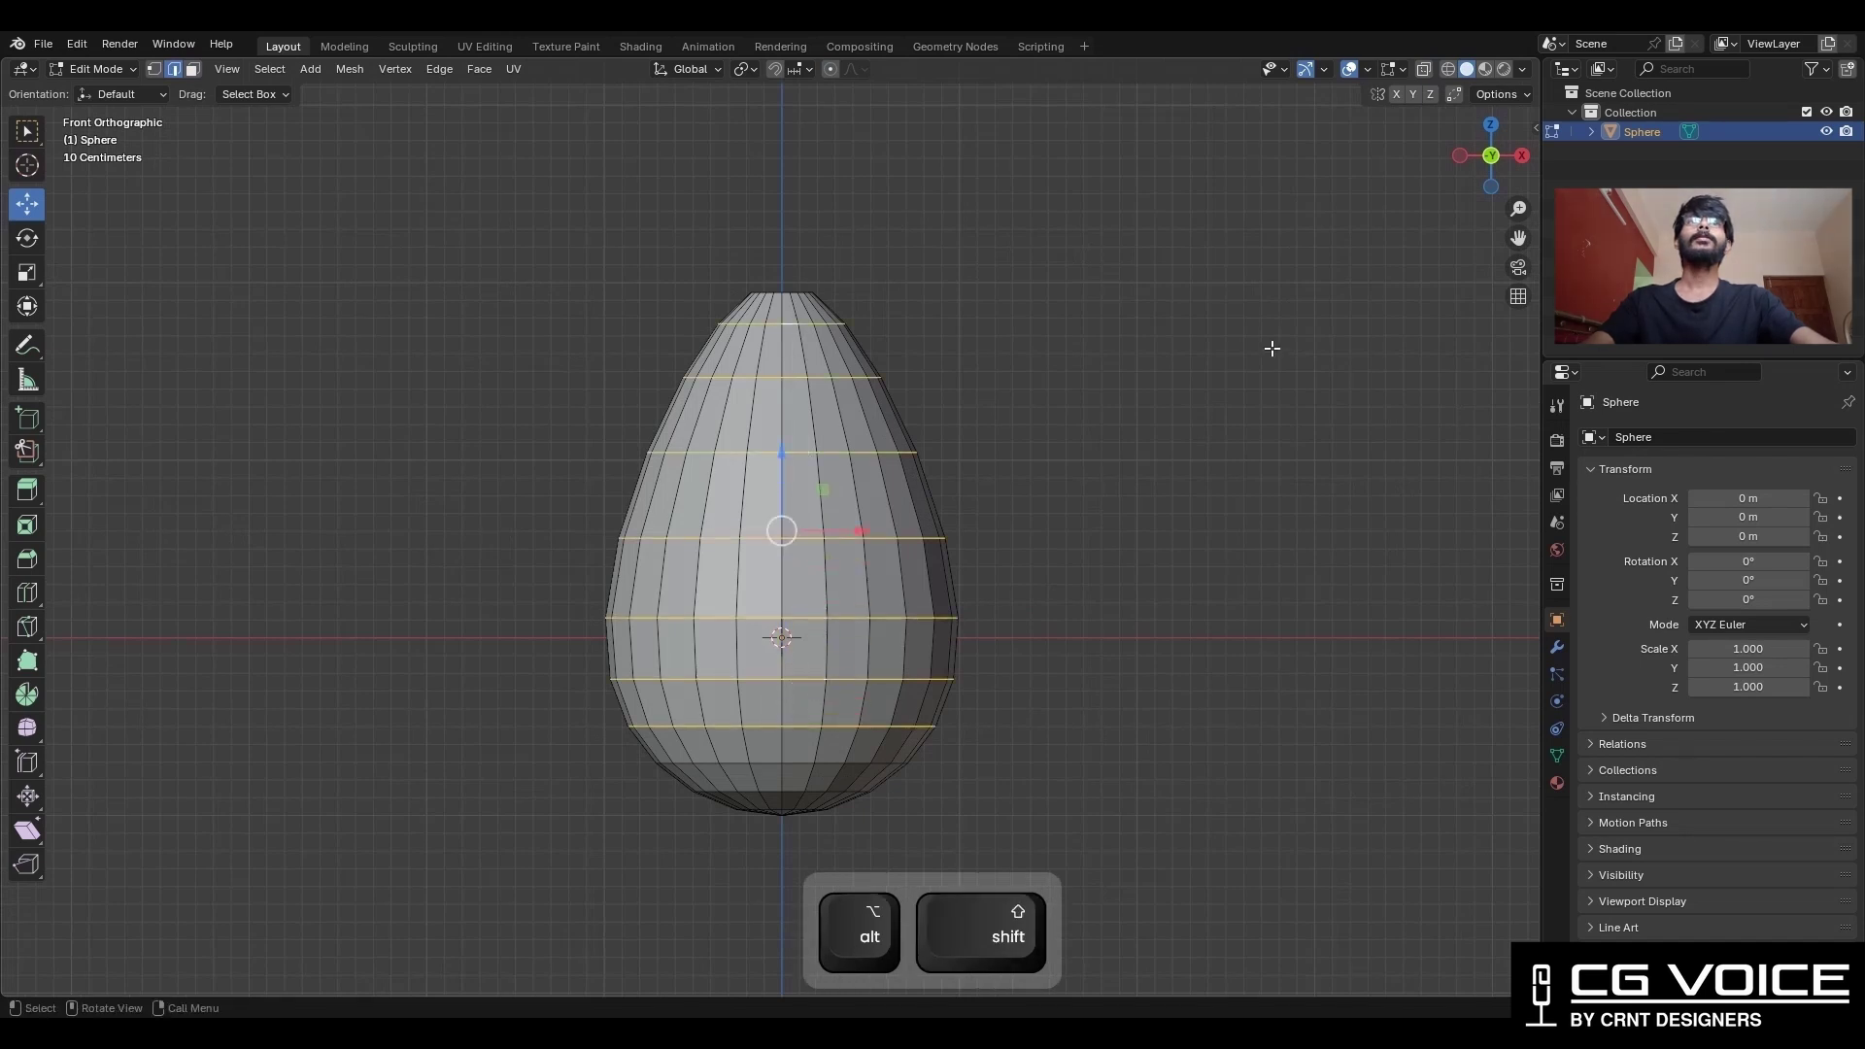
# Apply Set Flow to the selected horizontal edge loops of the egg-shaped mesh.
pyautogui.hotkey('ctrl', 'e')
pyautogui.click(1229, 966)
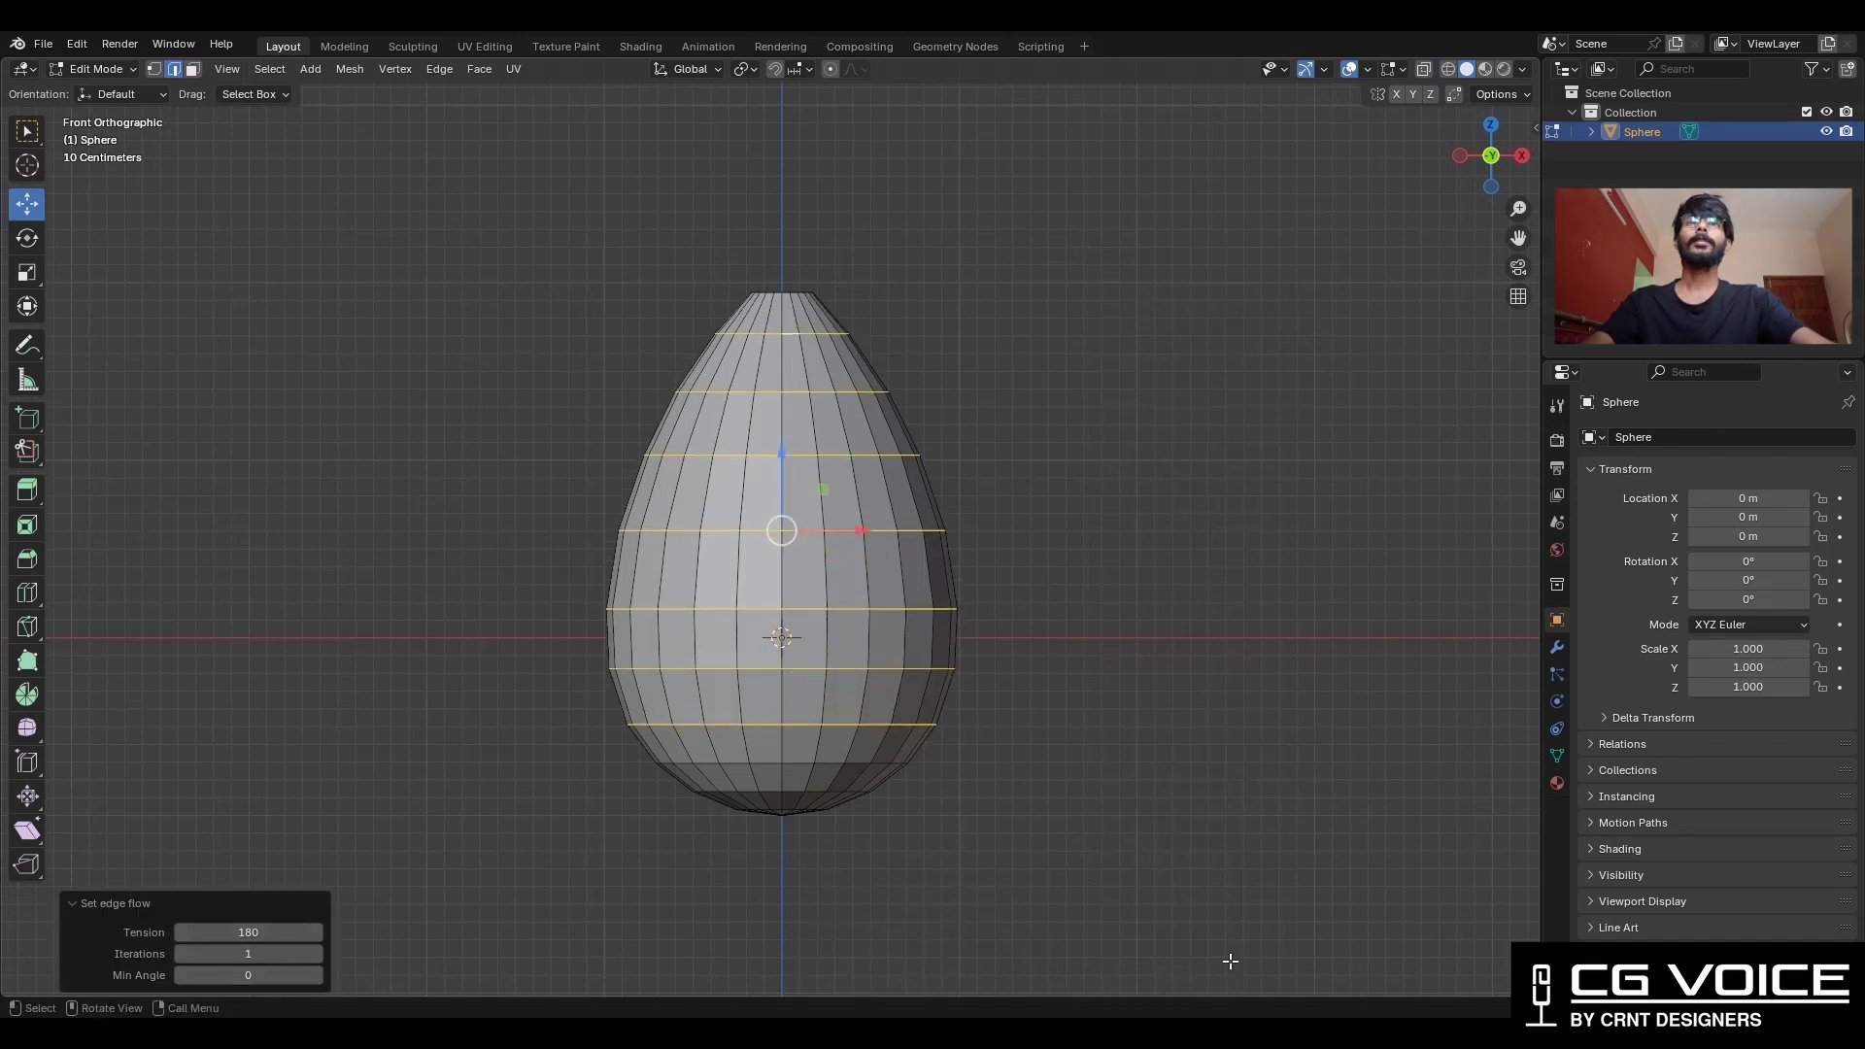
pyautogui.click(1188, 552)
pyautogui.keyDown('shift'); pyautogui.moveTo(1187, 562); pyautogui.dragTo(1182, 583, button='middle'); pyautogui.keyUp('shift')
# Poke all faces of the egg mesh and convert the resulting triangles to quads with Tris to Quads.
pyautogui.press('3')
pyautogui.press('a')
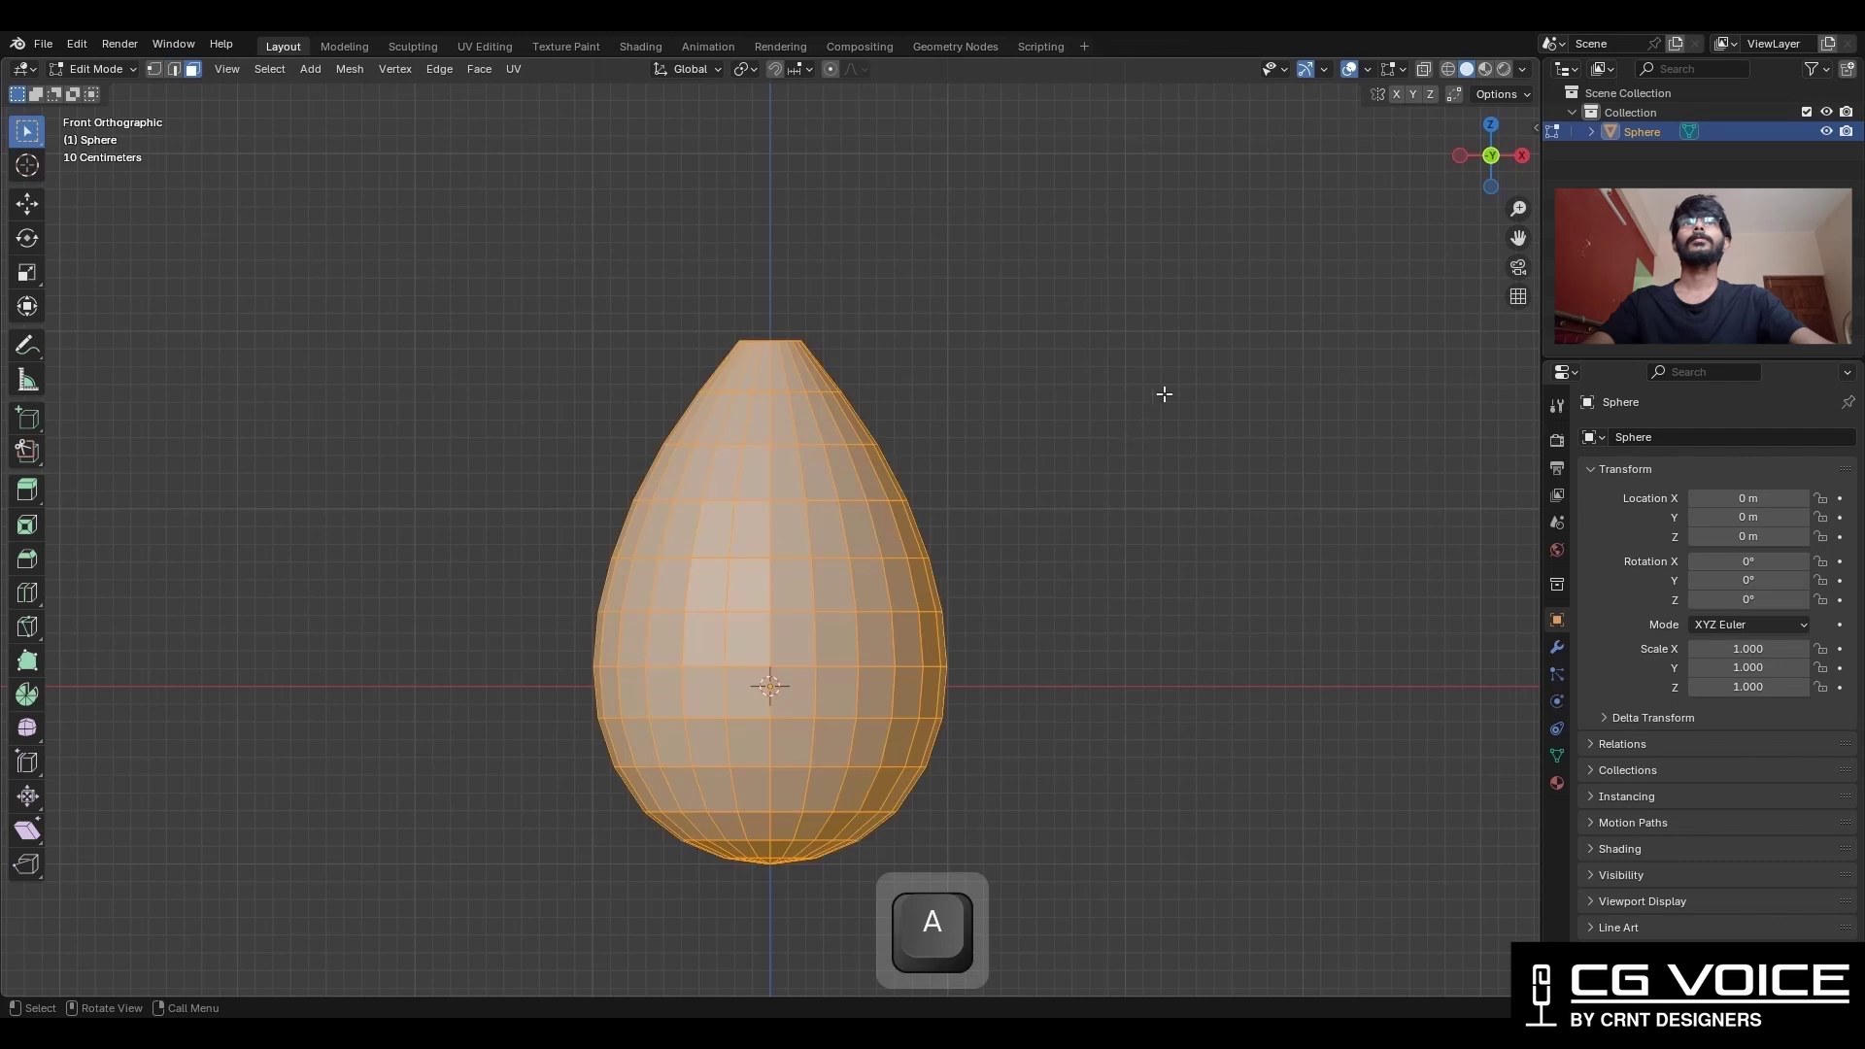
pyautogui.hotkey('ctrl', 'f')
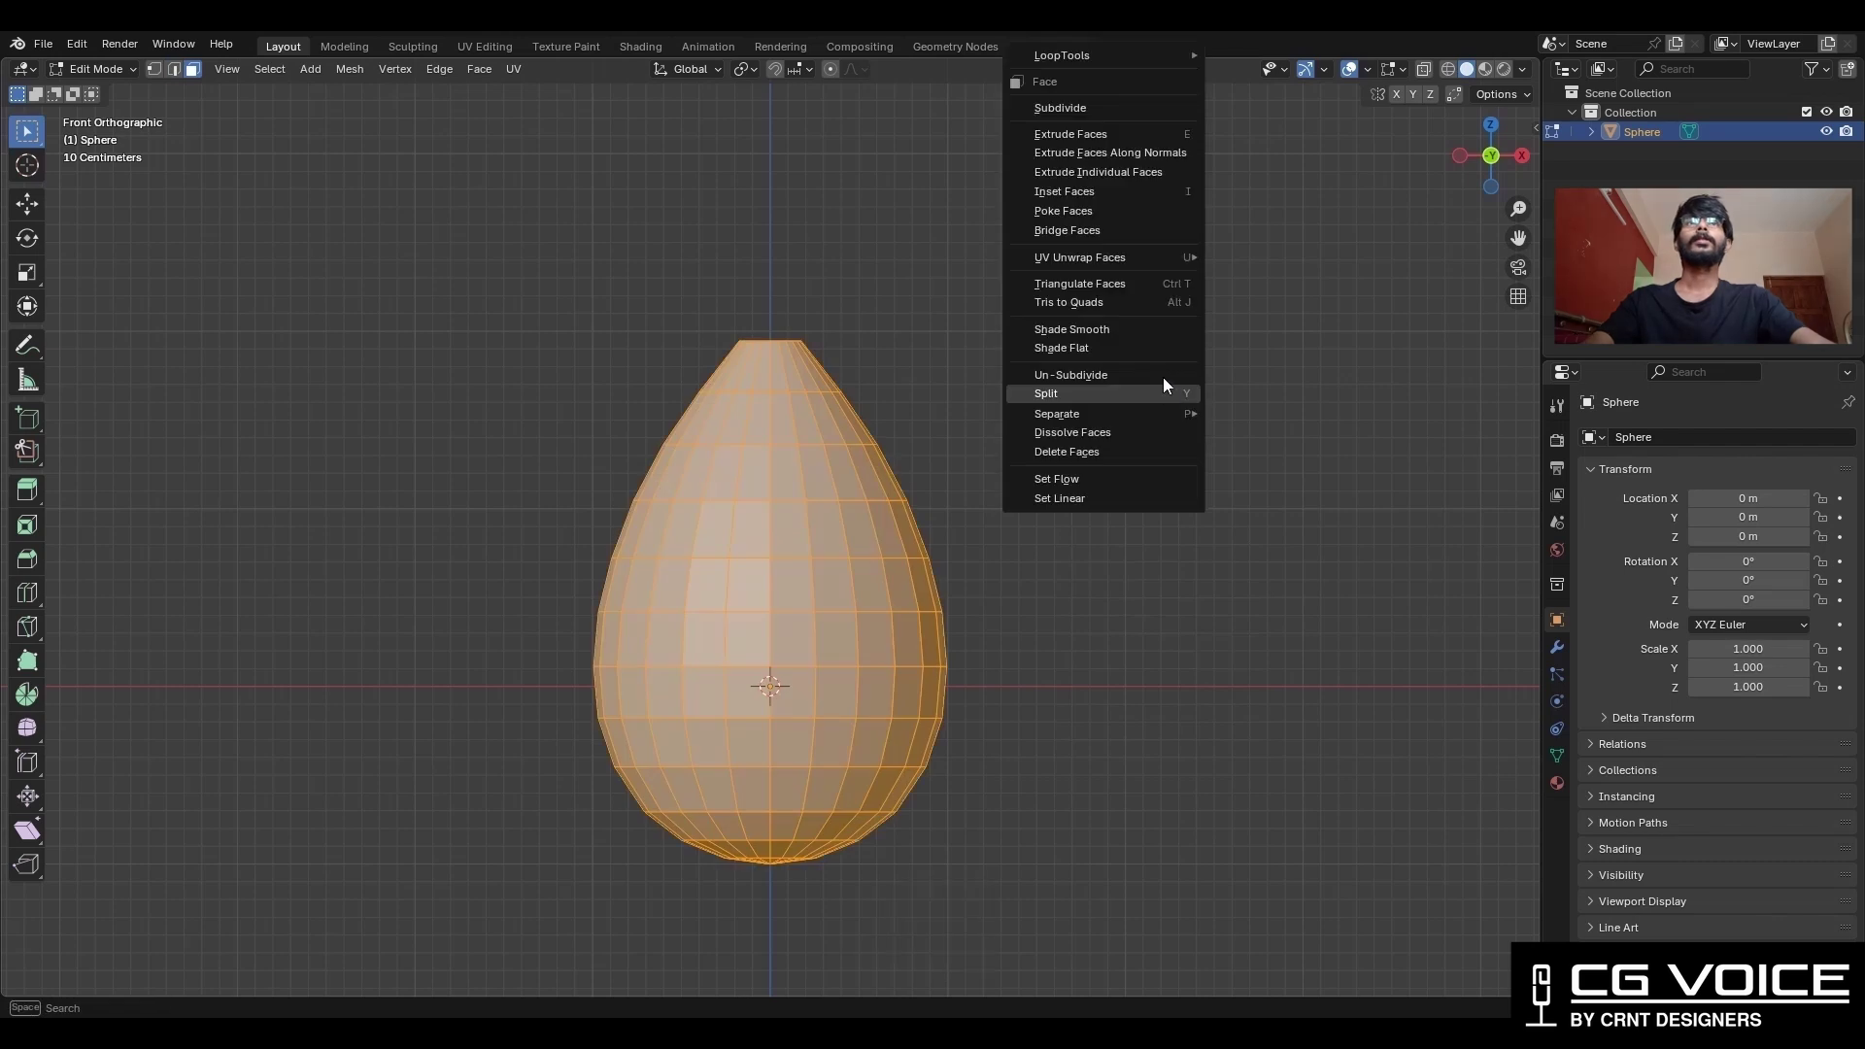
pyautogui.click(1142, 211)
pyautogui.hotkey('ctrl', 'f')
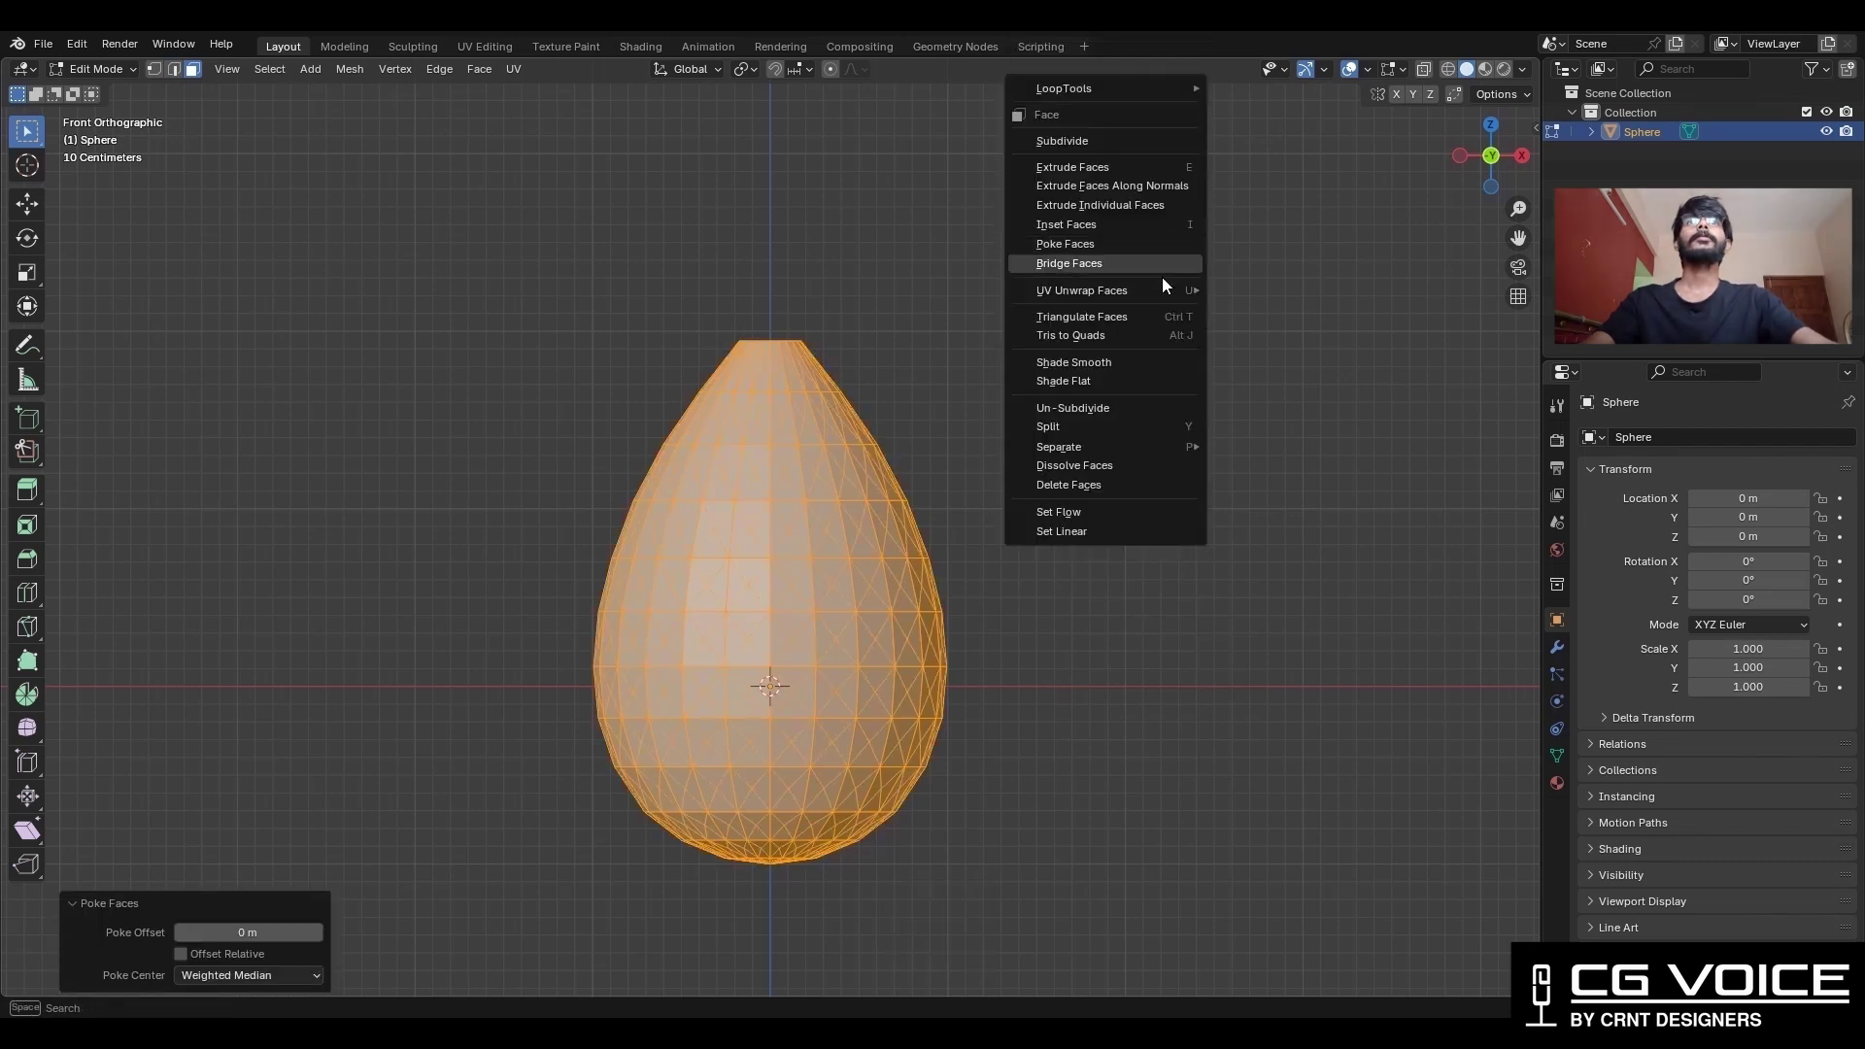
pyautogui.click(1151, 335)
# Select the vertical edges near the egg's top by similar Face Angles, exclude those on the lower part, and dissolve them.
pyautogui.press('2')
pyautogui.click(1147, 410)
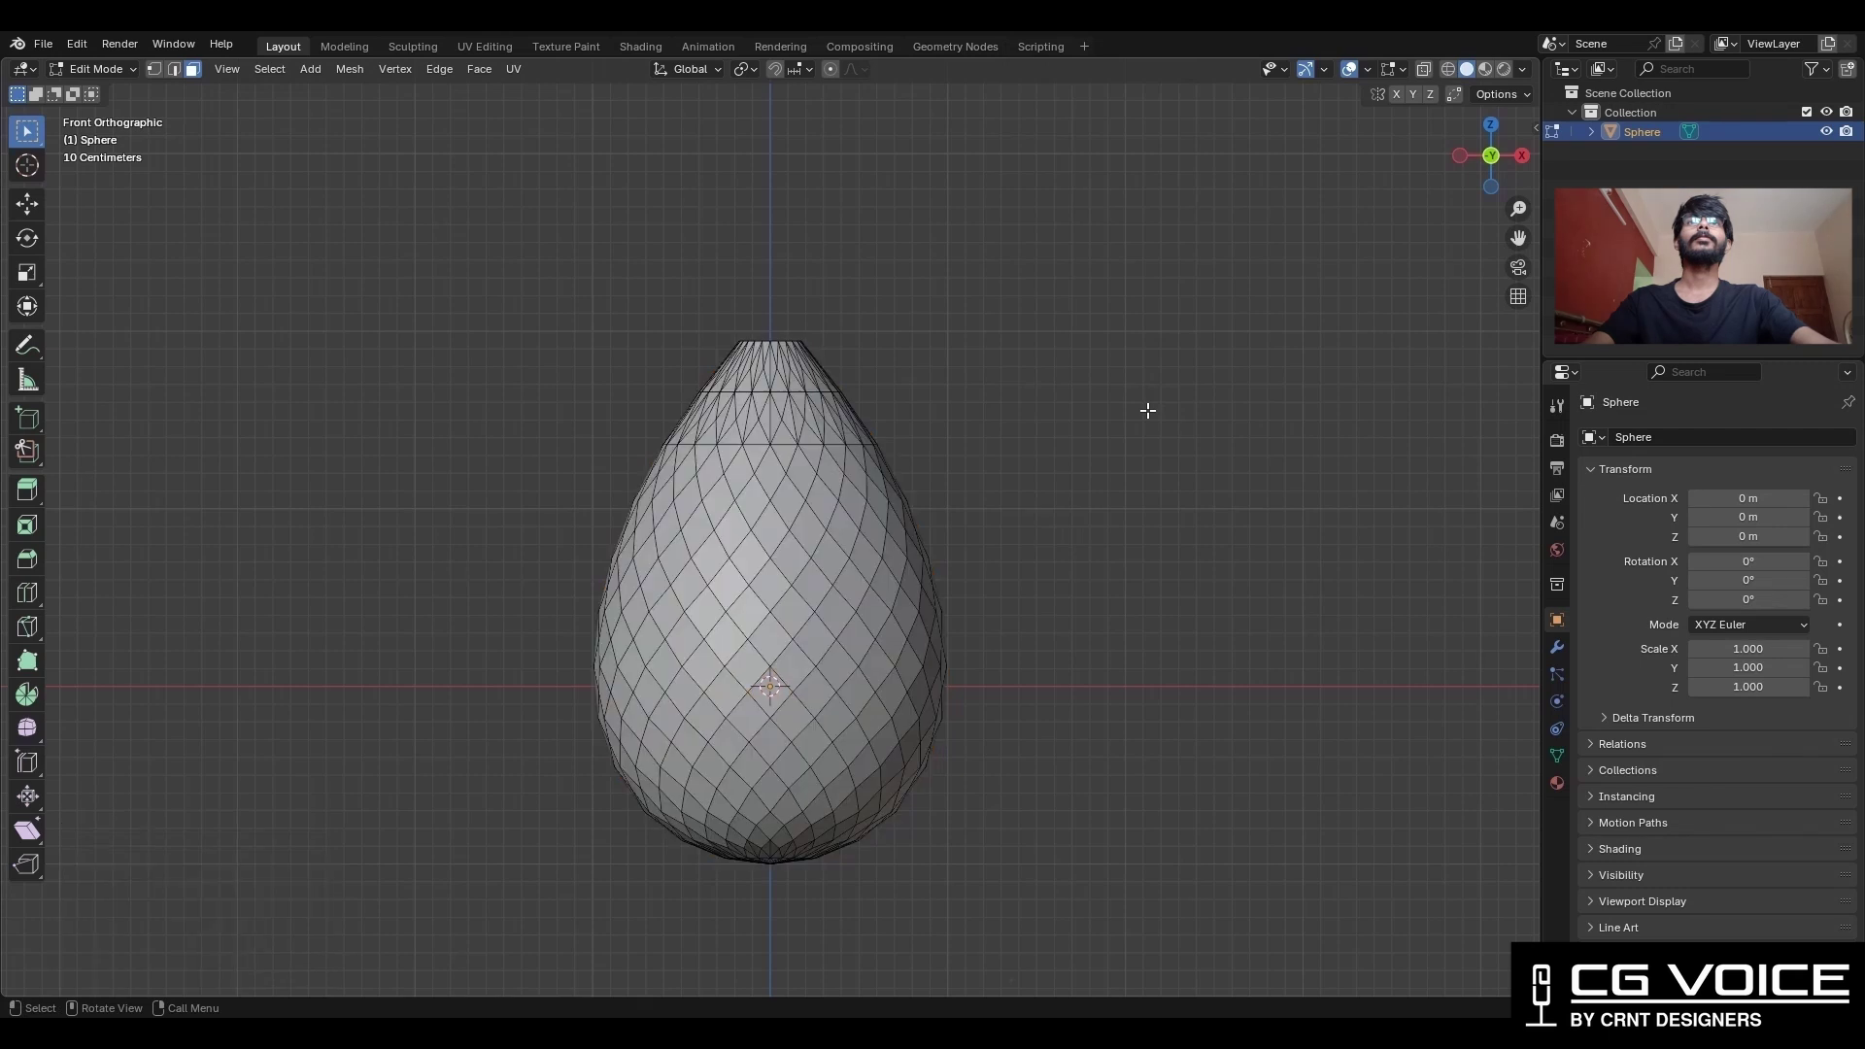
pyautogui.scroll(1, 855, 412)
pyautogui.keyDown('shift'); pyautogui.moveTo(850, 412); pyautogui.dragTo(862, 312, button='middle'); pyautogui.keyUp('shift')
pyautogui.hotkey('shift', 'g')
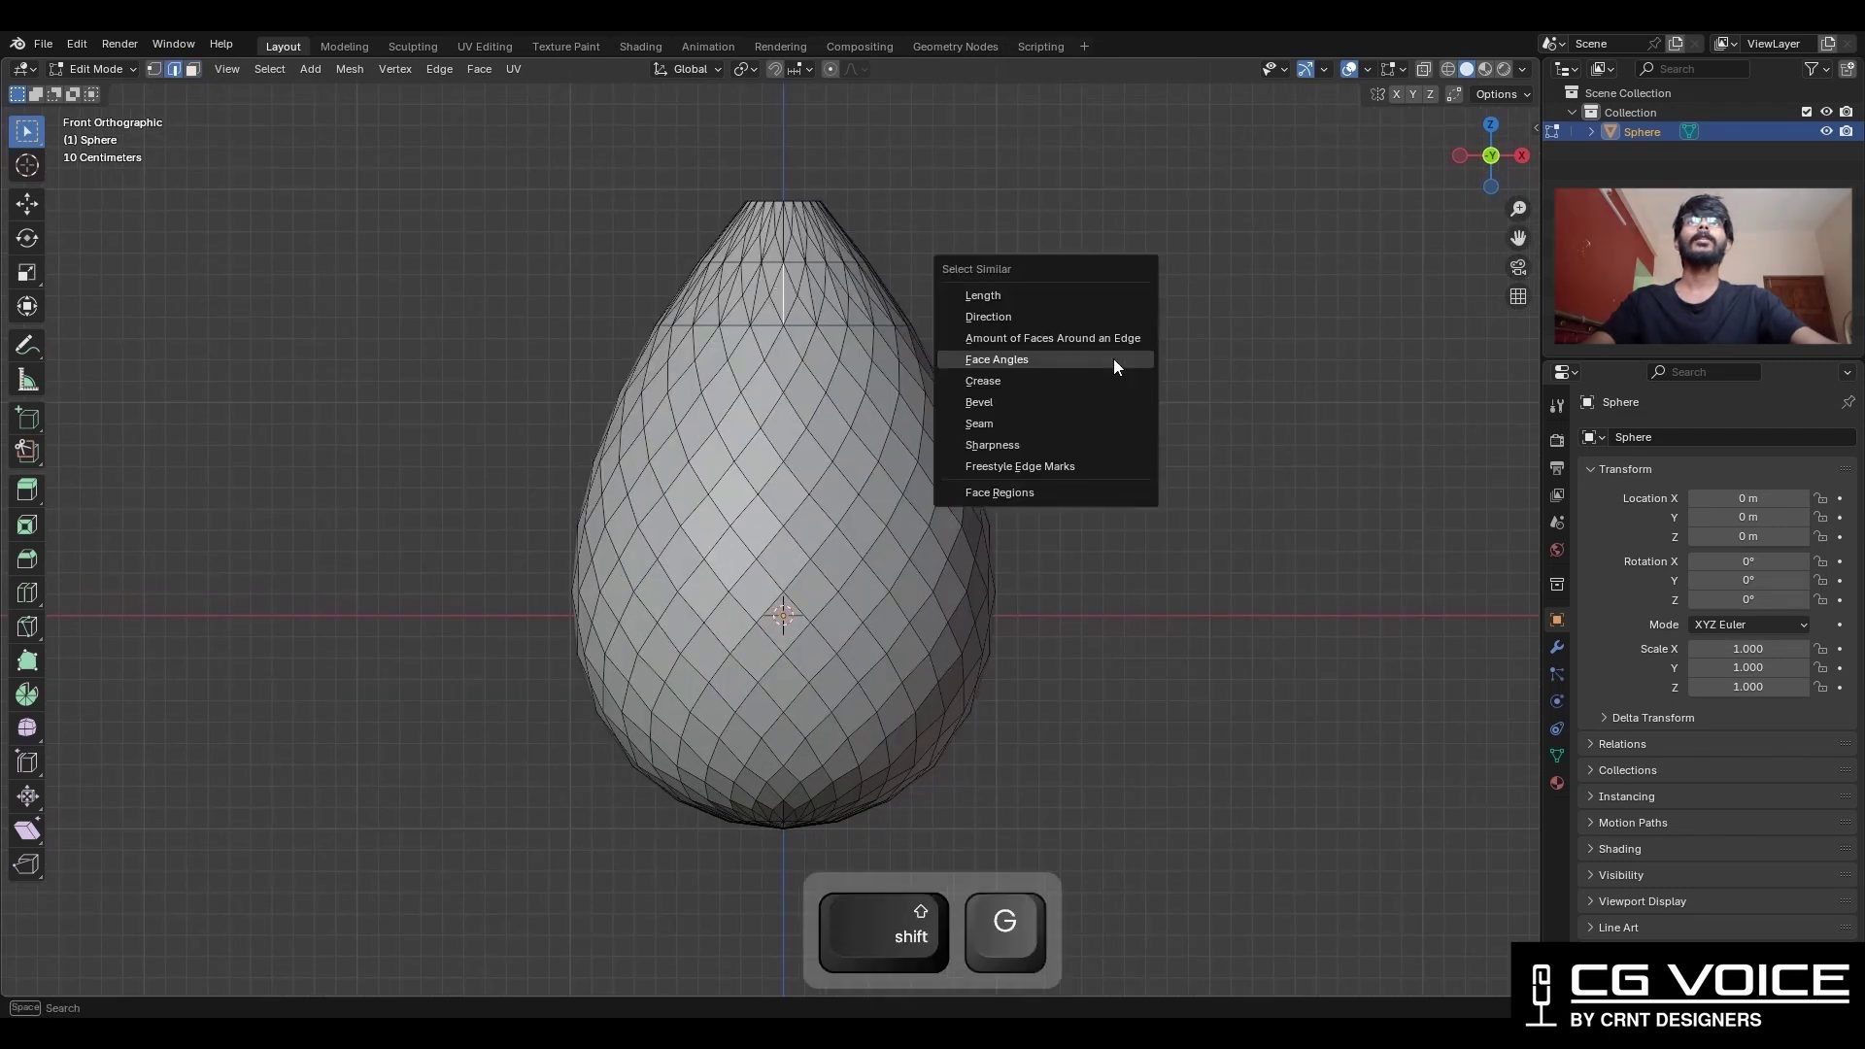
pyautogui.click(1112, 360)
pyautogui.hotkey('alt', 'z')
pyautogui.keyDown('ctrl'); pyautogui.moveTo(1132, 571); pyautogui.dragTo(272, 860); pyautogui.keyUp('ctrl')
pyautogui.scroll(3, 975, 417)
pyautogui.hotkey('alt', 'z')
pyautogui.hotkey('ctrl', 'x')
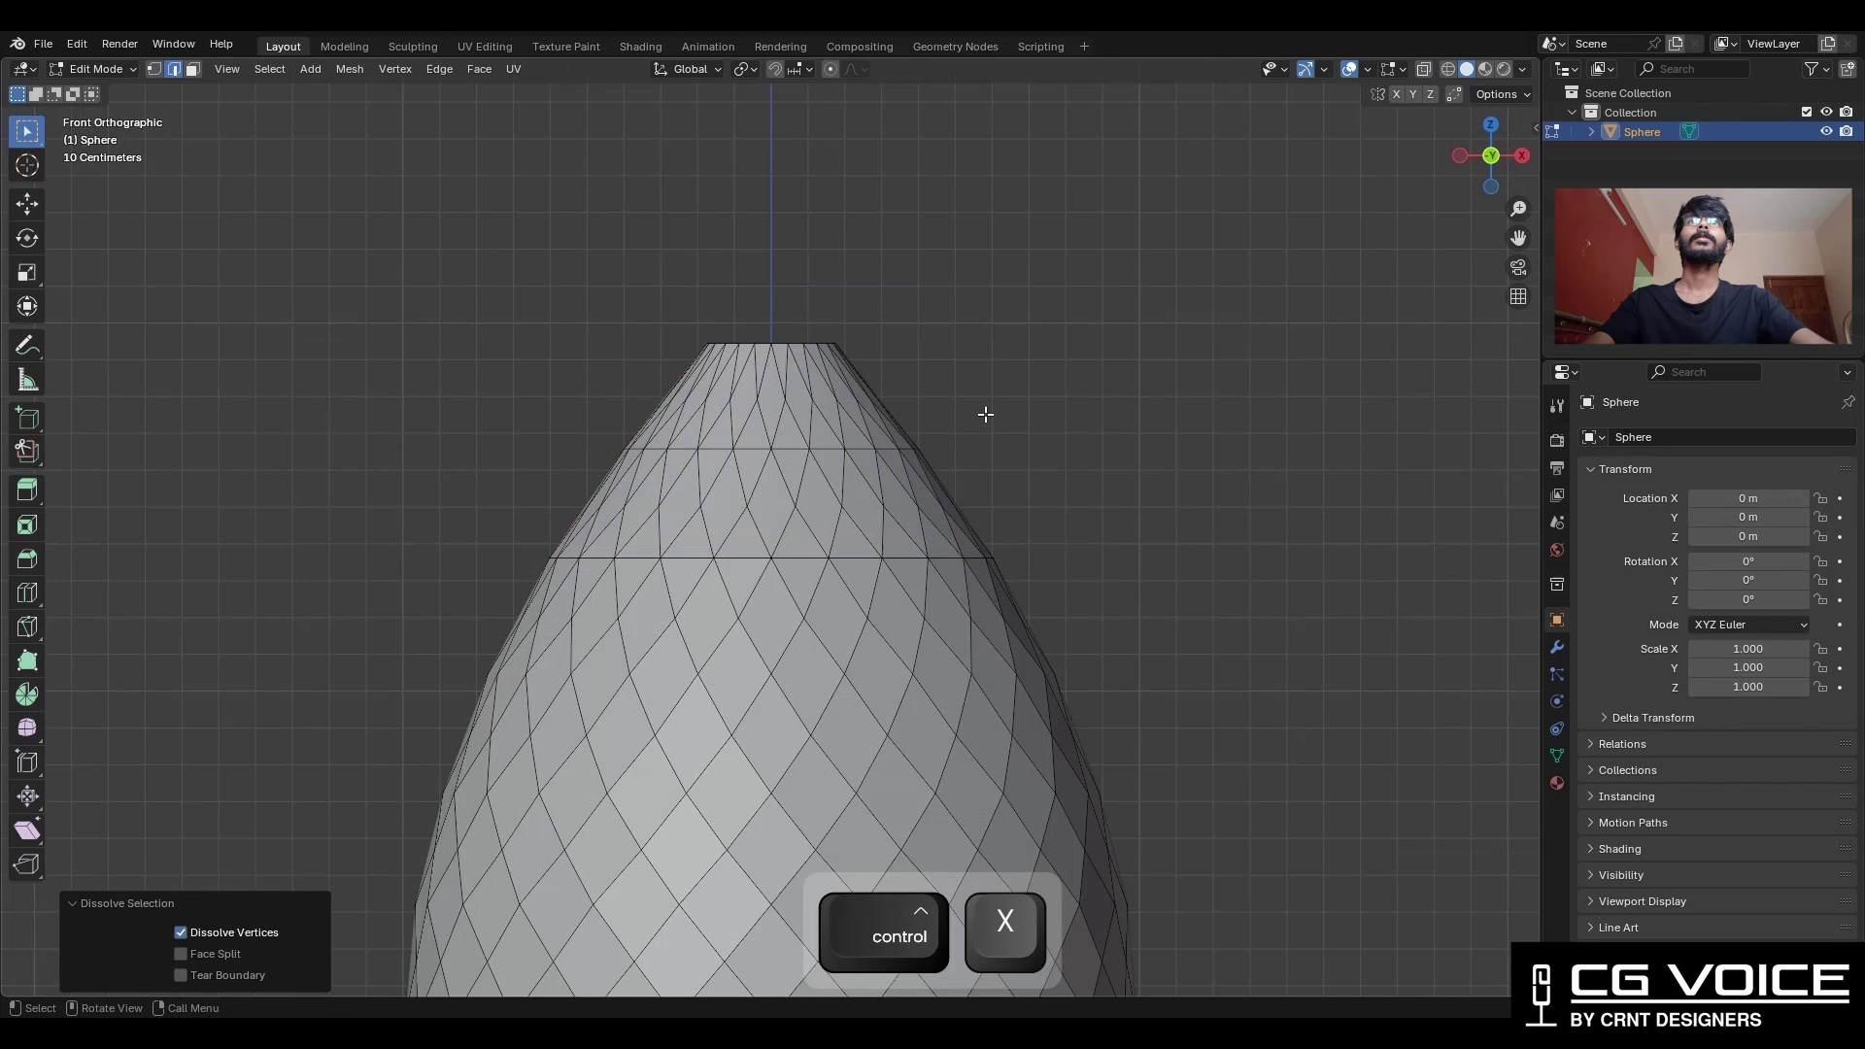
# Select the two remaining horizontal edge rings near the egg's top all the way around and dissolve them.
pyautogui.hotkey('alt', 'z')
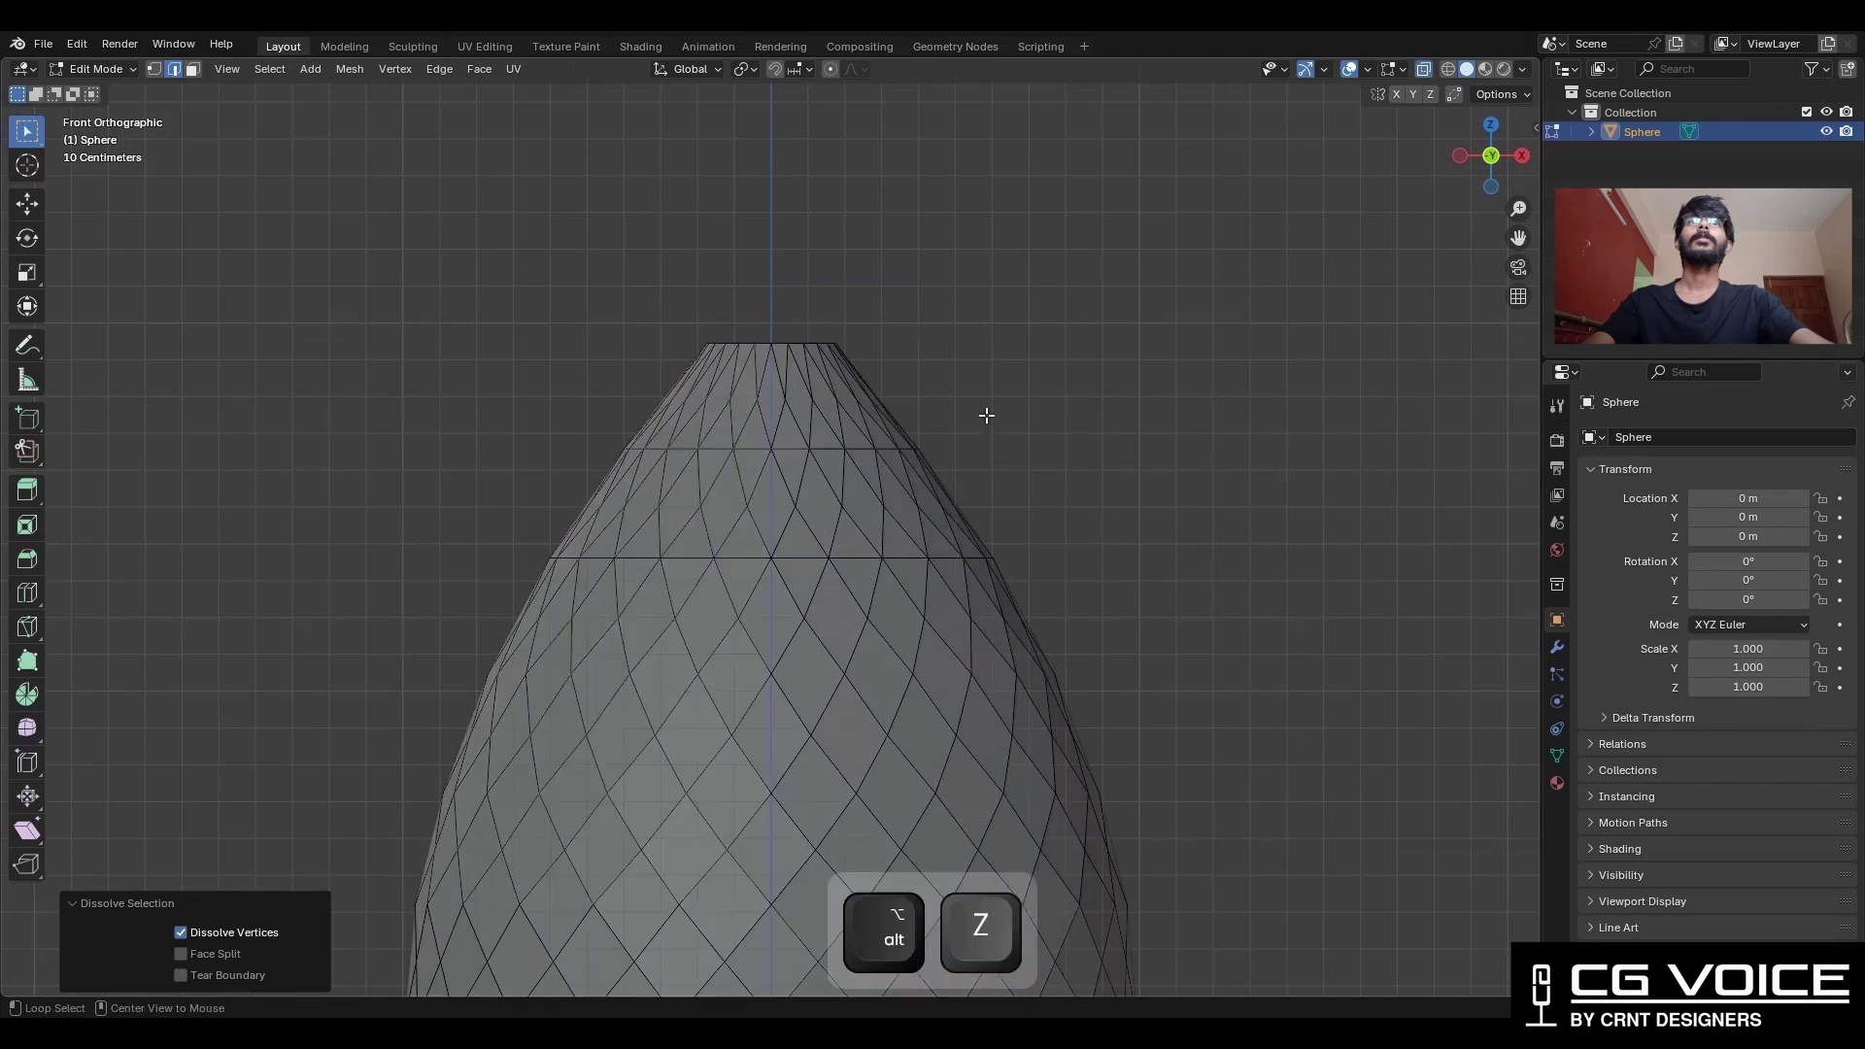
pyautogui.keyDown('shift'); pyautogui.moveTo(1091, 544); pyautogui.dragTo(820, 587); pyautogui.keyUp('shift')
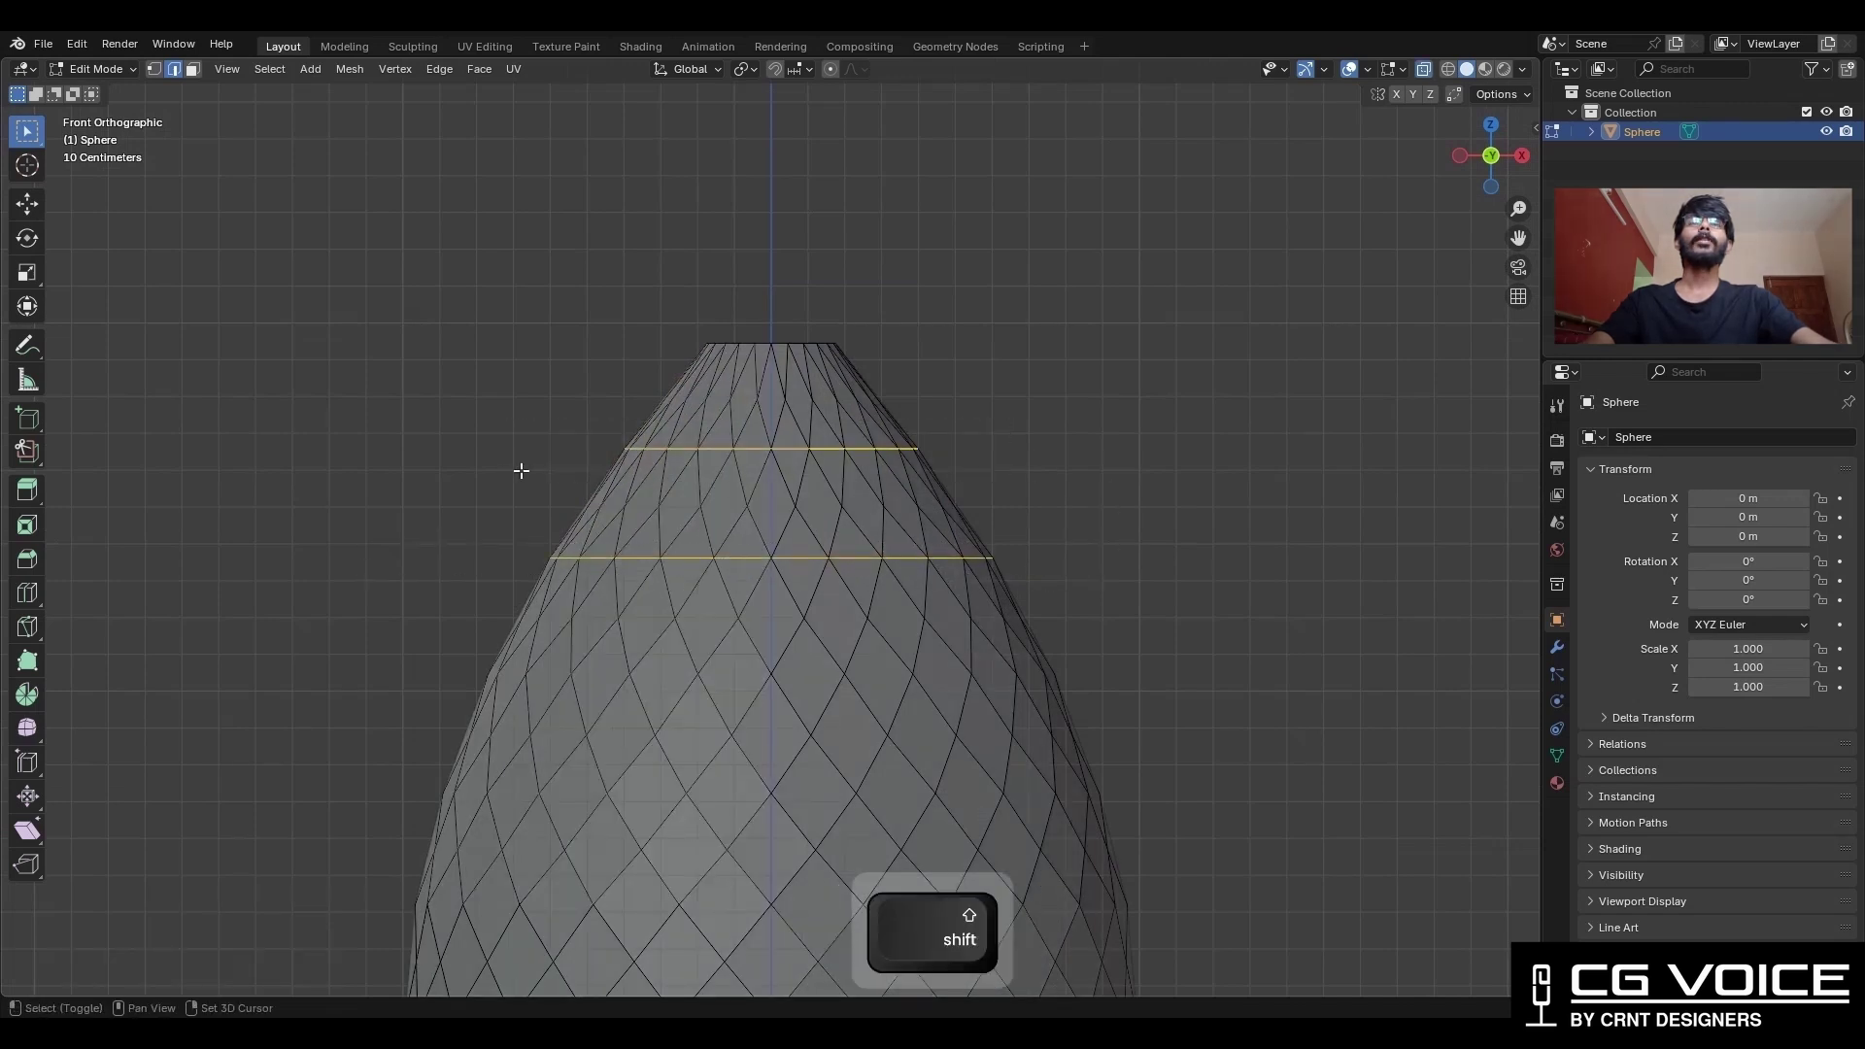
pyautogui.hotkey('ctrl', 'x')
# Select the matching radial edges just outside the bottom pole's ring, exclude any on the upper part, and dissolve them.
pyautogui.scroll(-3, 1244, 408)
pyautogui.moveTo(1244, 408); pyautogui.dragTo(814, 460, button='middle')
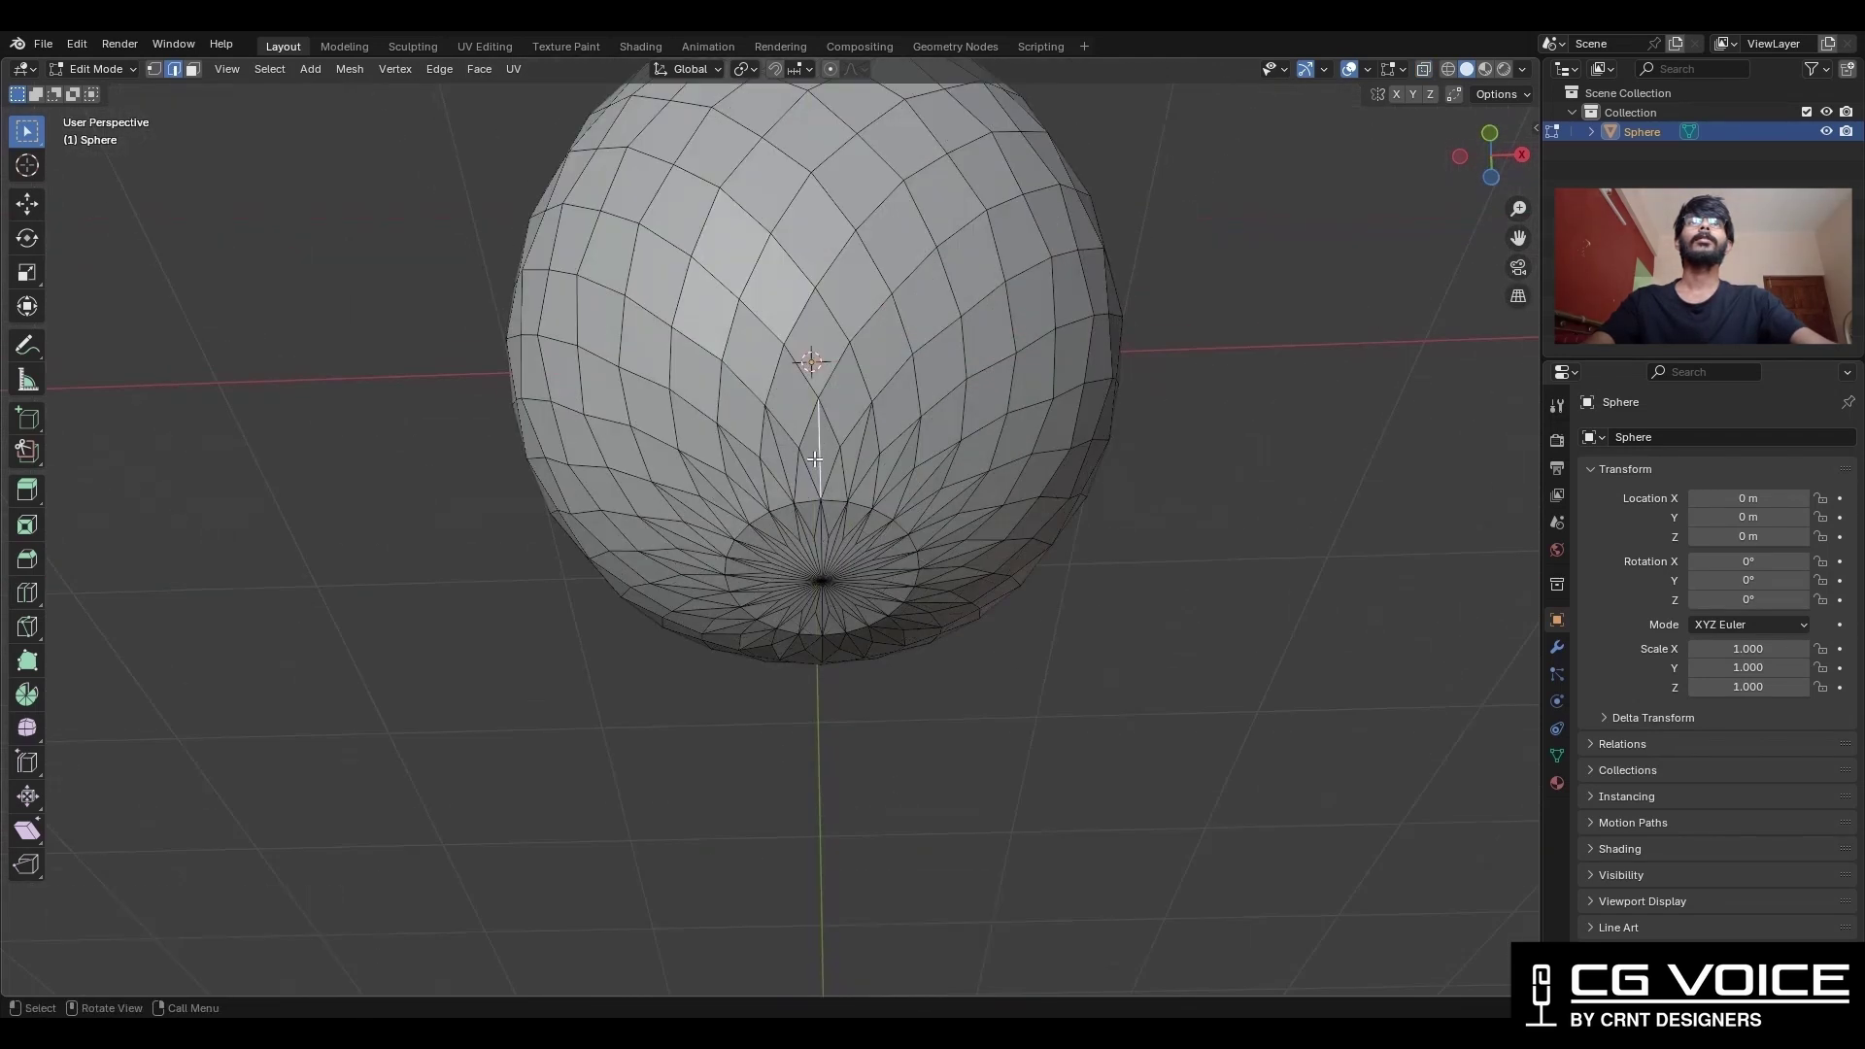
pyautogui.hotkey('shift', 'g')
pyautogui.click(853, 450)
pyautogui.scroll(-4, 967, 370)
pyautogui.press('KP_1')
pyautogui.hotkey('alt', 'z')
pyautogui.keyDown('ctrl'); pyautogui.moveTo(1107, 216); pyautogui.dragTo(641, 398); pyautogui.keyUp('ctrl')
pyautogui.moveTo(927, 583); pyautogui.dragTo(943, 409, button='middle')
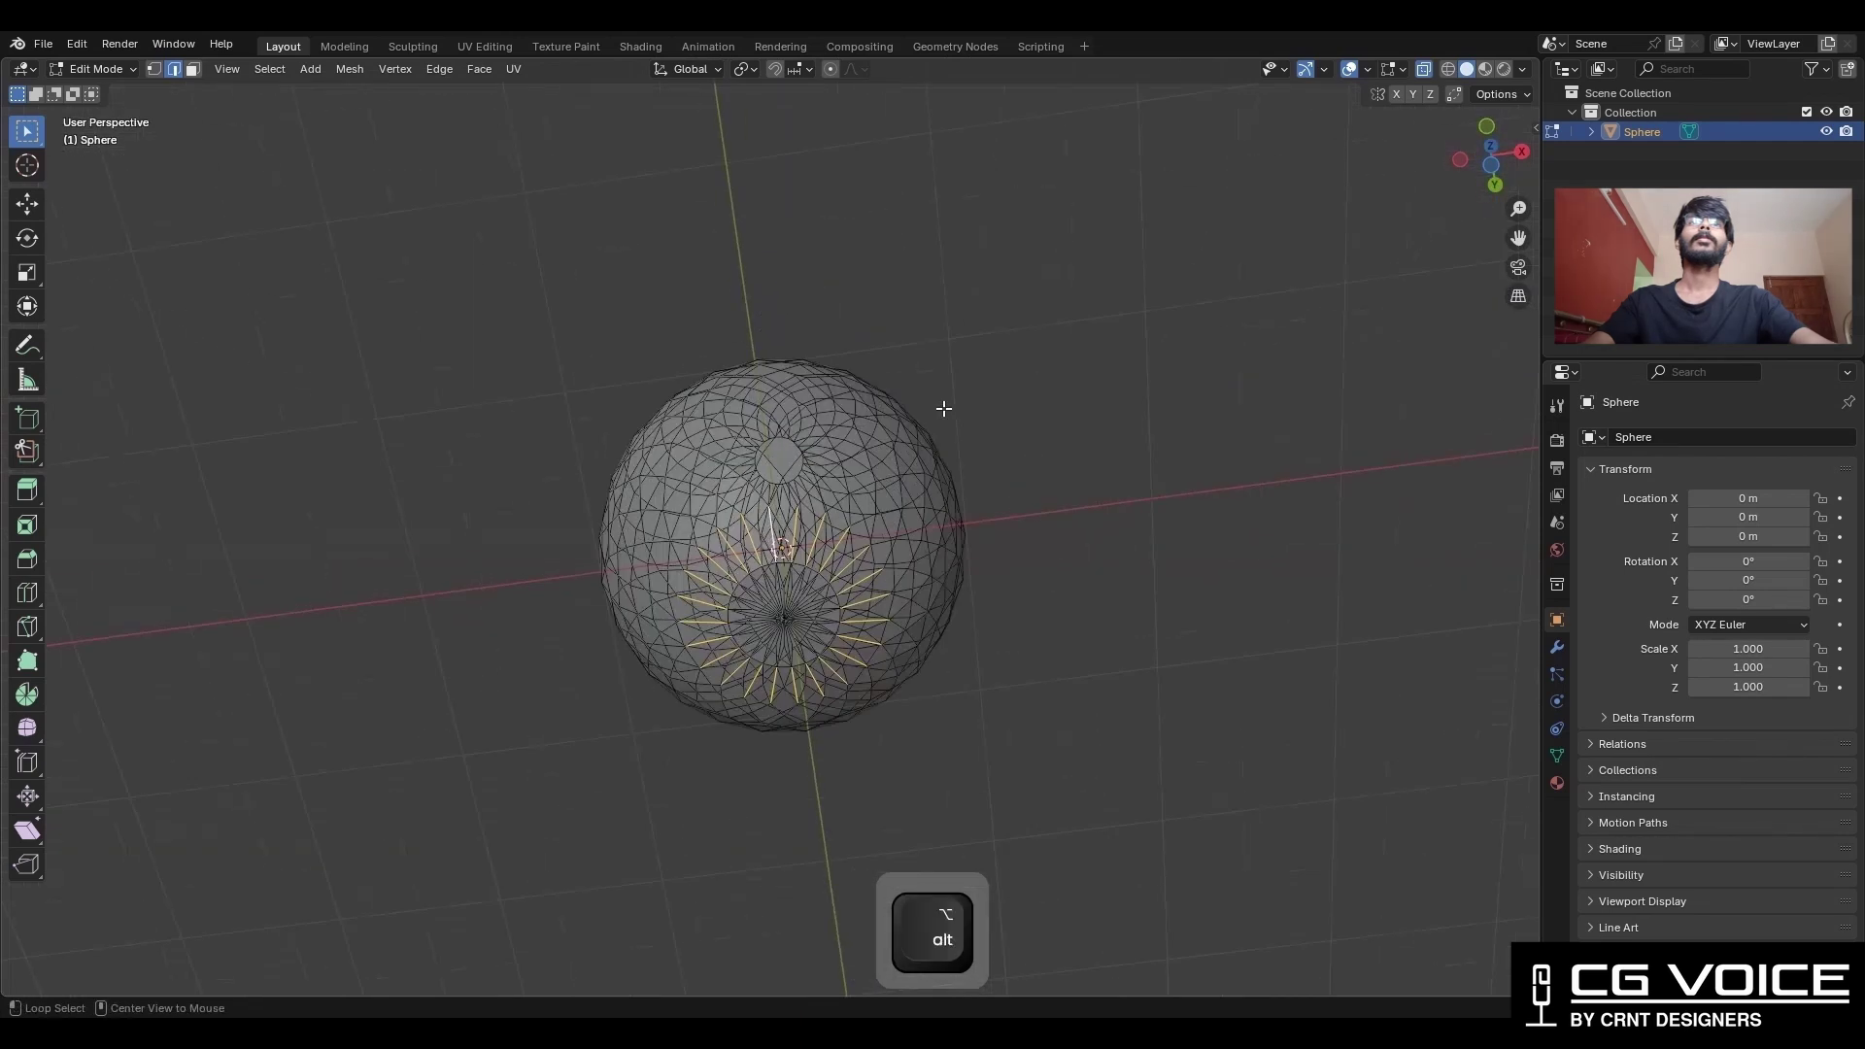
pyautogui.hotkey('alt', 'z')
# Select the radial edges inside the bottom pole's ring by similar Face Angles and dissolve them.
pyautogui.scroll(4, 1040, 479)
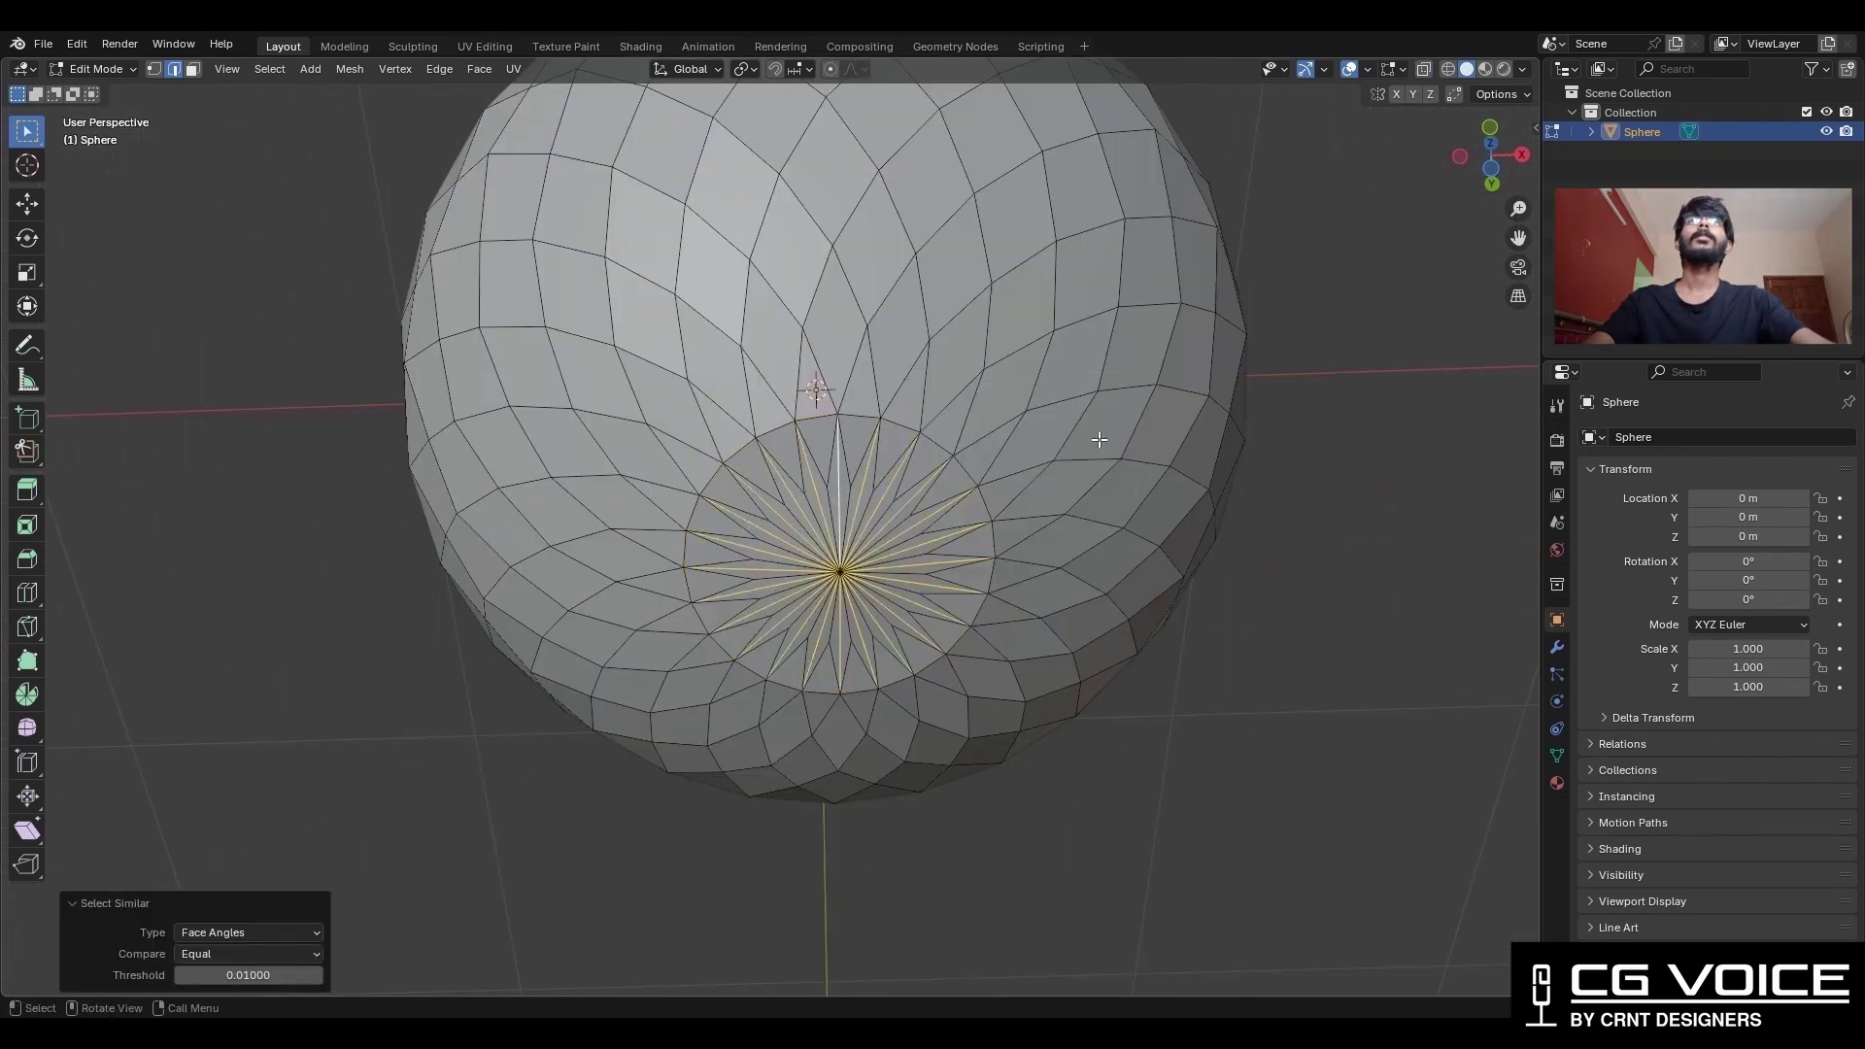
pyautogui.scroll(-3, 1098, 440)
pyautogui.hotkey('alt', 'z')
pyautogui.hotkey('ctrl', 'x')
pyautogui.hotkey('alt', 'z')
pyautogui.scroll(4, 1215, 387)
pyautogui.moveTo(1215, 388); pyautogui.dragTo(1220, 463, button='middle')
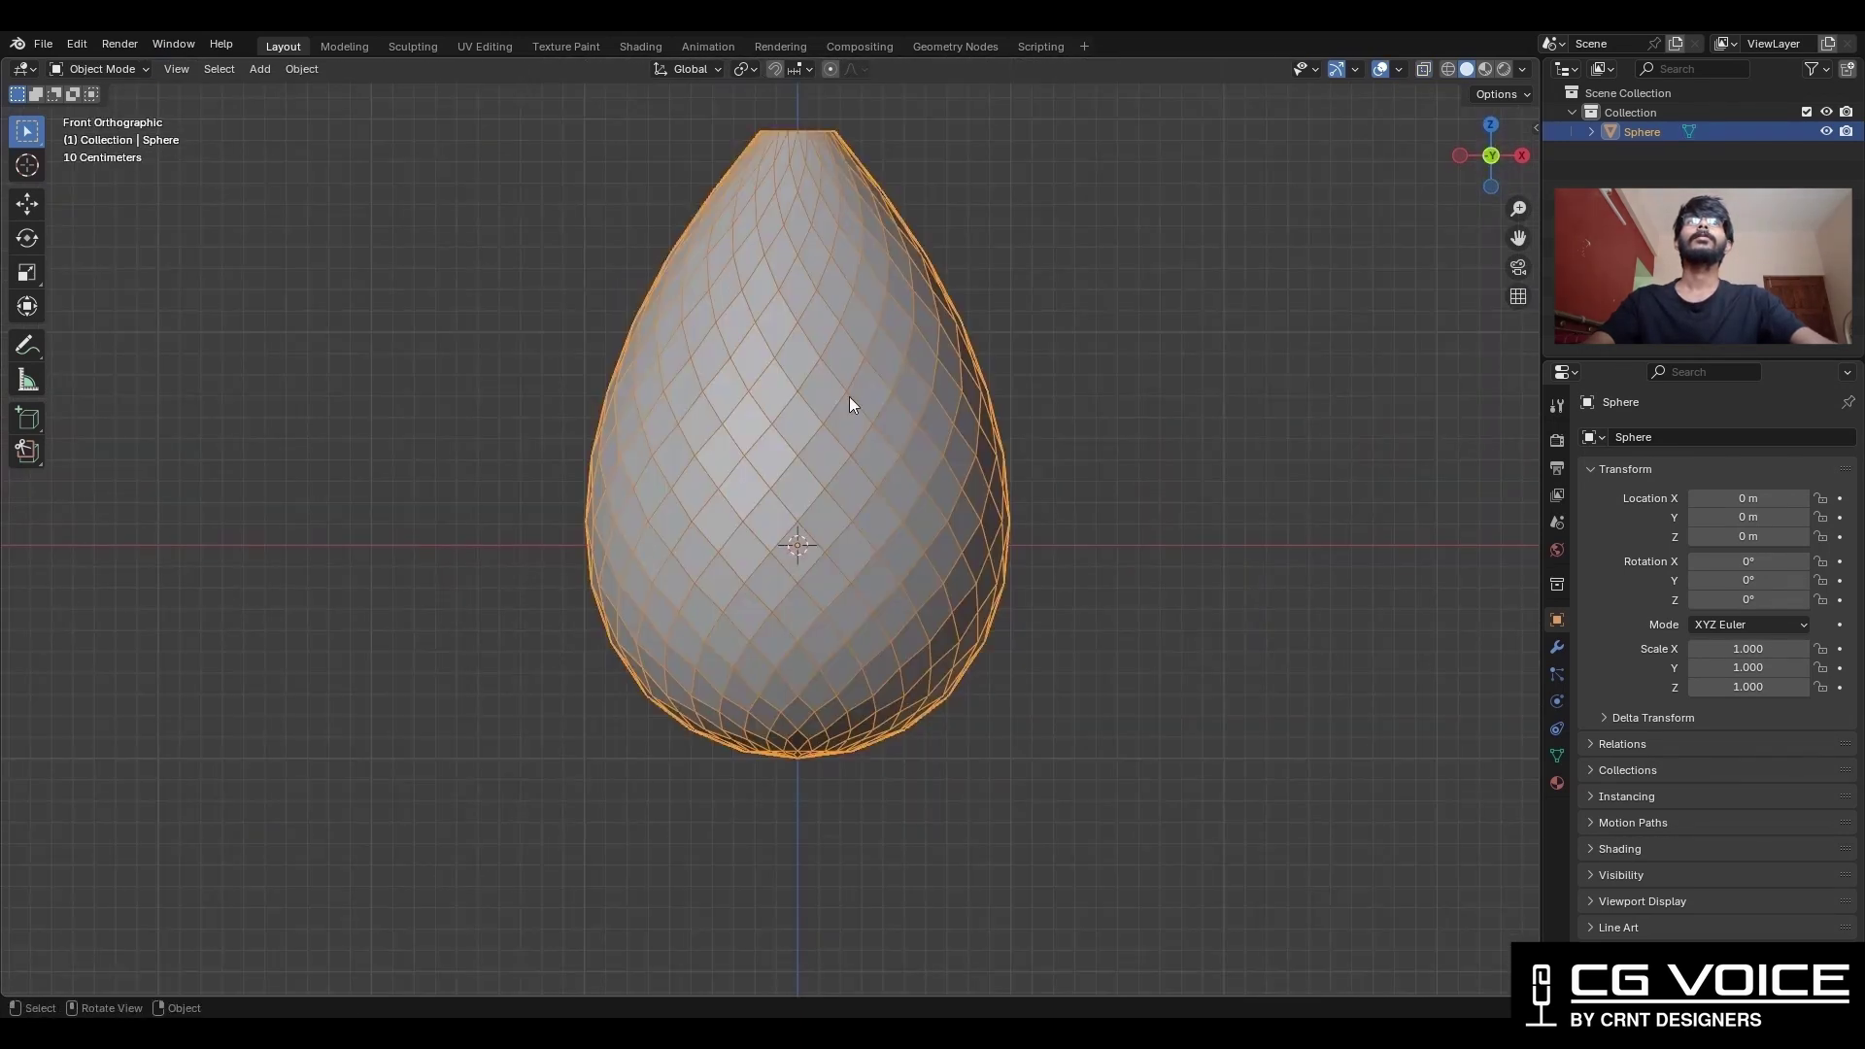
# Add a Decimate modifier to the egg in Un-Subdivide mode with 2 iterations and apply it.
pyautogui.keyDown('shift'); pyautogui.moveTo(849, 396); pyautogui.dragTo(832, 454, button='middle'); pyautogui.keyUp('shift')
pyautogui.click(1557, 646)
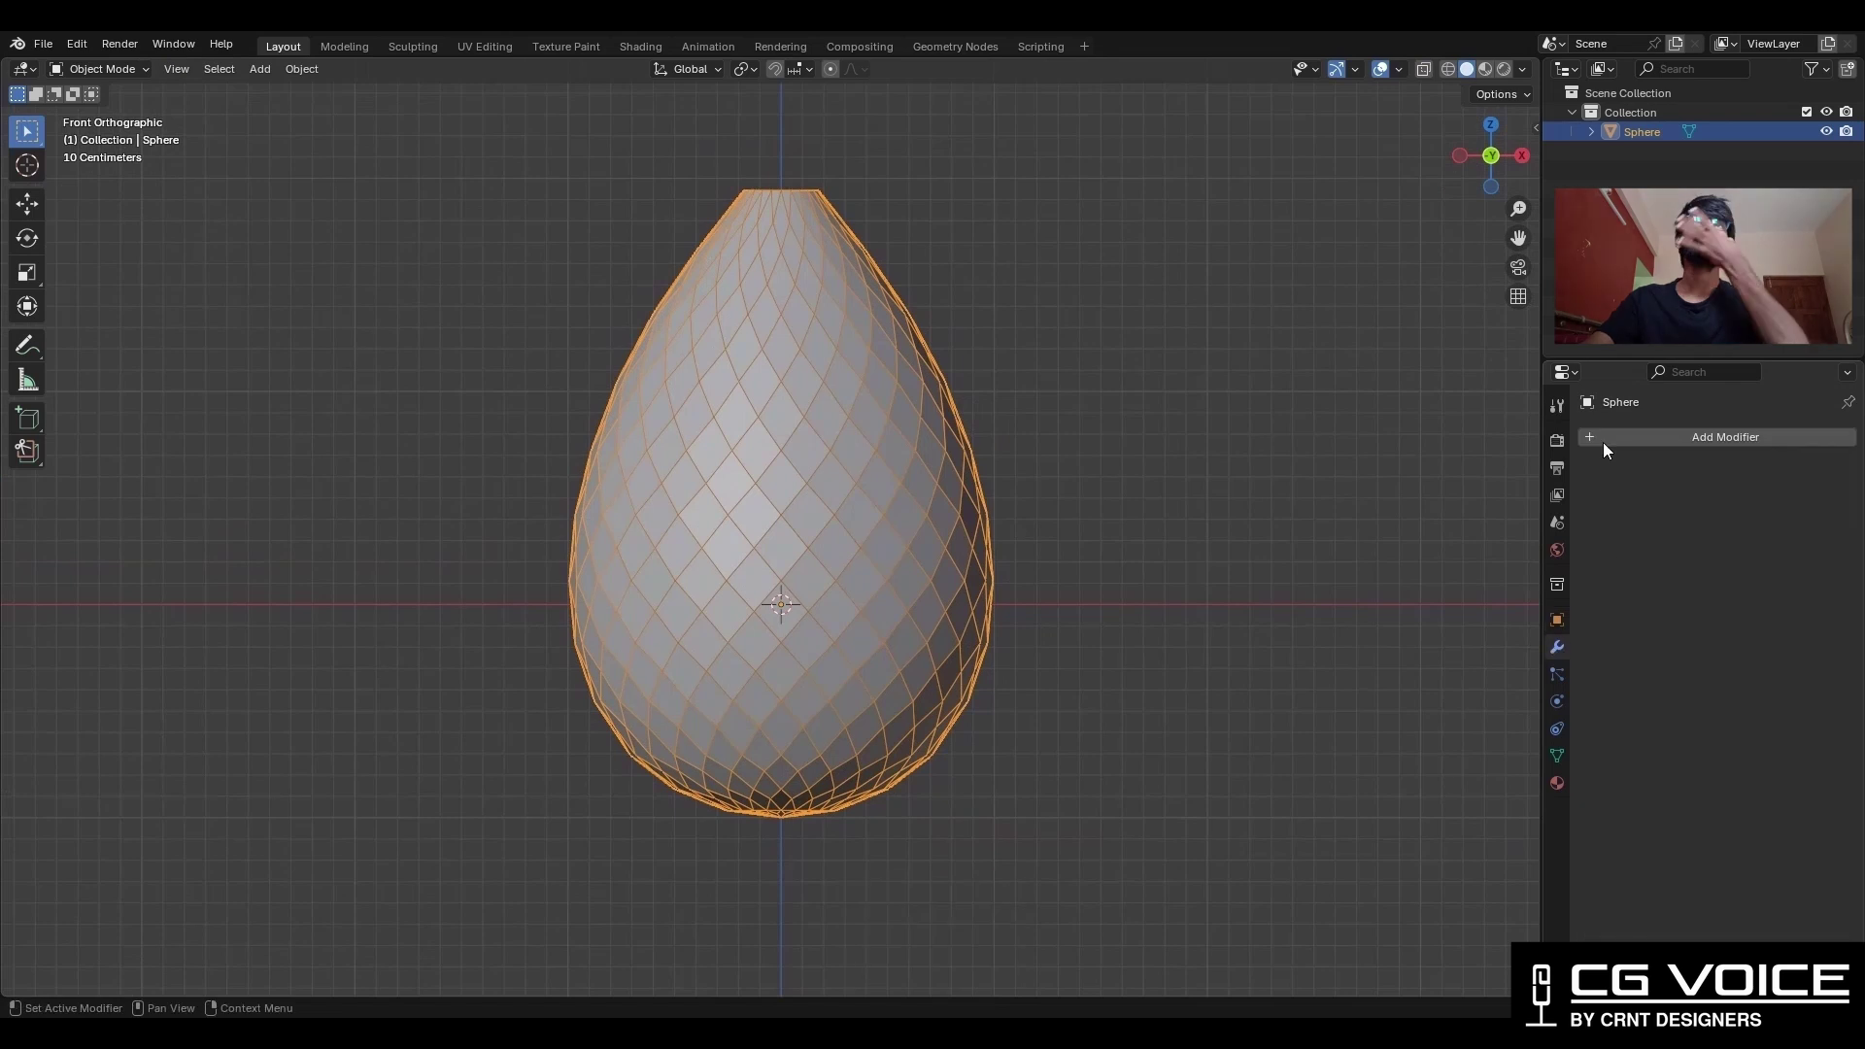
pyautogui.click(1603, 439)
pyautogui.moveTo(1532, 506)
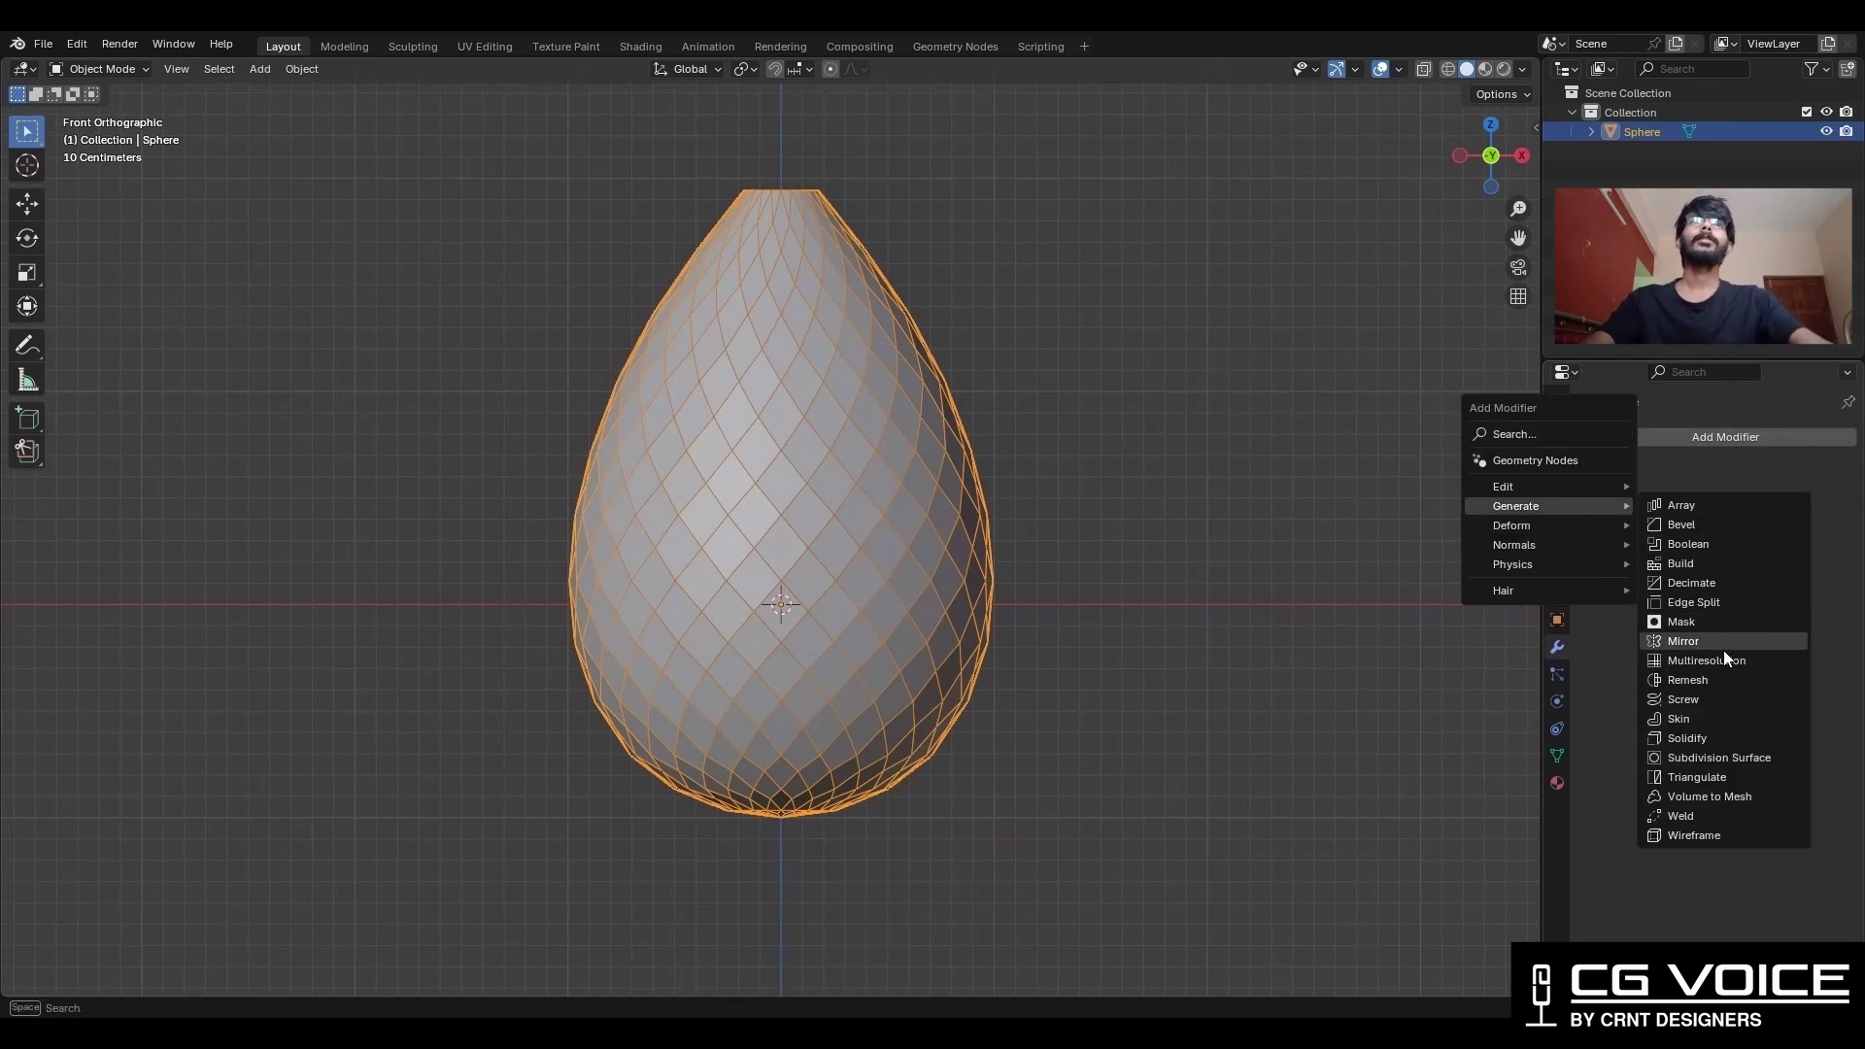
pyautogui.click(1717, 582)
pyautogui.click(1715, 541)
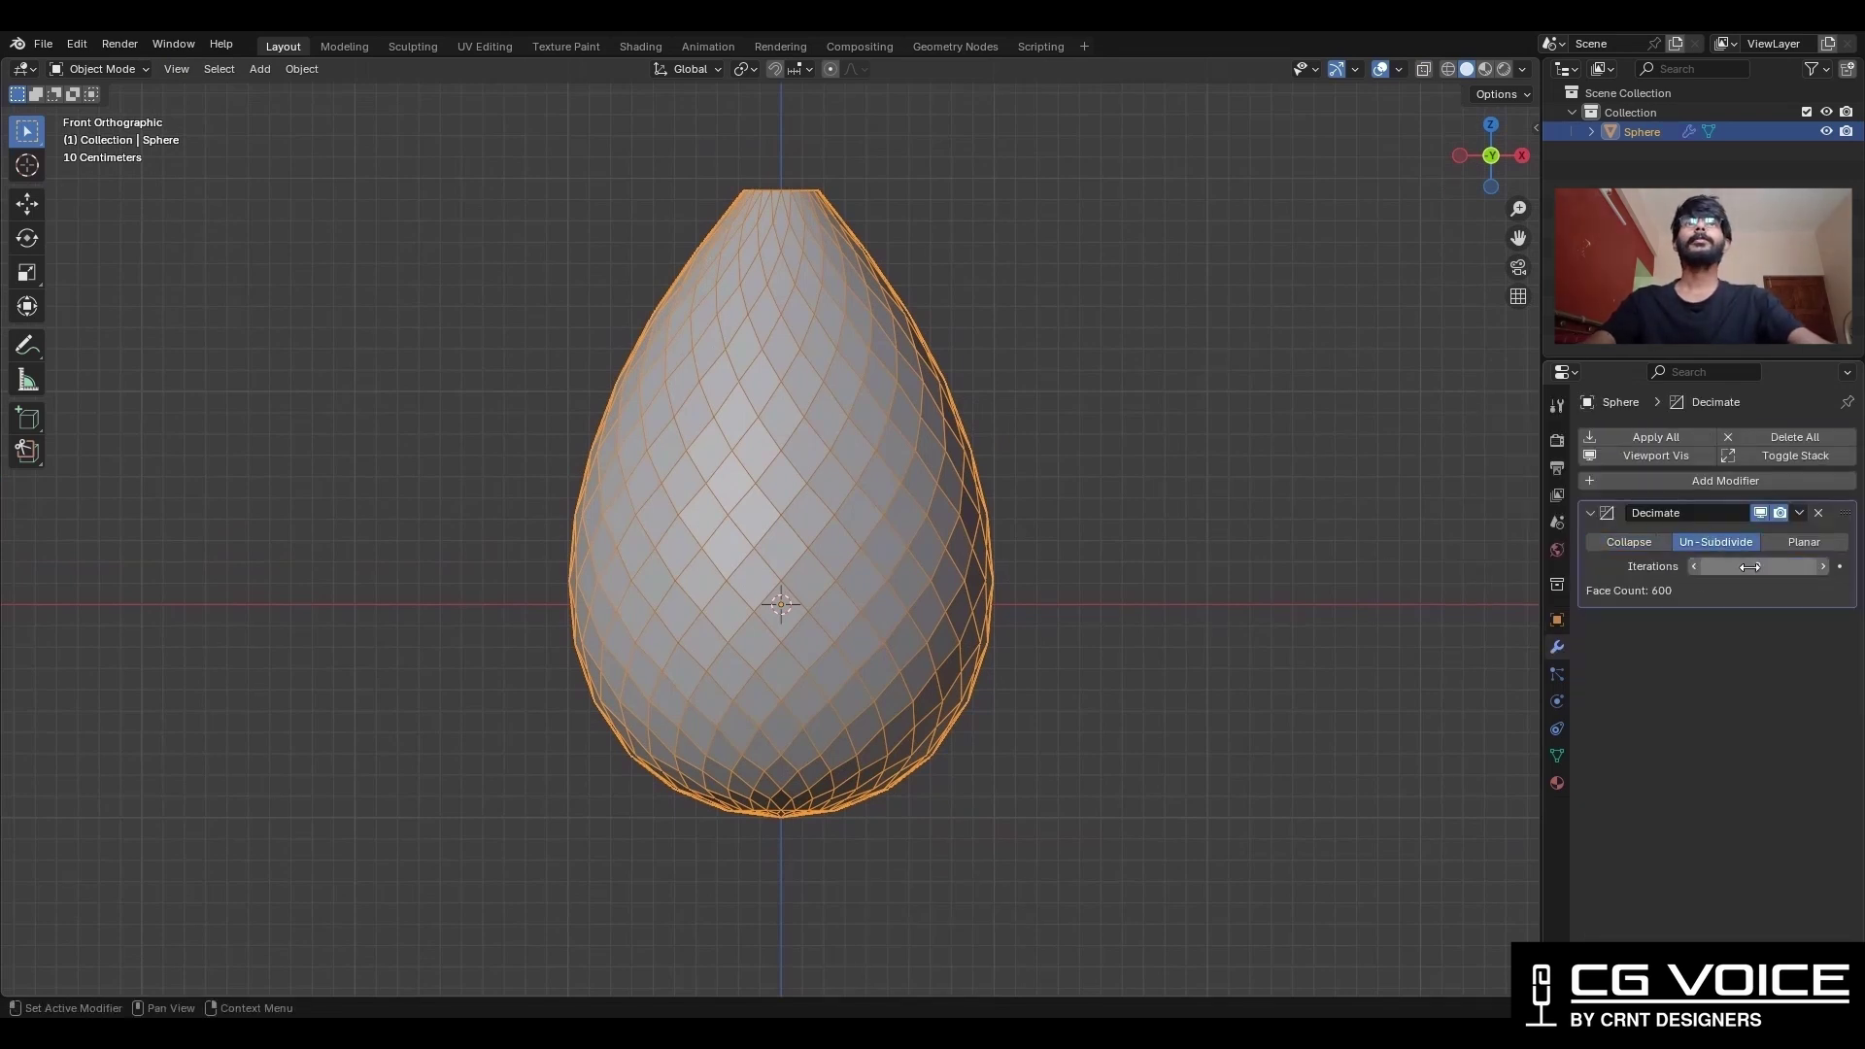
pyautogui.click(1823, 566)
pyautogui.click(1822, 566)
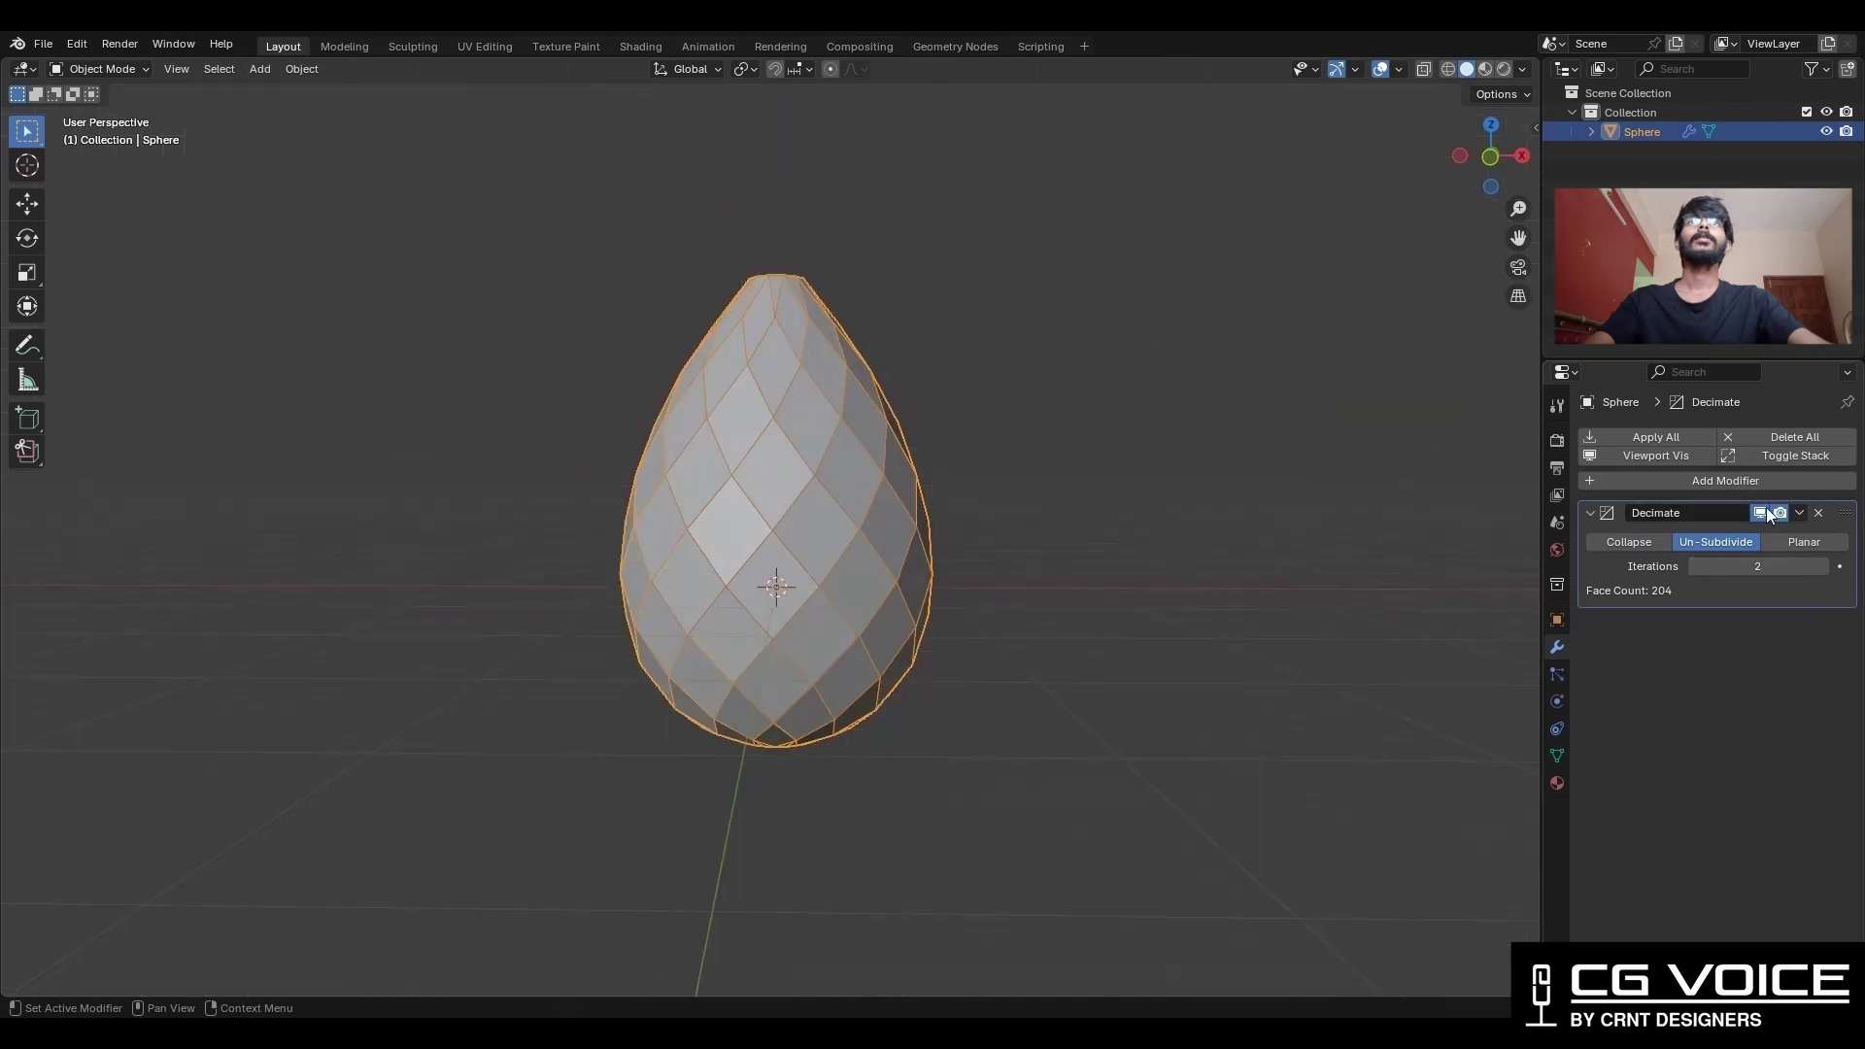
pyautogui.click(1795, 512)
pyautogui.click(1713, 532)
# Select the four-face diamond clusters around the egg's lower end and inset them by 0.05 m.
pyautogui.moveTo(874, 485); pyautogui.dragTo(800, 392, button='middle')
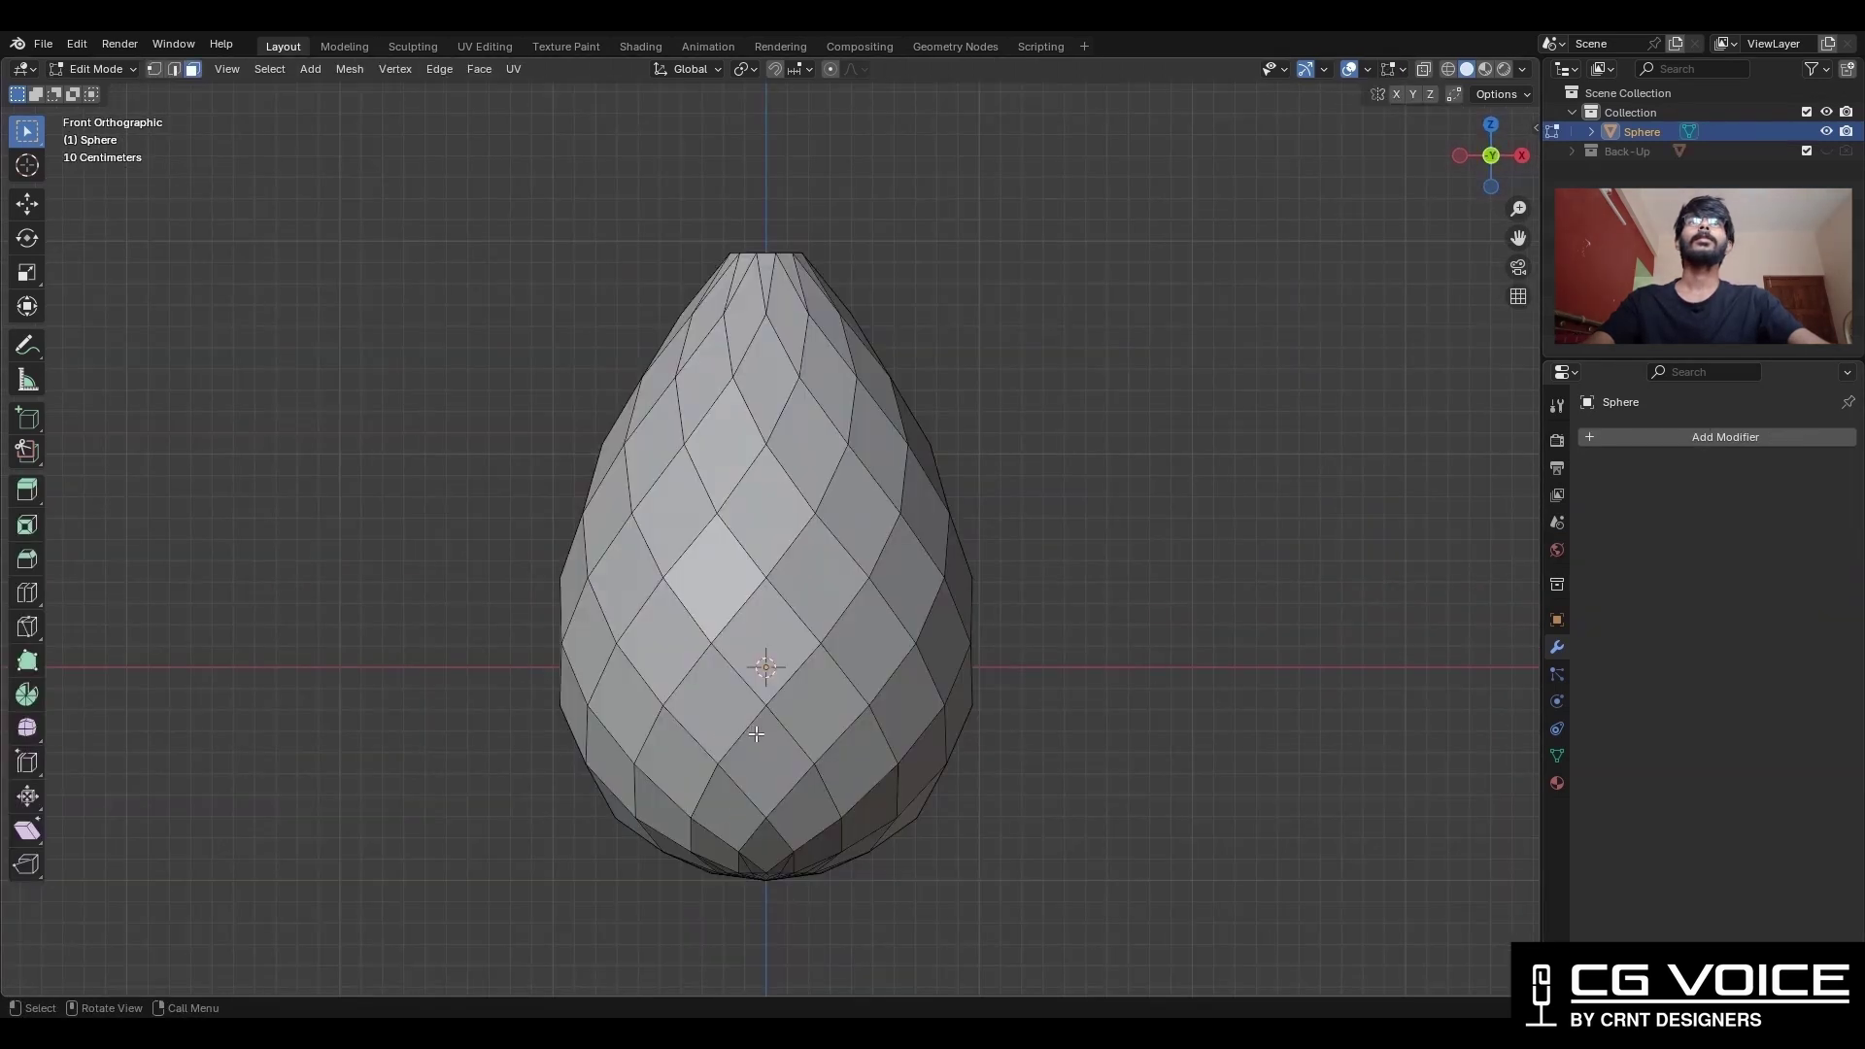
pyautogui.moveTo(763, 844); pyautogui.dragTo(764, 847)
pyautogui.keyDown('shift'); pyautogui.moveTo(763, 847); pyautogui.dragTo(812, 741, button='middle'); pyautogui.keyUp('shift')
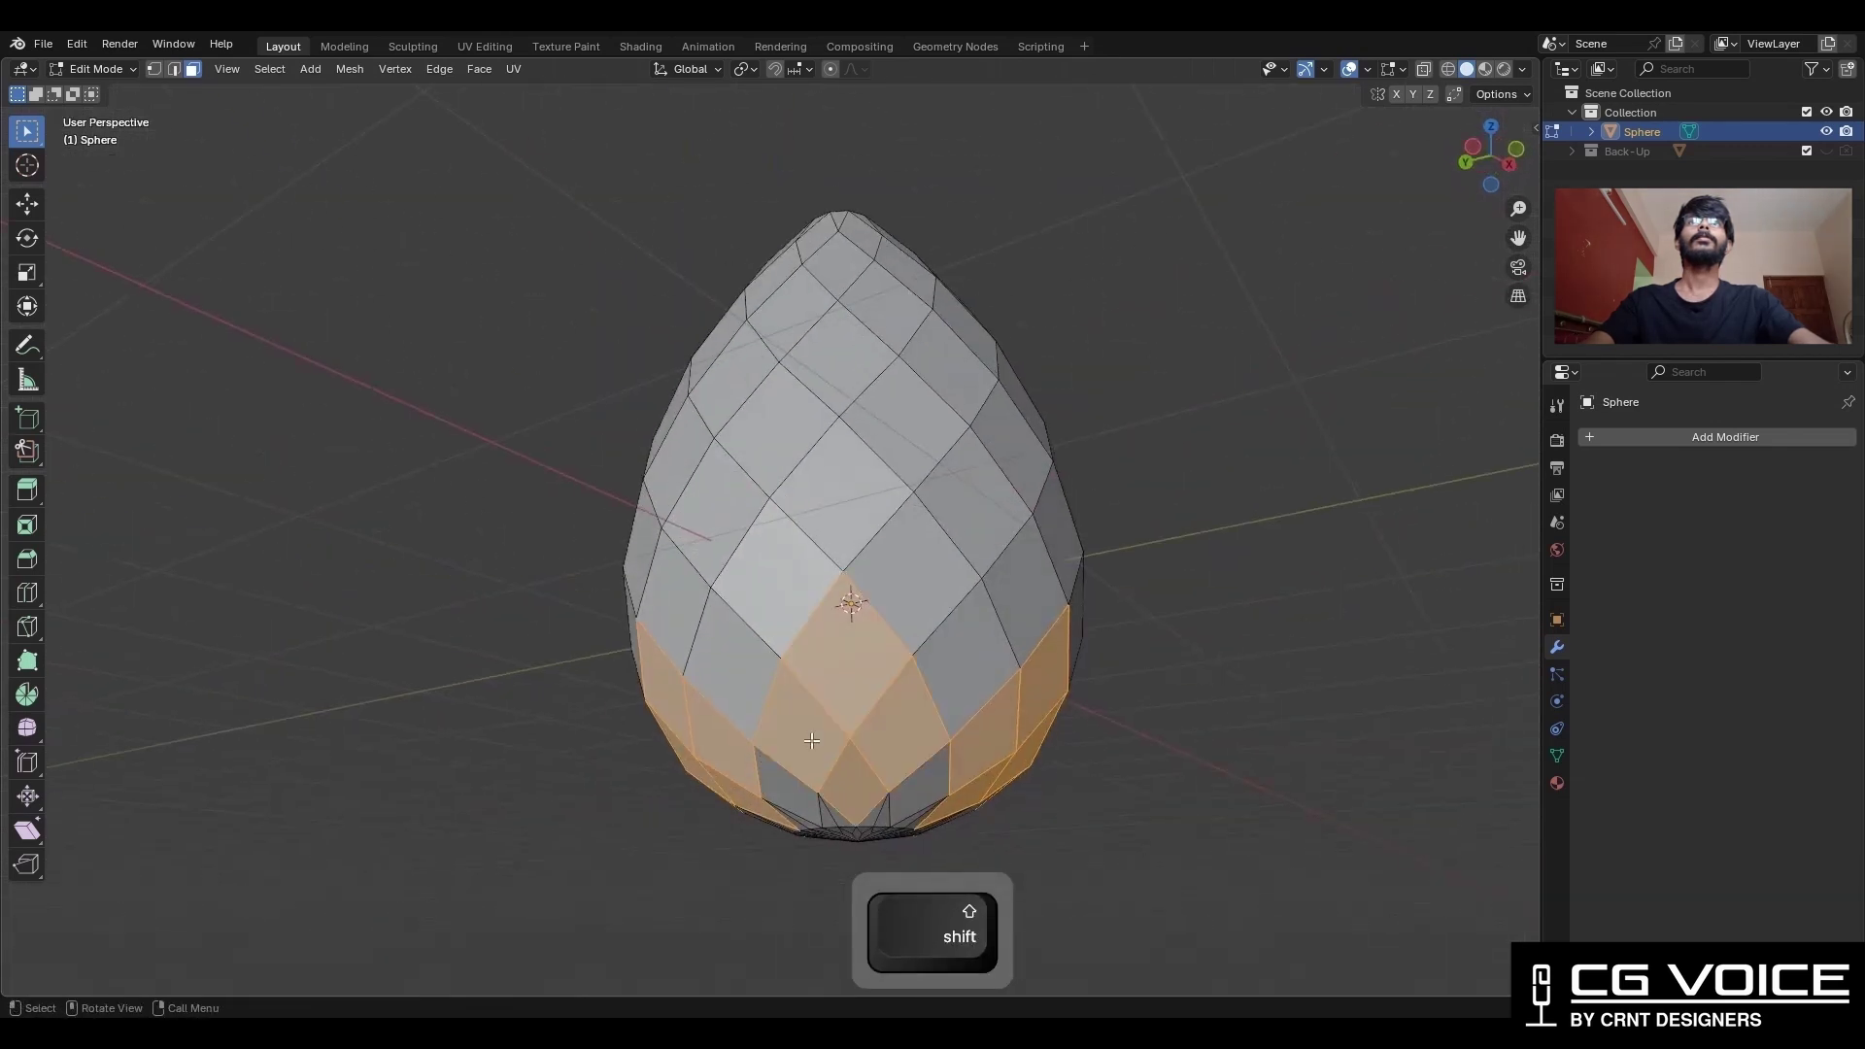
pyautogui.press('ctrl+KP_1')
pyautogui.press('i')
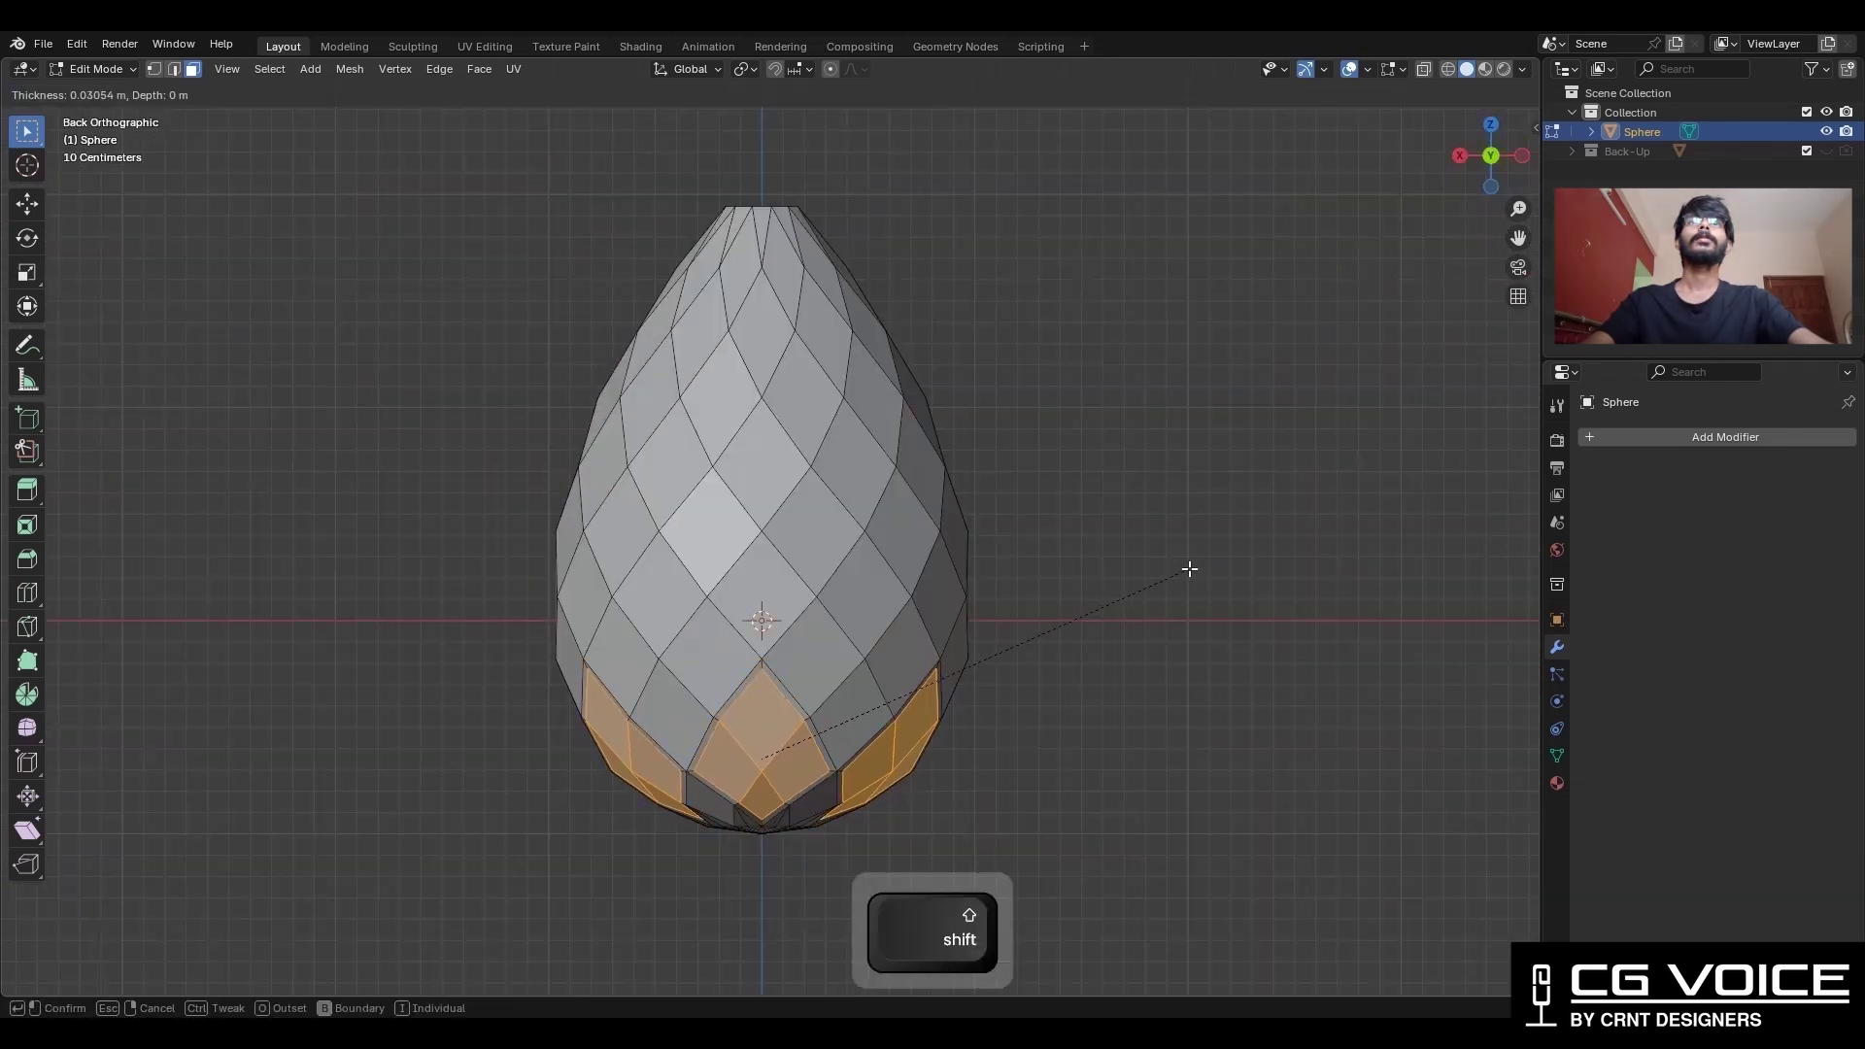
pyautogui.click(1173, 584)
pyautogui.click(251, 867)
pyautogui.moveTo(250, 868); pyautogui.dragTo(212, 855)
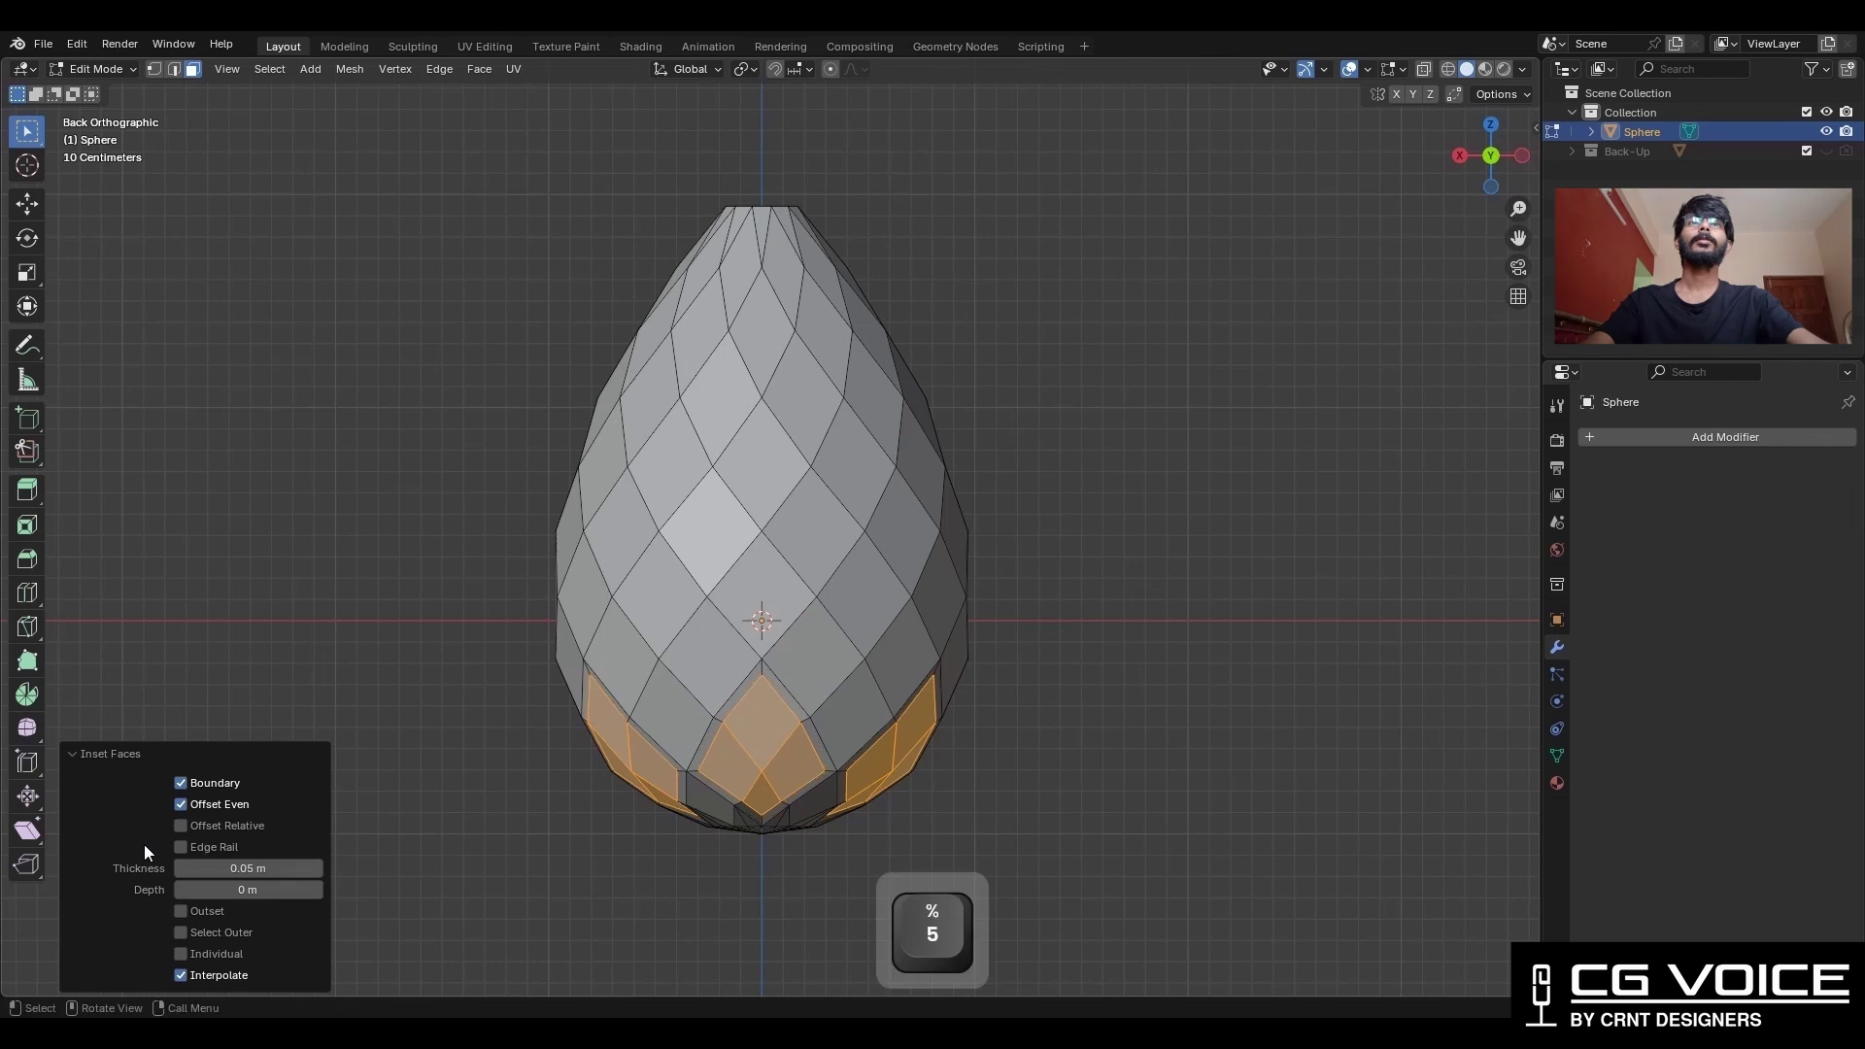
# In the back view, select the two four-face diamond clusters in the next row up and inset them.
pyautogui.keyDown('shift'); pyautogui.moveTo(808, 775); pyautogui.dragTo(820, 645, button='middle'); pyautogui.keyUp('shift')
pyautogui.scroll(3, 820, 645)
pyautogui.moveTo(874, 486); pyautogui.dragTo(940, 555)
pyautogui.keyDown('shift'); pyautogui.moveTo(621, 490); pyautogui.dragTo(555, 558); pyautogui.keyUp('shift')
pyautogui.keyDown('shift'); pyautogui.moveTo(832, 332); pyautogui.dragTo(836, 553, button='middle'); pyautogui.keyUp('shift')
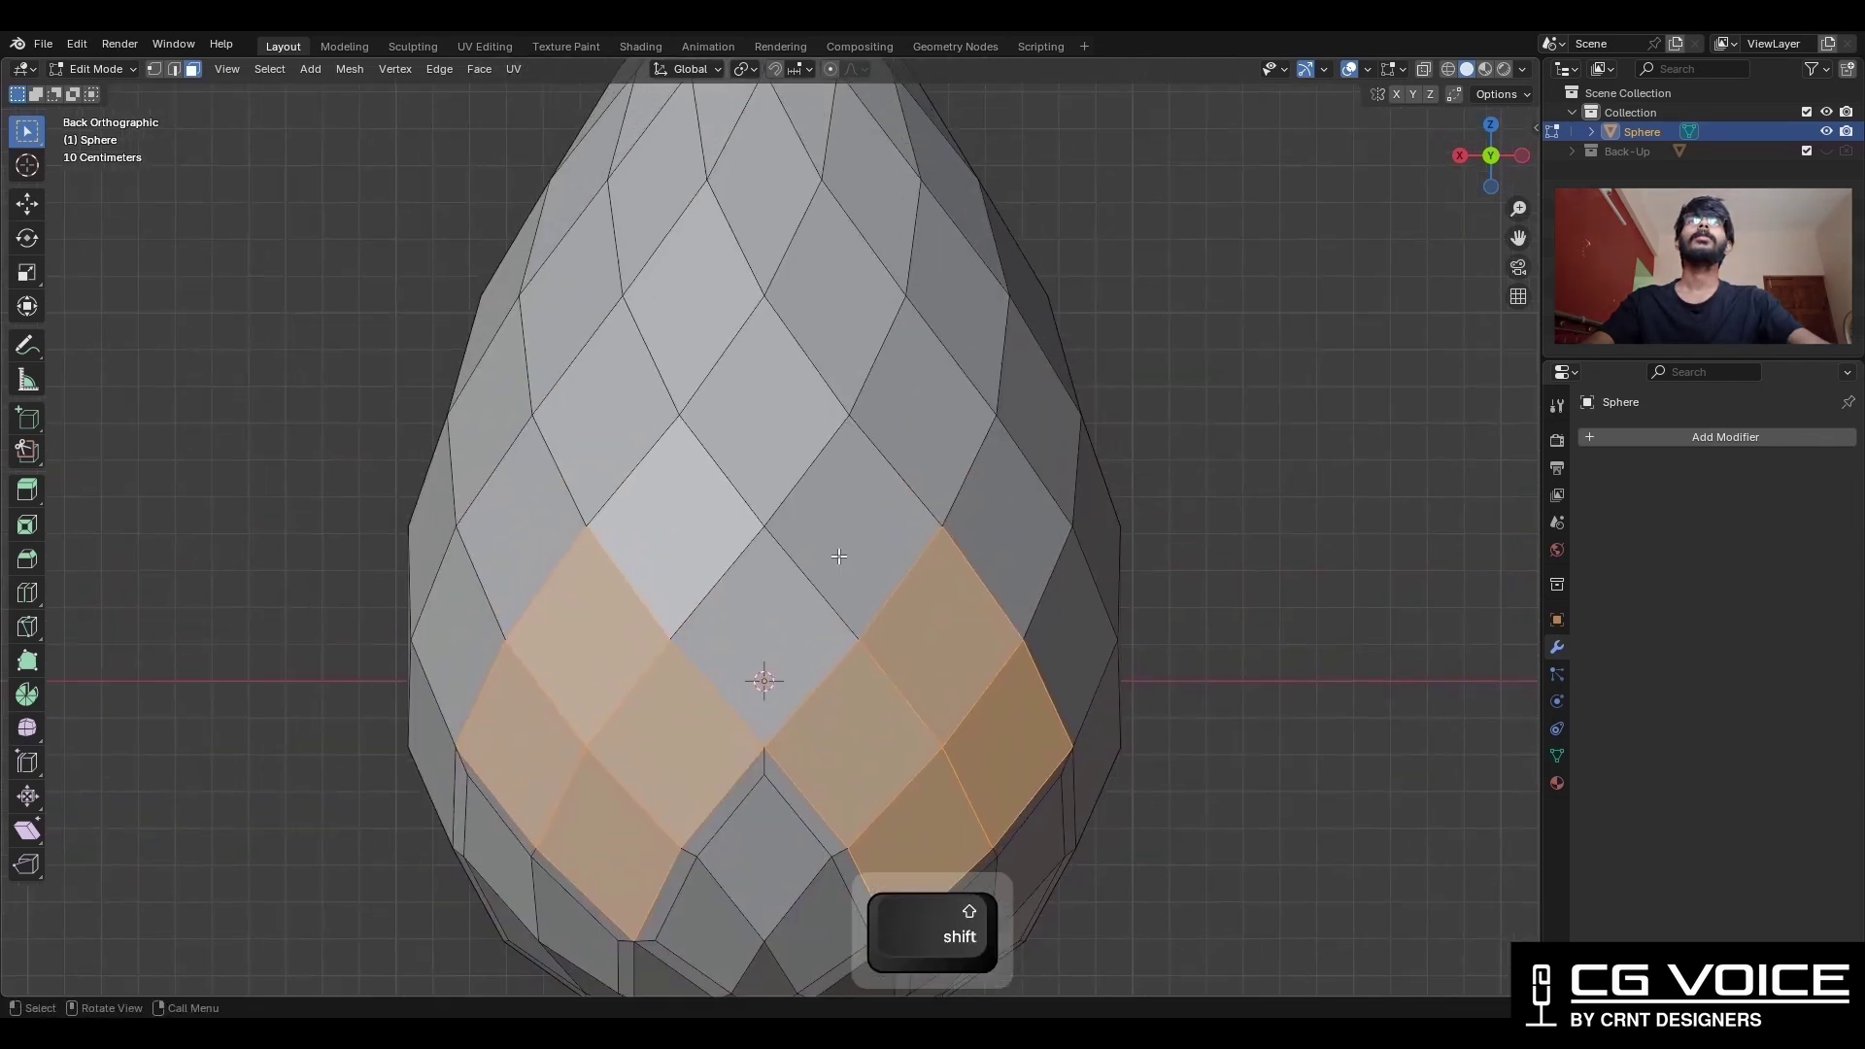
pyautogui.press('i')
pyautogui.click(1123, 451)
pyautogui.moveTo(245, 868); pyautogui.dragTo(201, 848)
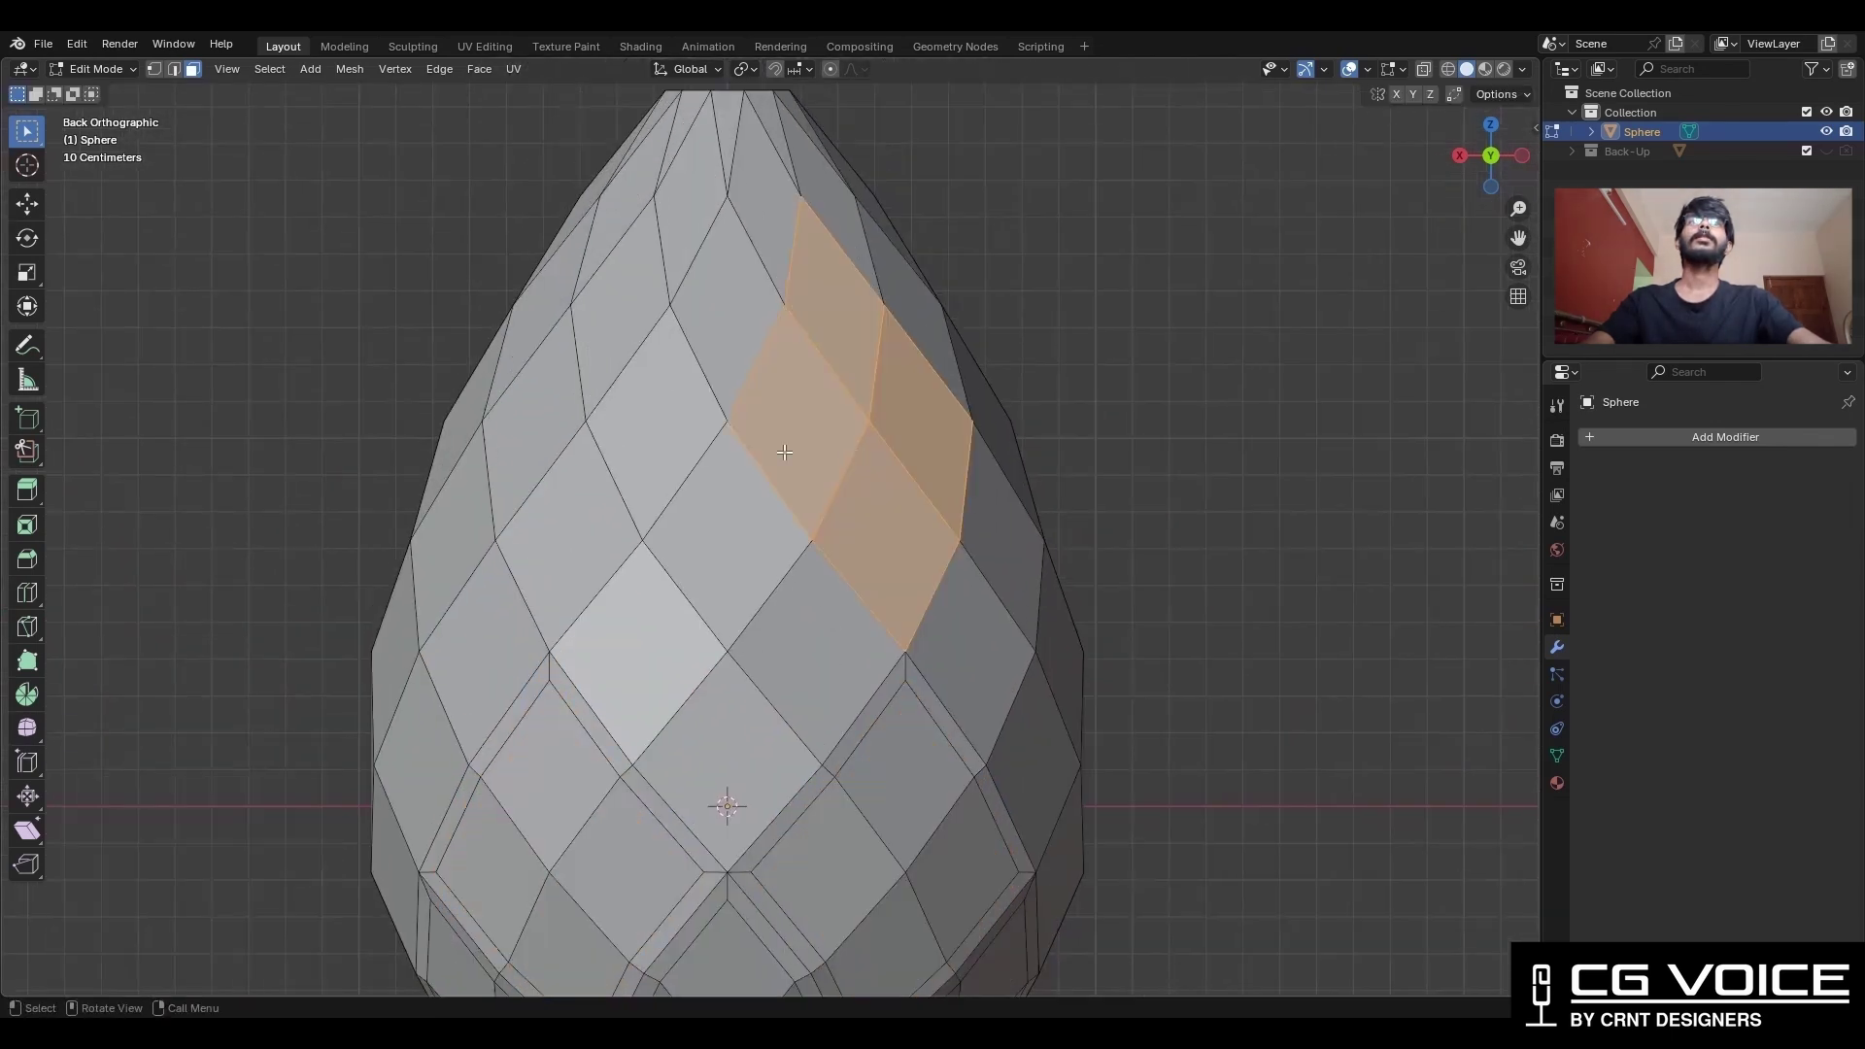
# Inset the two upper four-face diamond clusters, and inset the central cluster between the rows by 0.05 m.
pyautogui.keyDown('shift'); pyautogui.moveTo(466, 223); pyautogui.dragTo(699, 543); pyautogui.keyUp('shift')
pyautogui.keyDown('shift'); pyautogui.moveTo(999, 417); pyautogui.dragTo(999, 450, button='middle'); pyautogui.keyUp('shift')
pyautogui.press('i')
pyautogui.click(1000, 449)
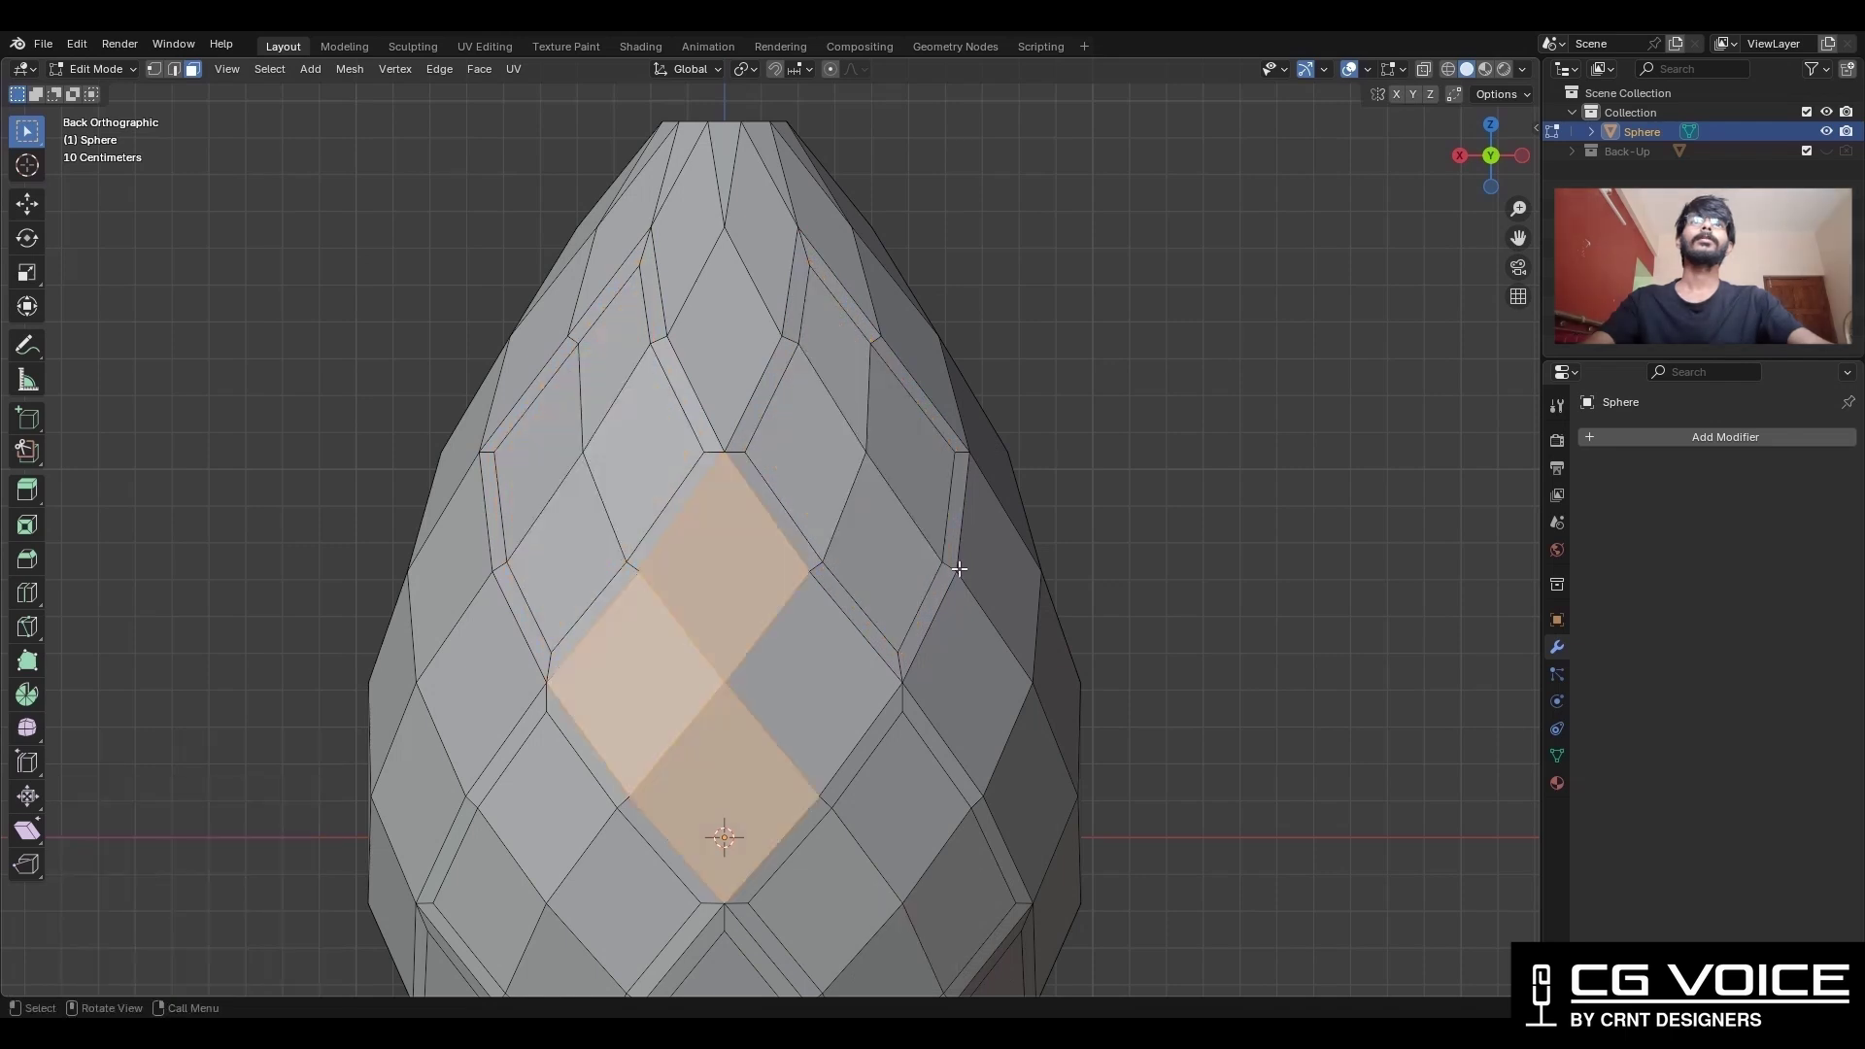
pyautogui.press('i')
pyautogui.moveTo(244, 868); pyautogui.dragTo(227, 850)
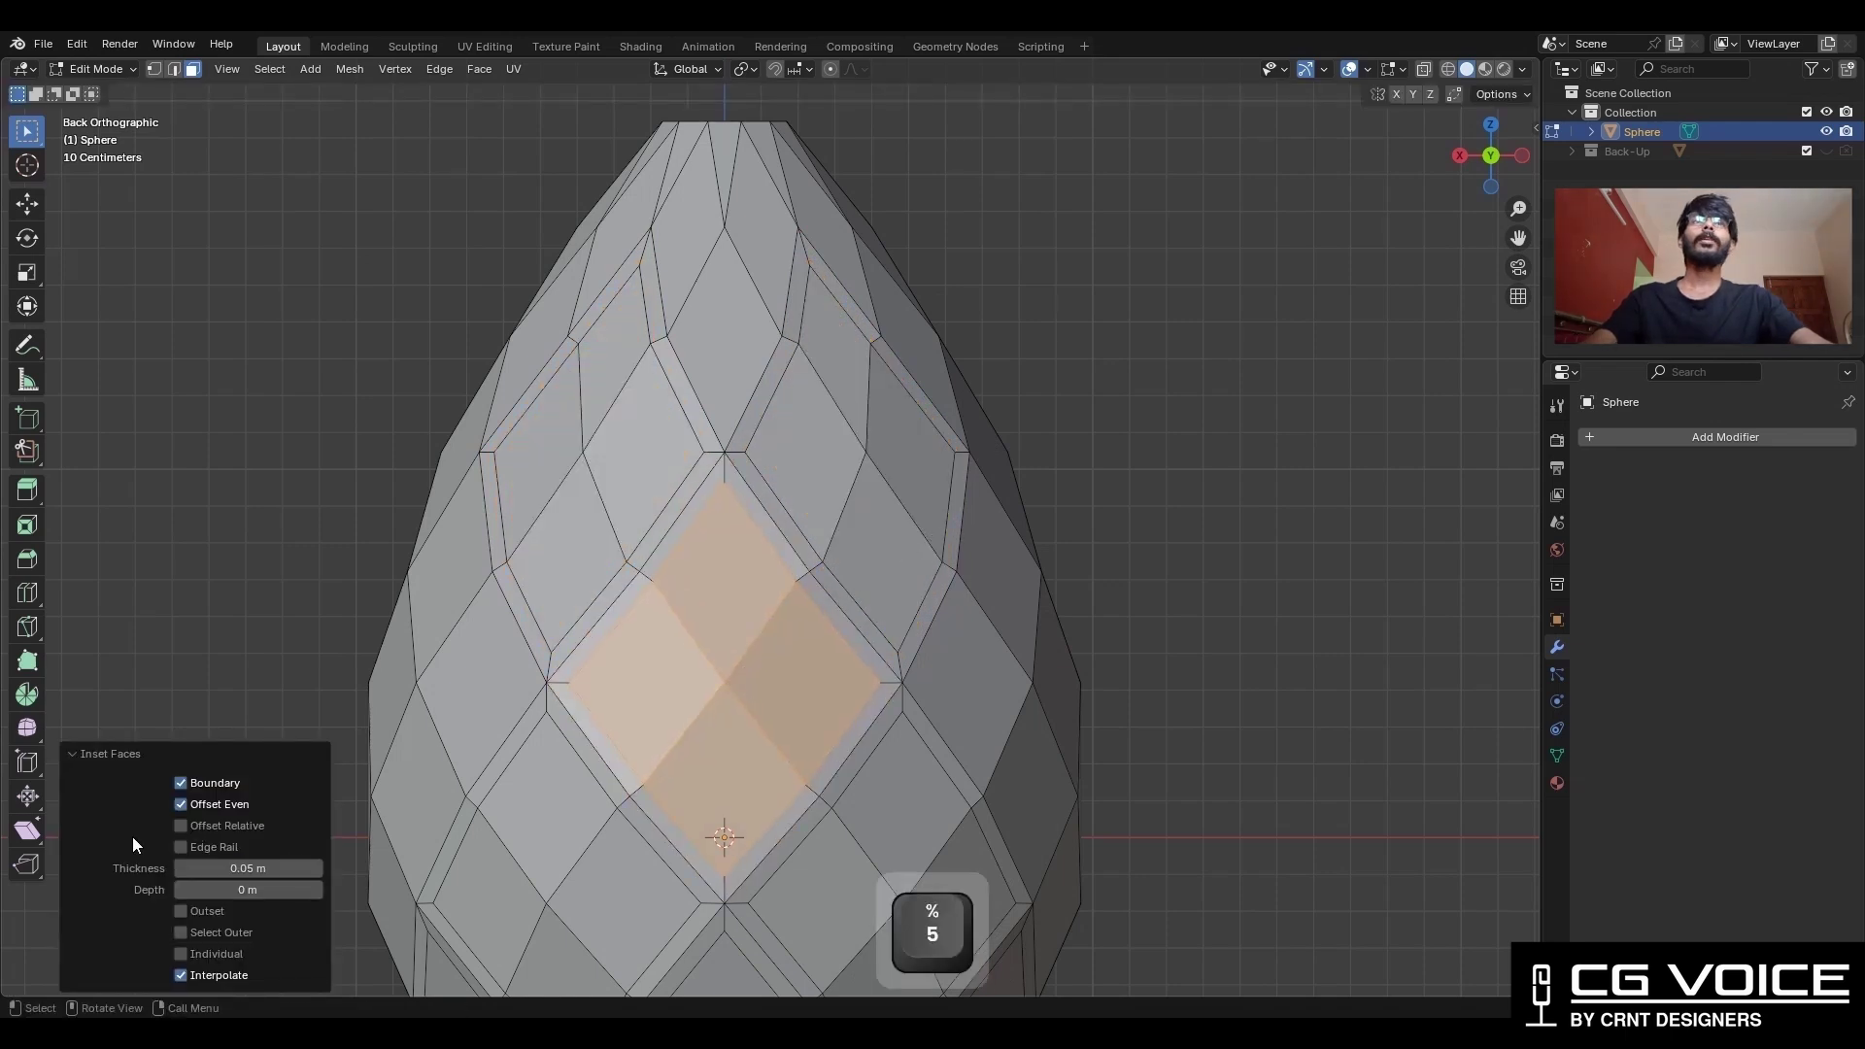
# Add single centred loop cuts on the open top rim's edge segments to create midpoint vertices around it.
pyautogui.hotkey('ctrl', 'r')
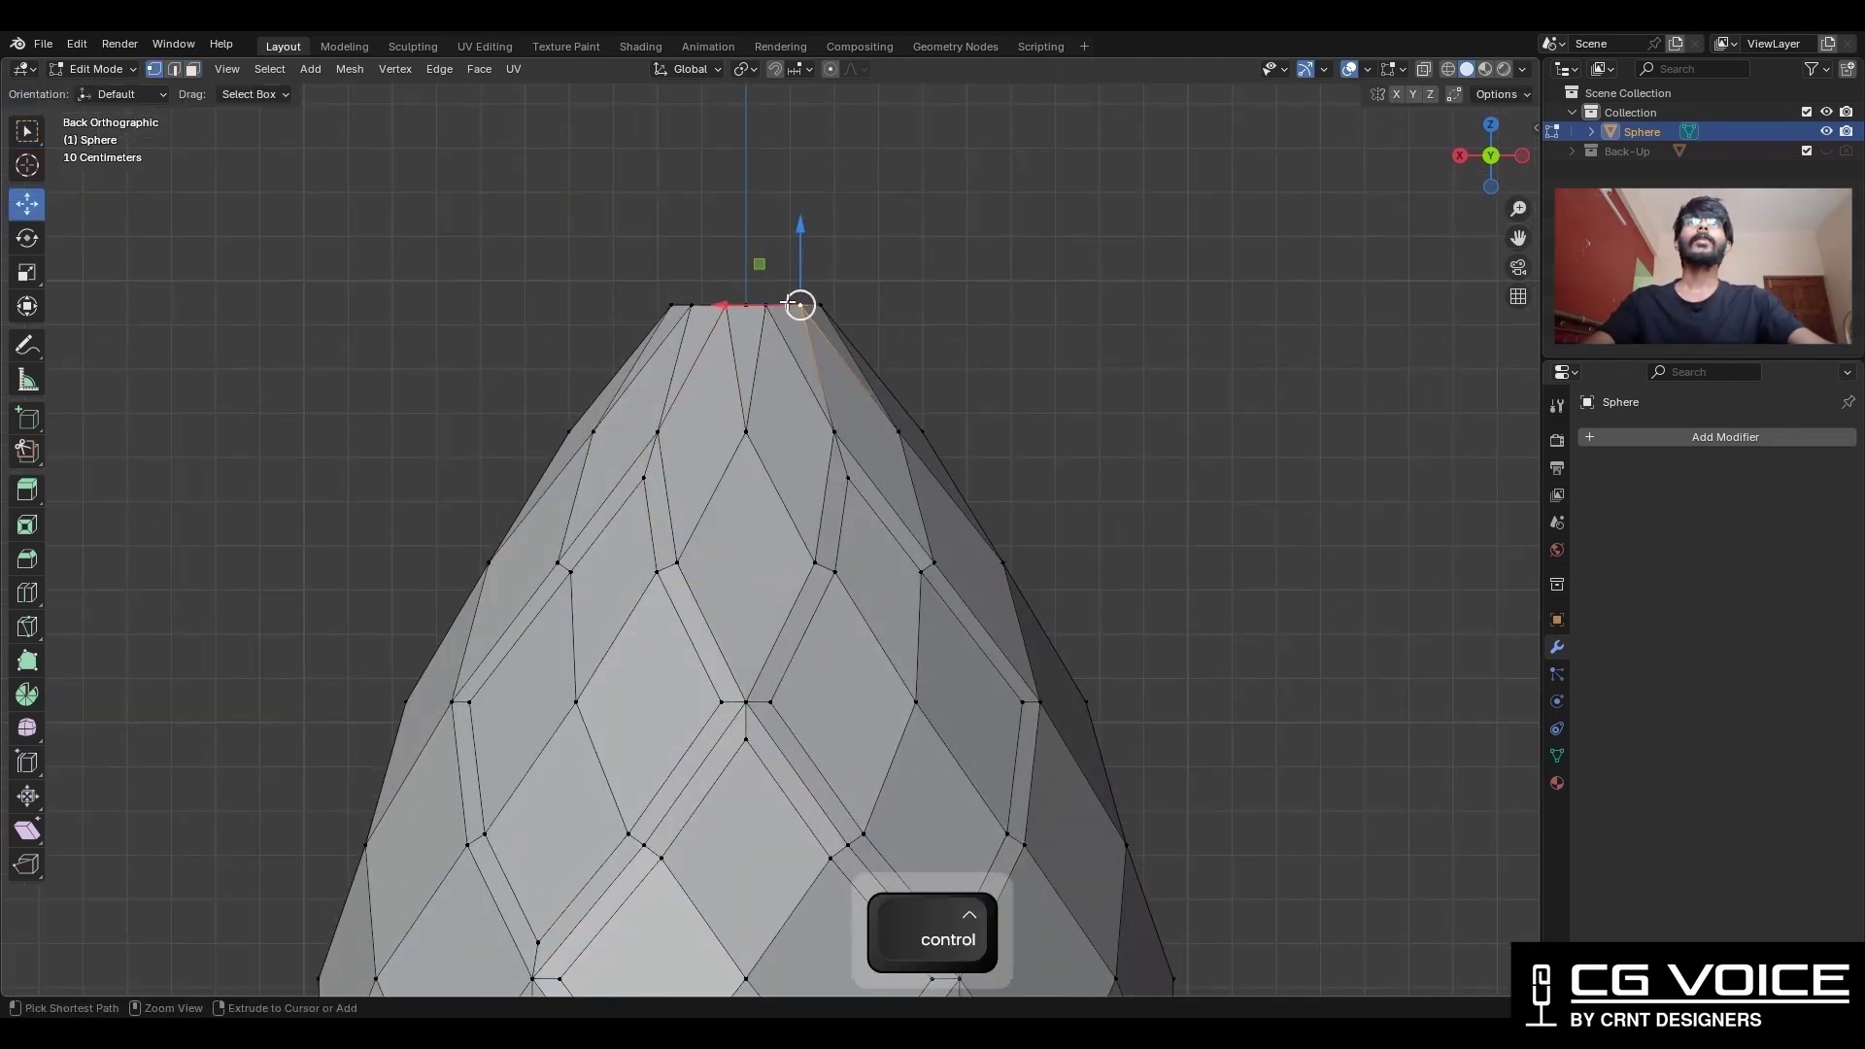
pyautogui.click(783, 301)
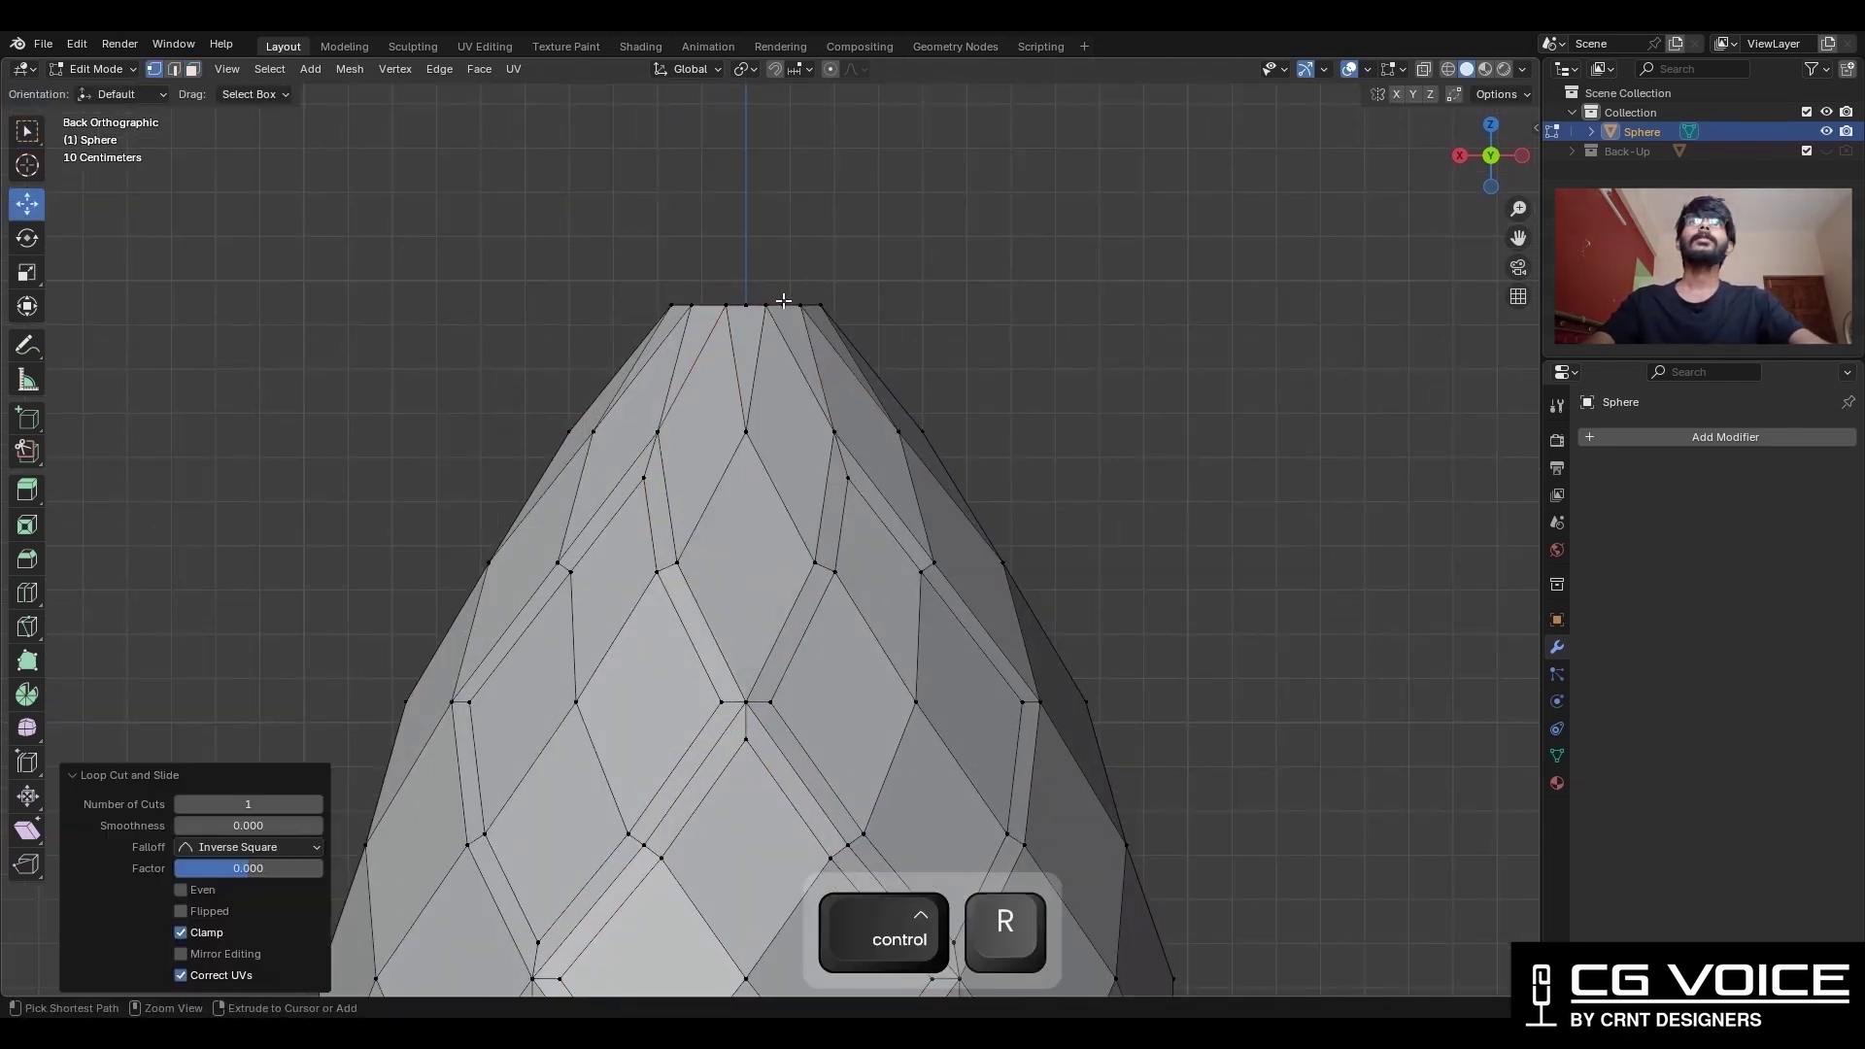
pyautogui.hotkey('ctrl', 'r')
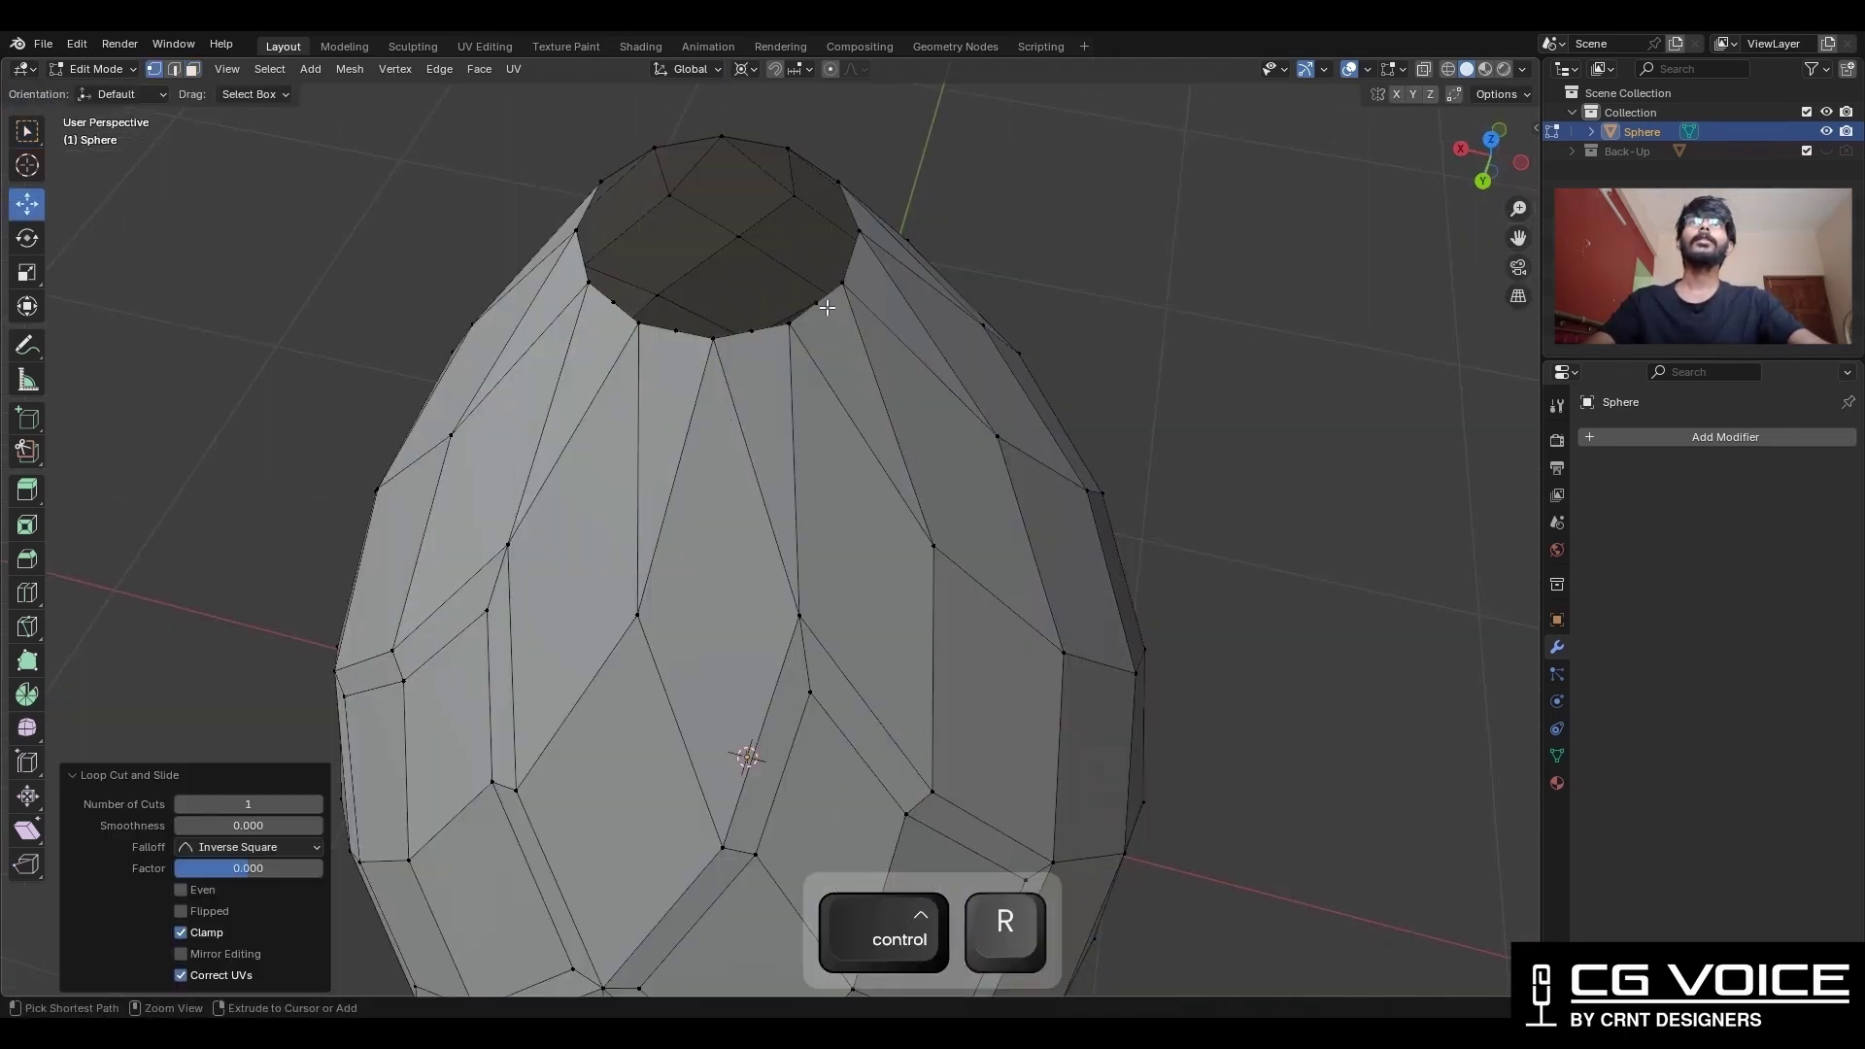
pyautogui.hotkey('ctrl', 'r')
pyautogui.click(790, 163)
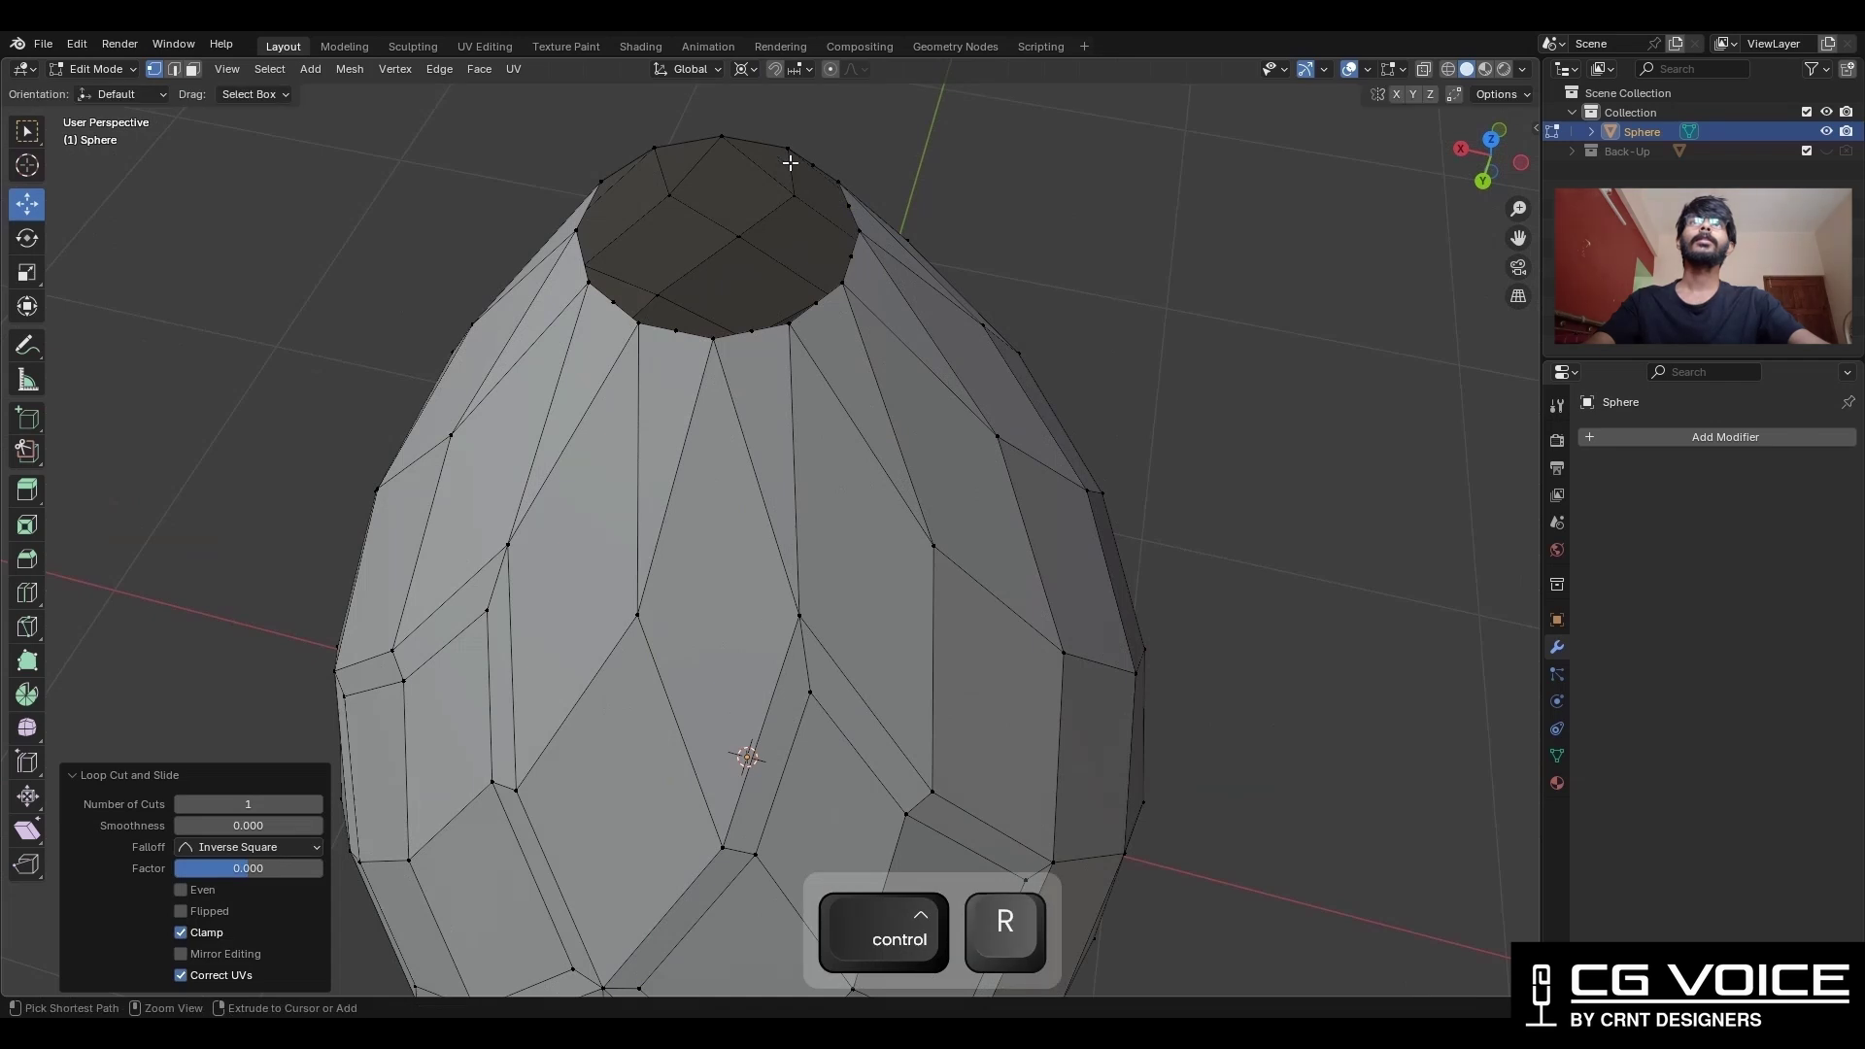
# Select all midpoint vertices on the top rim with Select Similar and set the transform pivot point to Bounding Box Center.
pyautogui.keyDown('alt'); pyautogui.keyDown('shift'); pyautogui.click(696, 337); pyautogui.keyUp('shift'); pyautogui.keyUp('alt')
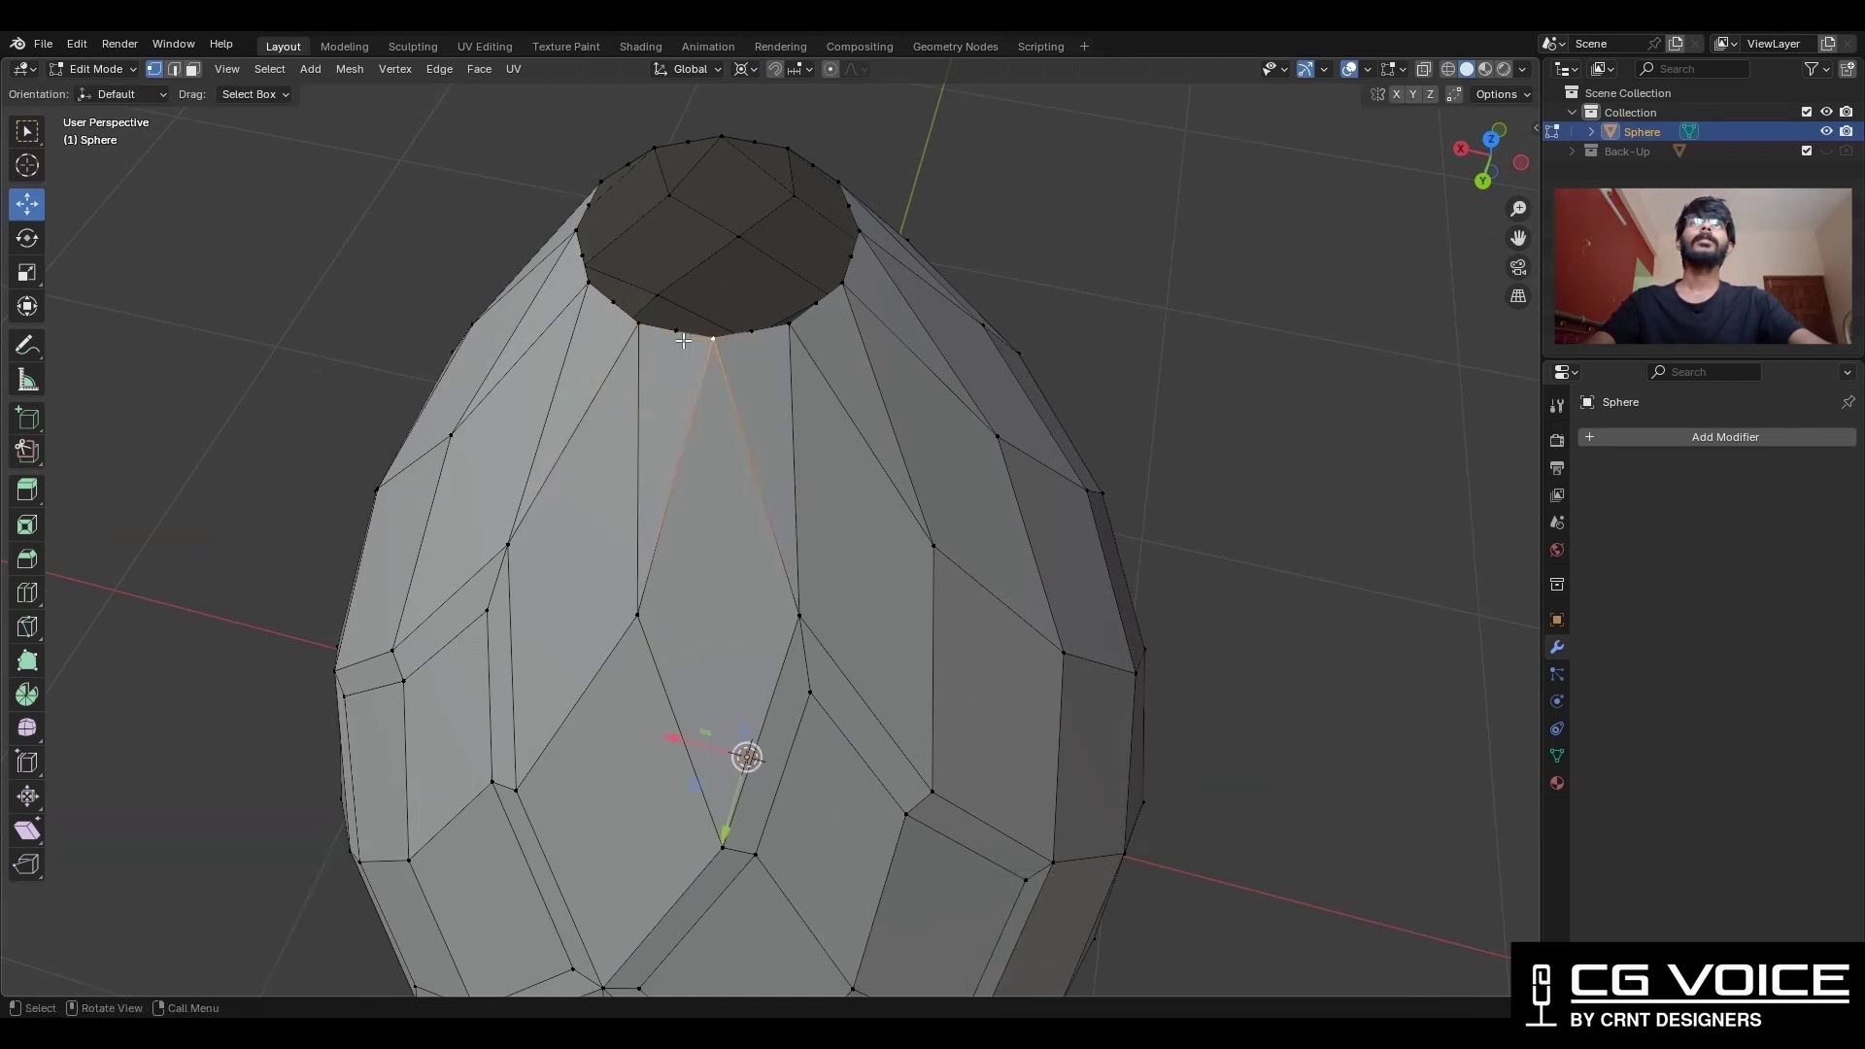
pyautogui.hotkey('shift', 'g')
pyautogui.click(690, 364)
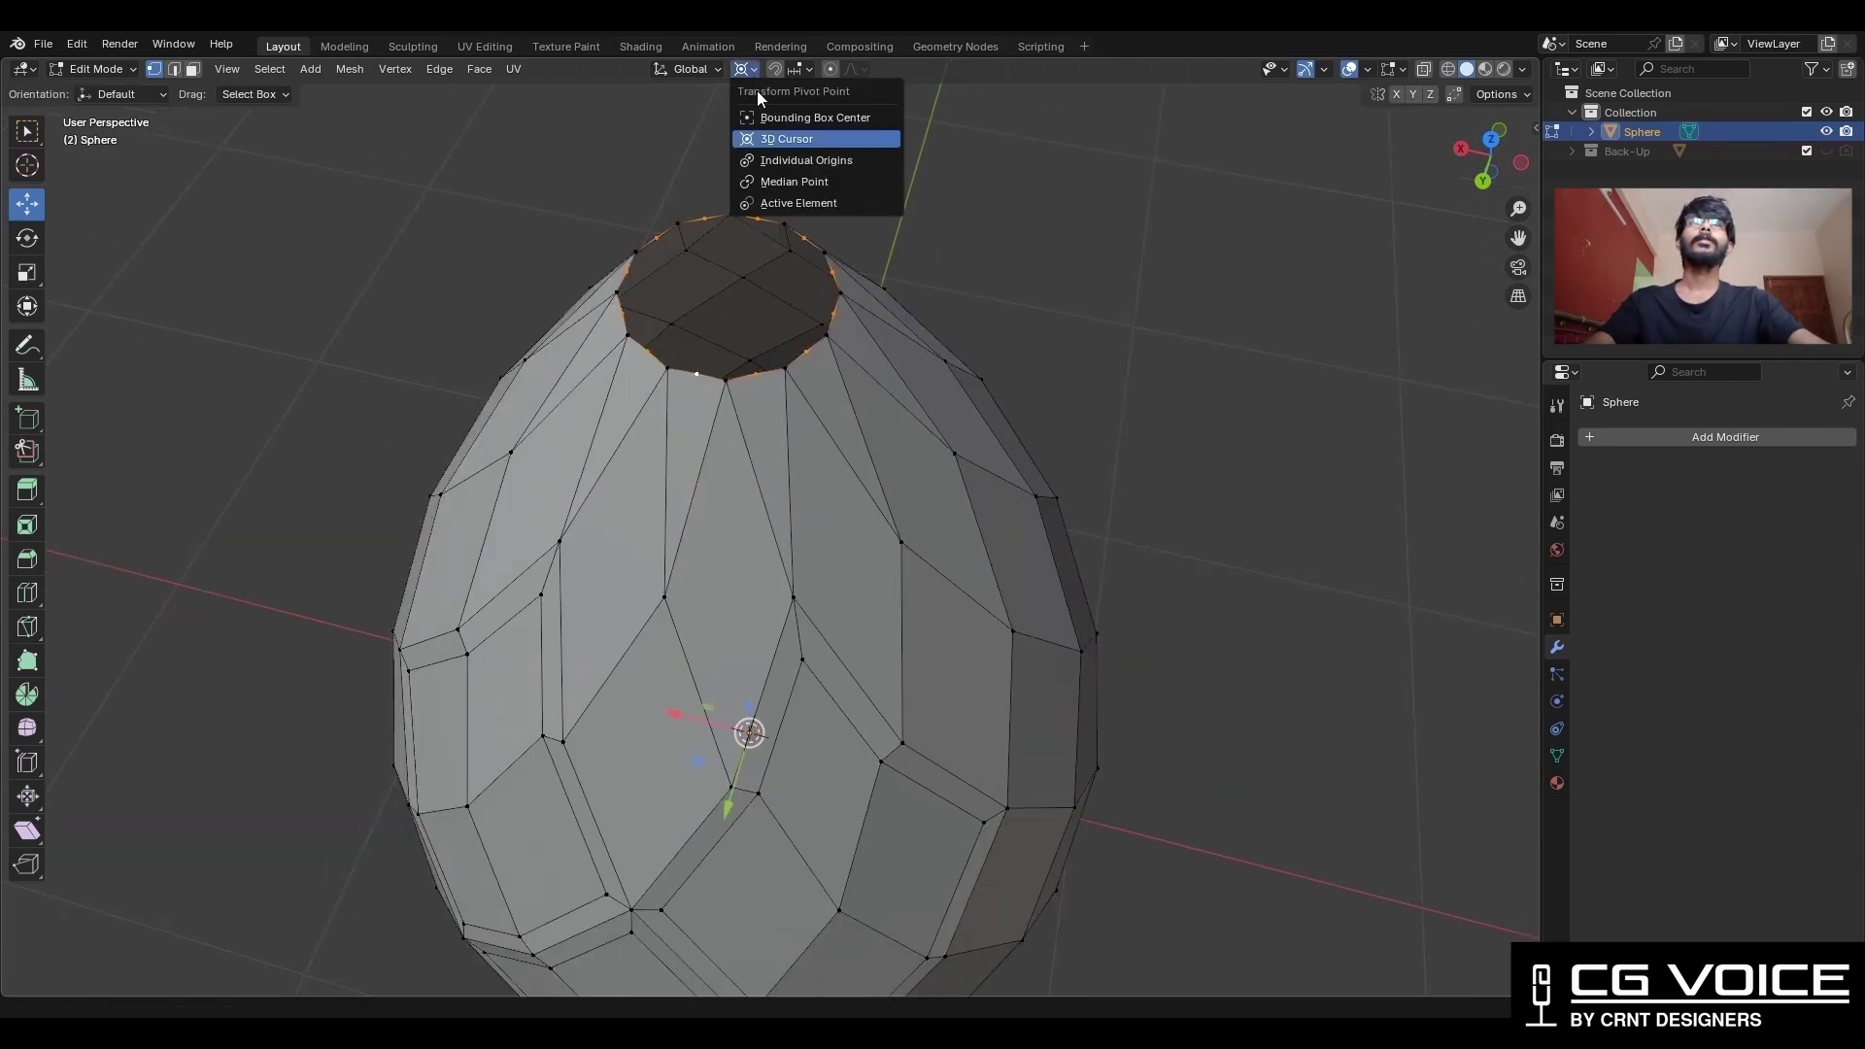
pyautogui.click(815, 118)
pyautogui.click(1498, 130)
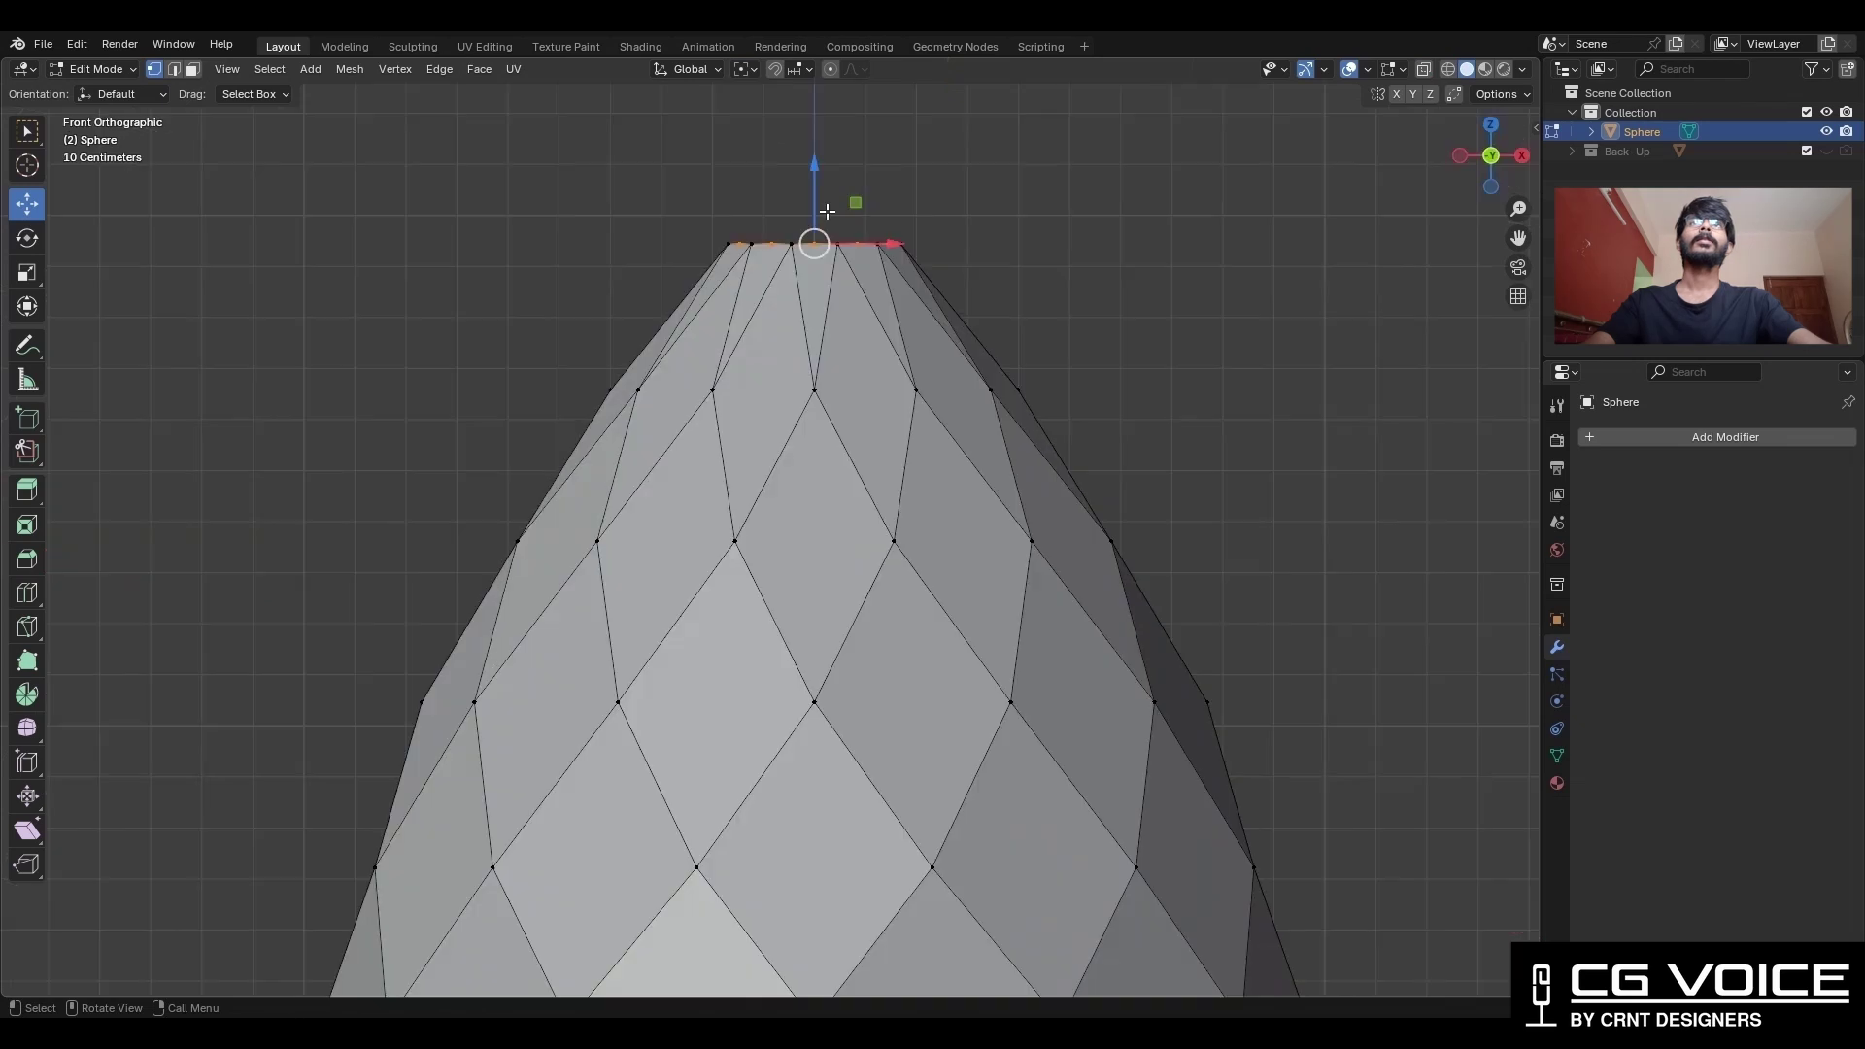
# Raise the rim's midpoint vertices about 0.107 m along Z, scale them inward to about 0.606, and clear the selection.
pyautogui.press('g')
pyautogui.press('z')
pyautogui.click(1181, 238)
pyautogui.press('s')
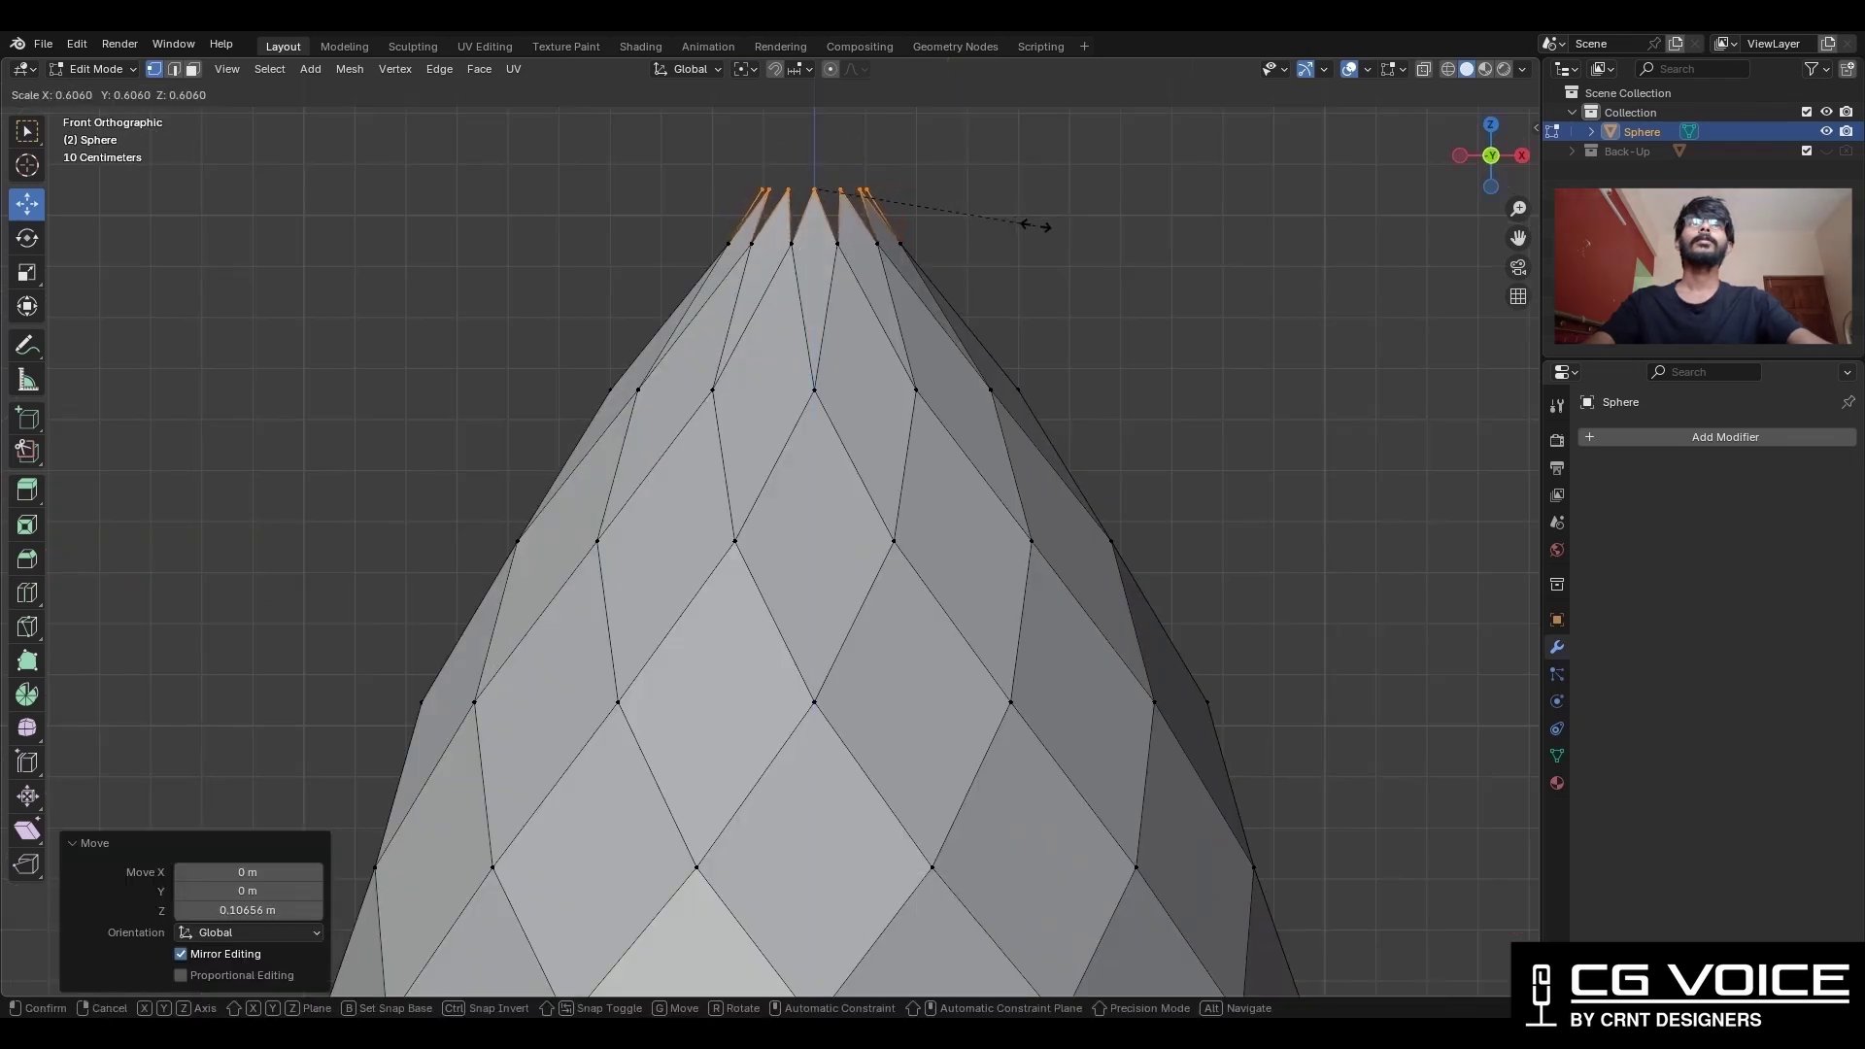
pyautogui.click(1035, 226)
pyautogui.hotkey('alt', 'a')
# In the back view, select the central diamond cluster below the pointed rim and inset it by 0.05 m.
pyautogui.keyDown('shift'); pyautogui.moveTo(1140, 299); pyautogui.dragTo(1088, 311, button='middle'); pyautogui.keyUp('shift')
pyautogui.press('ctrl+KP_1')
pyautogui.press('3')
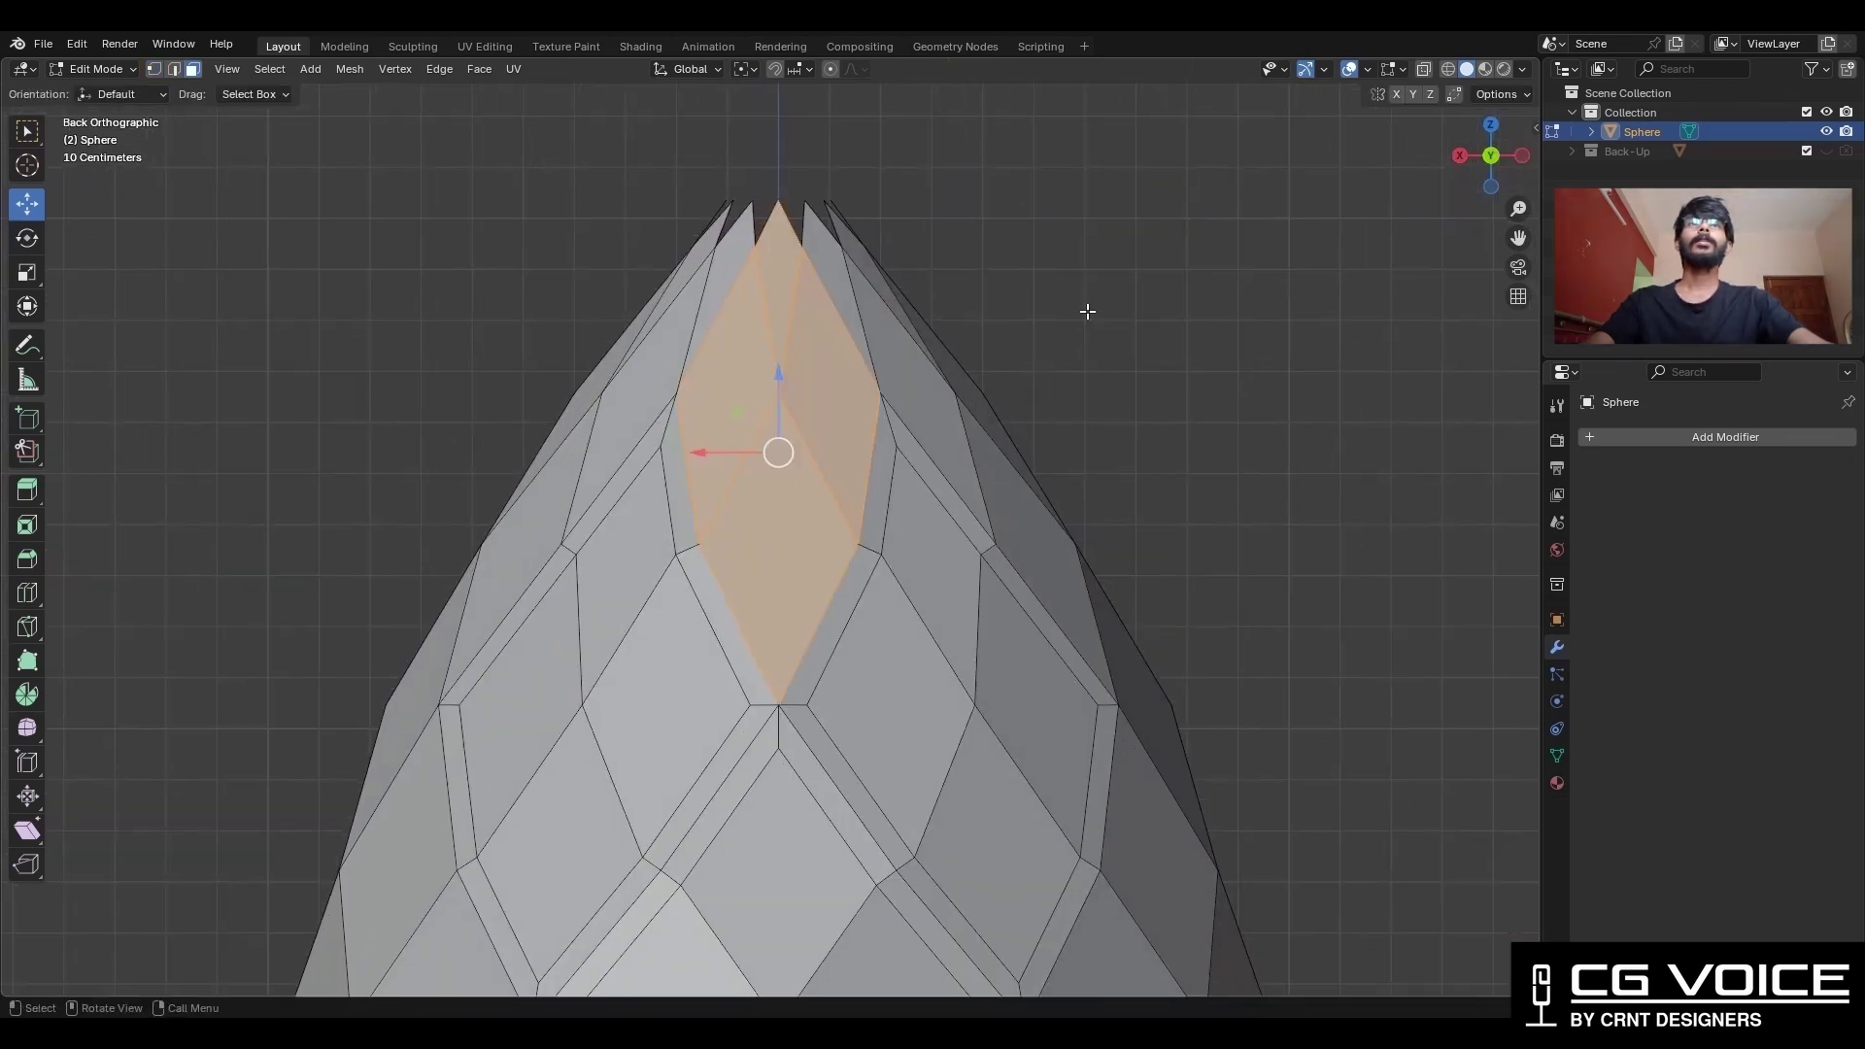
pyautogui.press('i')
pyautogui.click(787, 454)
pyautogui.keyDown('shift'); pyautogui.scroll(-3, 787, 454); pyautogui.keyUp('shift')
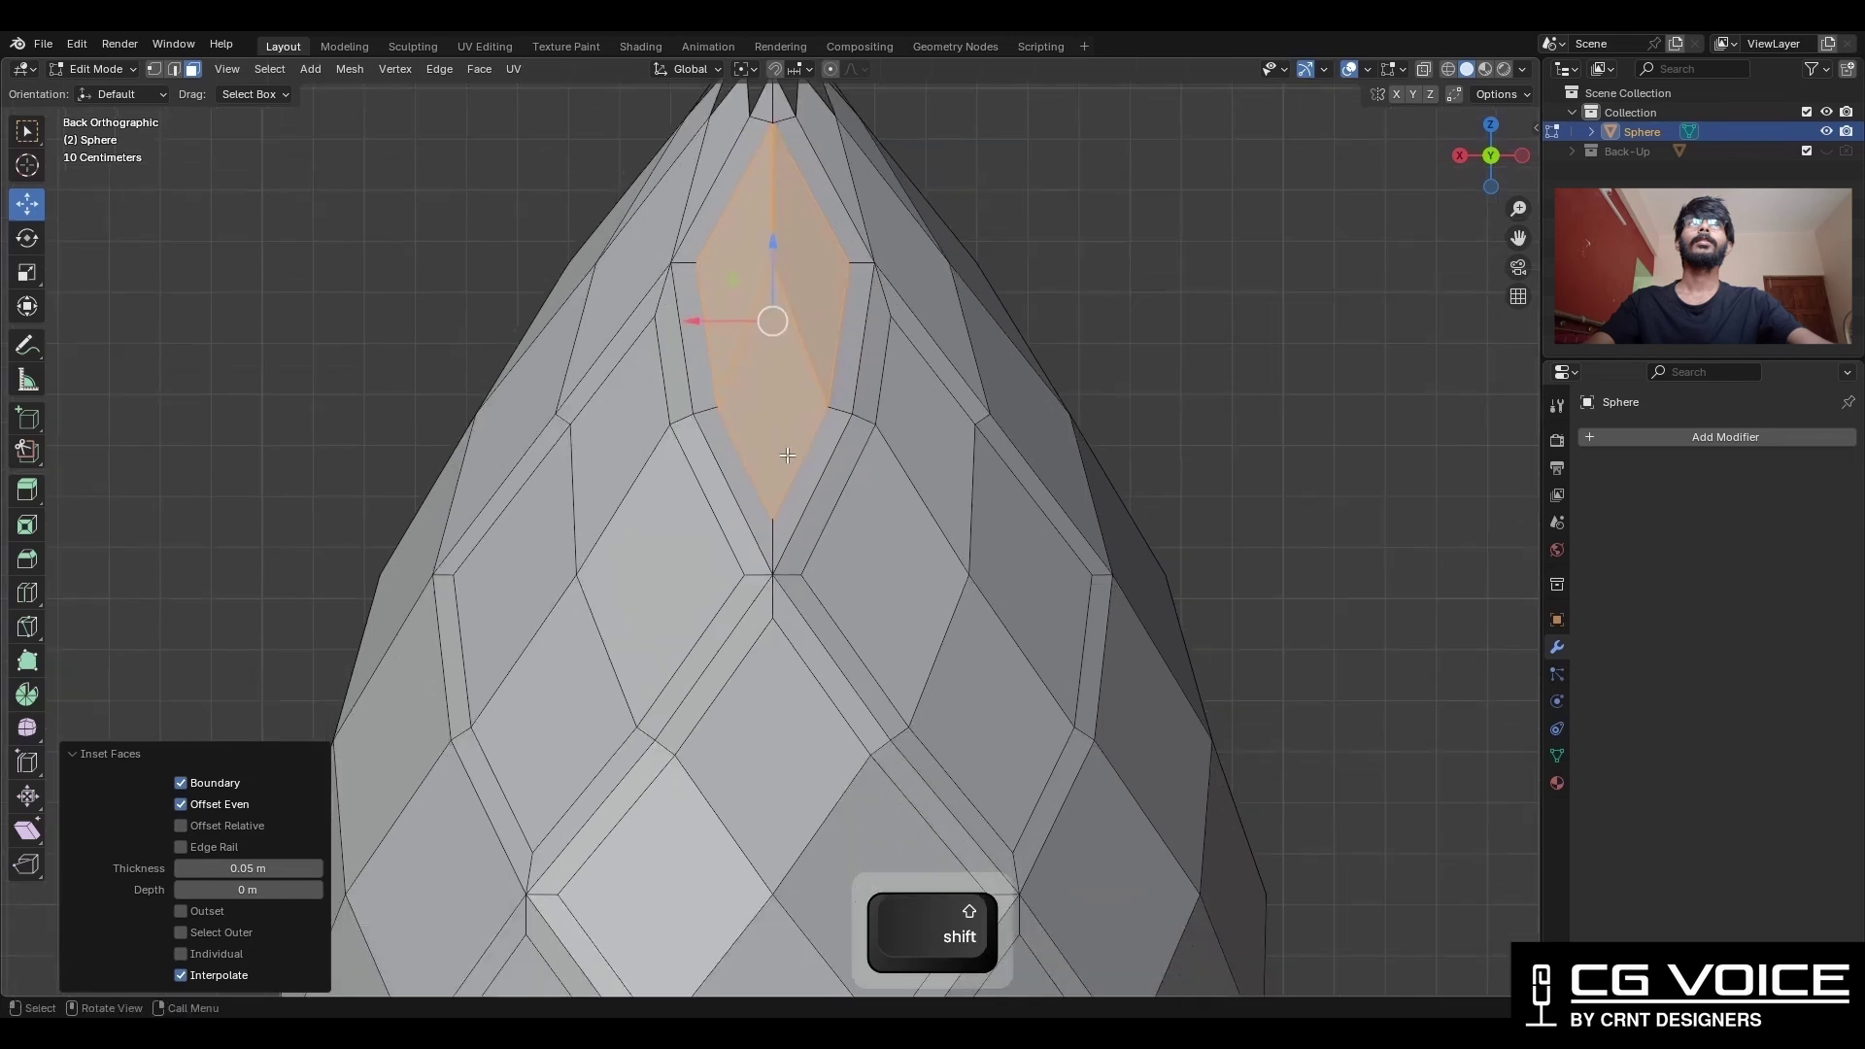
# Merge all of the mesh's vertices by distance with a 0.0001 m threshold and clear the selection.
pyautogui.click(1208, 268)
pyautogui.scroll(-2, 1020, 515)
pyautogui.keyDown('shift'); pyautogui.moveTo(1019, 516); pyautogui.dragTo(995, 274, button='middle'); pyautogui.keyUp('shift')
pyautogui.scroll(-3, 932, 408)
pyautogui.keyDown('shift'); pyautogui.moveTo(870, 505); pyautogui.dragTo(869, 377, button='middle'); pyautogui.keyUp('shift')
pyautogui.press('a')
pyautogui.press('m')
pyautogui.click(854, 438)
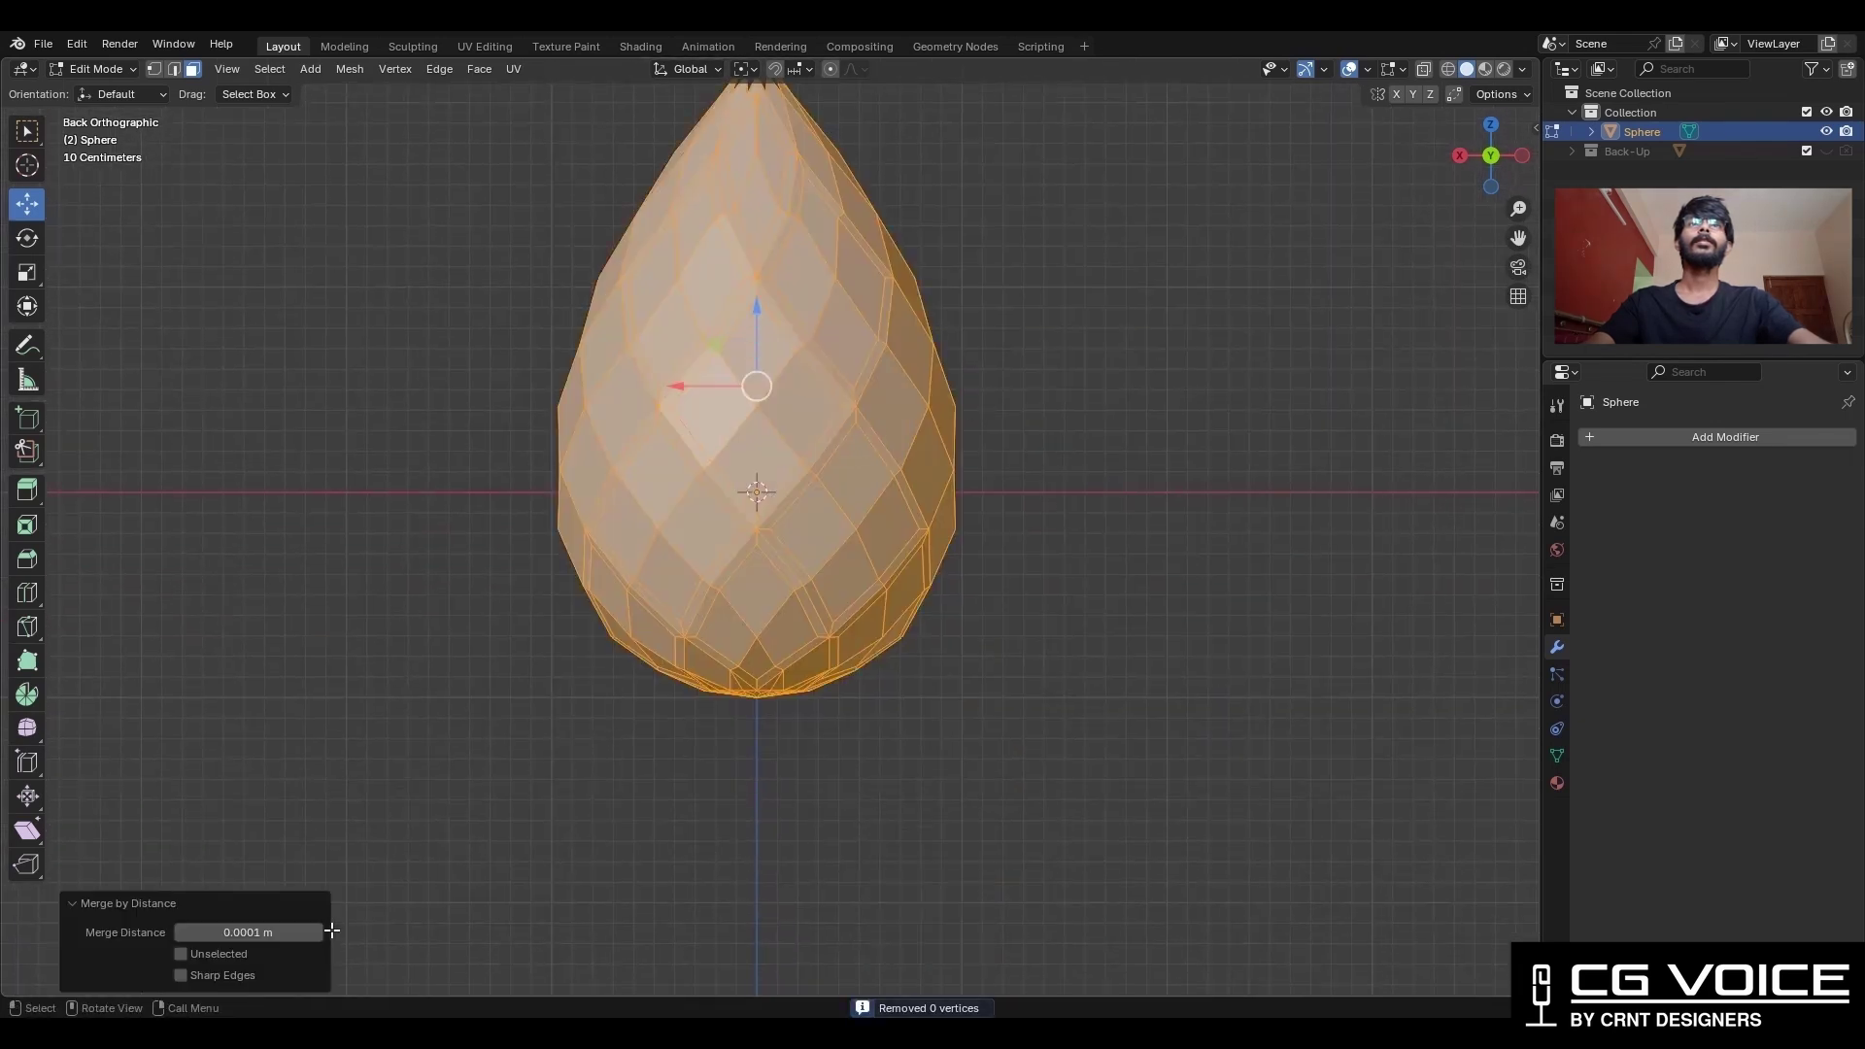
pyautogui.click(1161, 541)
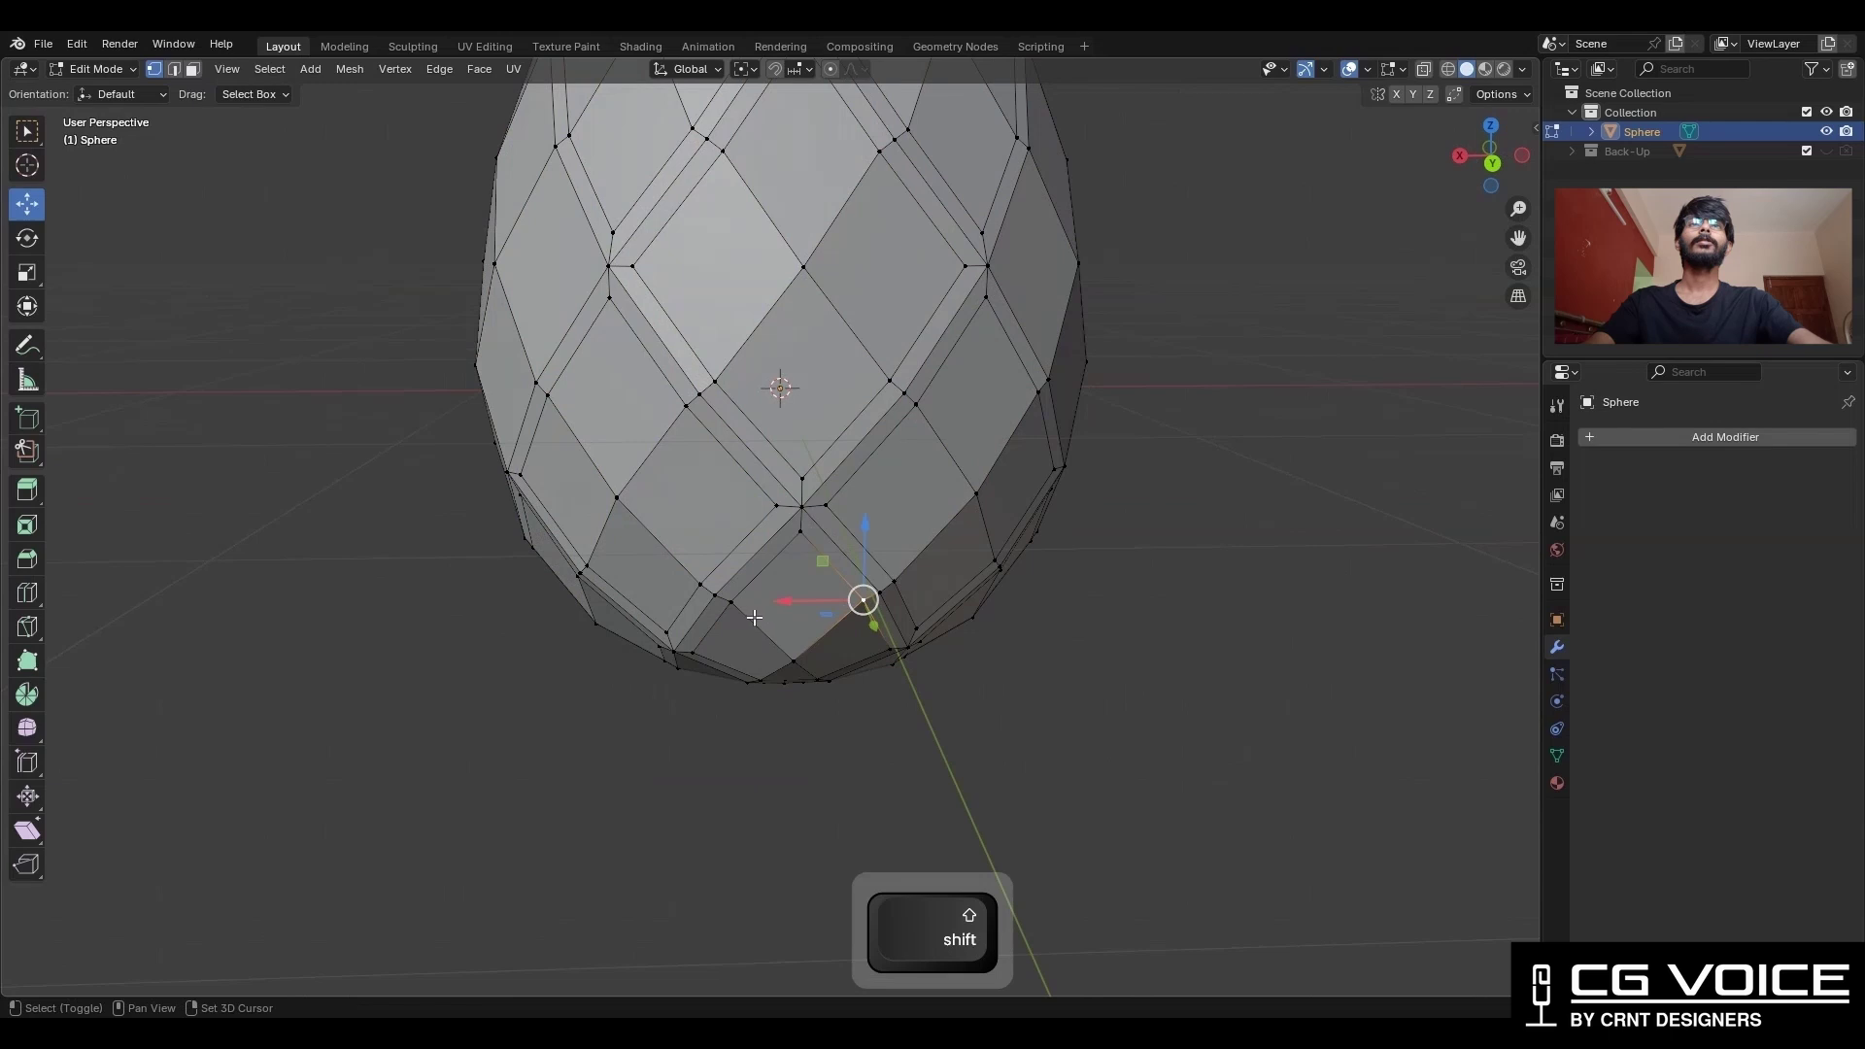
# Select the upper-edge midpoint vertices of the inset diamond clusters and scale them by 1.1 in X and Y about the 3D Cursor.
pyautogui.keyDown('shift'); pyautogui.click(727, 602); pyautogui.keyUp('shift')
pyautogui.moveTo(969, 586); pyautogui.dragTo(1001, 458, button='middle')
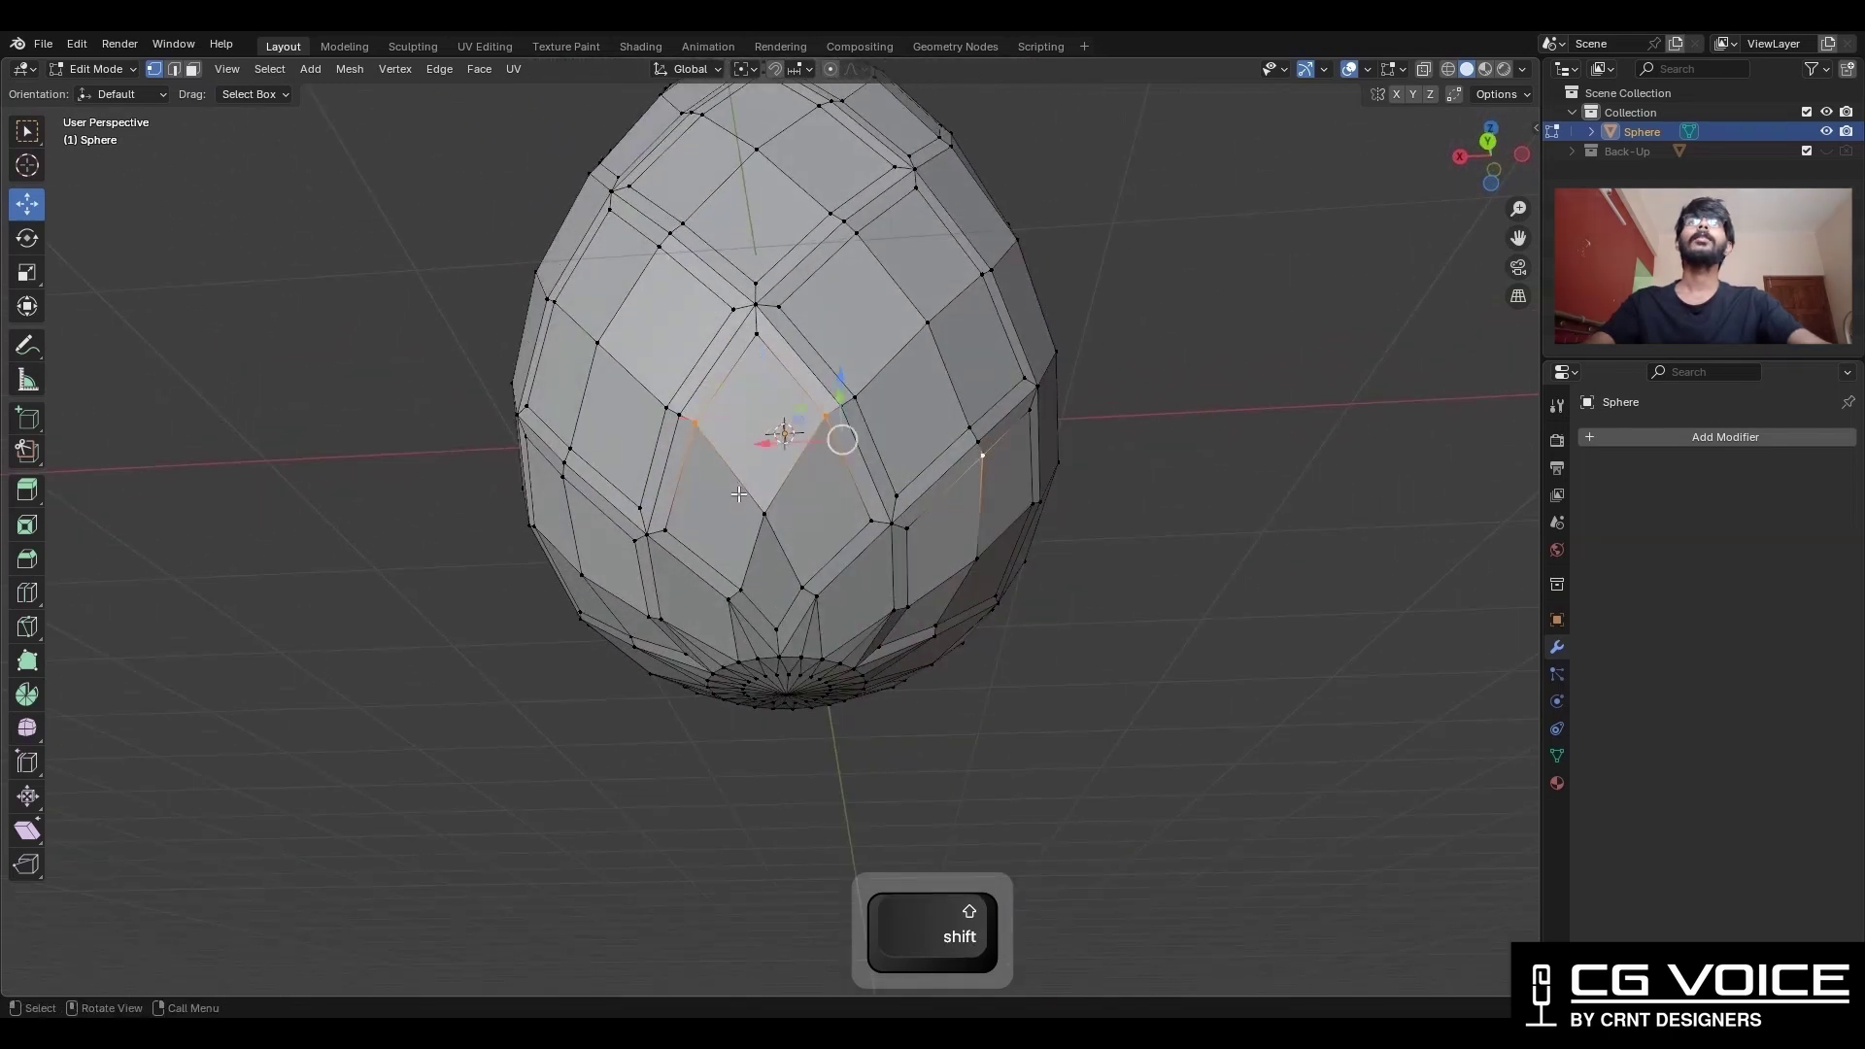
pyautogui.moveTo(738, 494); pyautogui.dragTo(606, 476, button='middle')
pyautogui.moveTo(580, 578); pyautogui.dragTo(771, 374, button='middle')
pyautogui.keyDown('shift'); pyautogui.click(996, 391); pyautogui.keyUp('shift')
pyautogui.scroll(-2, 874, 369)
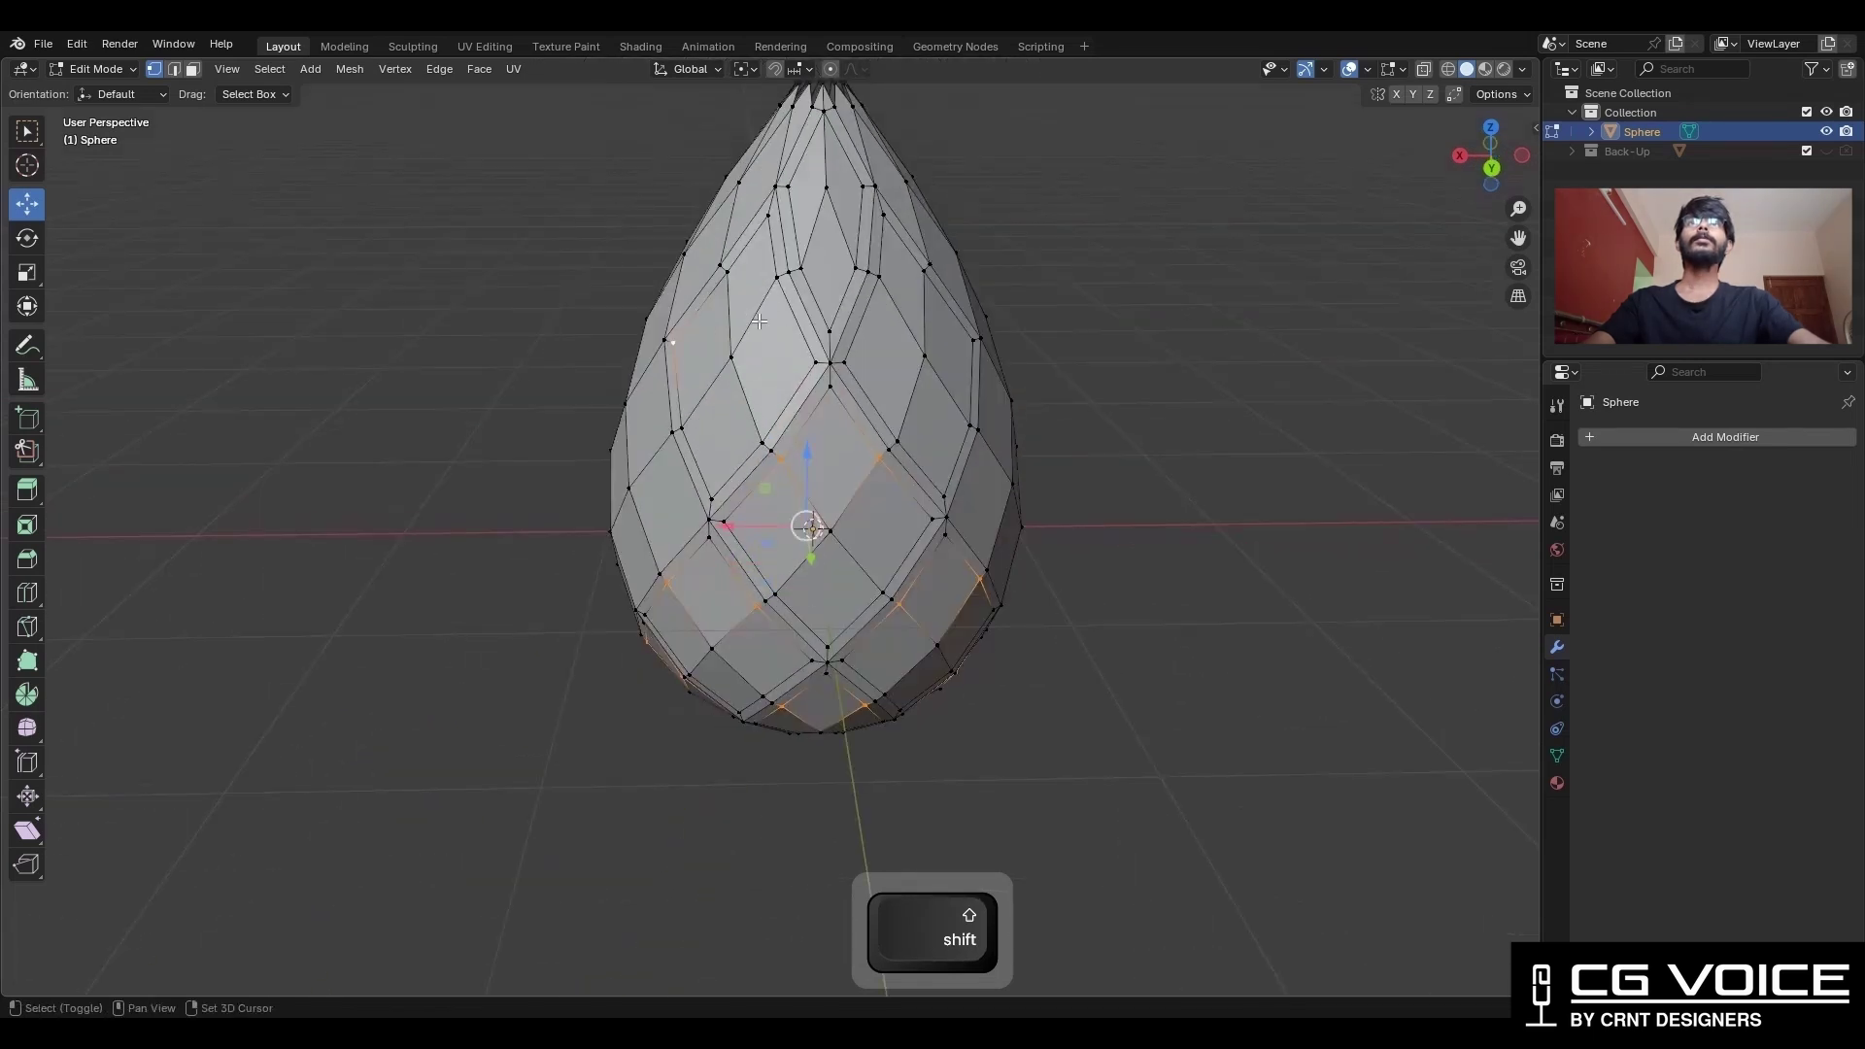
pyautogui.moveTo(849, 319); pyautogui.dragTo(875, 335, button='middle')
pyautogui.moveTo(775, 270); pyautogui.dragTo(1131, 187, button='middle')
pyautogui.click(754, 68)
pyautogui.click(777, 158)
pyautogui.press('s')
pyautogui.hotkey('shift', 'z')
pyautogui.keyDown('ctrl'); pyautogui.click(1141, 418); pyautogui.keyUp('ctrl')
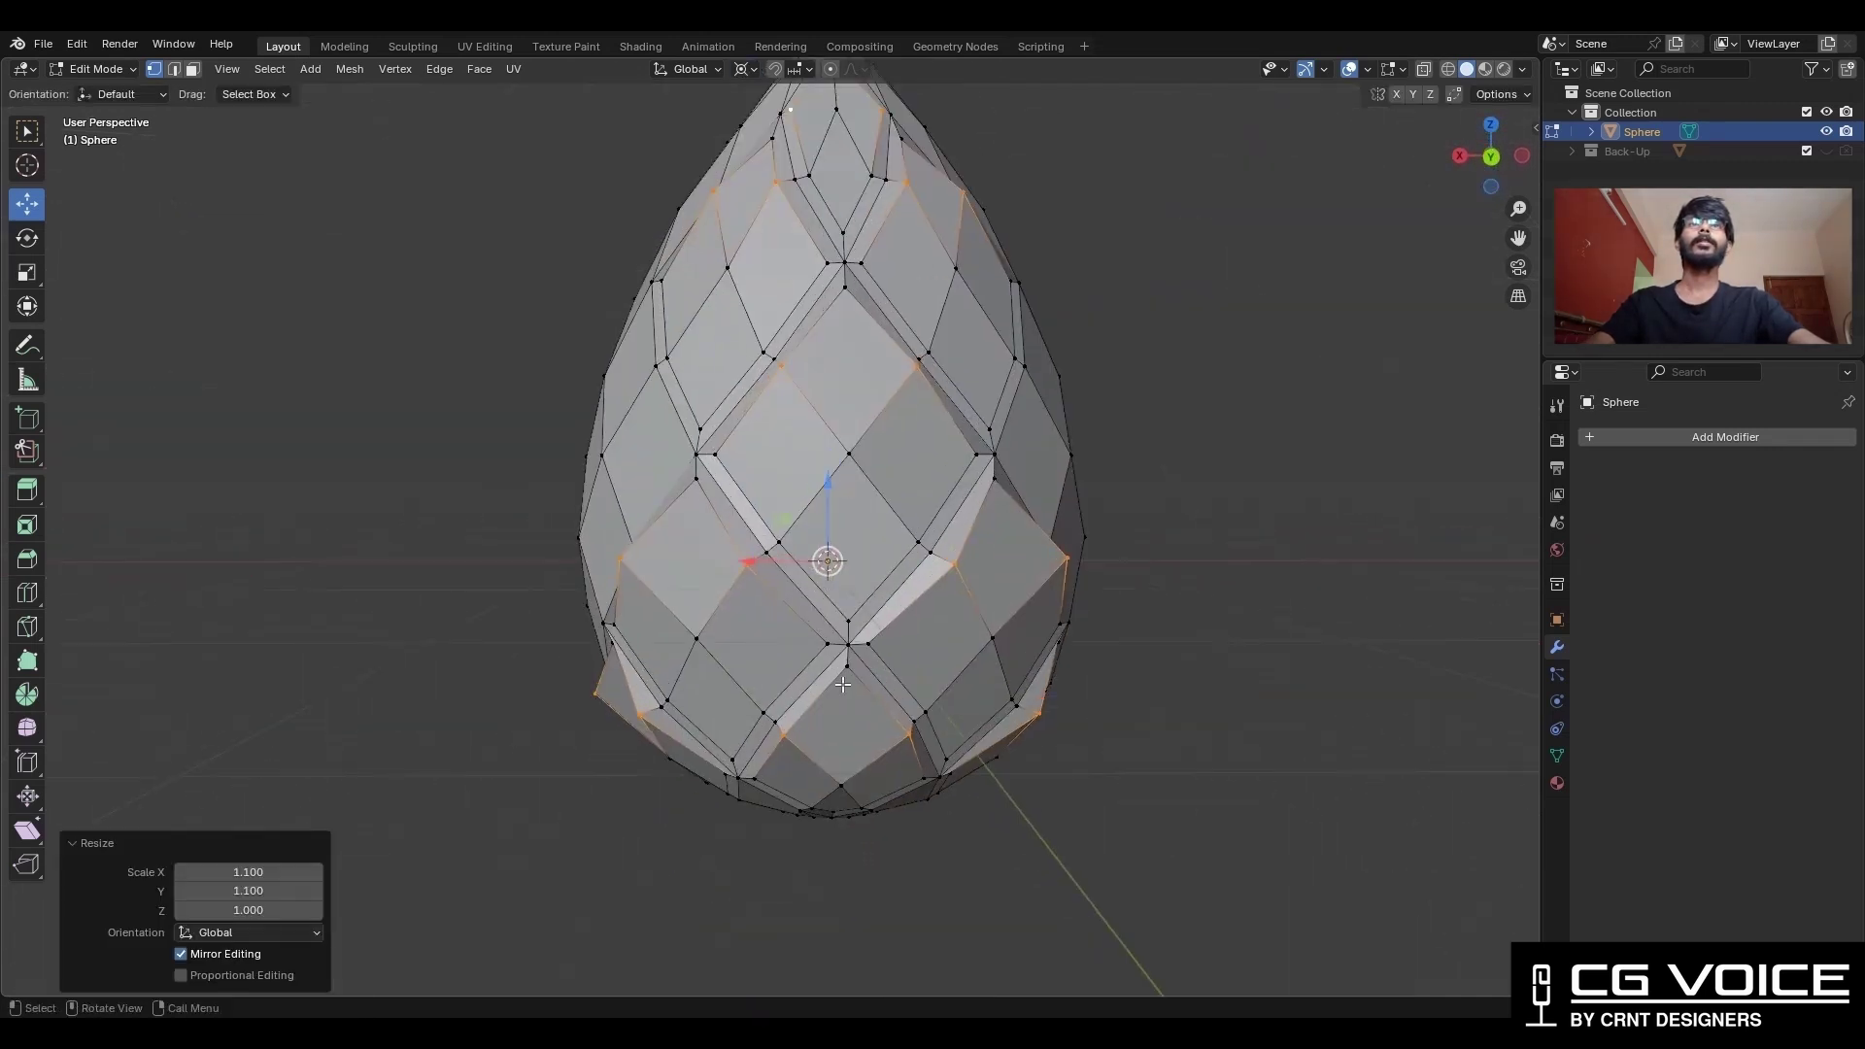
# Select the top tip vertex of each inset diamond cluster and scale them by 1.1 in X and Y, with Z locked.
pyautogui.click(853, 717)
pyautogui.moveTo(777, 672); pyautogui.dragTo(735, 670, button='middle')
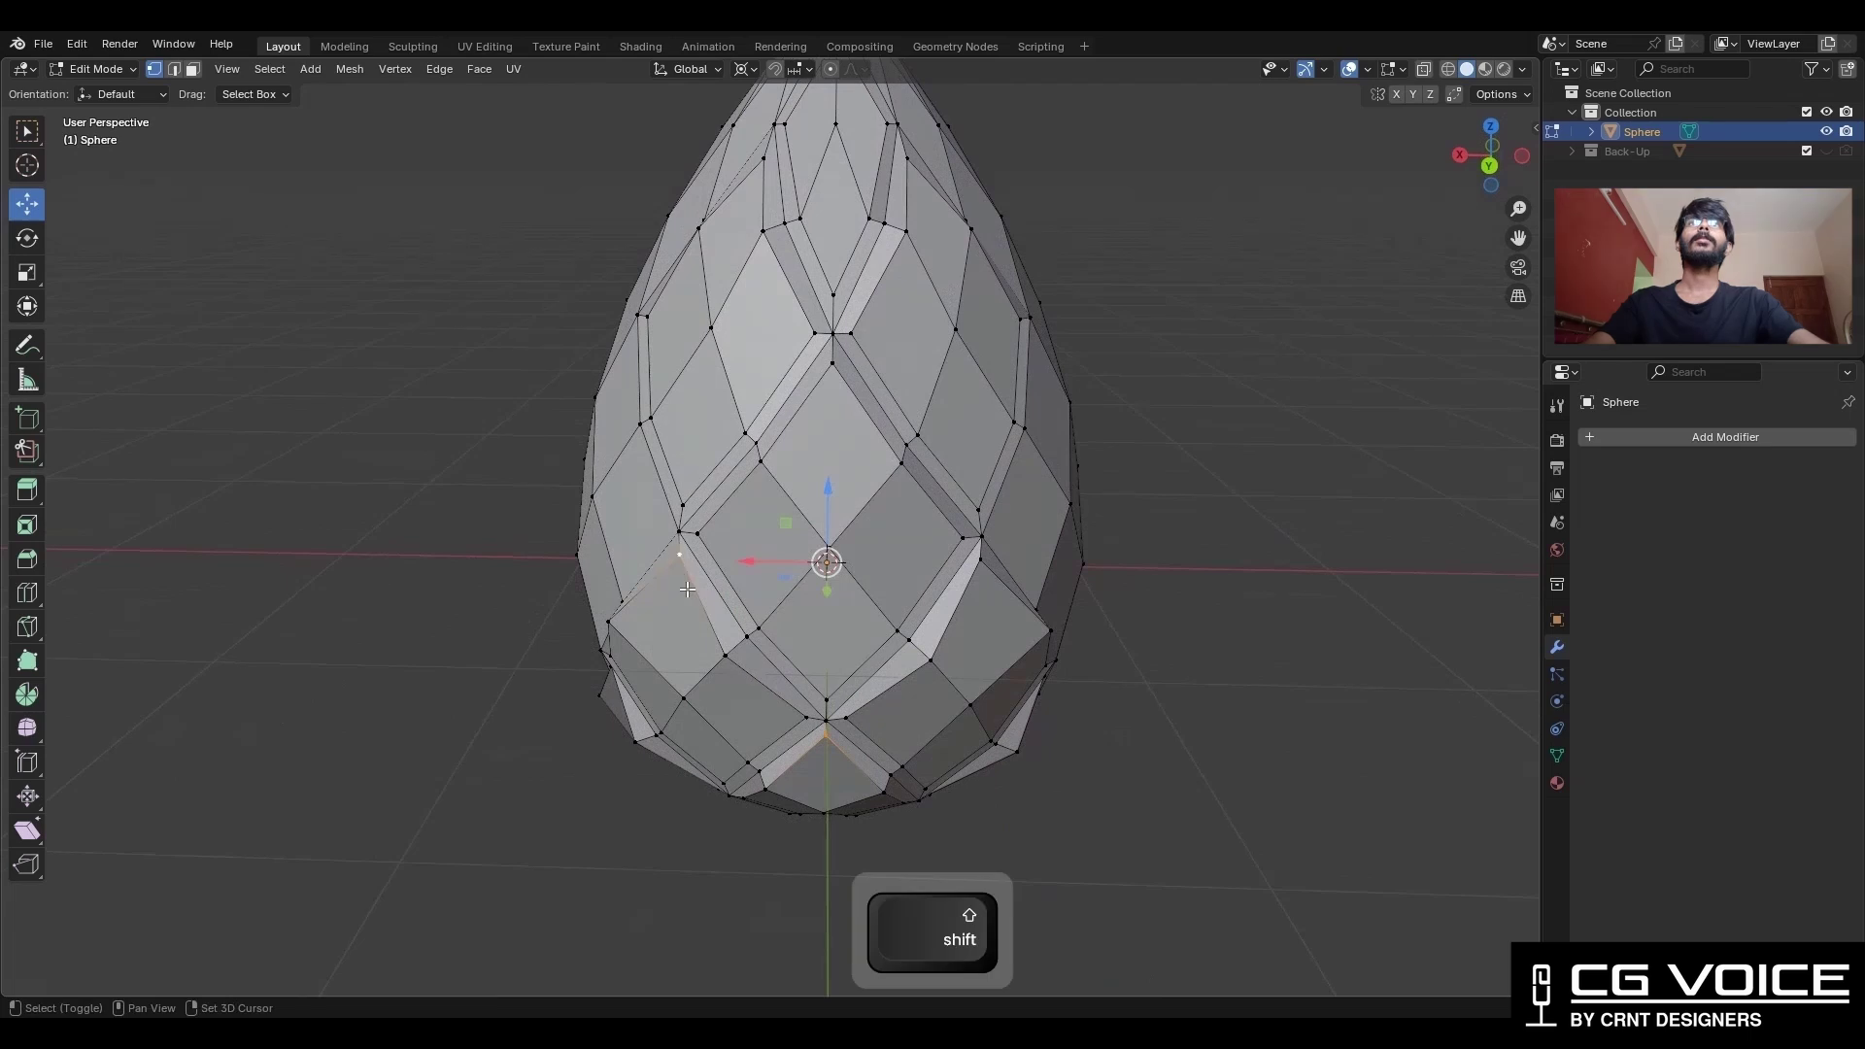
pyautogui.keyDown('shift'); pyautogui.click(977, 567); pyautogui.keyUp('shift')
pyautogui.moveTo(977, 567); pyautogui.dragTo(738, 647, button='middle')
pyautogui.keyDown('shift'); pyautogui.click(653, 665); pyautogui.keyUp('shift')
pyautogui.keyDown('shift'); pyautogui.moveTo(899, 339); pyautogui.dragTo(808, 531, button='middle'); pyautogui.keyUp('shift')
pyautogui.keyDown('shift'); pyautogui.click(861, 466); pyautogui.keyUp('shift')
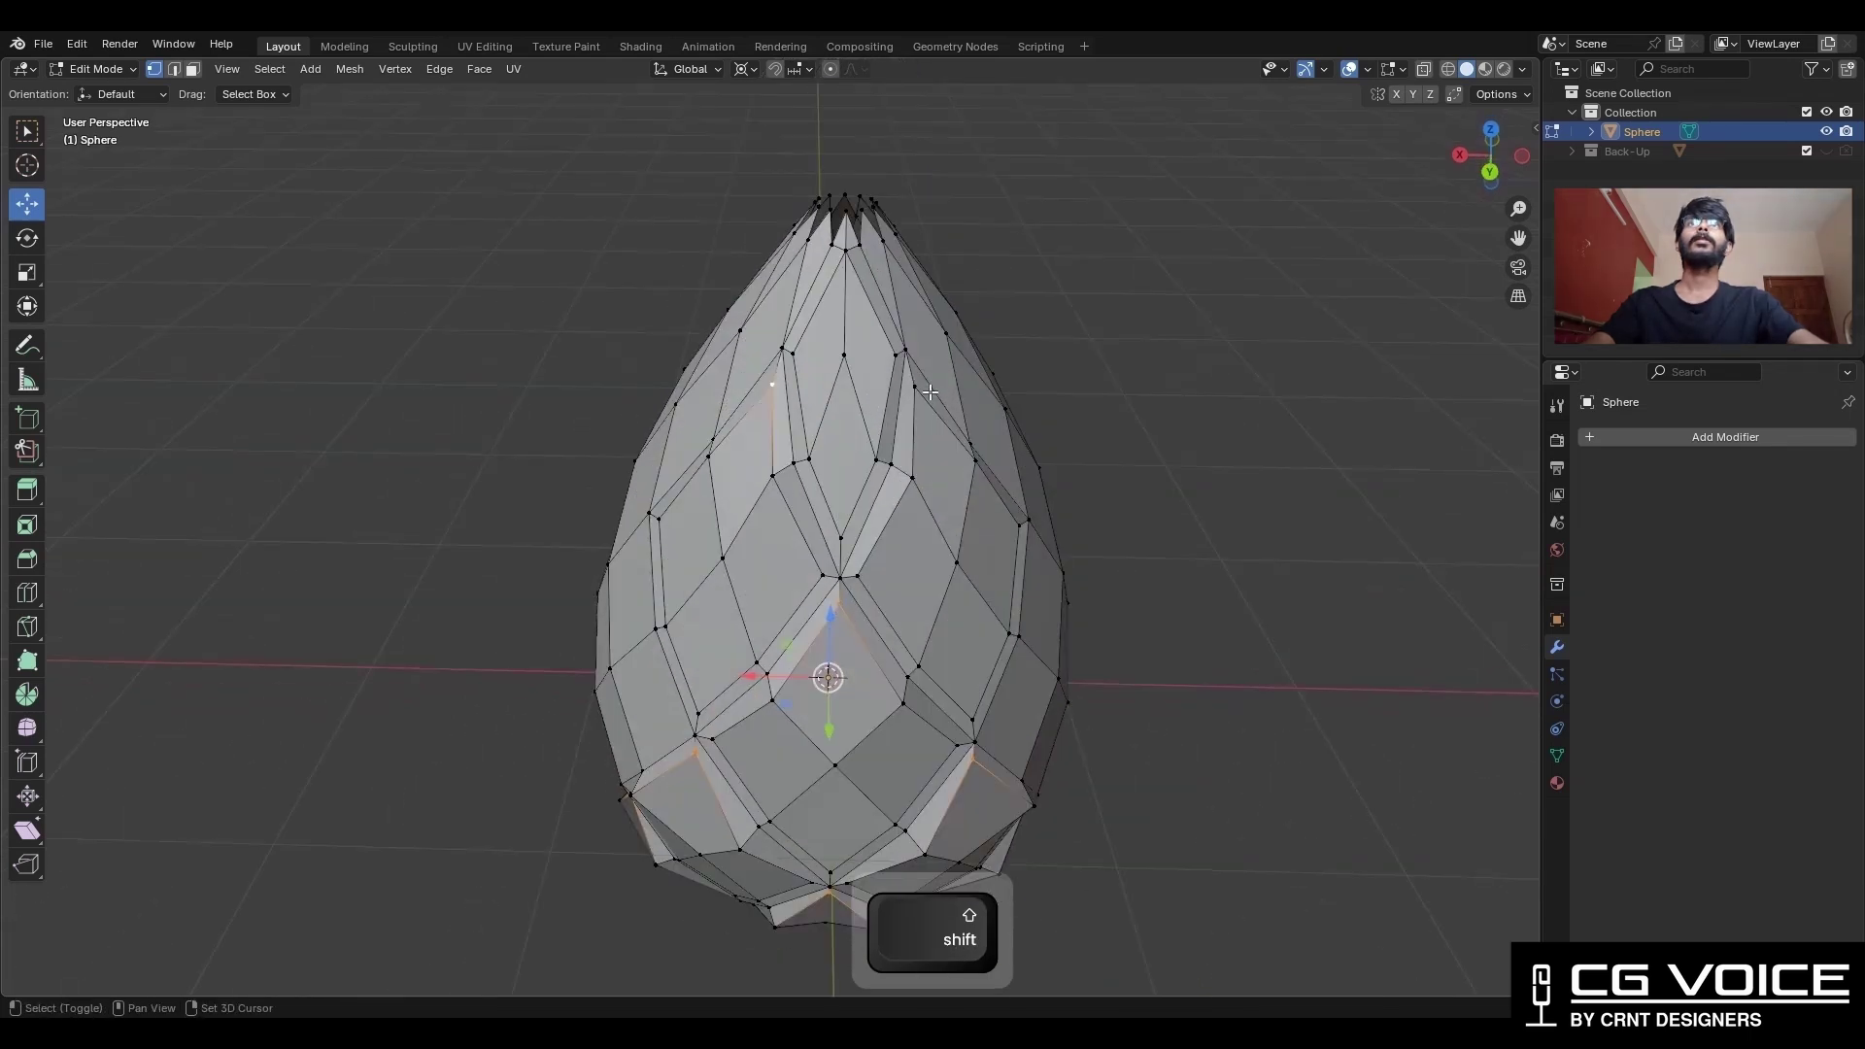
pyautogui.moveTo(846, 262); pyautogui.dragTo(845, 257, button='middle')
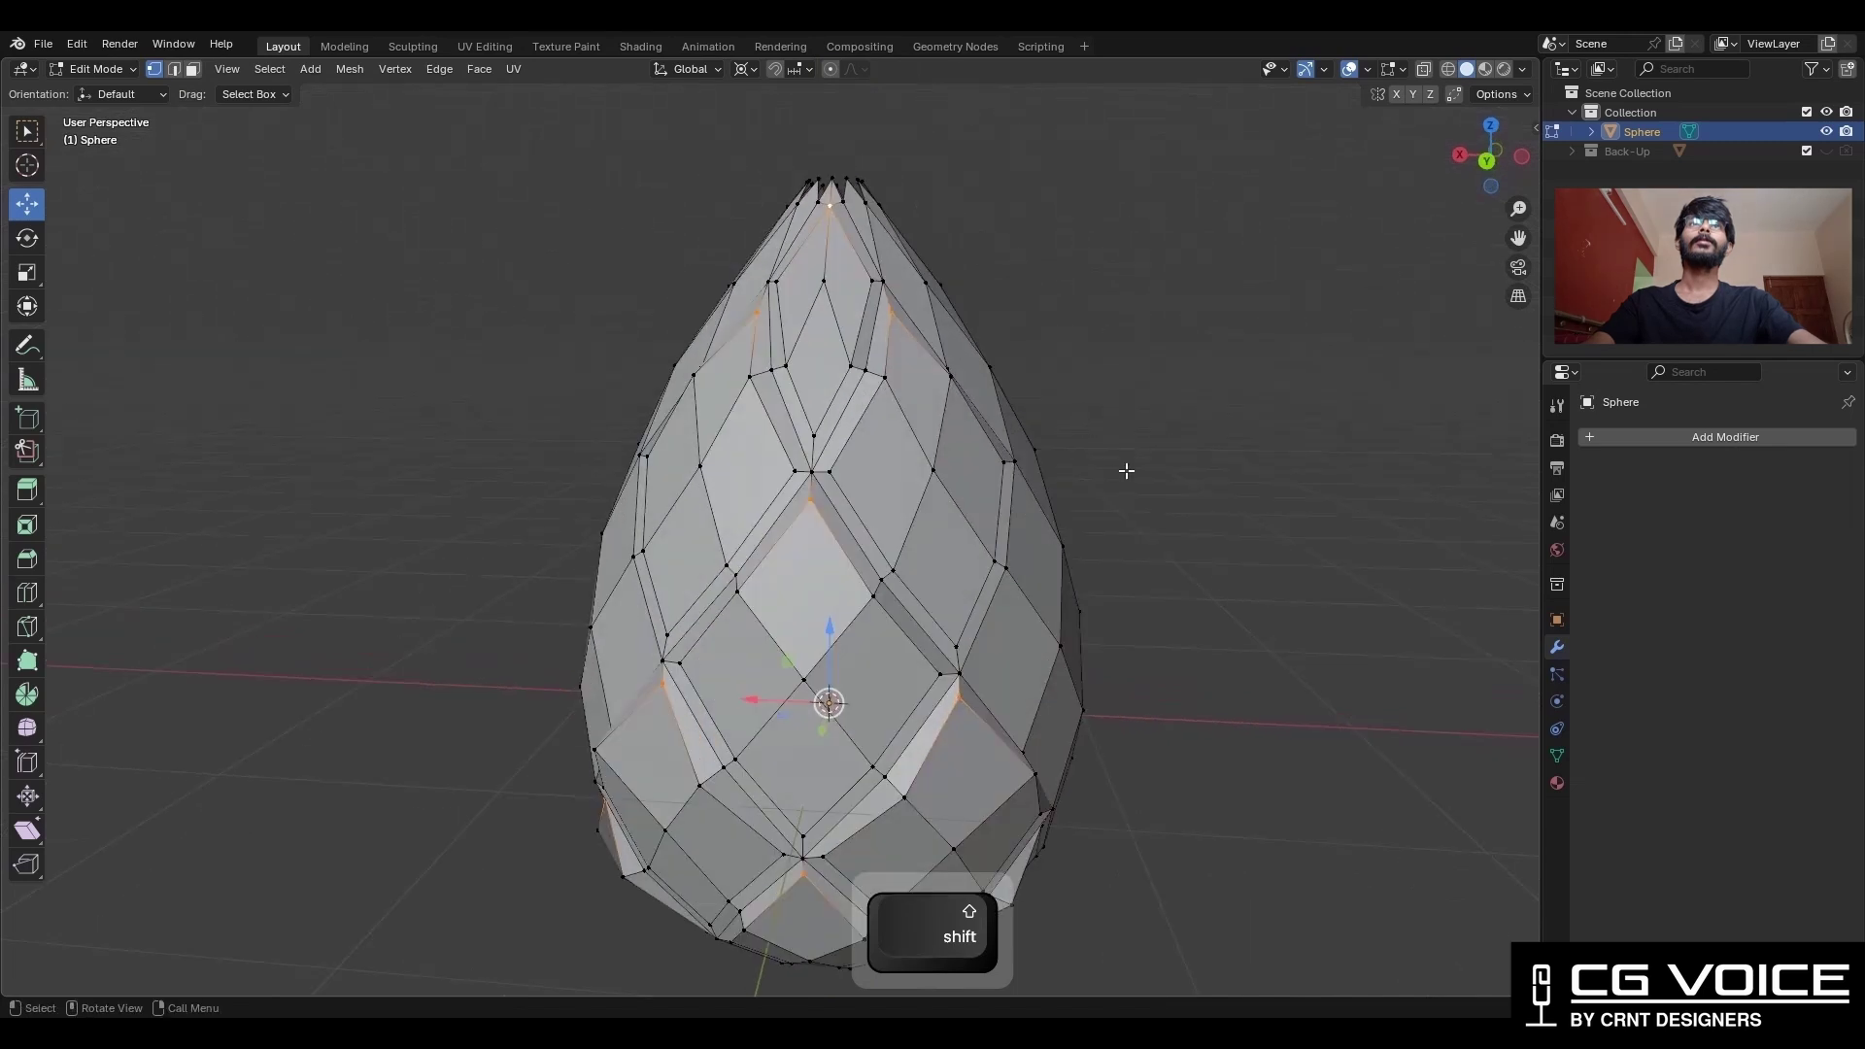
pyautogui.press('s')
pyautogui.hotkey('shift', 'z')
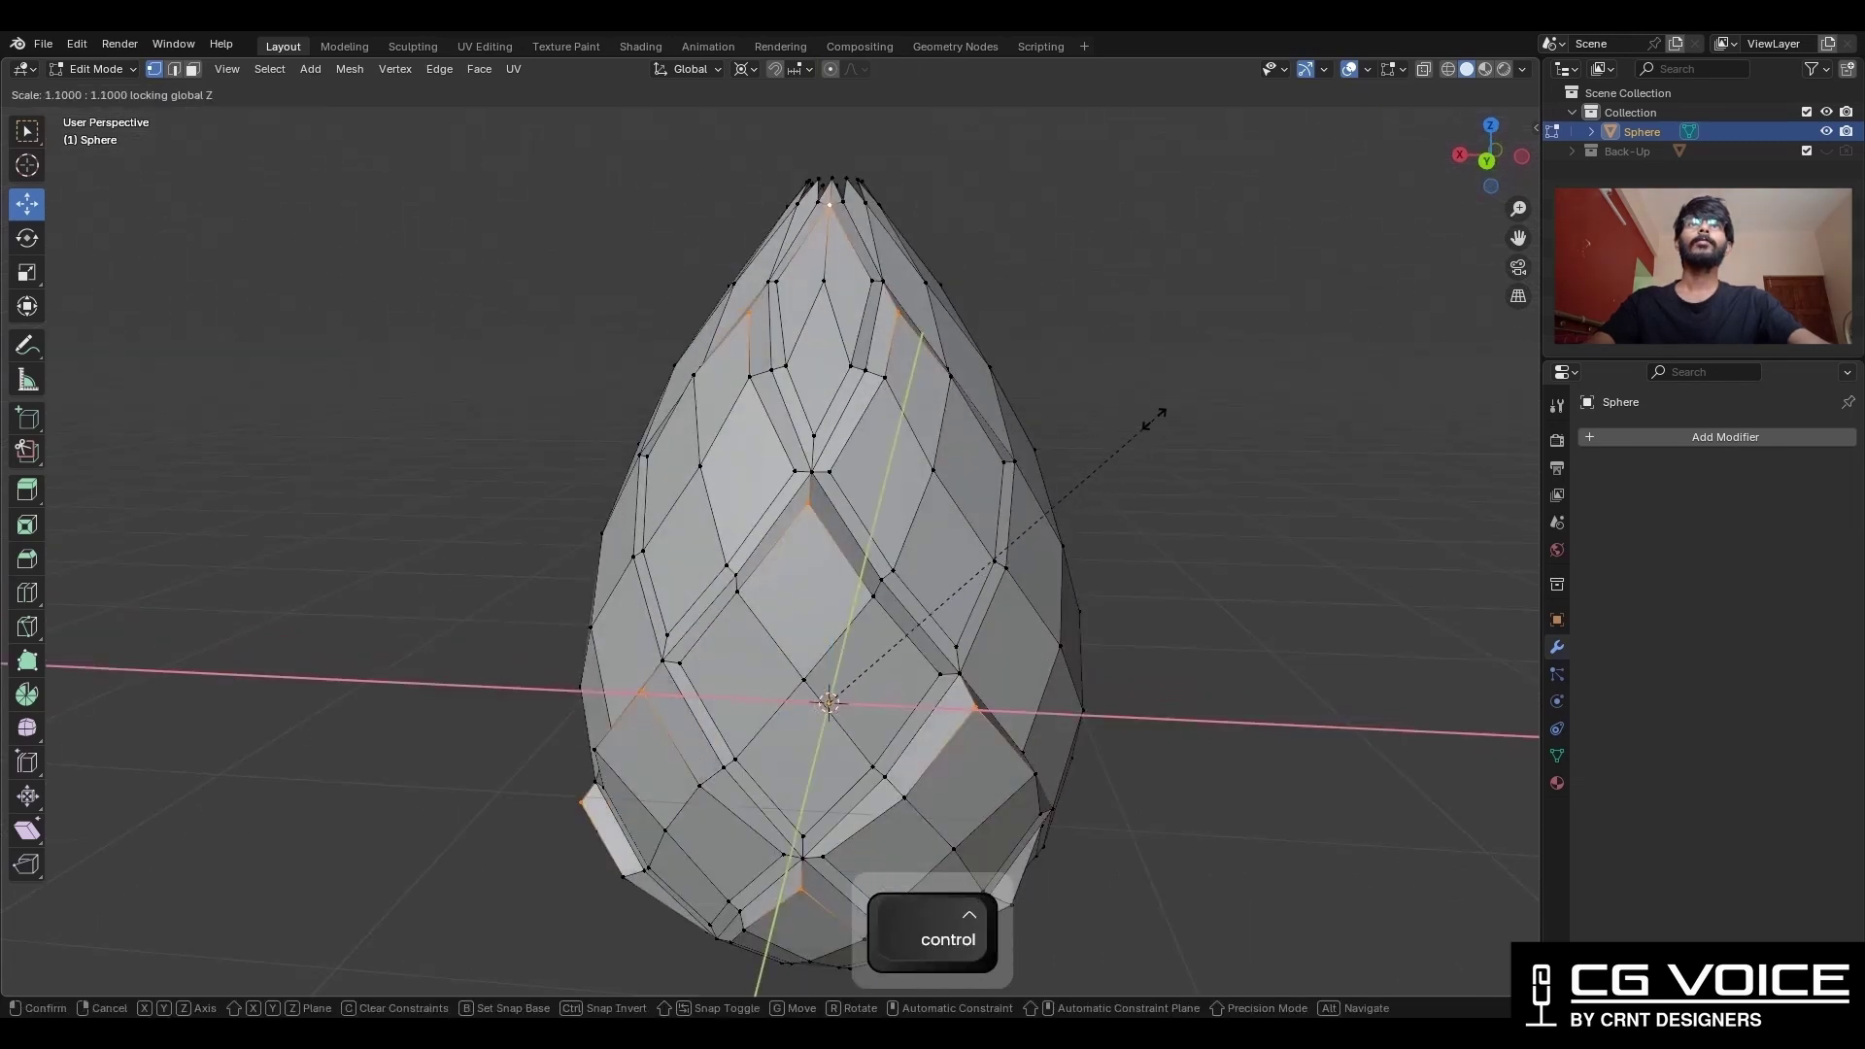
pyautogui.click(1153, 415)
# Select the lower-edge midpoint vertices of the inset diamond clusters and scale them in X and Y only.
pyautogui.press('KP_Decimal')
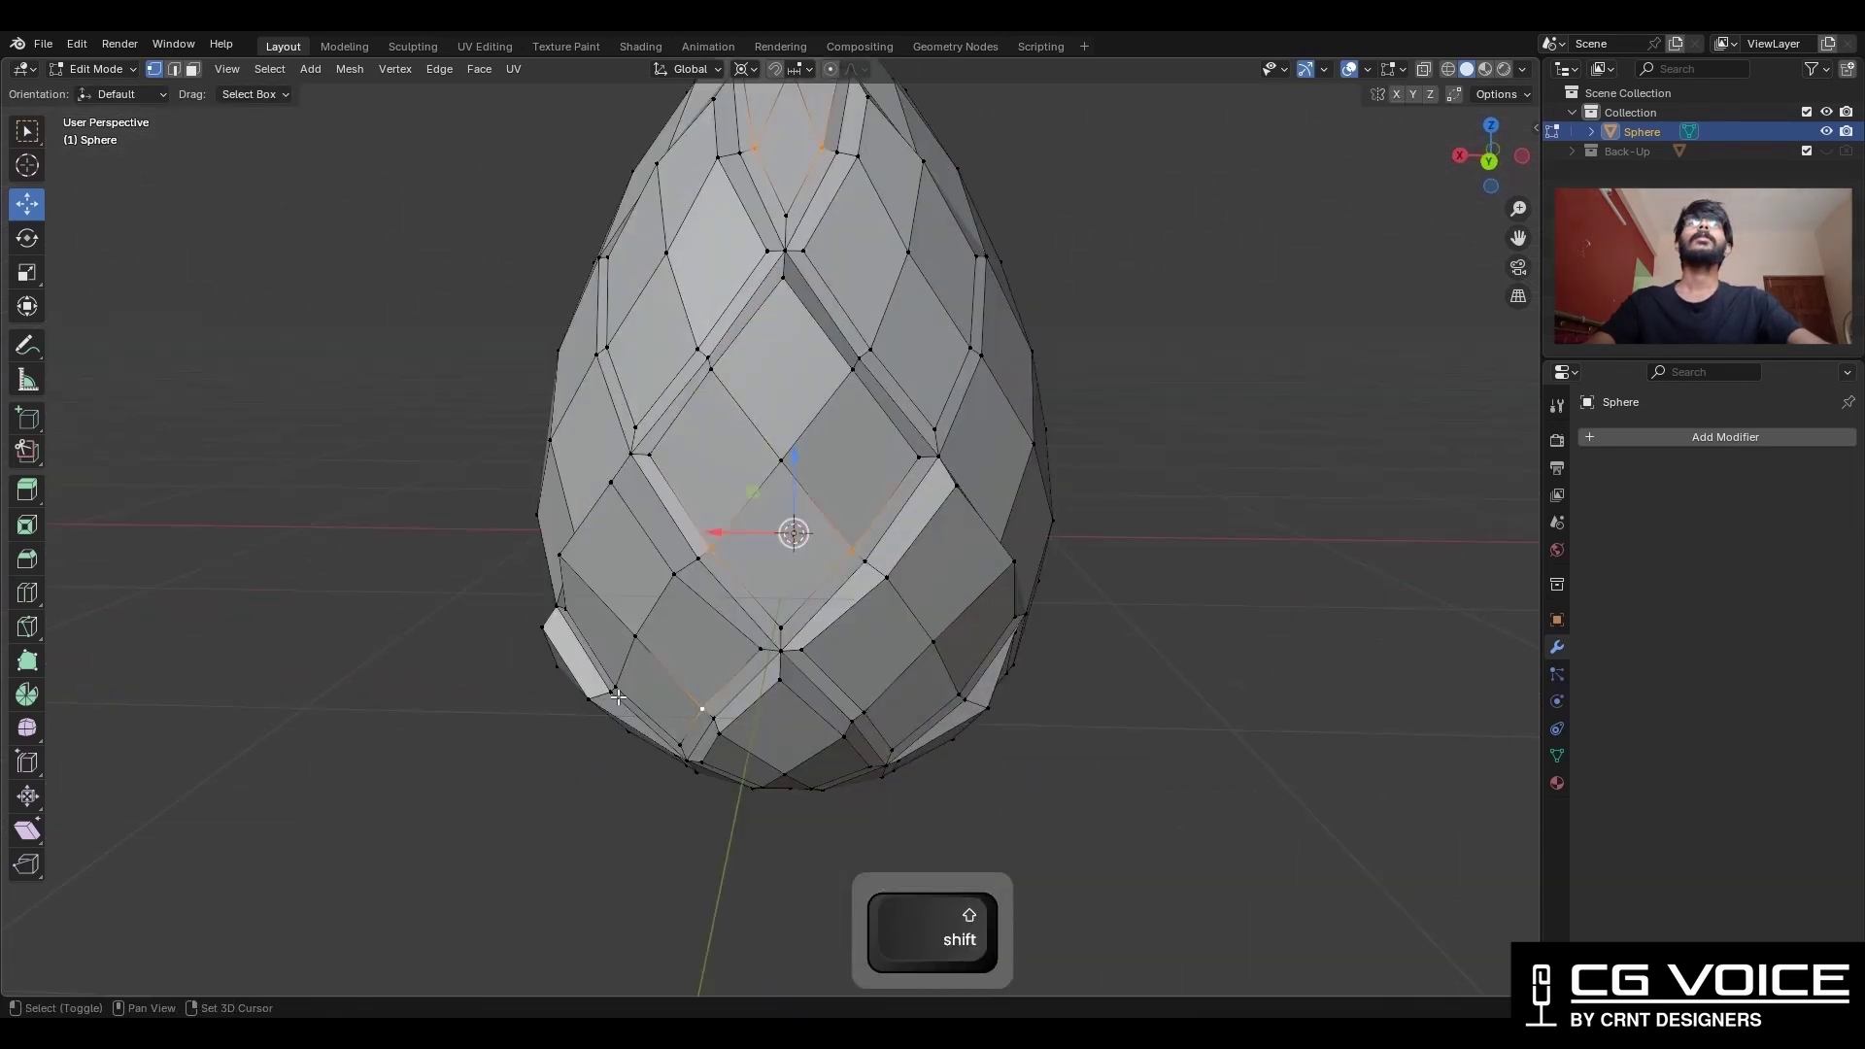
pyautogui.keyDown('shift'); pyautogui.moveTo(948, 696); pyautogui.dragTo(910, 600, button='middle'); pyautogui.keyUp('shift')
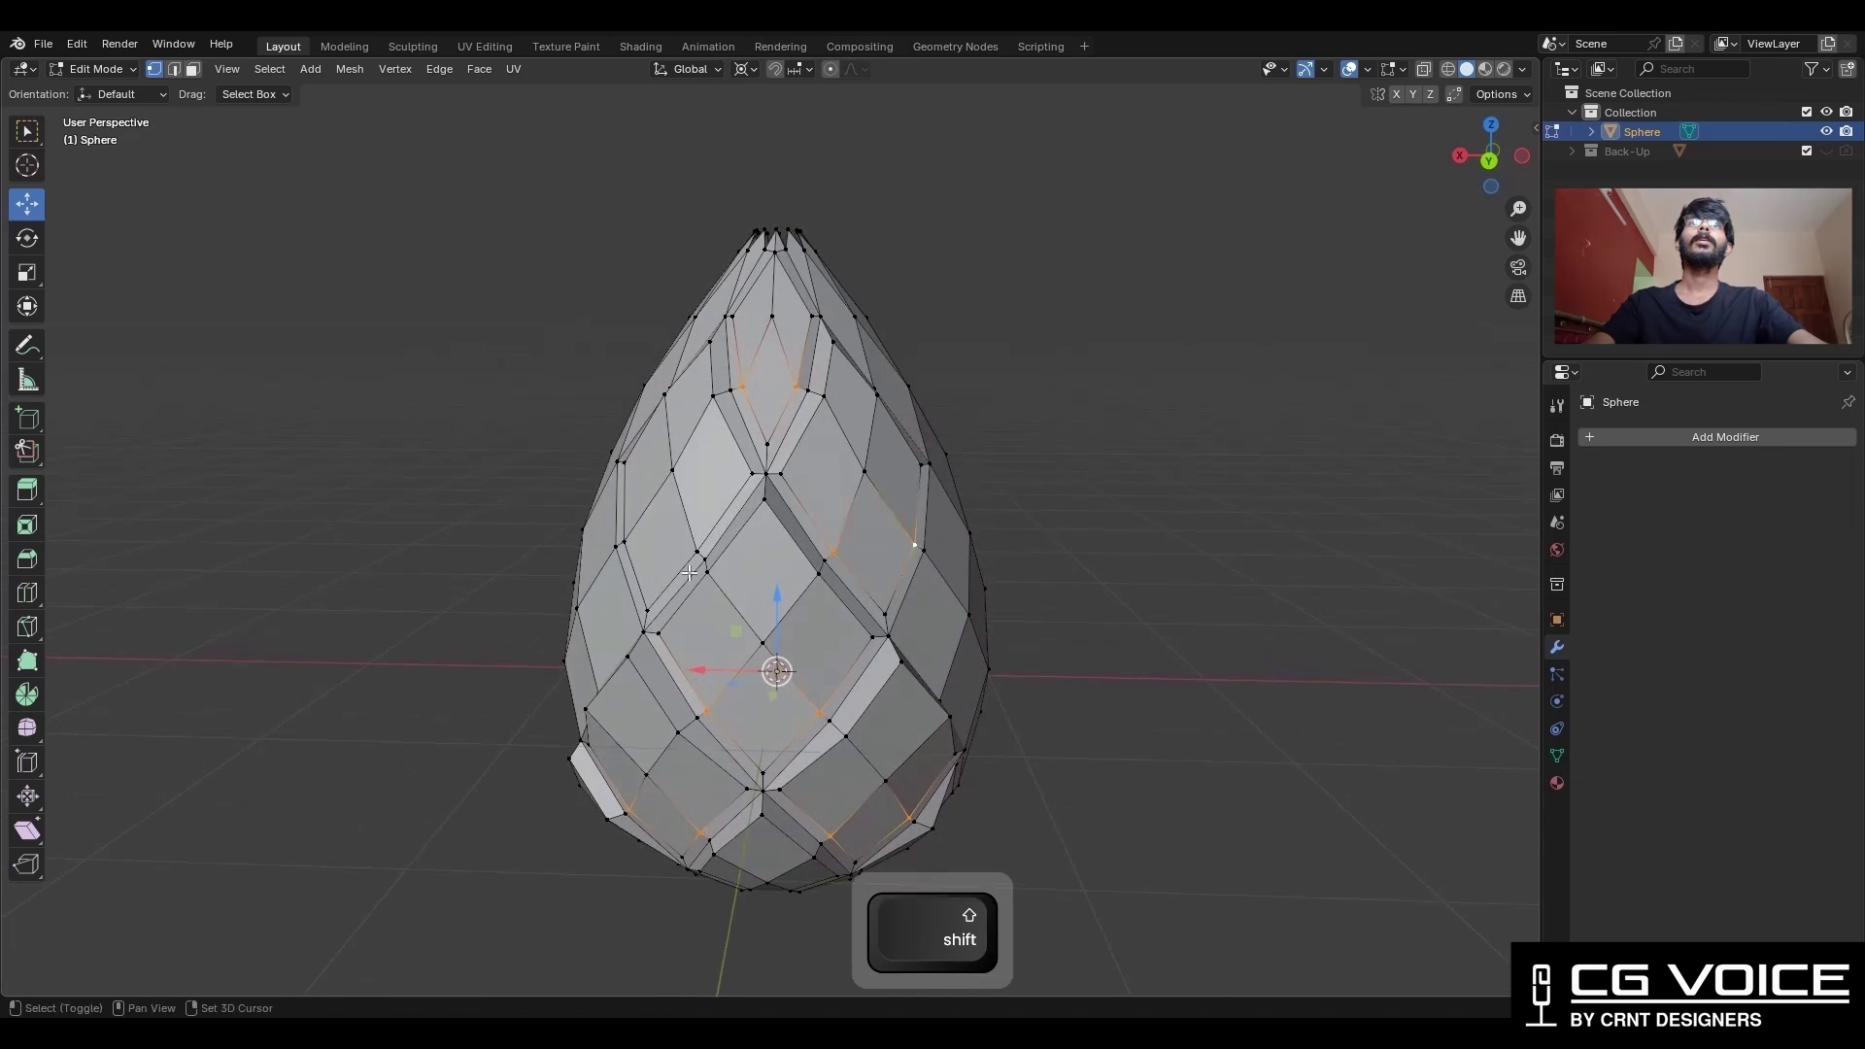
pyautogui.press('s')
pyautogui.hotkey('shift', 'z')
pyautogui.click(1040, 587)
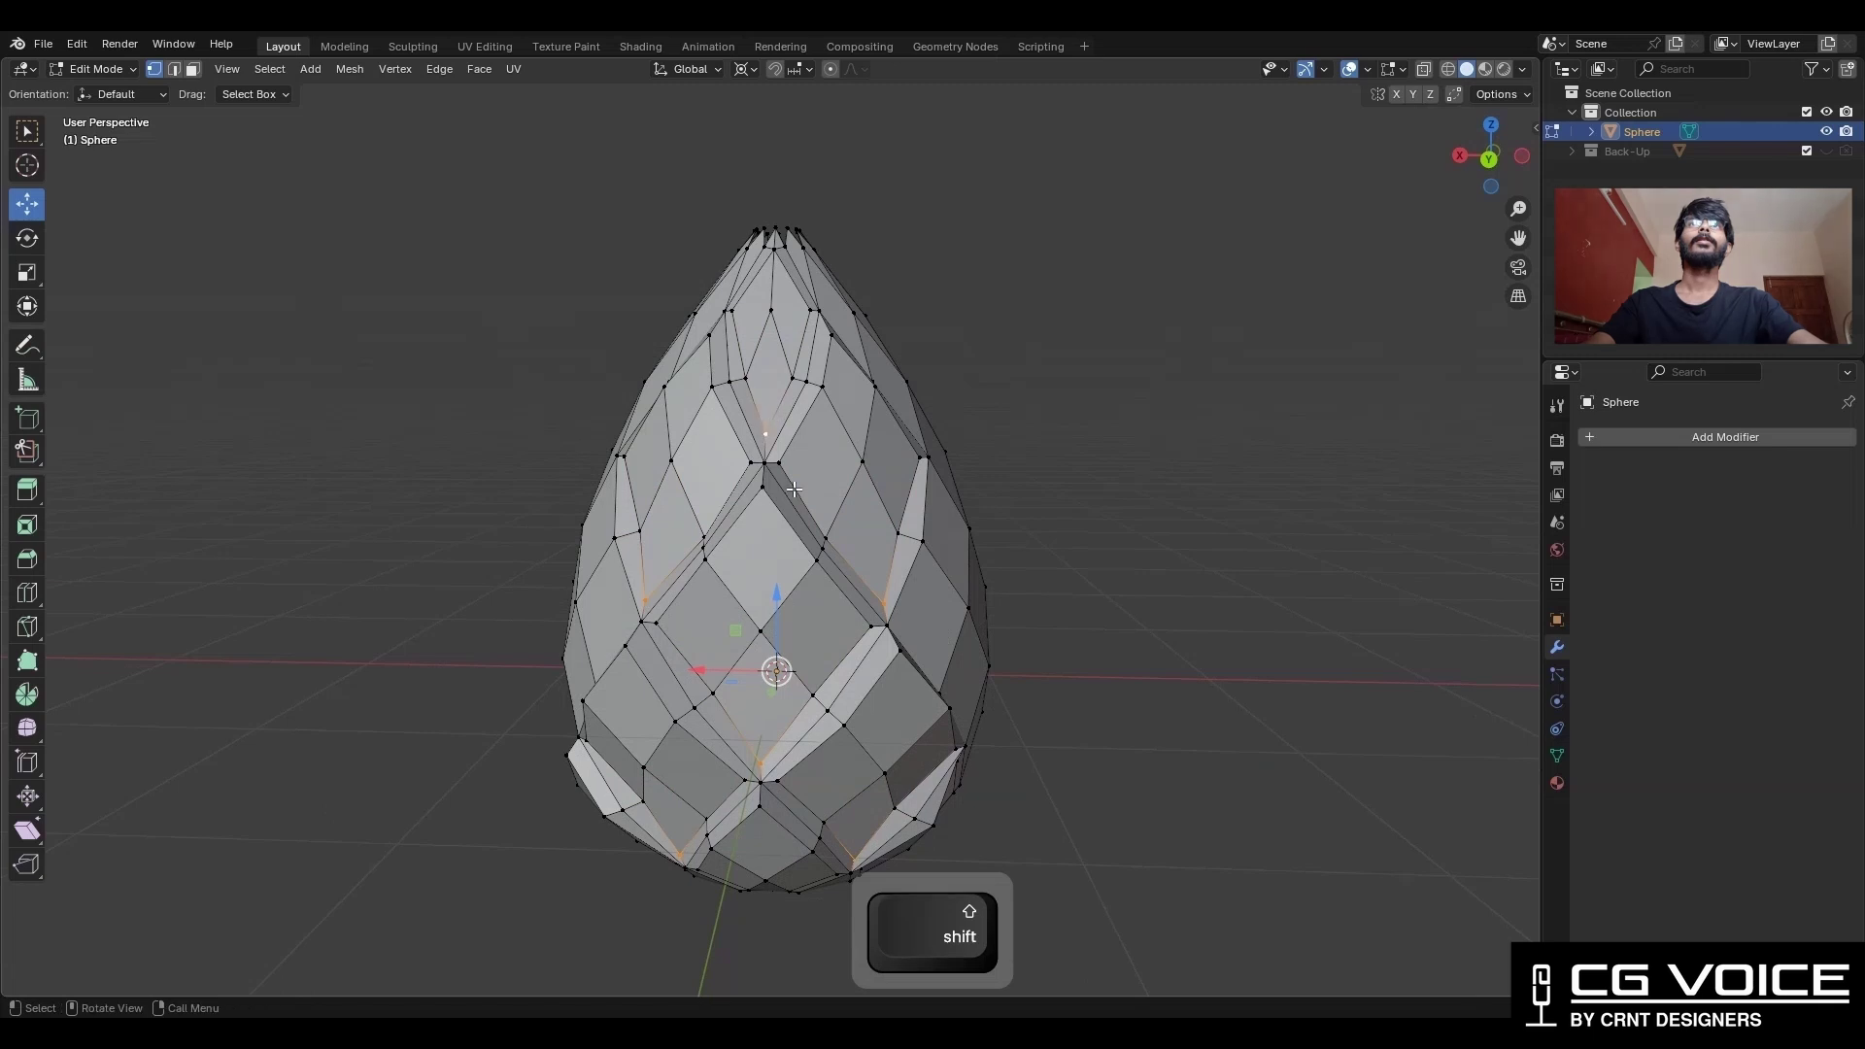
# Select the bottom tip vertices of the inset diamond clusters and scale them to 0.9 in X and Y, with Z locked.
pyautogui.moveTo(807, 658); pyautogui.dragTo(803, 689, button='middle')
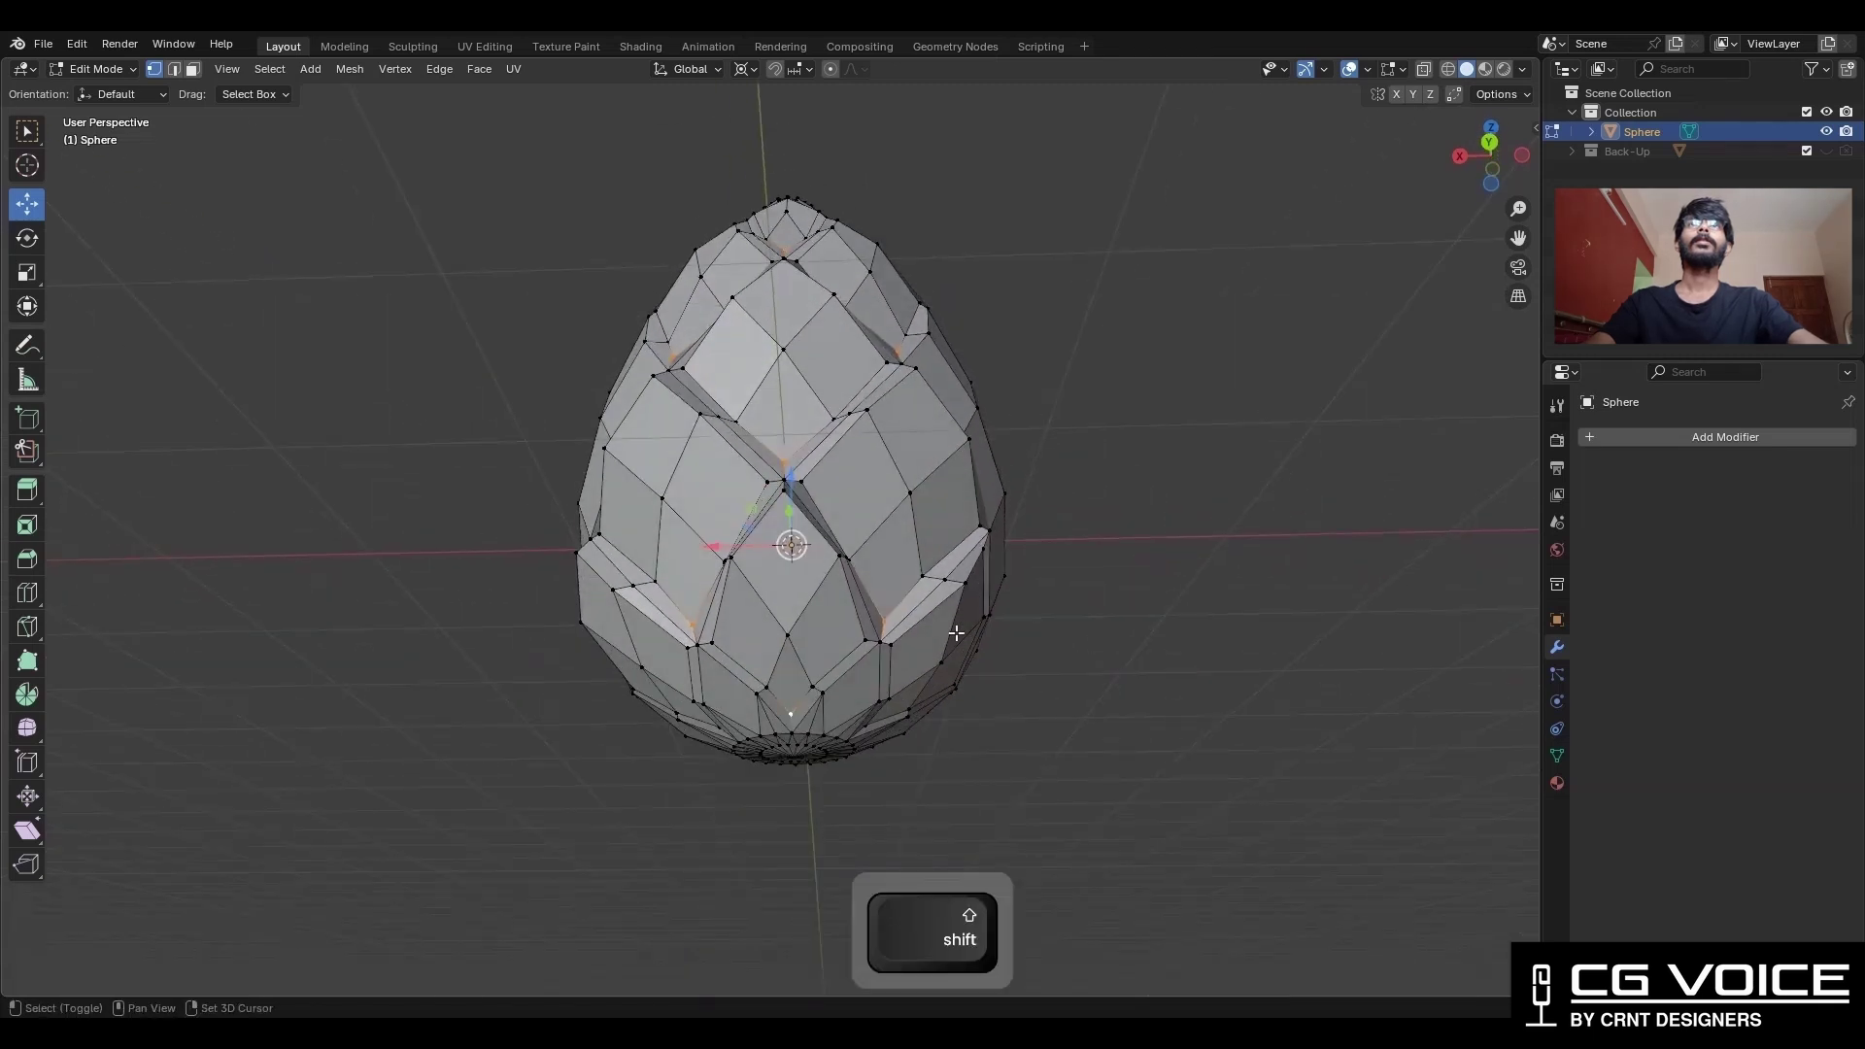
pyautogui.moveTo(957, 633); pyautogui.dragTo(1027, 645, button='middle')
pyautogui.press('s')
pyautogui.hotkey('shift', 'z')
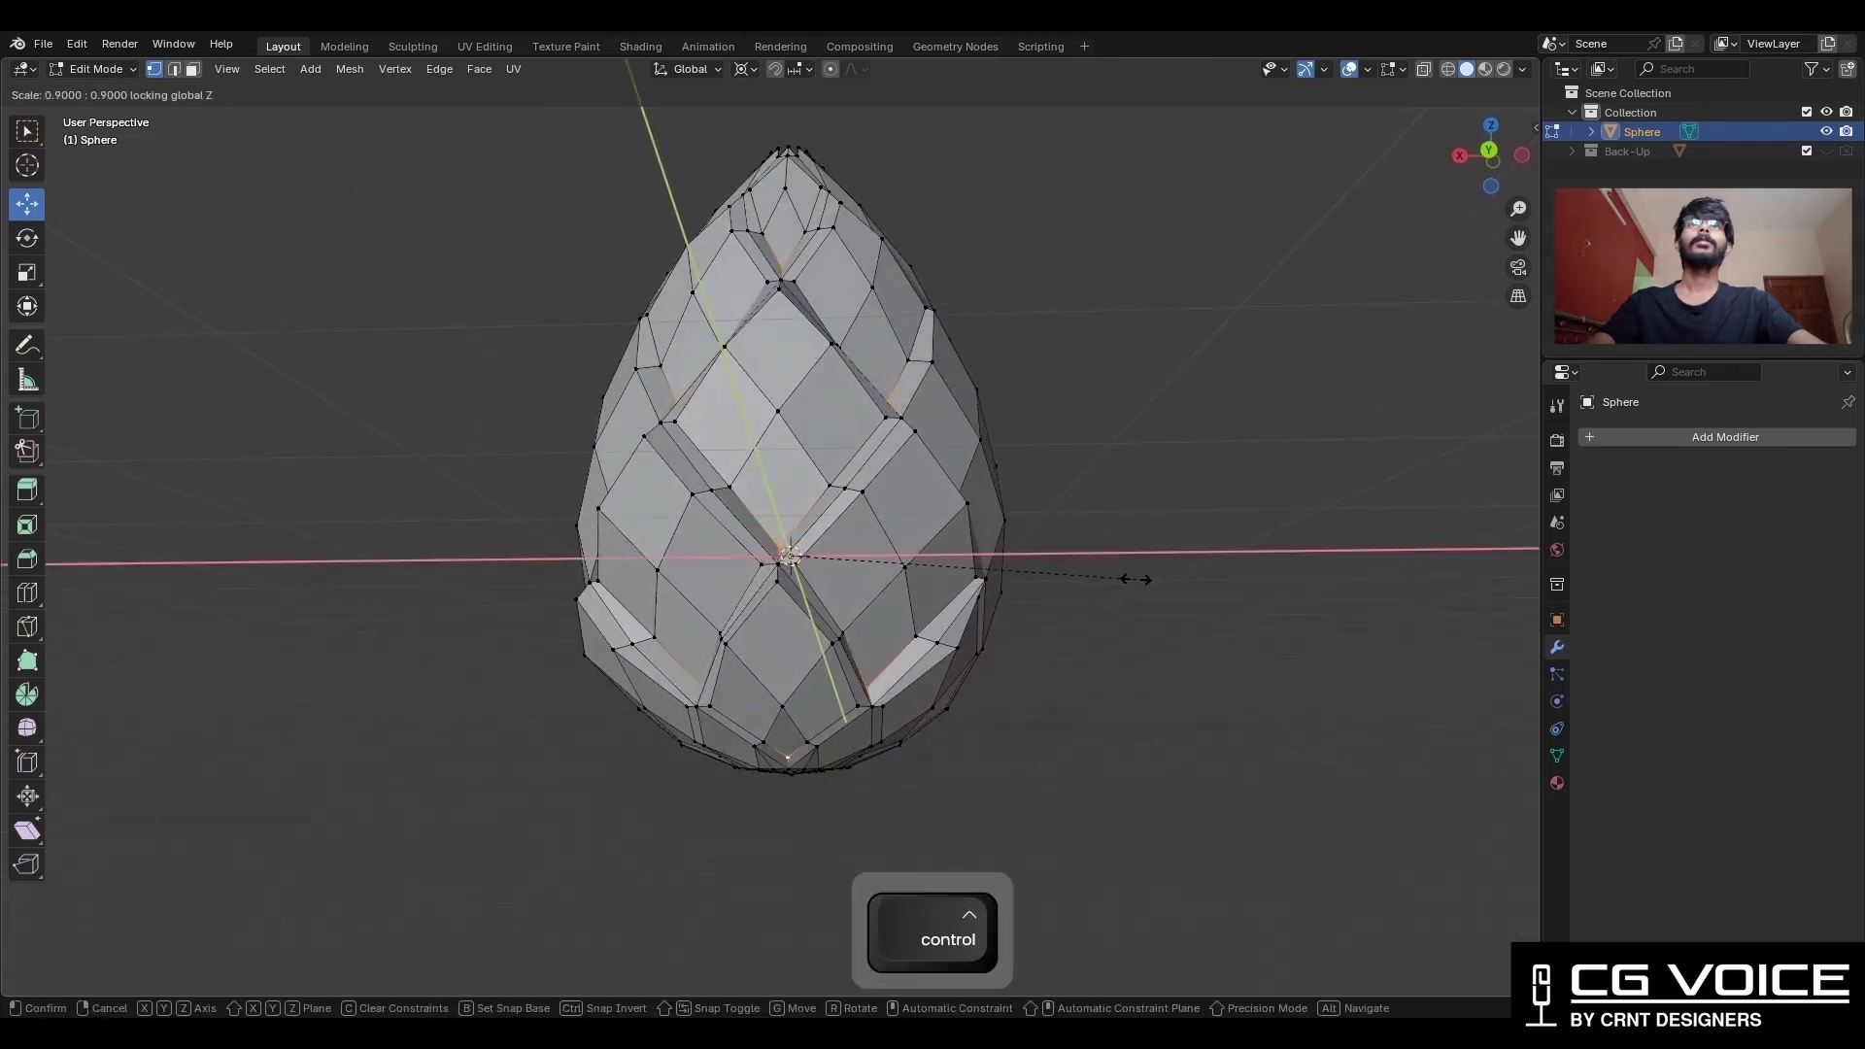
pyautogui.click(1136, 579)
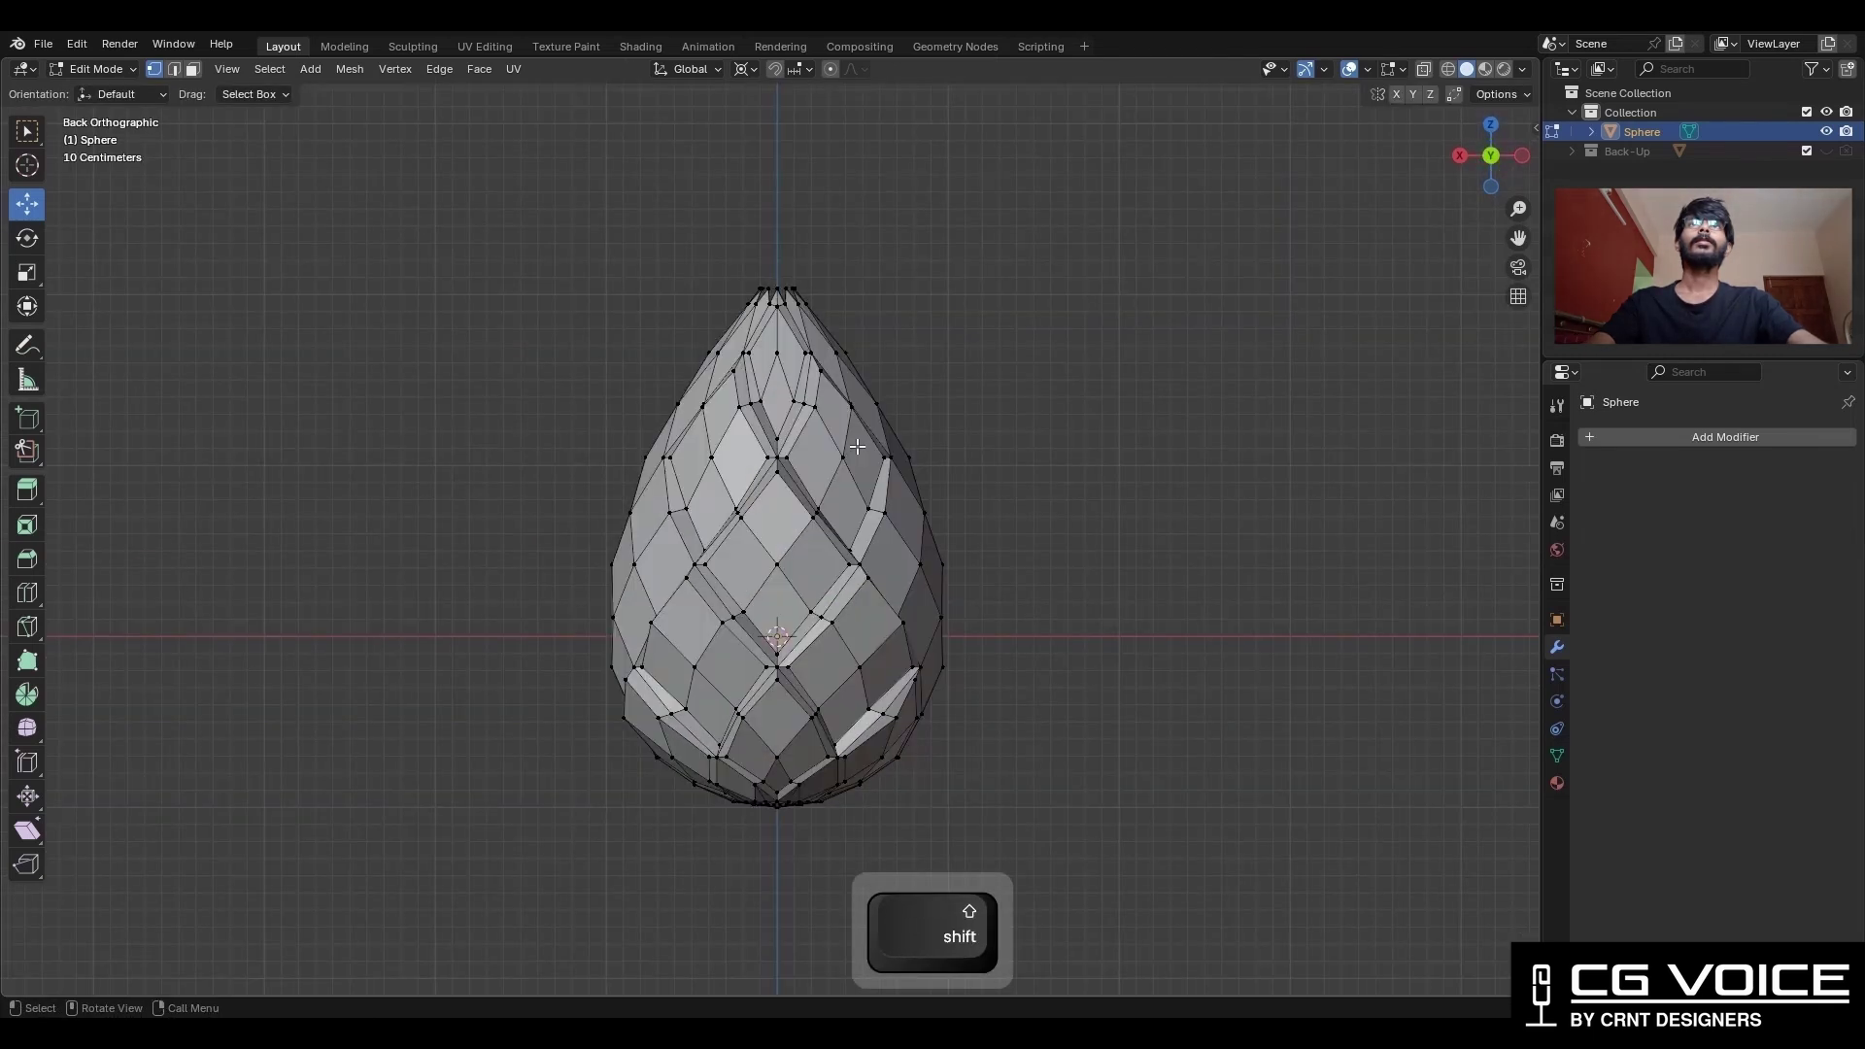
# Knife-cut a line up the egg's side from a vertex on the bottom ring to a point of the open top rim.
pyautogui.scroll(2, 856, 446)
pyautogui.moveTo(857, 446); pyautogui.dragTo(808, 490, button='middle')
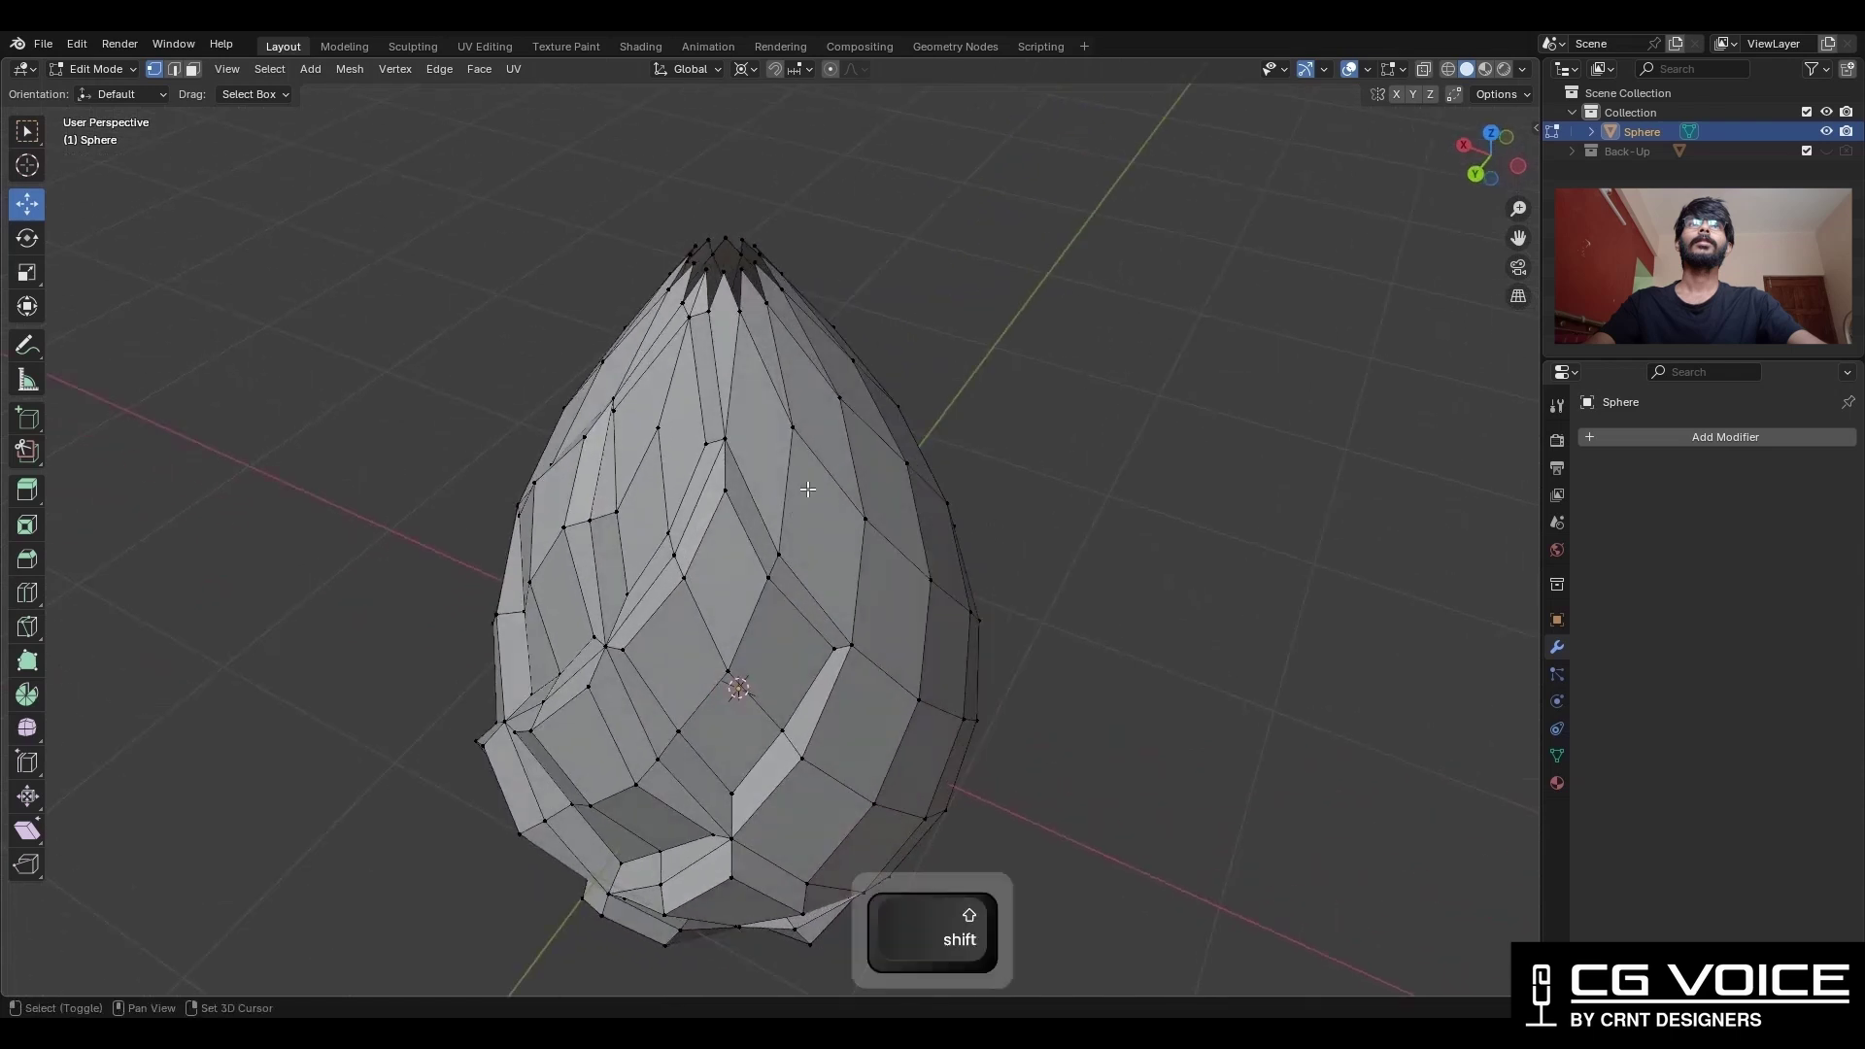
pyautogui.press('ctrl+KP_7')
pyautogui.scroll(4, 1005, 389)
pyautogui.press('k')
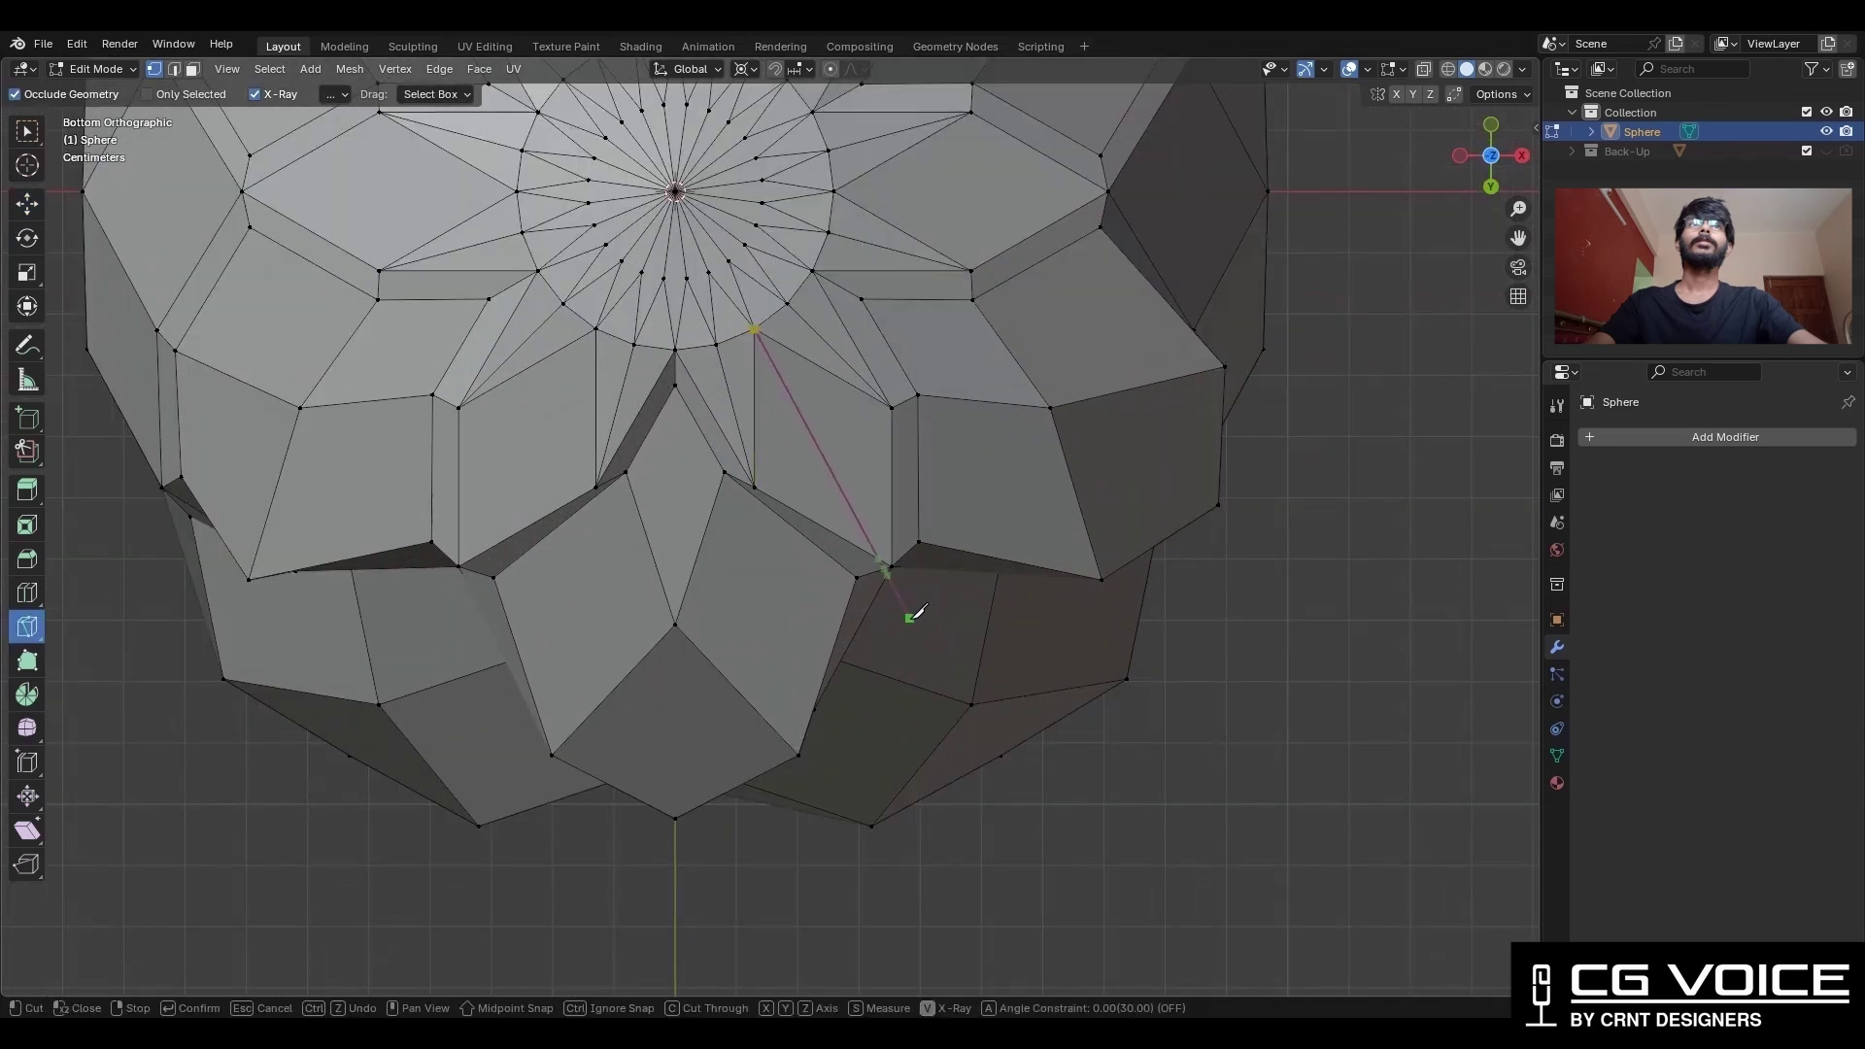
pyautogui.press('space')
pyautogui.moveTo(1052, 818); pyautogui.dragTo(805, 495, button='middle')
pyautogui.scroll(1, 804, 495)
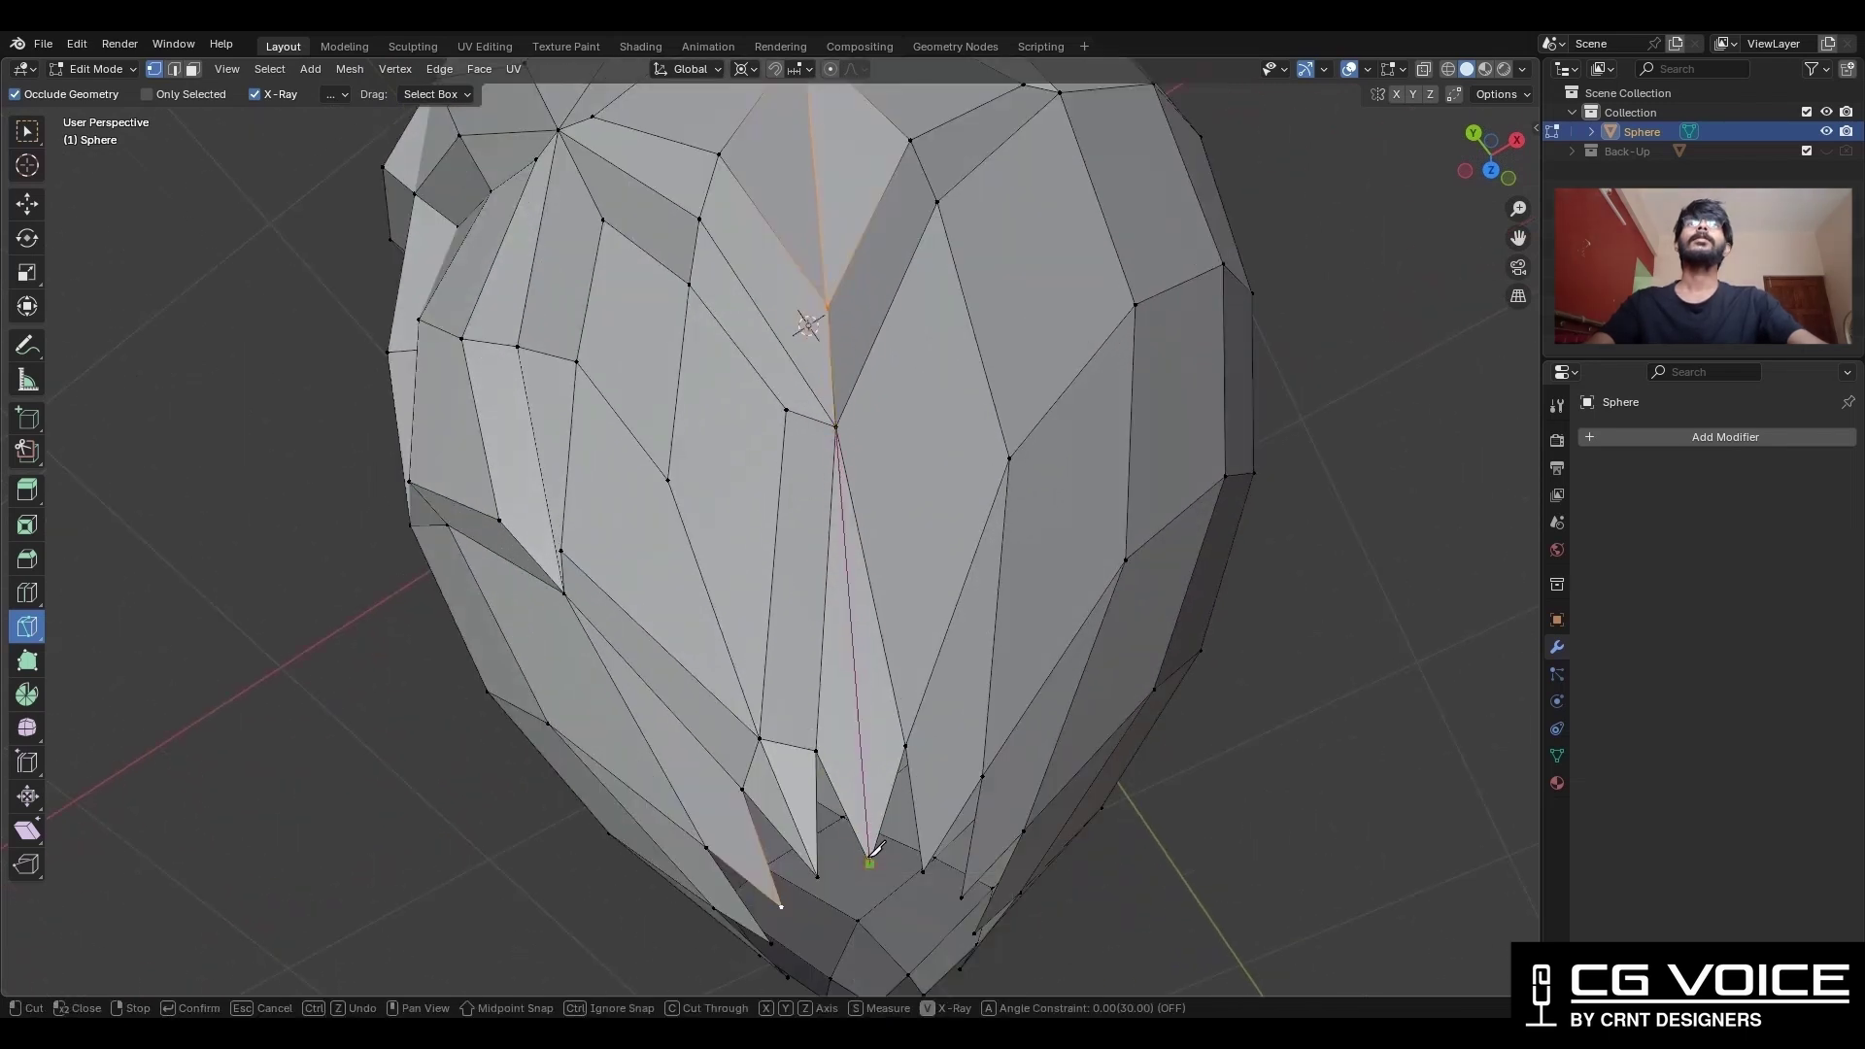
pyautogui.press('space')
# Symmetrize the whole mesh from +X to -X and clear the selection.
pyautogui.scroll(-4, 874, 850)
pyautogui.press('KP_7')
pyautogui.press('3')
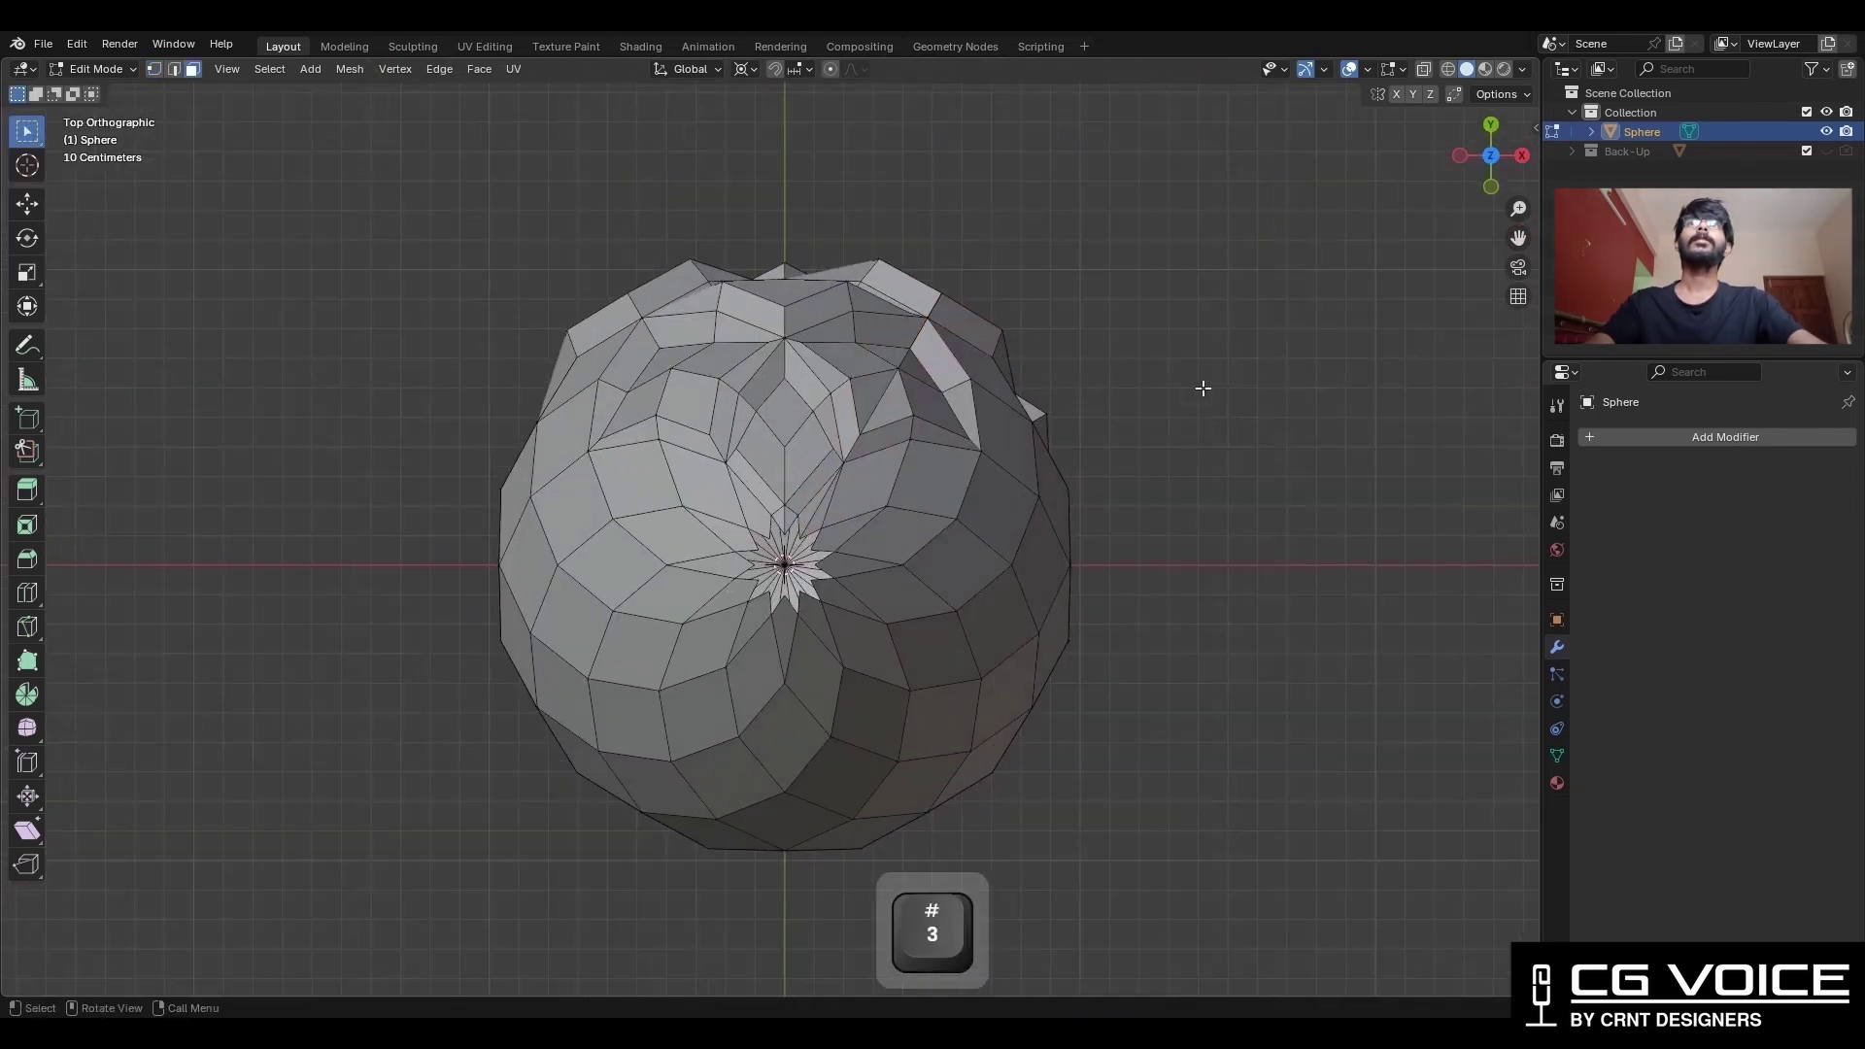
pyautogui.press('a')
pyautogui.click(349, 69)
pyautogui.click(378, 350)
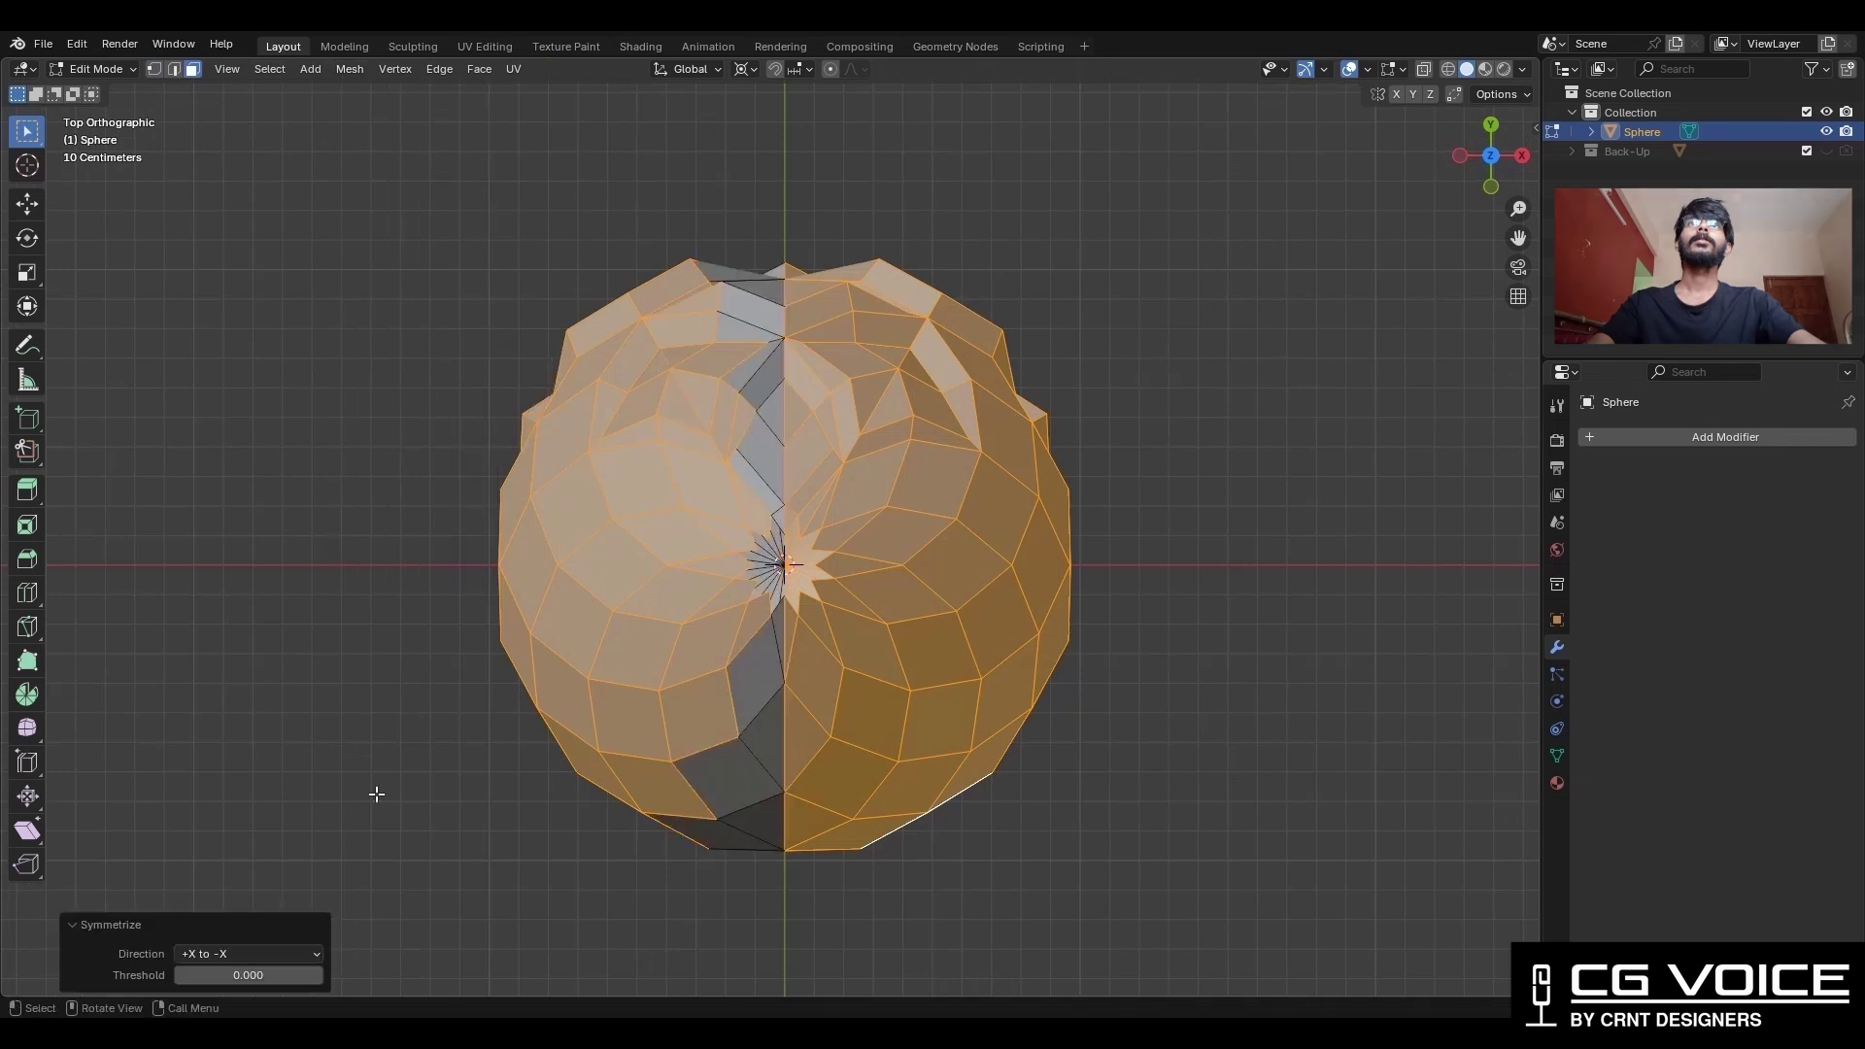
pyautogui.click(1165, 457)
# In the top view, select the faces on the +X side beyond the knife-cut line and delete them.
pyautogui.hotkey('alt', 'z')
pyautogui.moveTo(1154, 335); pyautogui.dragTo(911, 732)
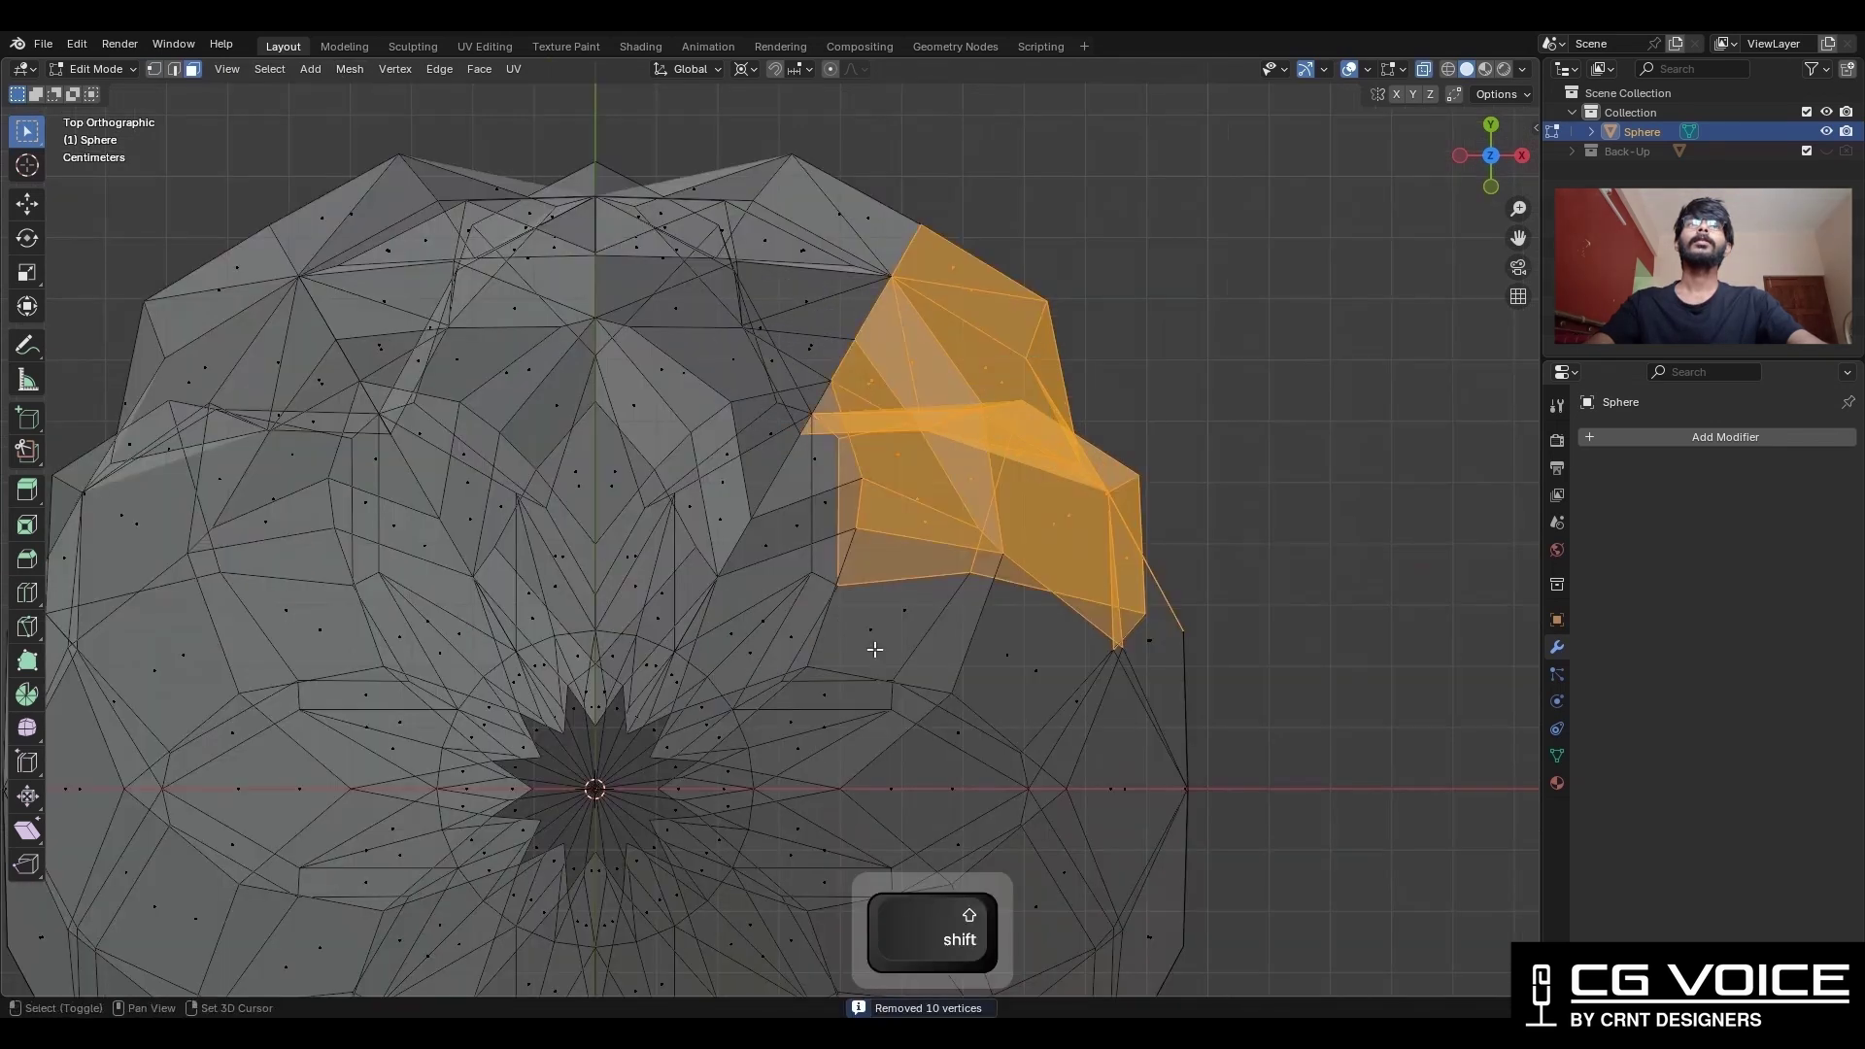
pyautogui.keyDown('shift'); pyautogui.moveTo(874, 649); pyautogui.dragTo(910, 403, button='middle'); pyautogui.keyUp('shift')
pyautogui.keyDown('shift'); pyautogui.moveTo(946, 291); pyautogui.dragTo(767, 582); pyautogui.keyUp('shift')
pyautogui.keyDown('shift'); pyautogui.moveTo(787, 451); pyautogui.dragTo(665, 607); pyautogui.keyUp('shift')
pyautogui.keyDown('shift'); pyautogui.moveTo(811, 441); pyautogui.dragTo(859, 341, button='middle'); pyautogui.keyUp('shift')
pyautogui.keyDown('shift'); pyautogui.moveTo(860, 341); pyautogui.dragTo(717, 513); pyautogui.keyUp('shift')
pyautogui.keyDown('shift'); pyautogui.moveTo(728, 399); pyautogui.dragTo(638, 702, button='middle'); pyautogui.keyUp('shift')
pyautogui.scroll(-1, 638, 702)
pyautogui.hotkey('alt', 'z')
pyautogui.keyDown('shift'); pyautogui.moveTo(719, 874); pyautogui.dragTo(1040, 508); pyautogui.keyUp('shift')
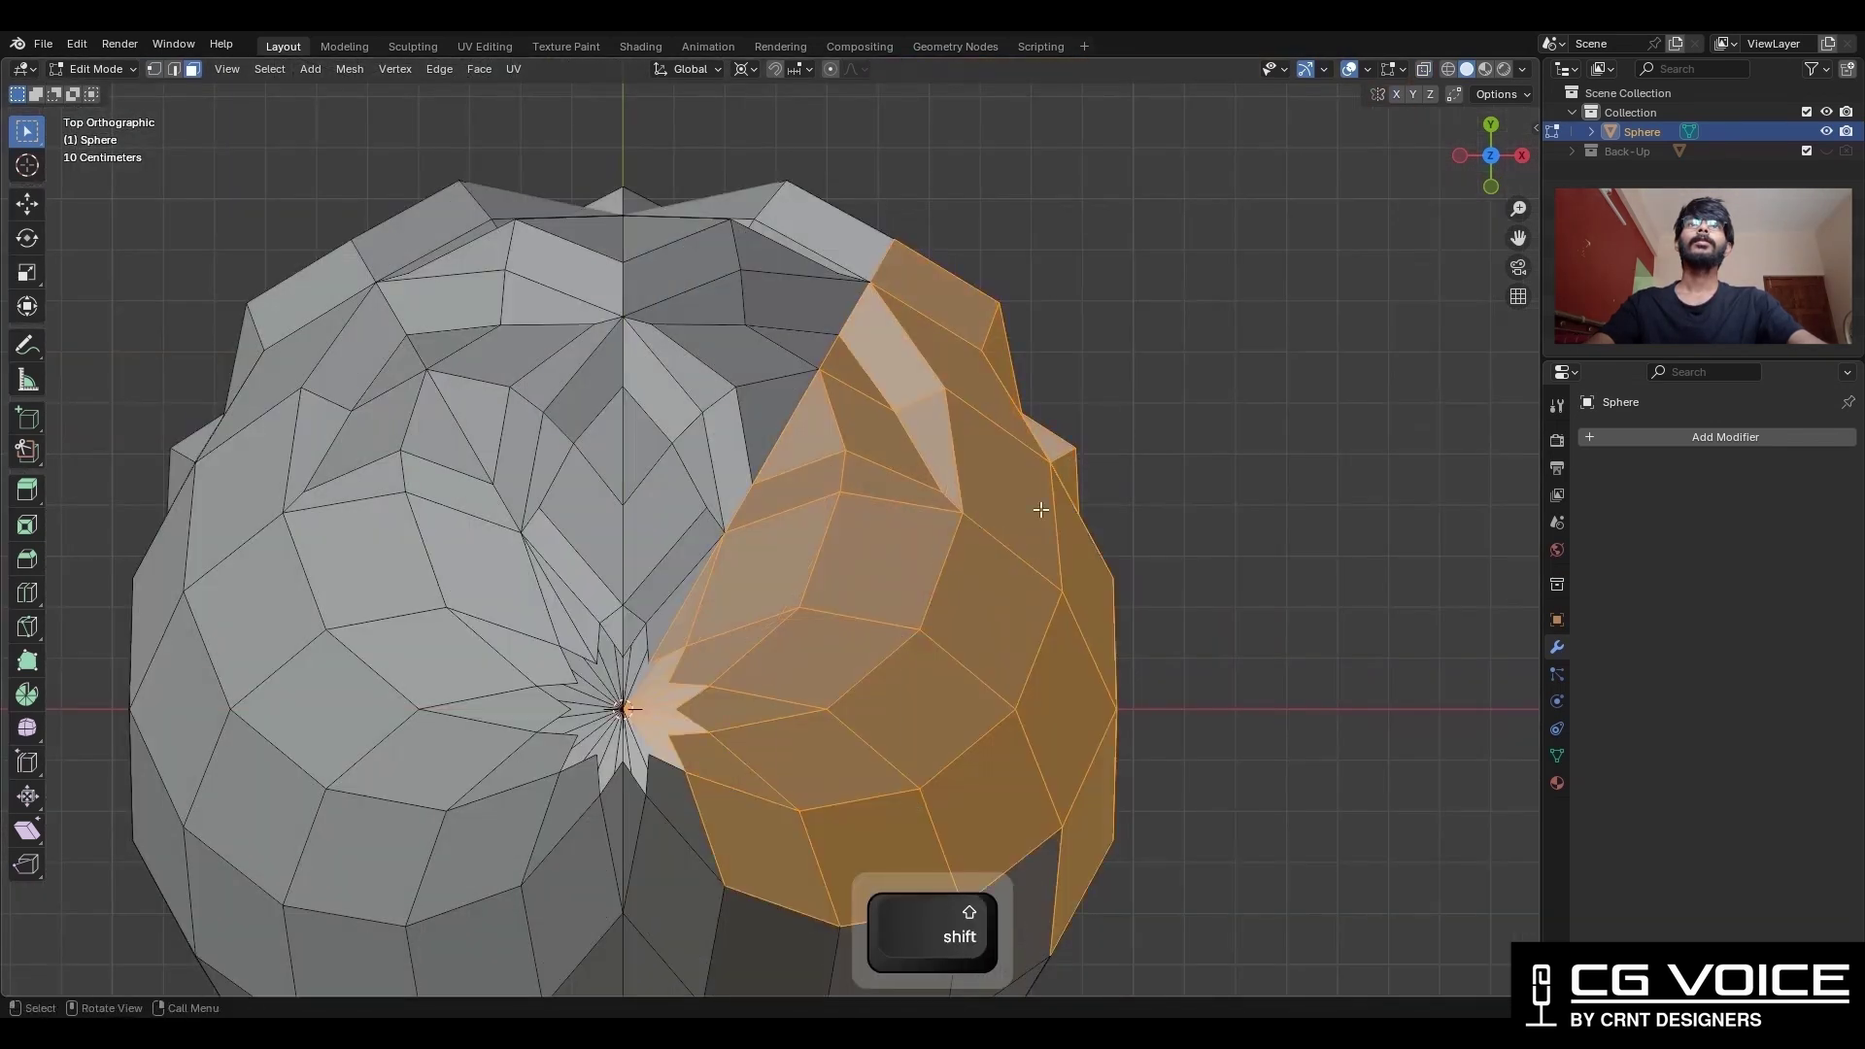
pyautogui.press('x')
pyautogui.click(1058, 445)
# Select the leftover faces beyond the cut line near the central pole and delete them.
pyautogui.keyDown('shift'); pyautogui.moveTo(756, 584); pyautogui.dragTo(841, 410, button='middle'); pyautogui.keyUp('shift')
pyautogui.press('1')
pyautogui.scroll(3, 841, 410)
pyautogui.press('3')
pyautogui.moveTo(708, 500); pyautogui.dragTo(658, 545)
pyautogui.scroll(-5, 680, 546)
pyautogui.moveTo(777, 568); pyautogui.dragTo(791, 206, button='middle')
pyautogui.scroll(-4, 790, 206)
pyautogui.press('x')
pyautogui.click(801, 330)
# Symmetrize the whole trimmed mesh across X again and clear the selection.
pyautogui.moveTo(800, 330); pyautogui.dragTo(582, 139, button='middle')
pyautogui.press('a')
pyautogui.click(360, 68)
pyautogui.click(406, 320)
pyautogui.hotkey('alt', 'a')
# Delete all faces outside the central upper wedge, including hidden ones, and return to Object Mode.
pyautogui.keyDown('shift'); pyautogui.moveTo(1033, 446); pyautogui.dragTo(1015, 308, button='middle'); pyautogui.keyUp('shift')
pyautogui.hotkey('alt', 'z')
pyautogui.moveTo(1015, 291); pyautogui.dragTo(801, 543)
pyautogui.keyDown('shift'); pyautogui.moveTo(862, 395); pyautogui.dragTo(568, 614); pyautogui.keyUp('shift')
pyautogui.keyDown('shift'); pyautogui.moveTo(666, 291); pyautogui.dragTo(468, 481); pyautogui.keyUp('shift')
pyautogui.press('x')
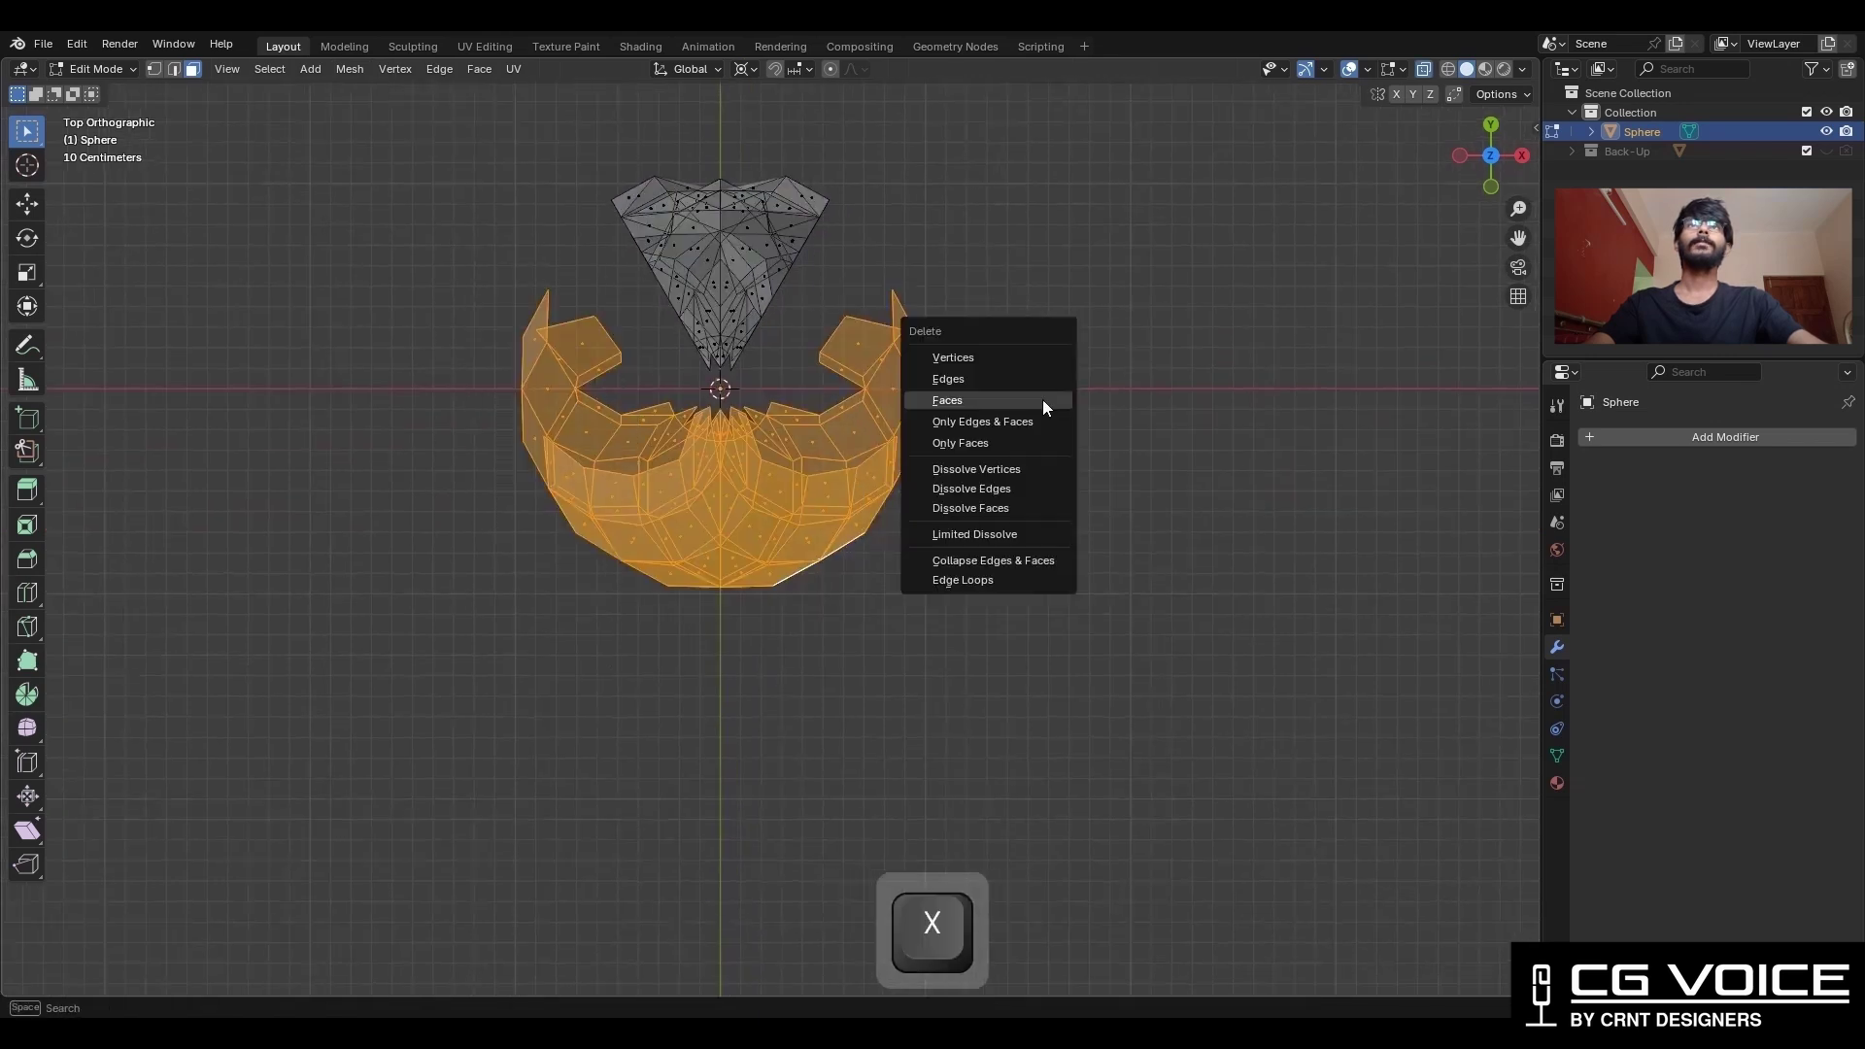
pyautogui.click(1041, 399)
pyautogui.hotkey('alt', 'z')
pyautogui.press('Tab')
# Make rotated copies of the wedge around the centre and apply the original wedge's rotation.
pyautogui.scroll(1, 870, 263)
pyautogui.keyDown('shift'); pyautogui.moveTo(871, 262); pyautogui.dragTo(819, 421, button='middle'); pyautogui.keyUp('shift')
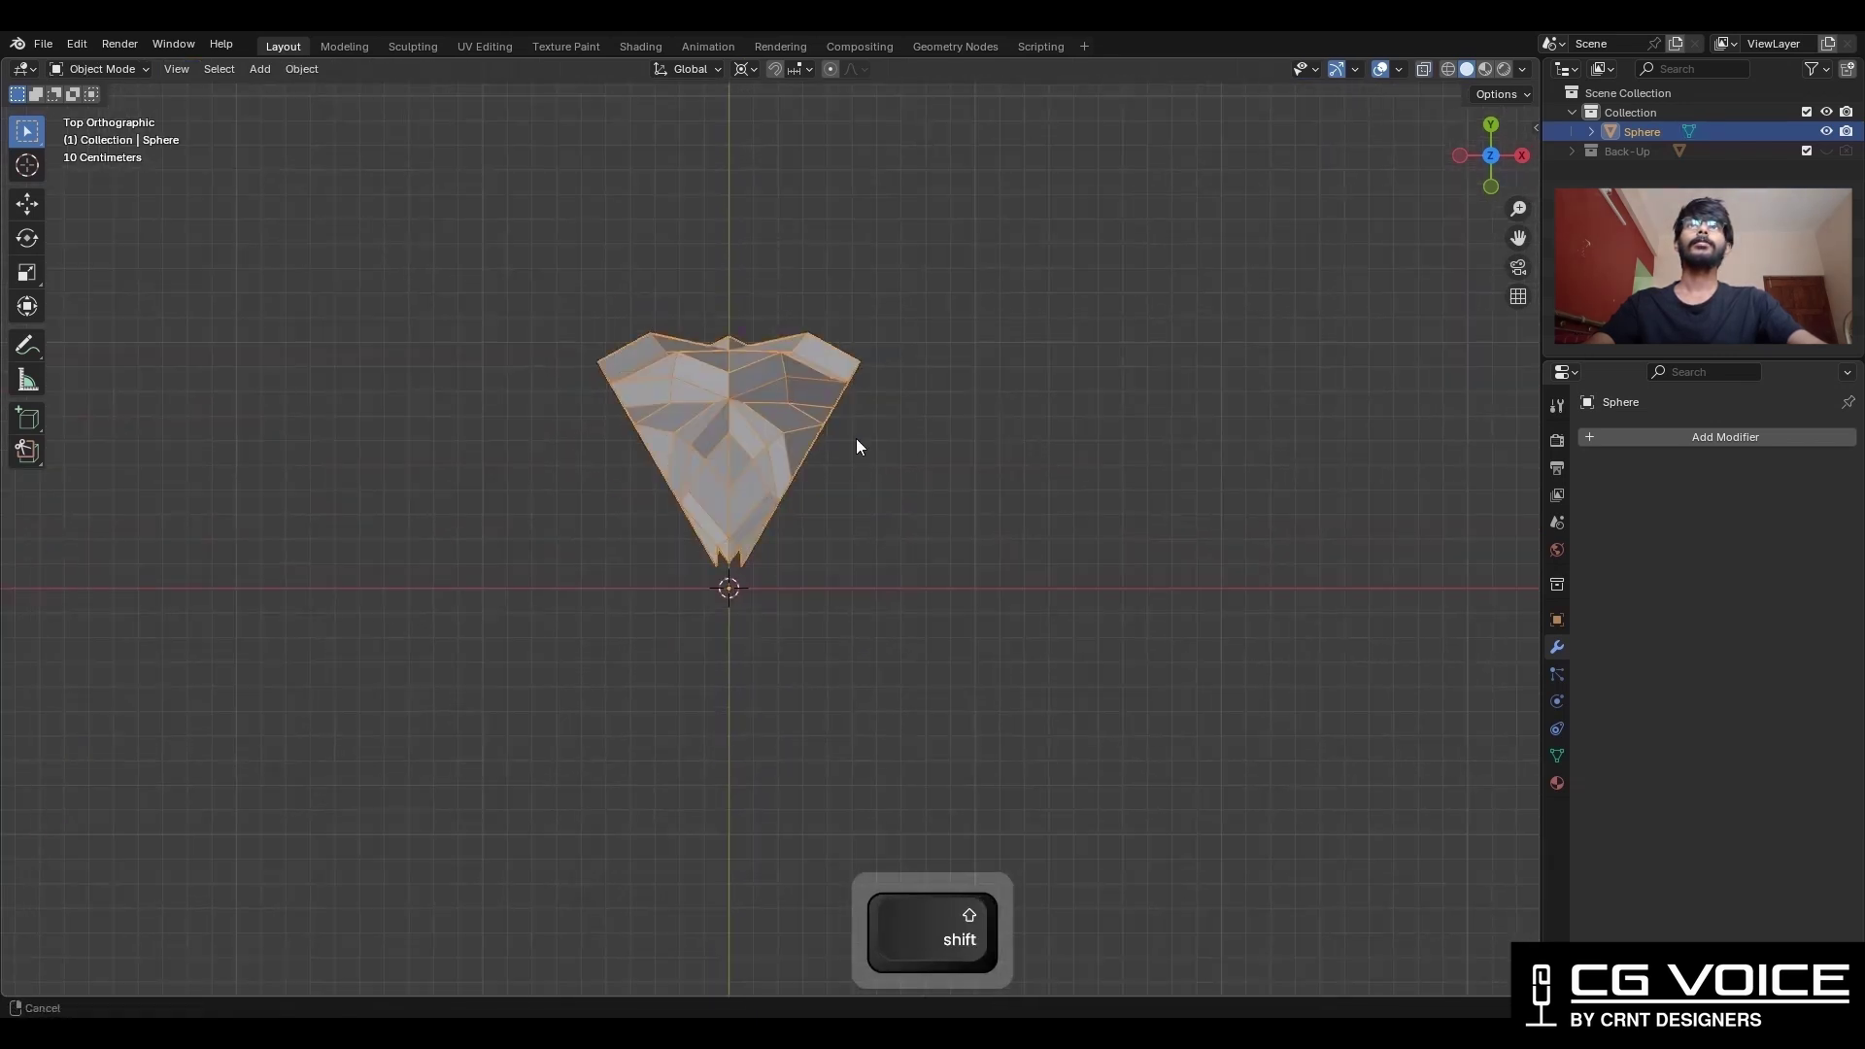
pyautogui.press('r')
pyautogui.click(520, 614)
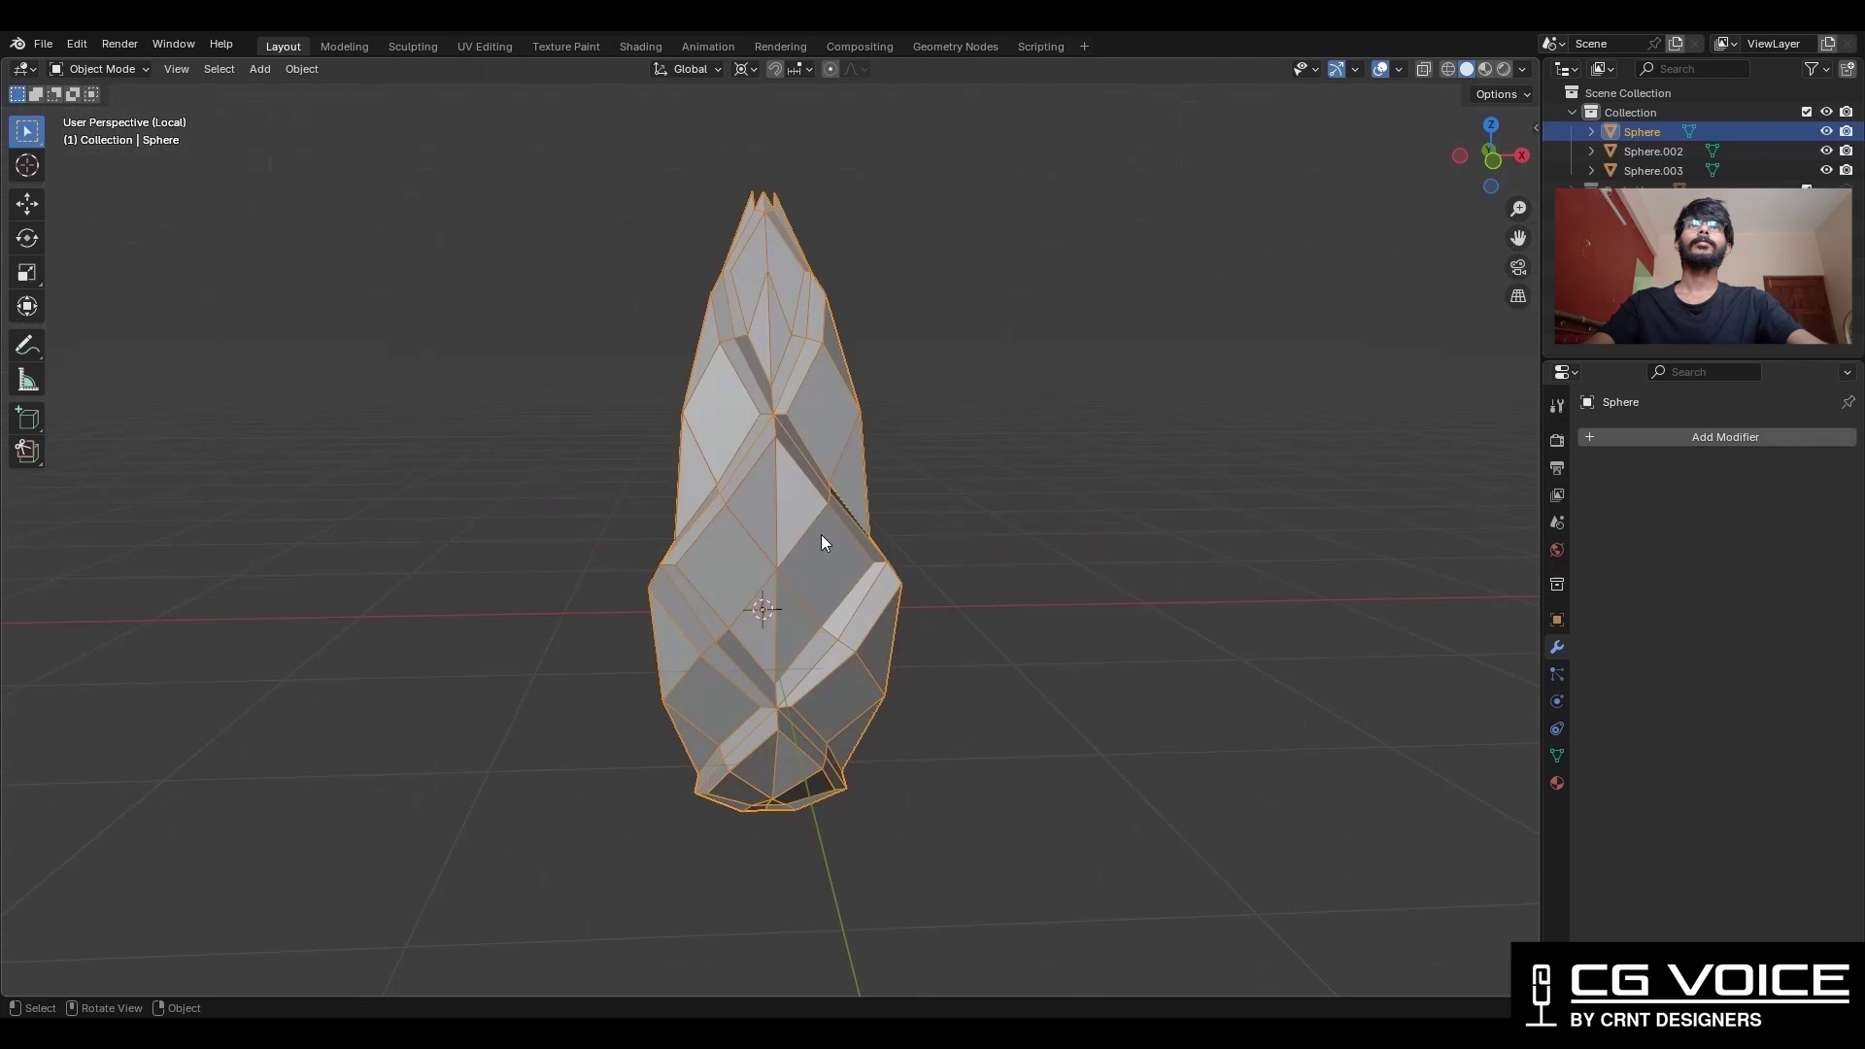
pyautogui.hotkey('ctrl', 'a')
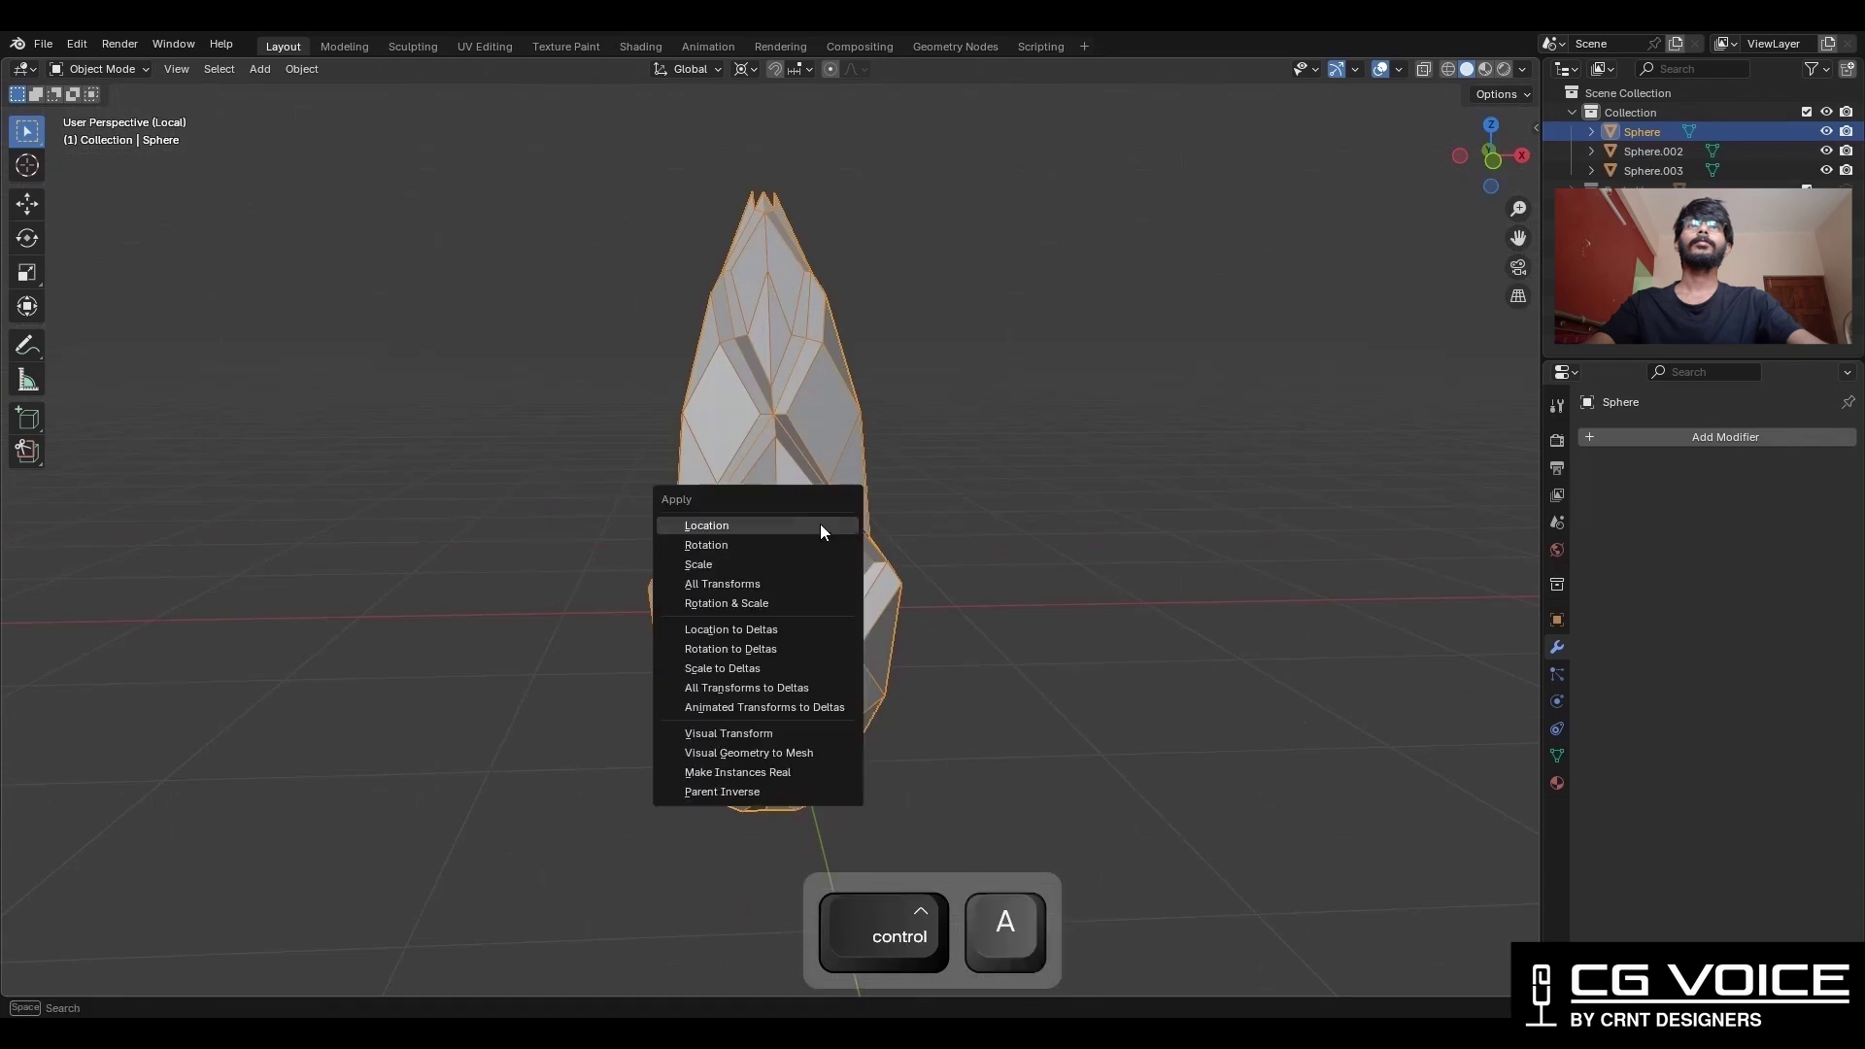
pyautogui.click(821, 545)
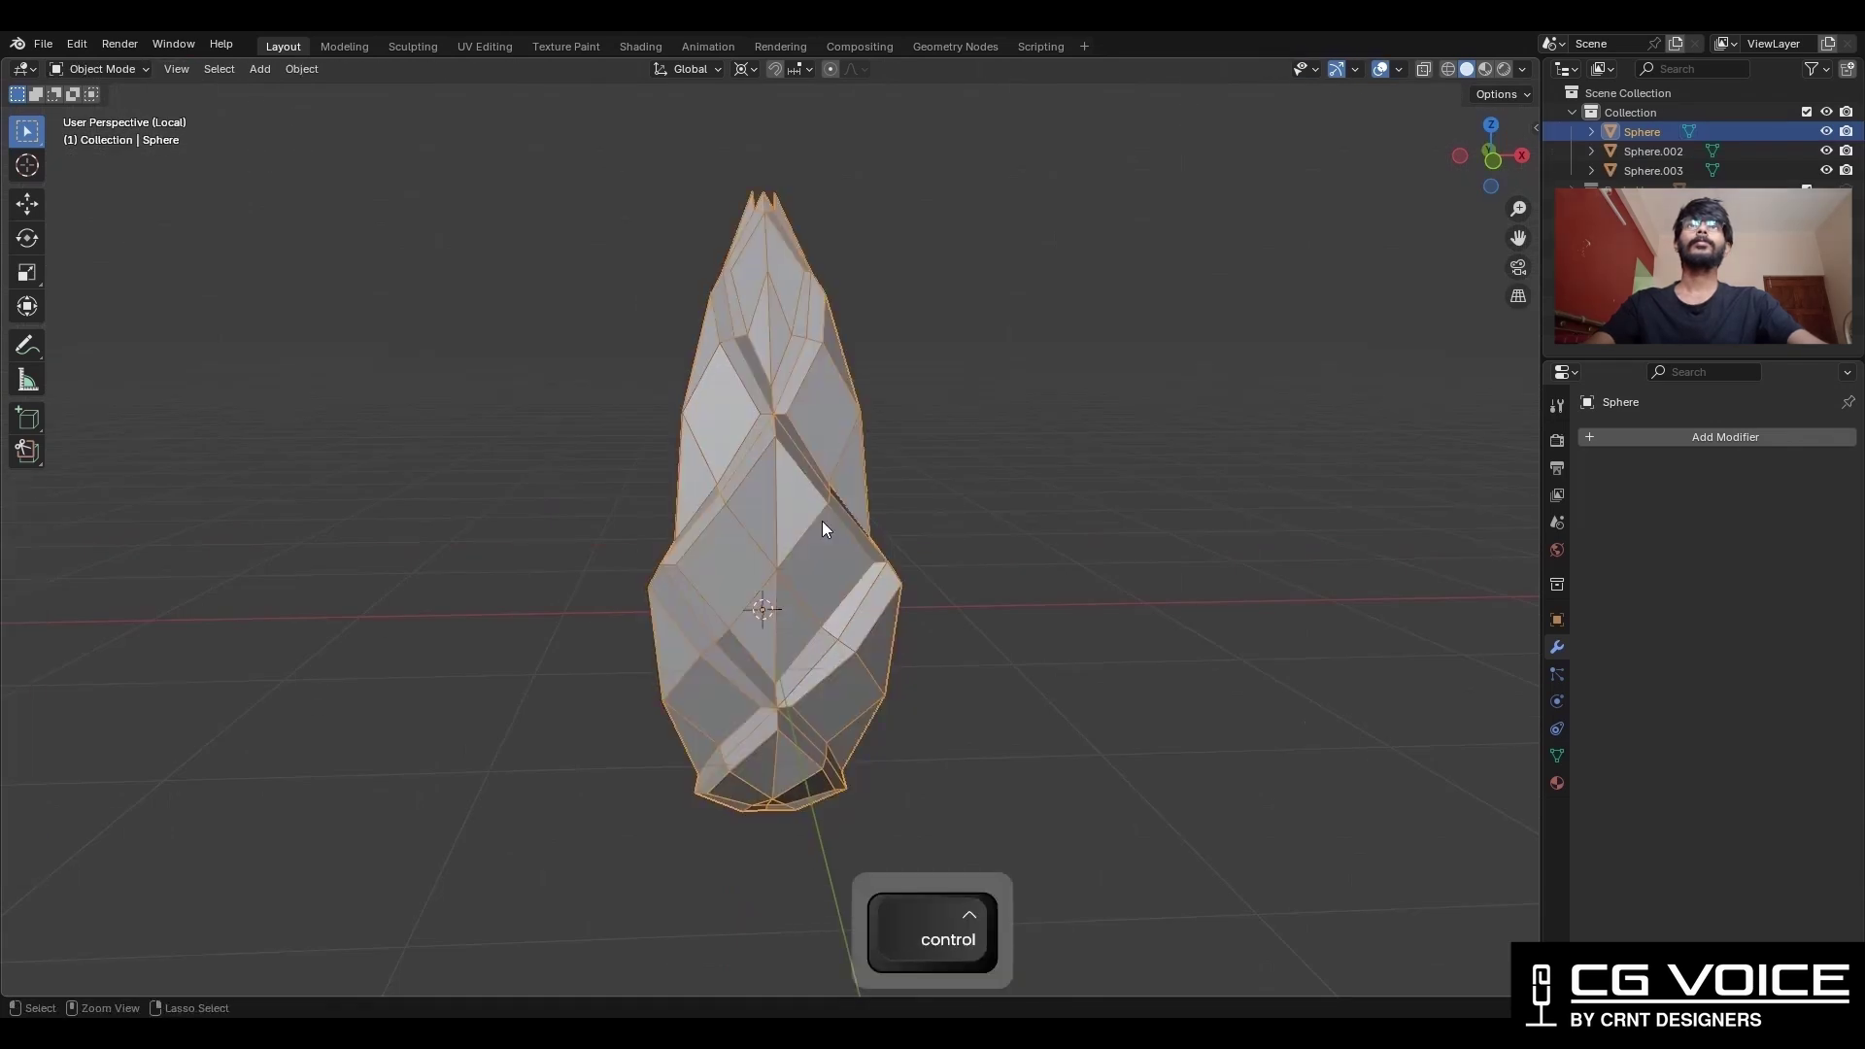
# Add a level 2 Subdivision modifier to the wedge and shade it smooth.
pyautogui.hotkey('ctrl', '2')
pyautogui.hotkey('shift', 'alt', 'z')
pyautogui.rightClick(790, 425)
pyautogui.click(789, 427)
pyautogui.moveTo(843, 586); pyautogui.dragTo(789, 527, button='middle')
pyautogui.hotkey('shift', 'alt', 'z')
# Enter Edit Mode on the wedge and turn off the Subdivision modifier's edit-mode display.
pyautogui.press('Tab')
pyautogui.scroll(3, 712, 543)
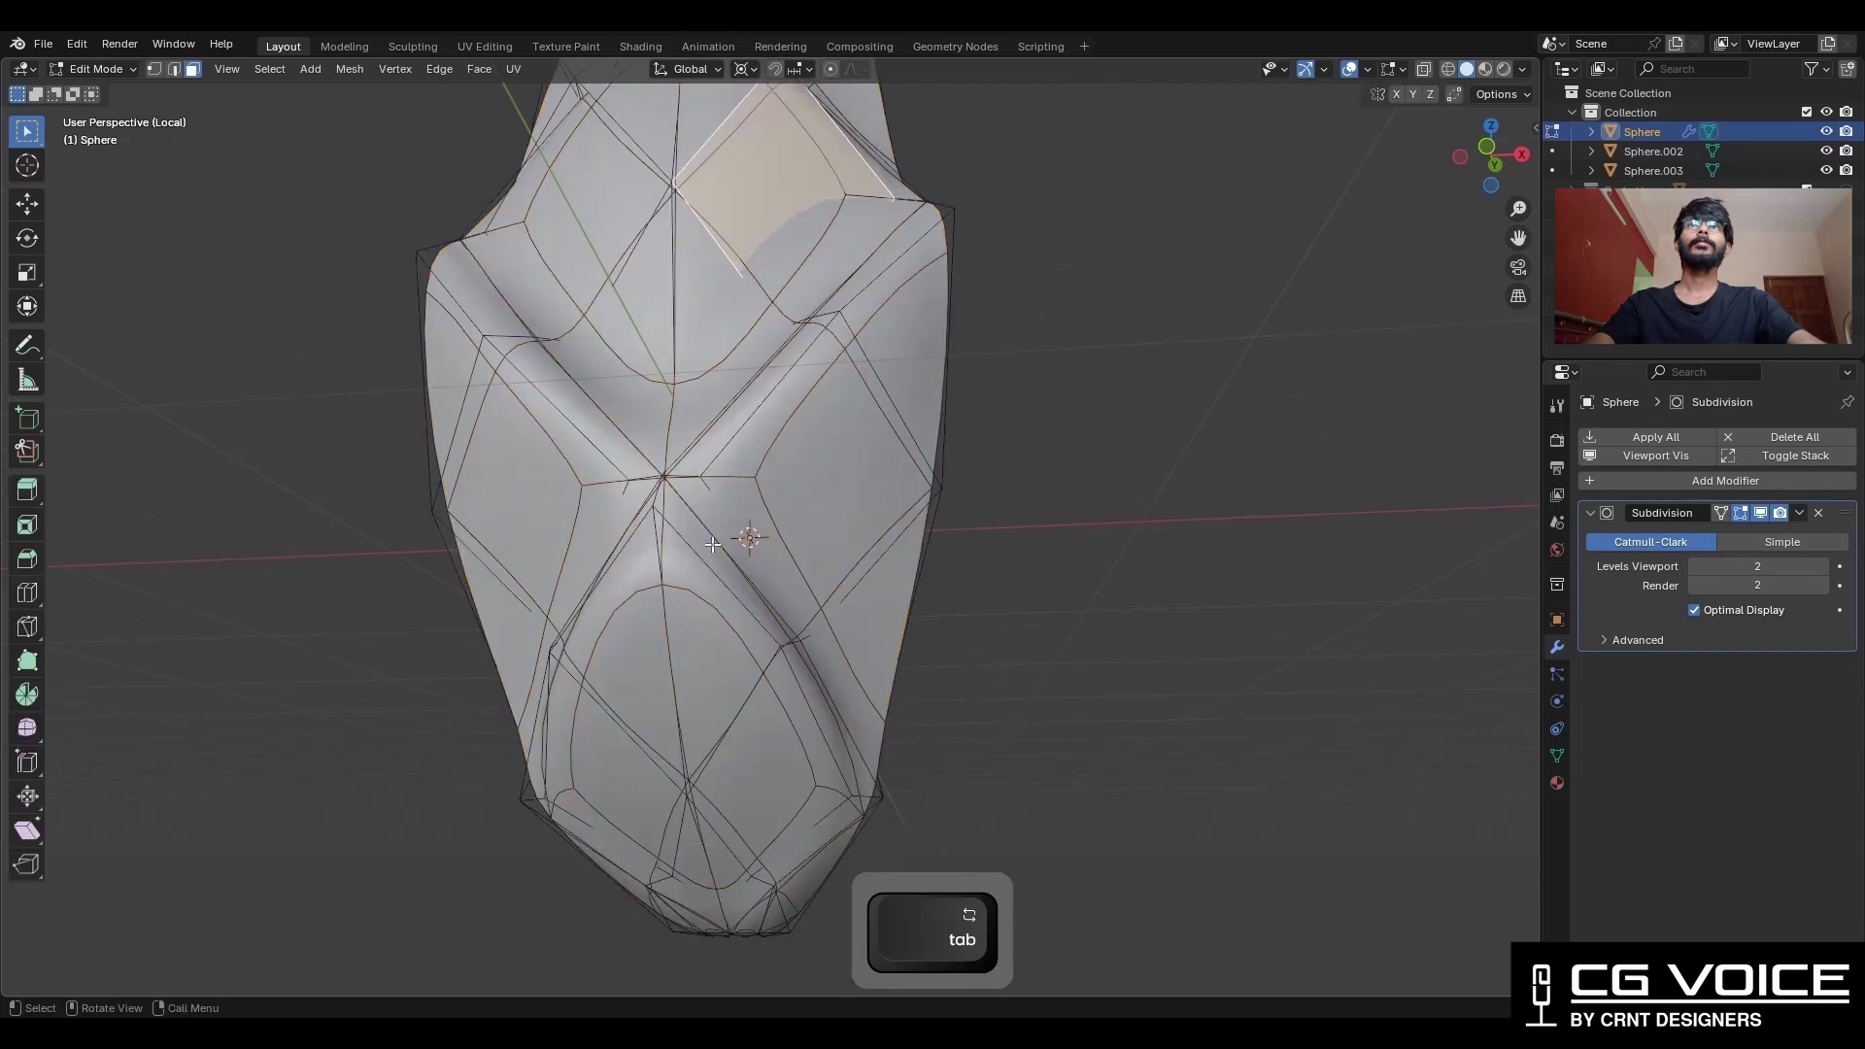
pyautogui.click(1739, 513)
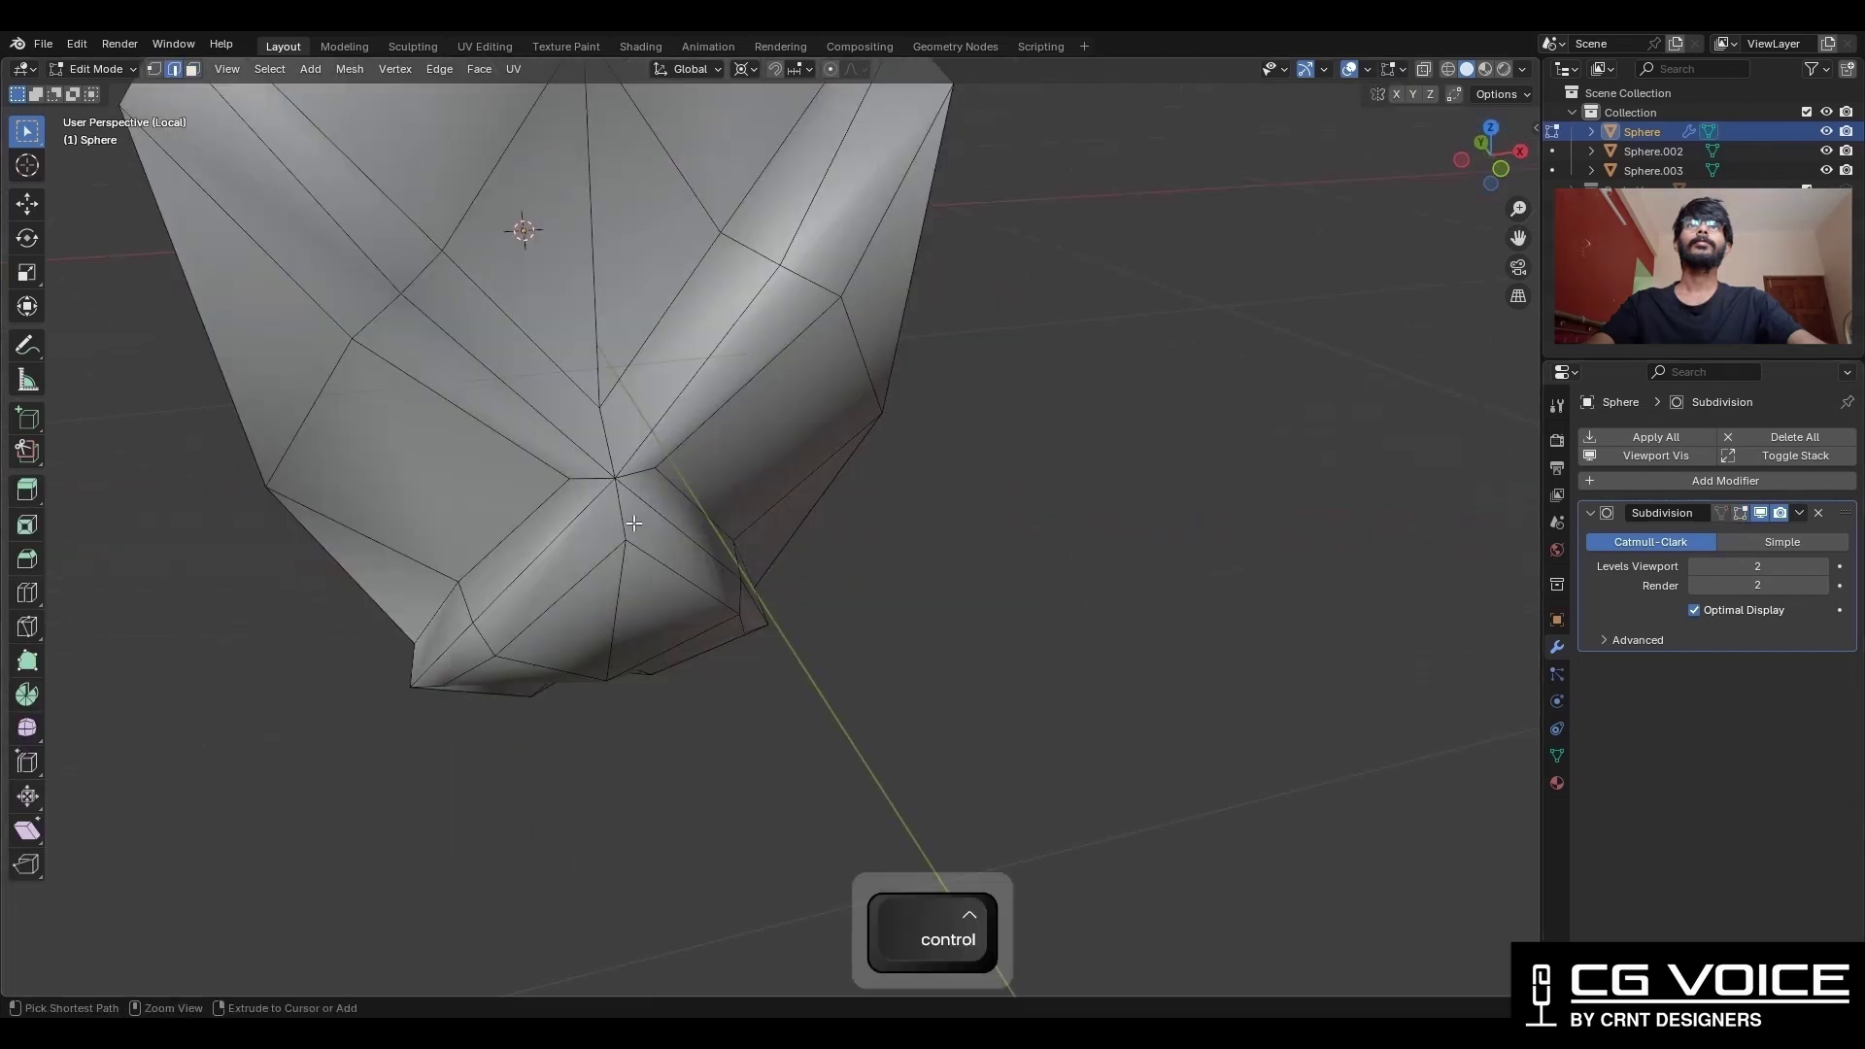
# Add two centred loop cuts along the lowest cluster's border band and two more along the adjoining side cluster's band.
pyautogui.hotkey('ctrl', 'r')
pyautogui.scroll(1, 630, 520)
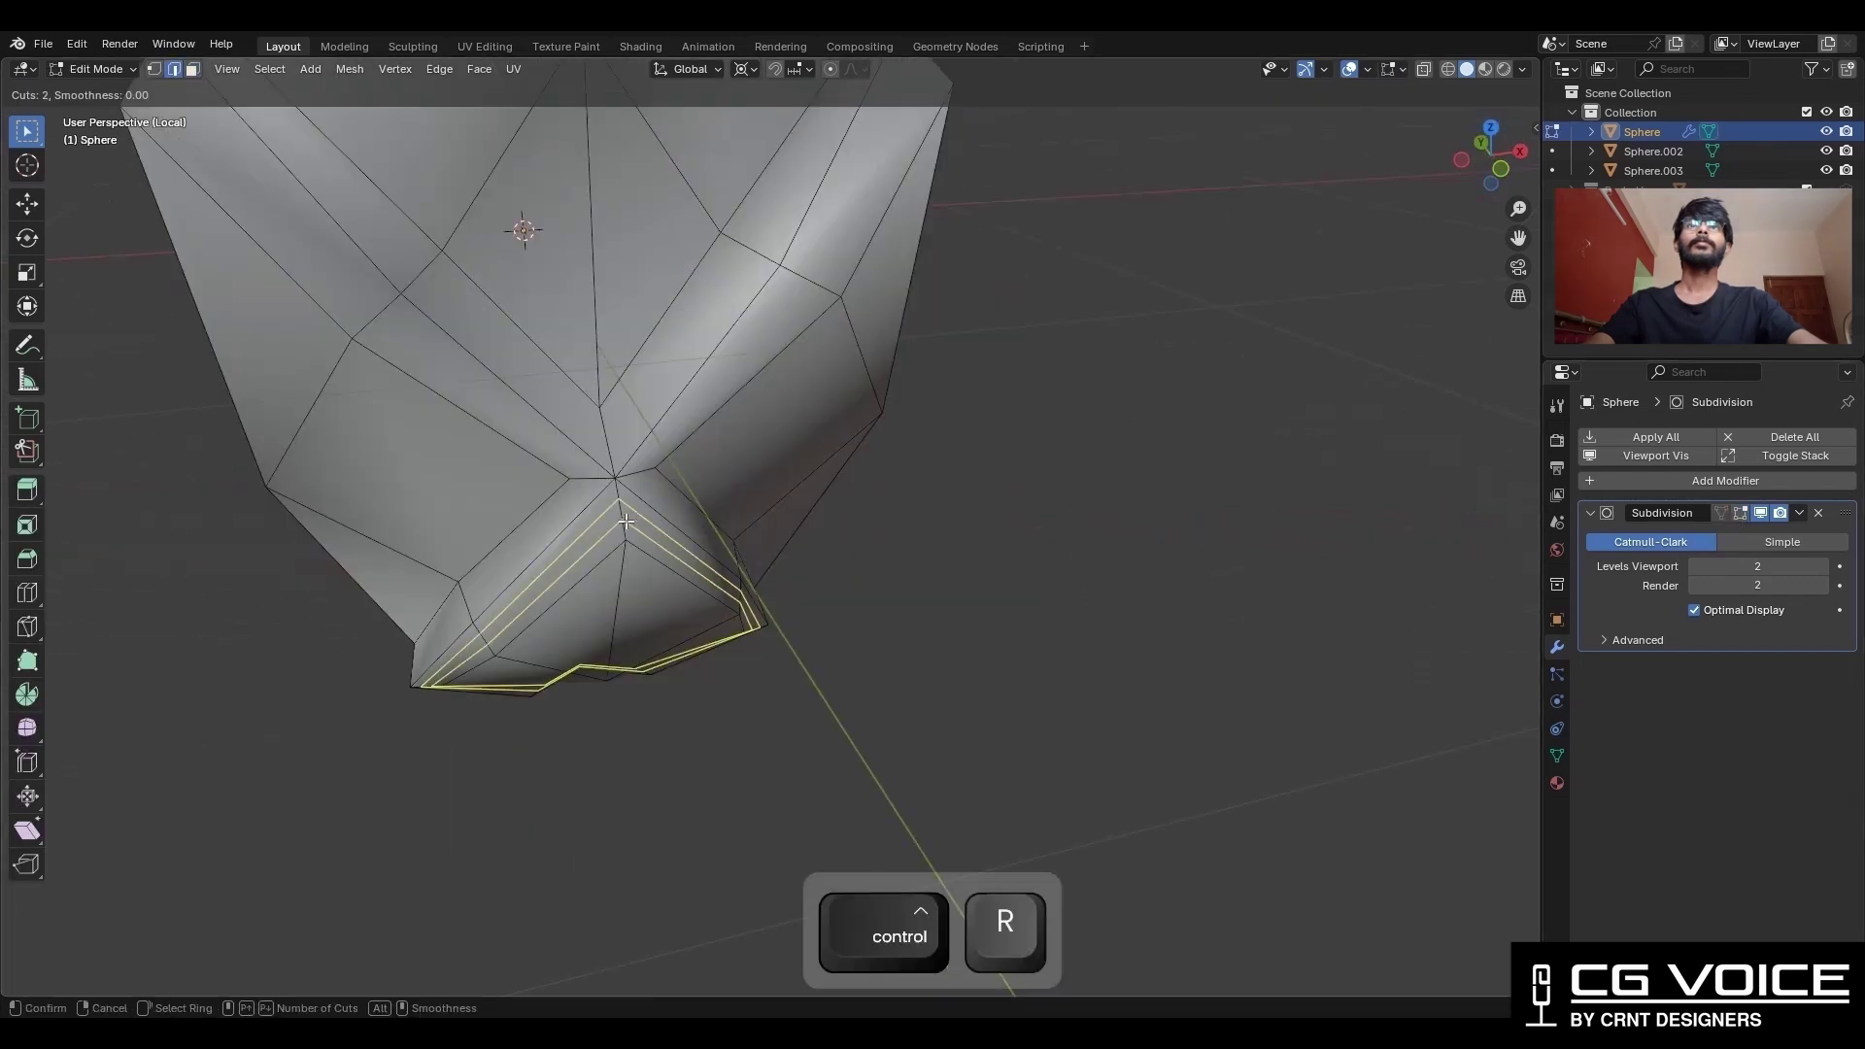
pyautogui.click(631, 521)
pyautogui.rightClick(630, 521)
pyautogui.hotkey('ctrl', 'r')
pyautogui.scroll(1, 818, 260)
pyautogui.click(819, 260)
pyautogui.rightClick(819, 259)
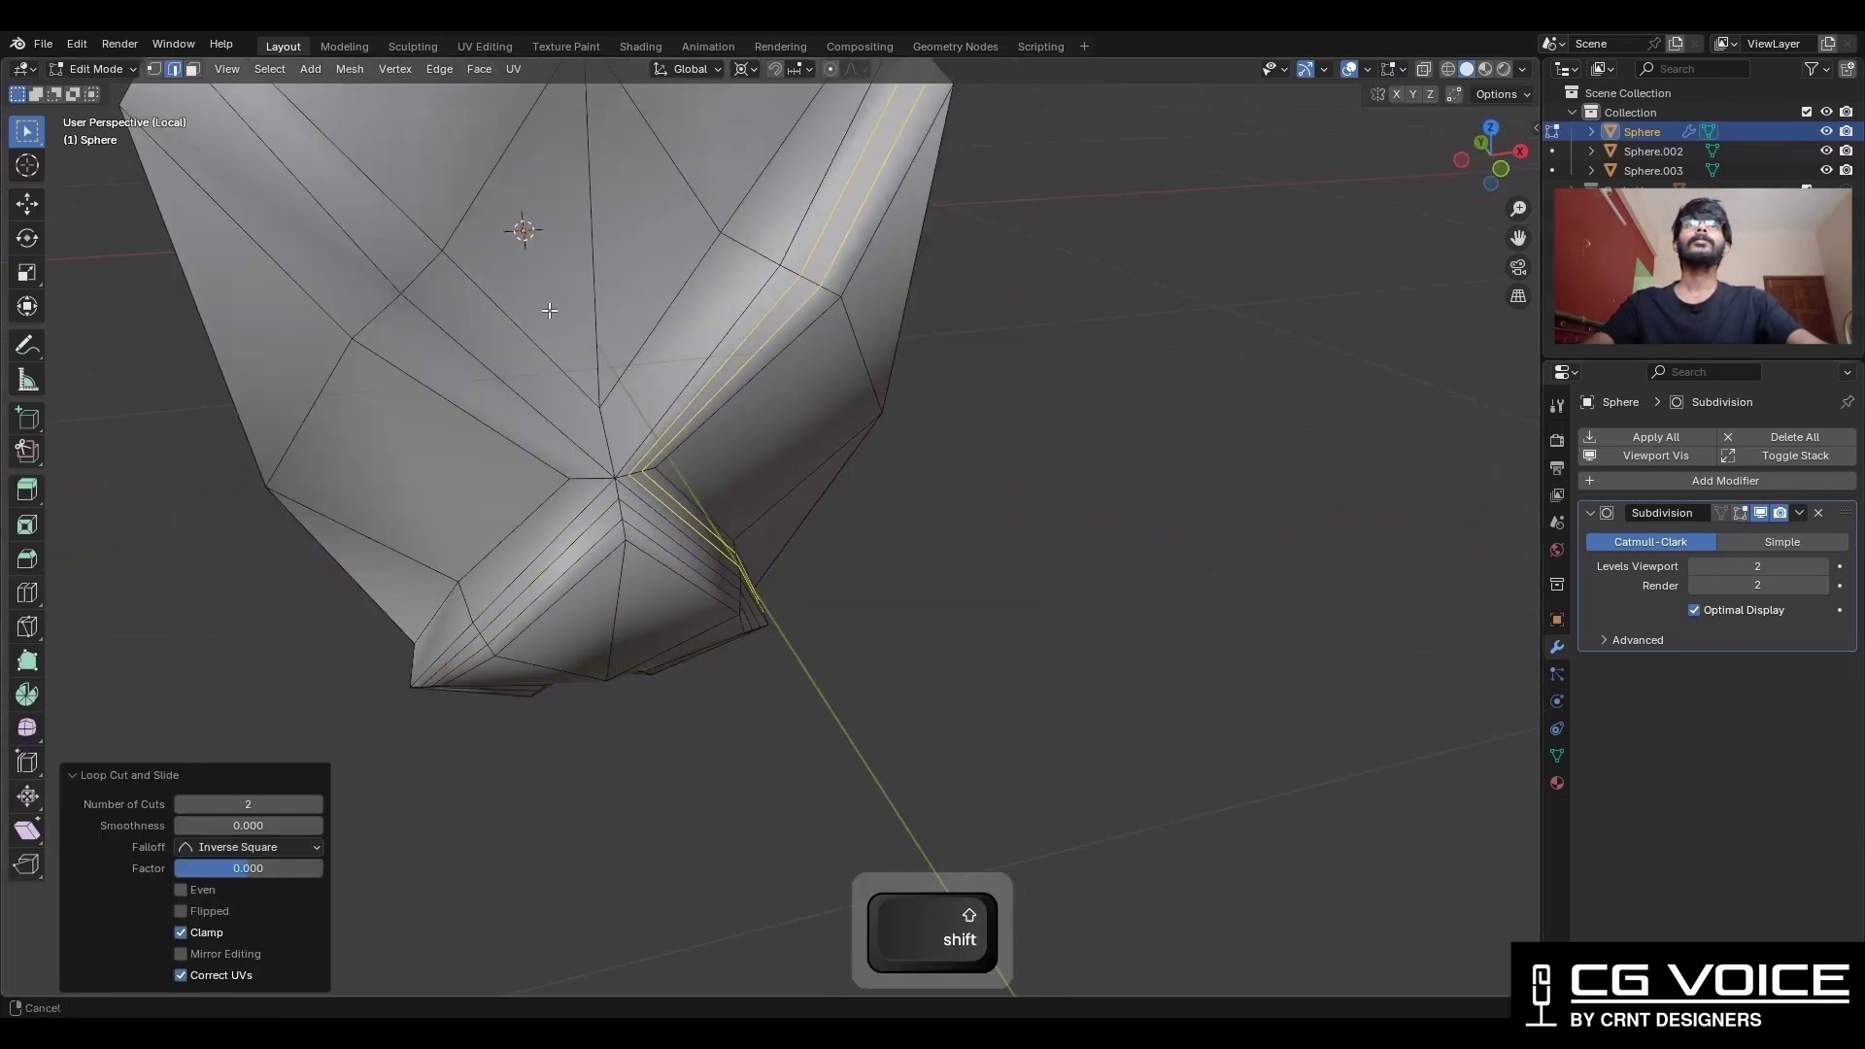
# Add two centred loop cuts along the border band of the middle diamond cluster.
pyautogui.keyDown('shift'); pyautogui.moveTo(819, 259); pyautogui.dragTo(894, 679, button='middle'); pyautogui.keyUp('shift')
pyautogui.keyDown('shift'); pyautogui.moveTo(728, 255); pyautogui.dragTo(711, 493, button='middle'); pyautogui.keyUp('shift')
pyautogui.hotkey('ctrl', 'r')
pyautogui.scroll(1, 608, 381)
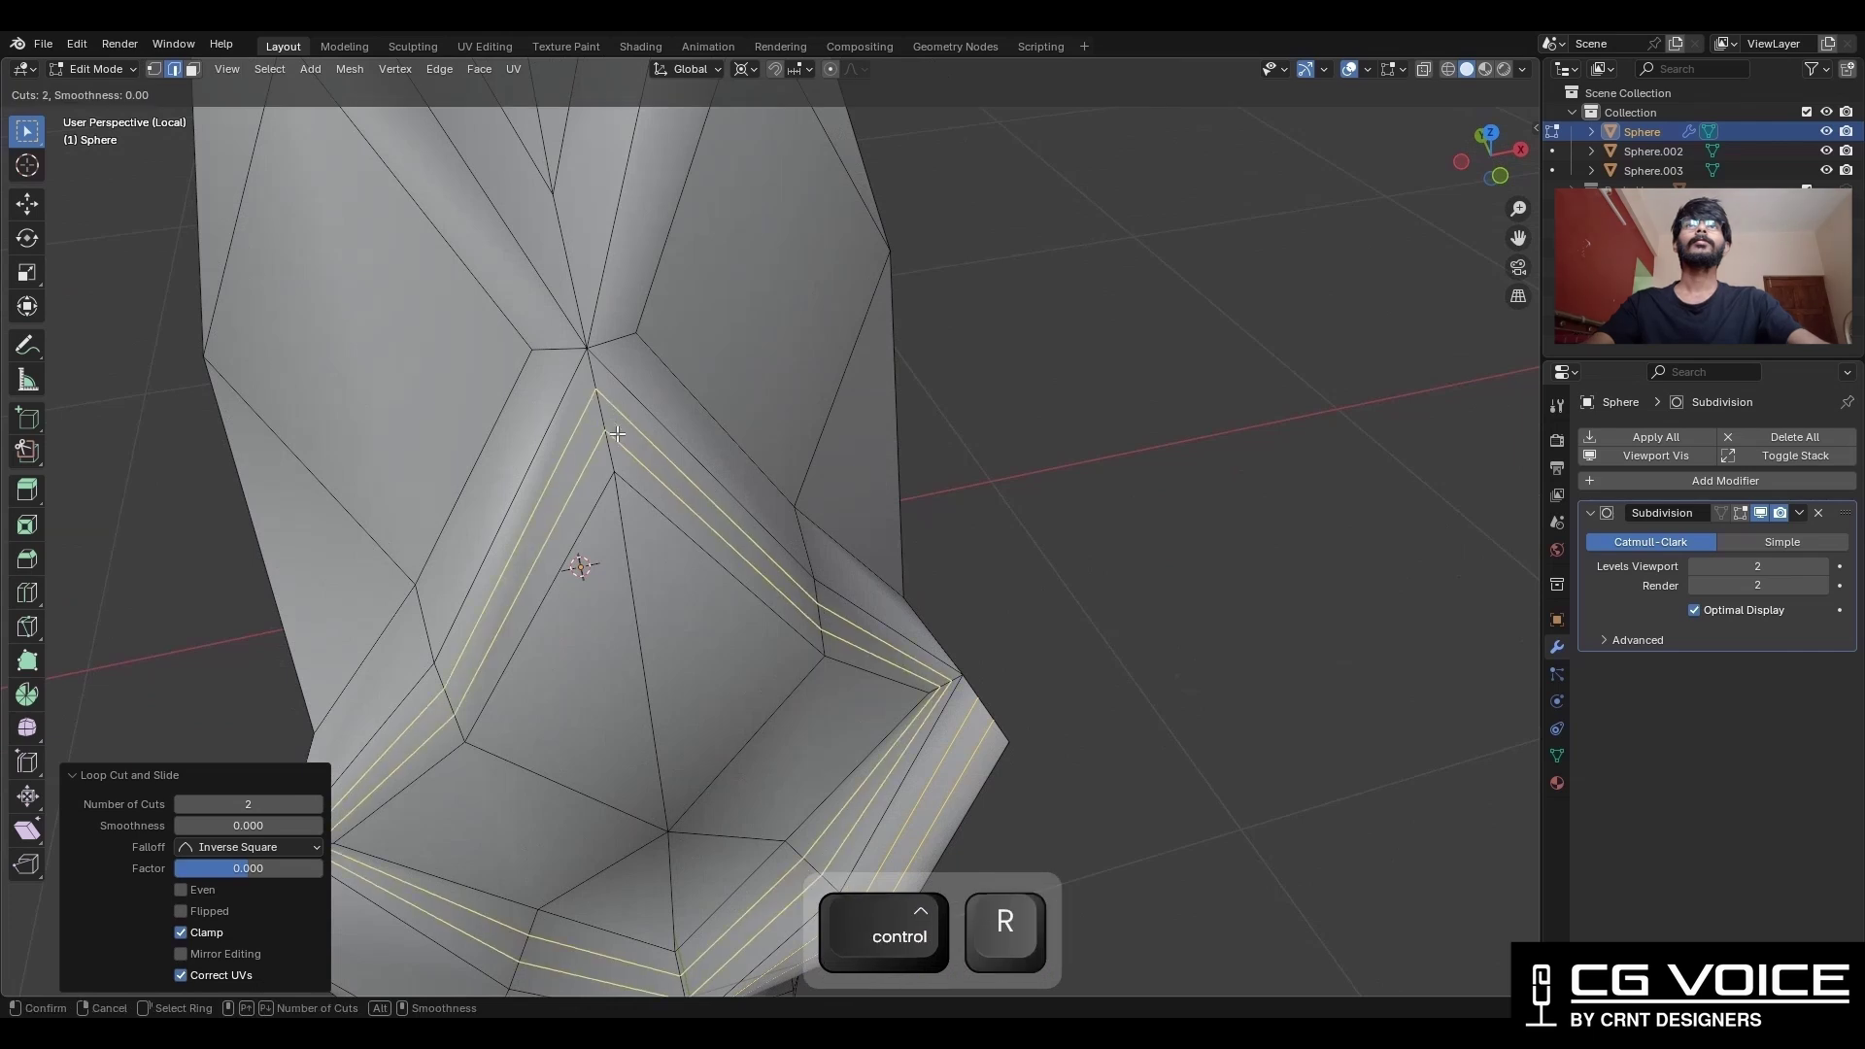
pyautogui.click(608, 381)
pyautogui.rightClick(608, 382)
# Try to add two centred loop cuts along the border band of the upper side cluster.
pyautogui.keyDown('shift'); pyautogui.moveTo(608, 381); pyautogui.dragTo(878, 369, button='middle'); pyautogui.keyUp('shift')
pyautogui.hotkey('ctrl', 'r')
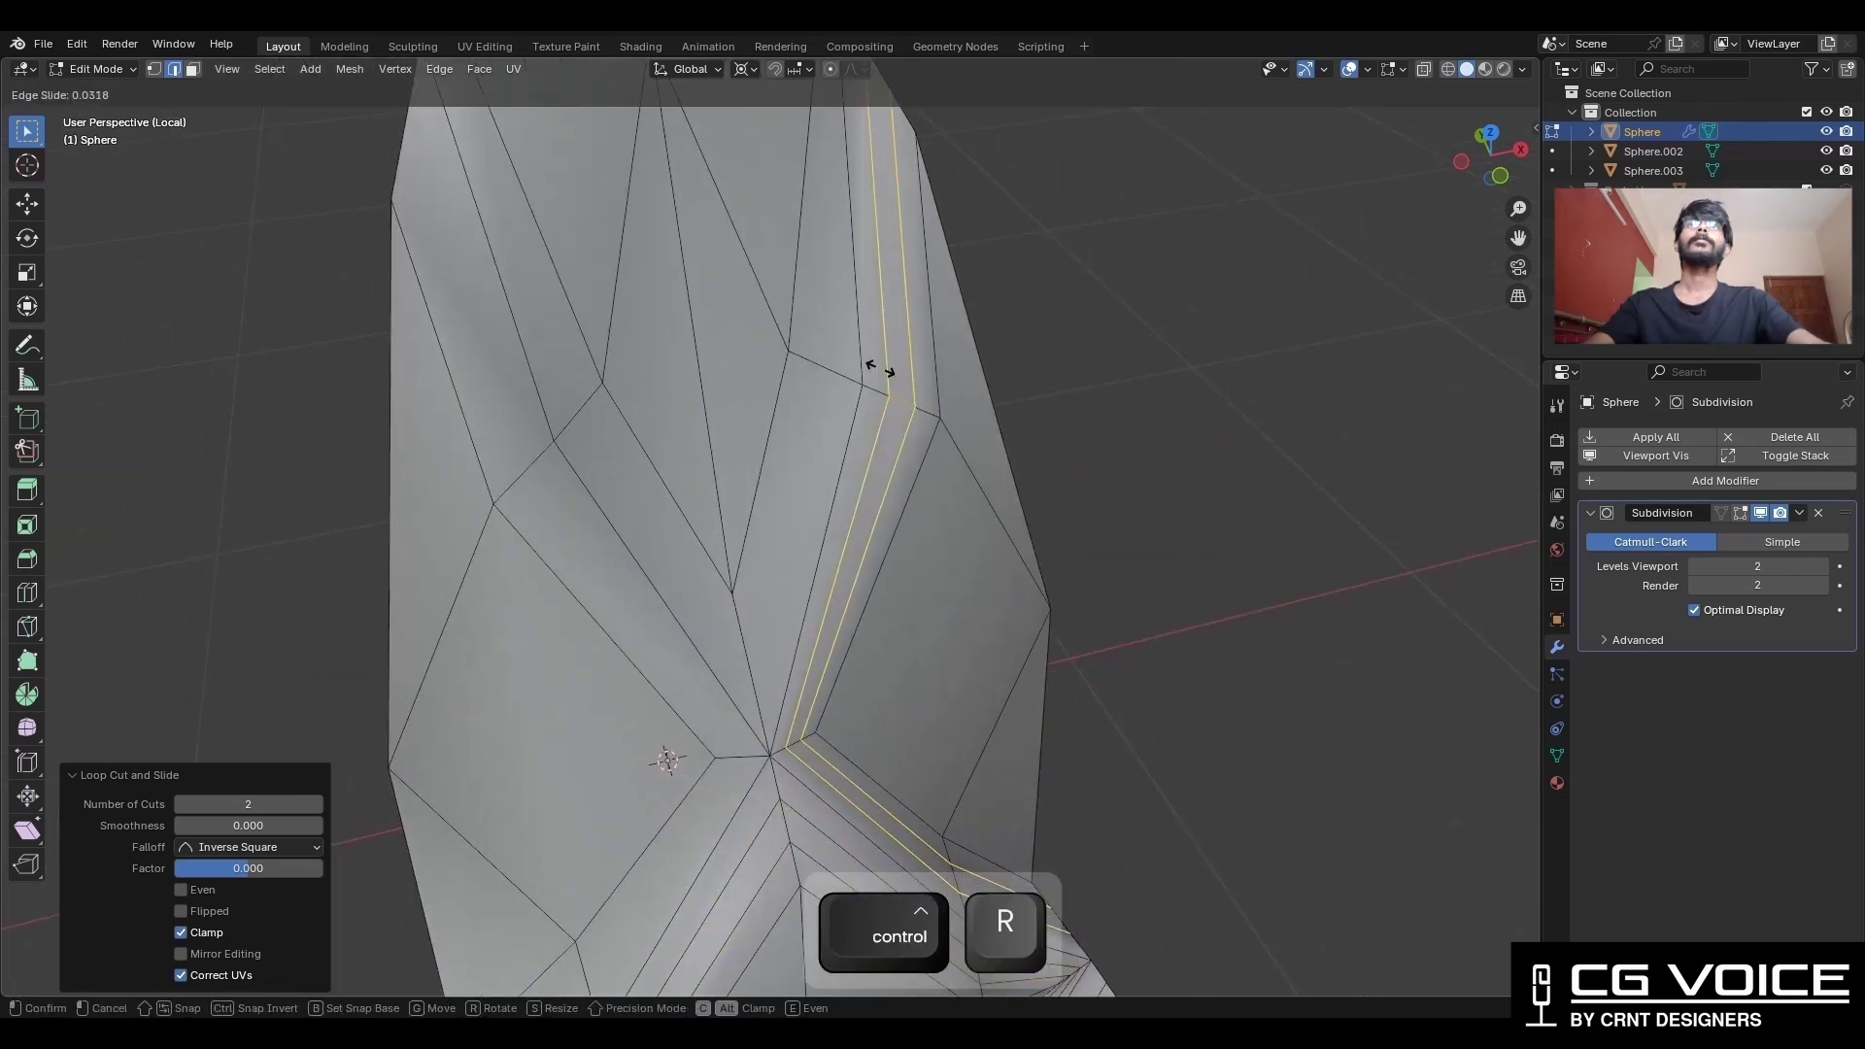
pyautogui.rightClick(880, 369)
pyautogui.scroll(-4, 894, 445)
pyautogui.hotkey('ctrl', 'z')
# Select the vertical centre-line edges through the wedge's diamond clusters and dissolve them with their vertices.
pyautogui.moveTo(884, 641); pyautogui.dragTo(837, 456, button='middle')
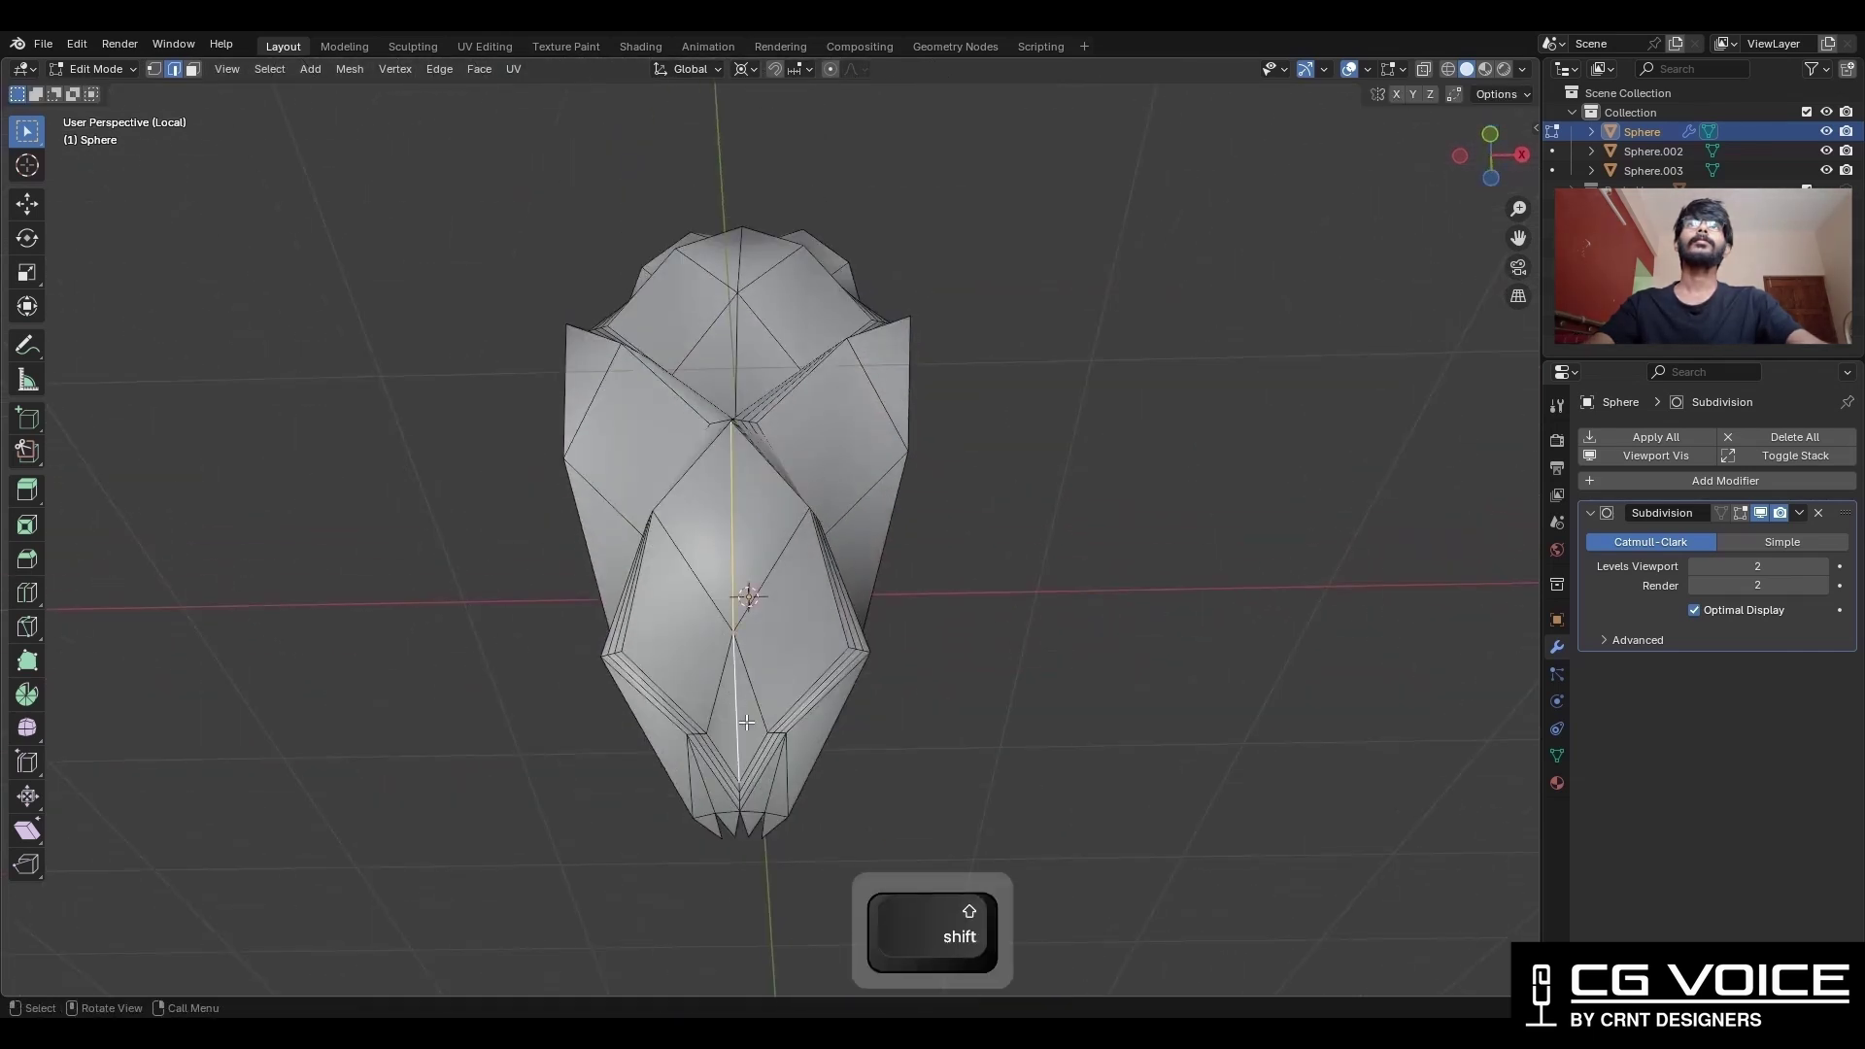
pyautogui.moveTo(746, 723); pyautogui.dragTo(776, 680, button='middle')
pyautogui.moveTo(735, 304); pyautogui.dragTo(806, 524, button='middle')
pyautogui.hotkey('ctrl', 'x')
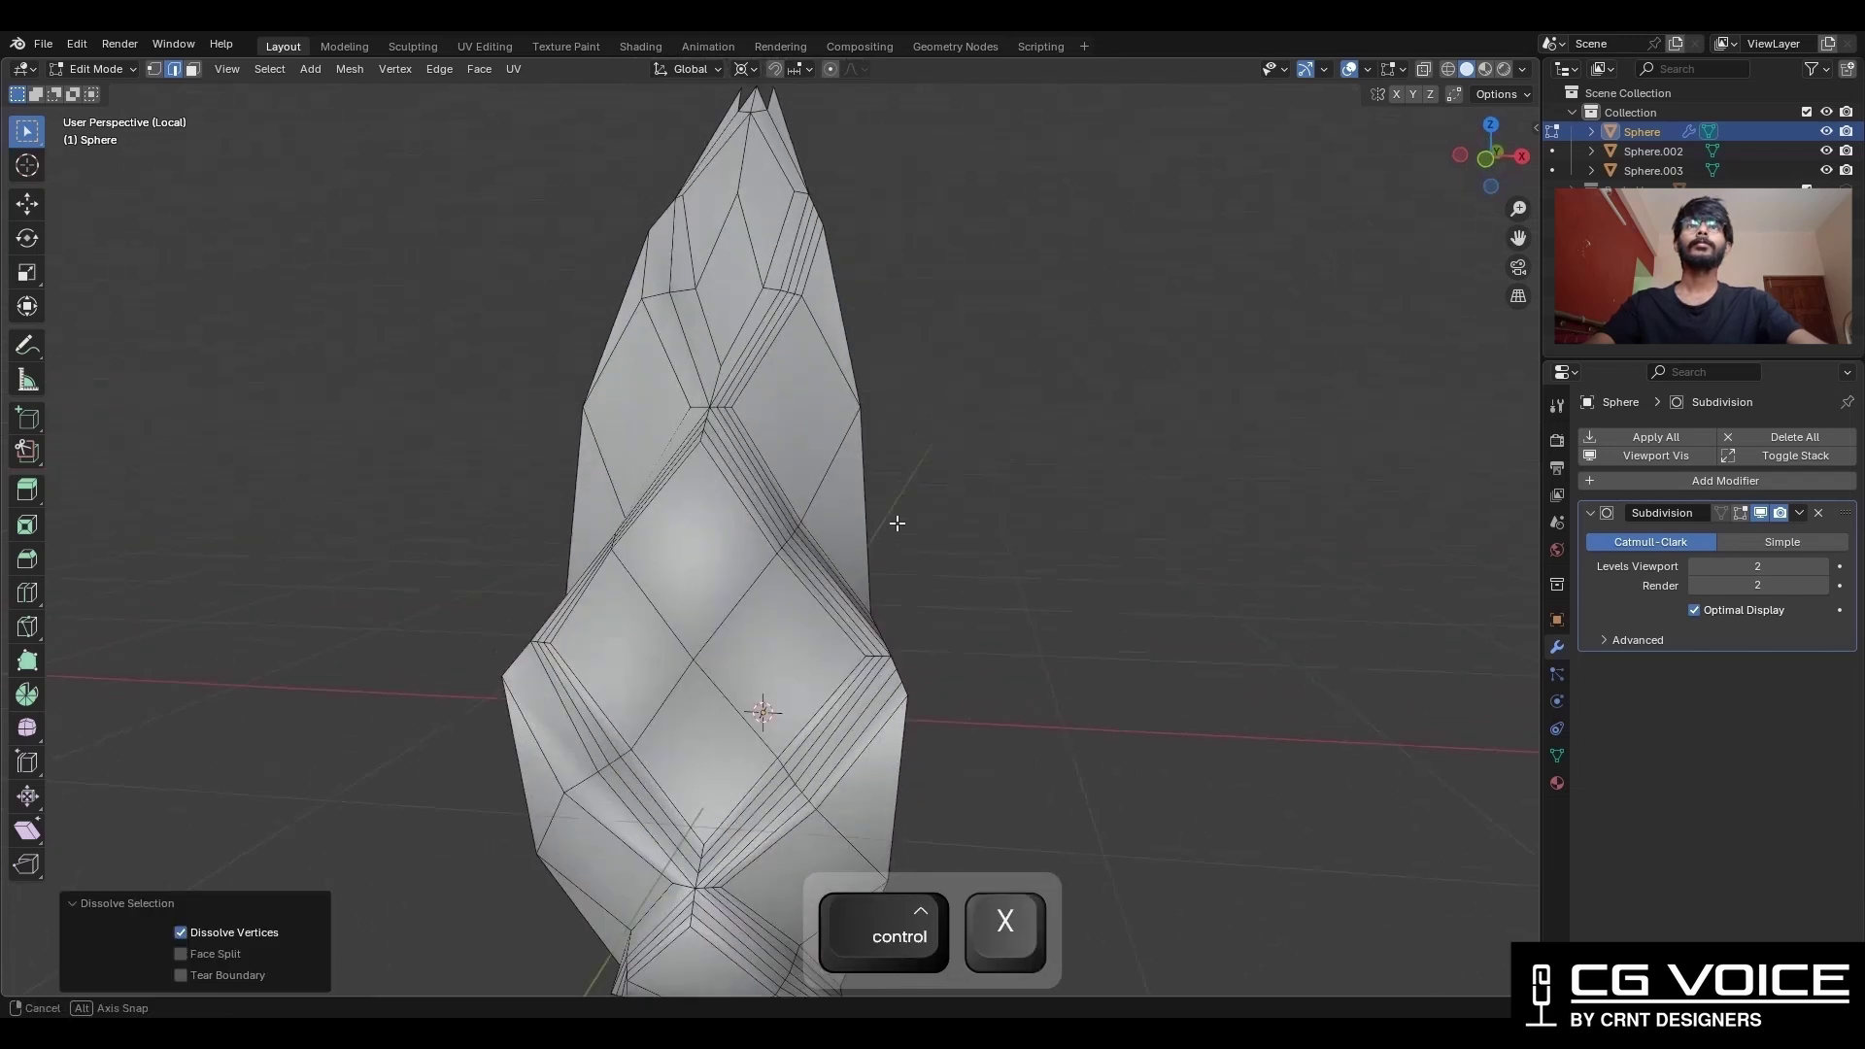
# Add supporting loop cuts on both sides of the middle cluster's lower border band, with slide factors 0.7 and -0.7.
pyautogui.hotkey('ctrl', 'r')
pyautogui.click(820, 461)
pyautogui.click(825, 454)
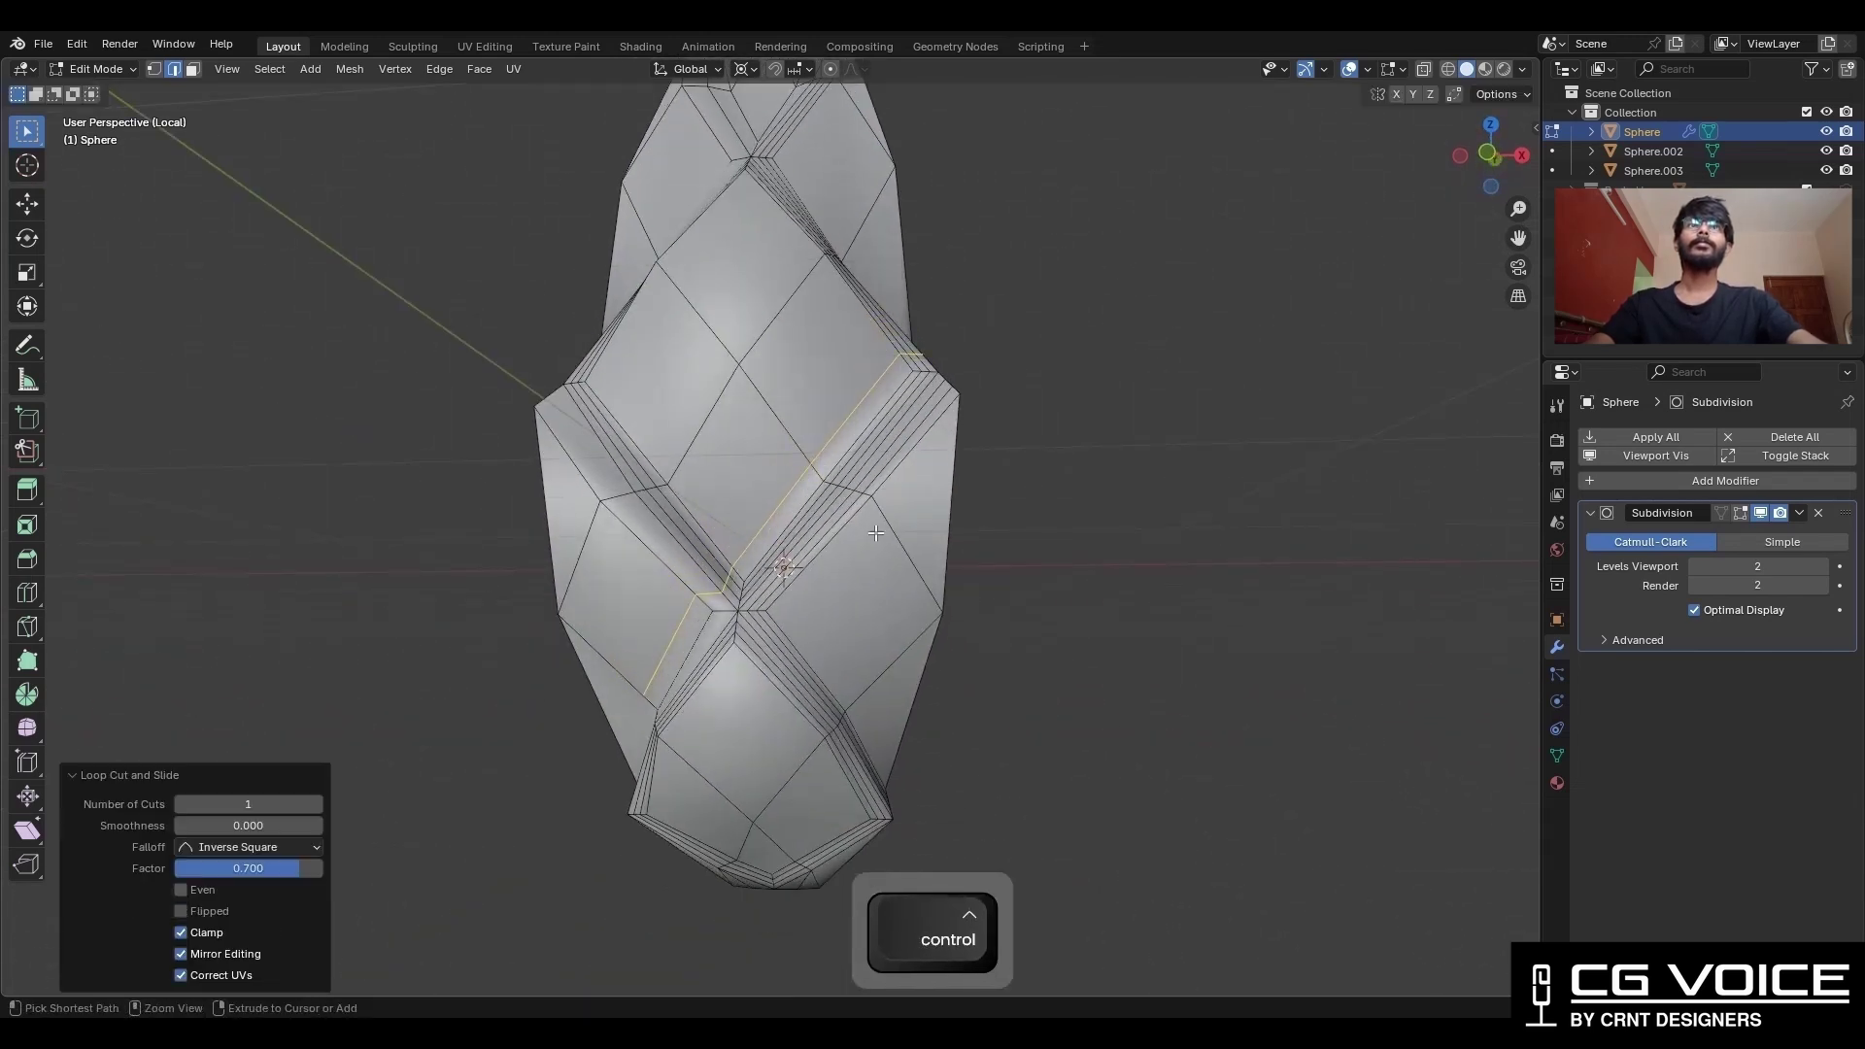
pyautogui.scroll(4, 826, 457)
pyautogui.hotkey('ctrl', 'r')
pyautogui.click(882, 543)
pyautogui.click(830, 641)
# Add a slid supporting loop cut around the lowest cluster's outer border and dissolve the surplus edges.
pyautogui.moveTo(830, 641); pyautogui.dragTo(837, 507, button='middle')
pyautogui.hotkey('ctrl', 'r')
pyautogui.click(845, 503)
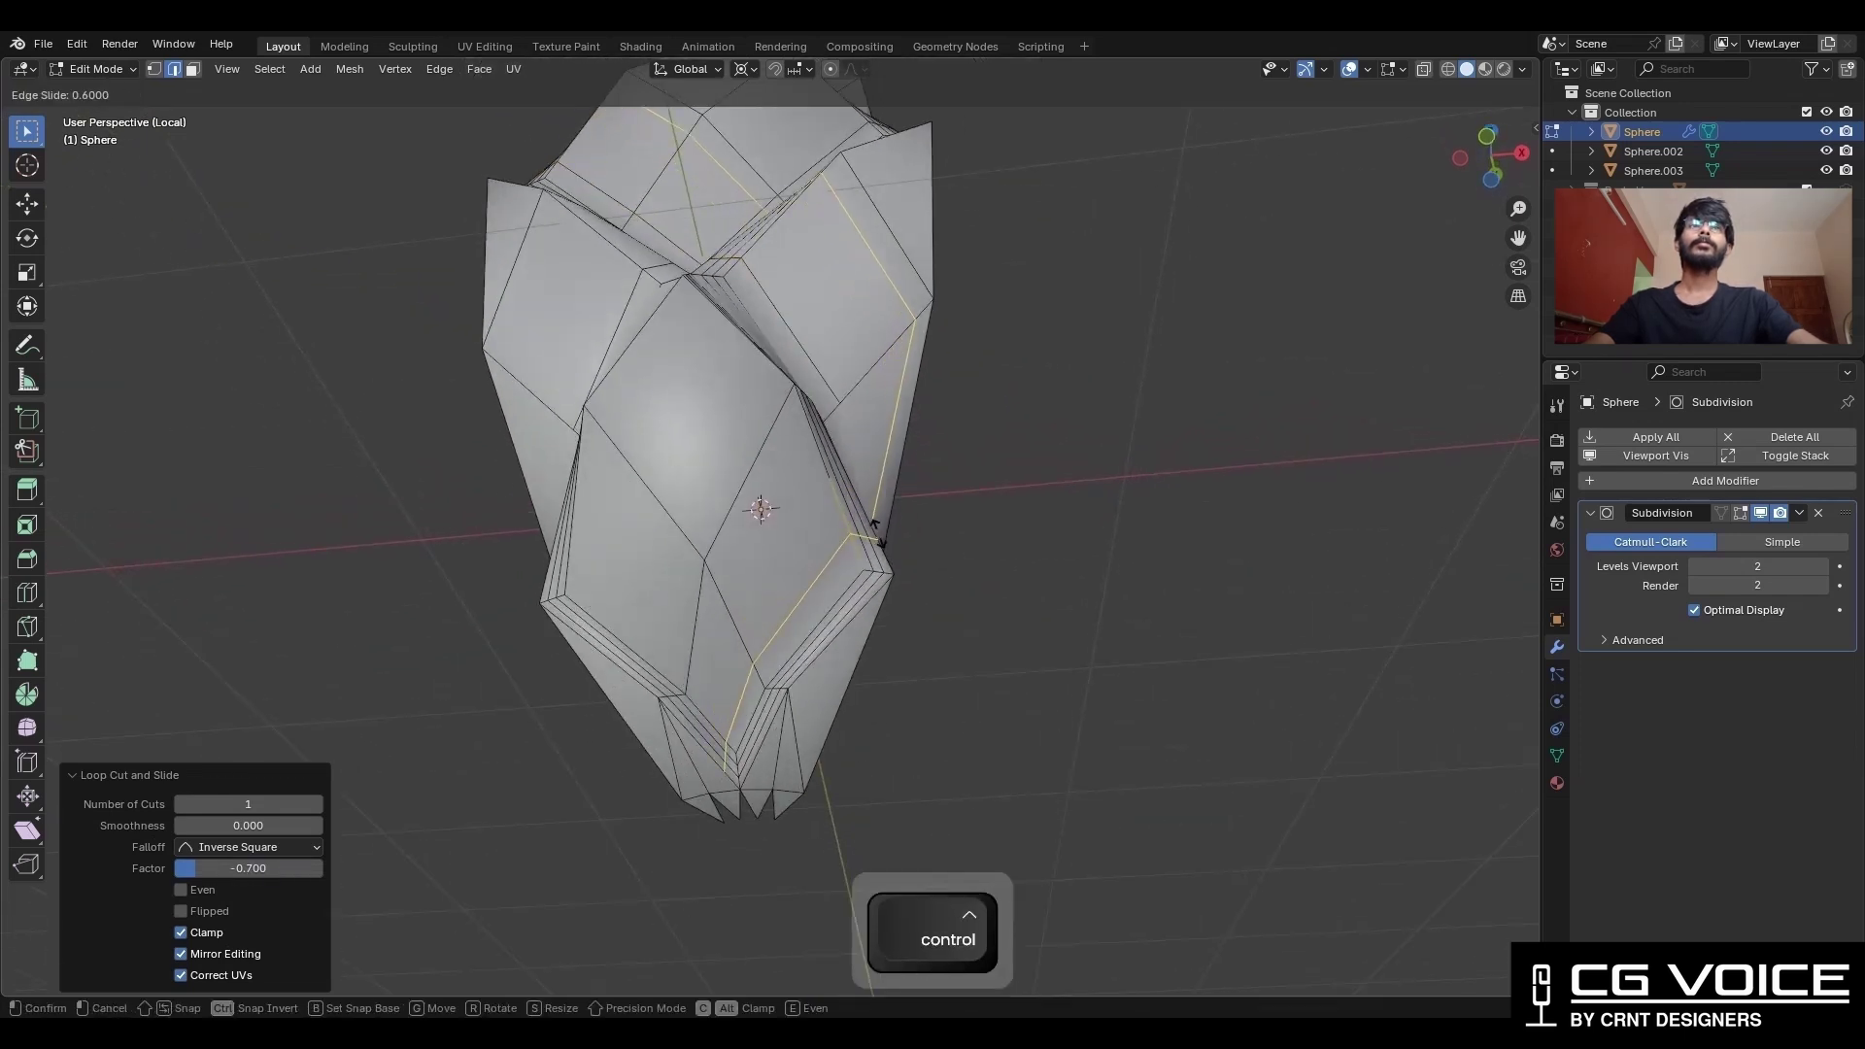
pyautogui.click(883, 537)
pyautogui.moveTo(883, 484); pyautogui.dragTo(869, 806, button='middle')
pyautogui.hotkey('ctrl', 'x')
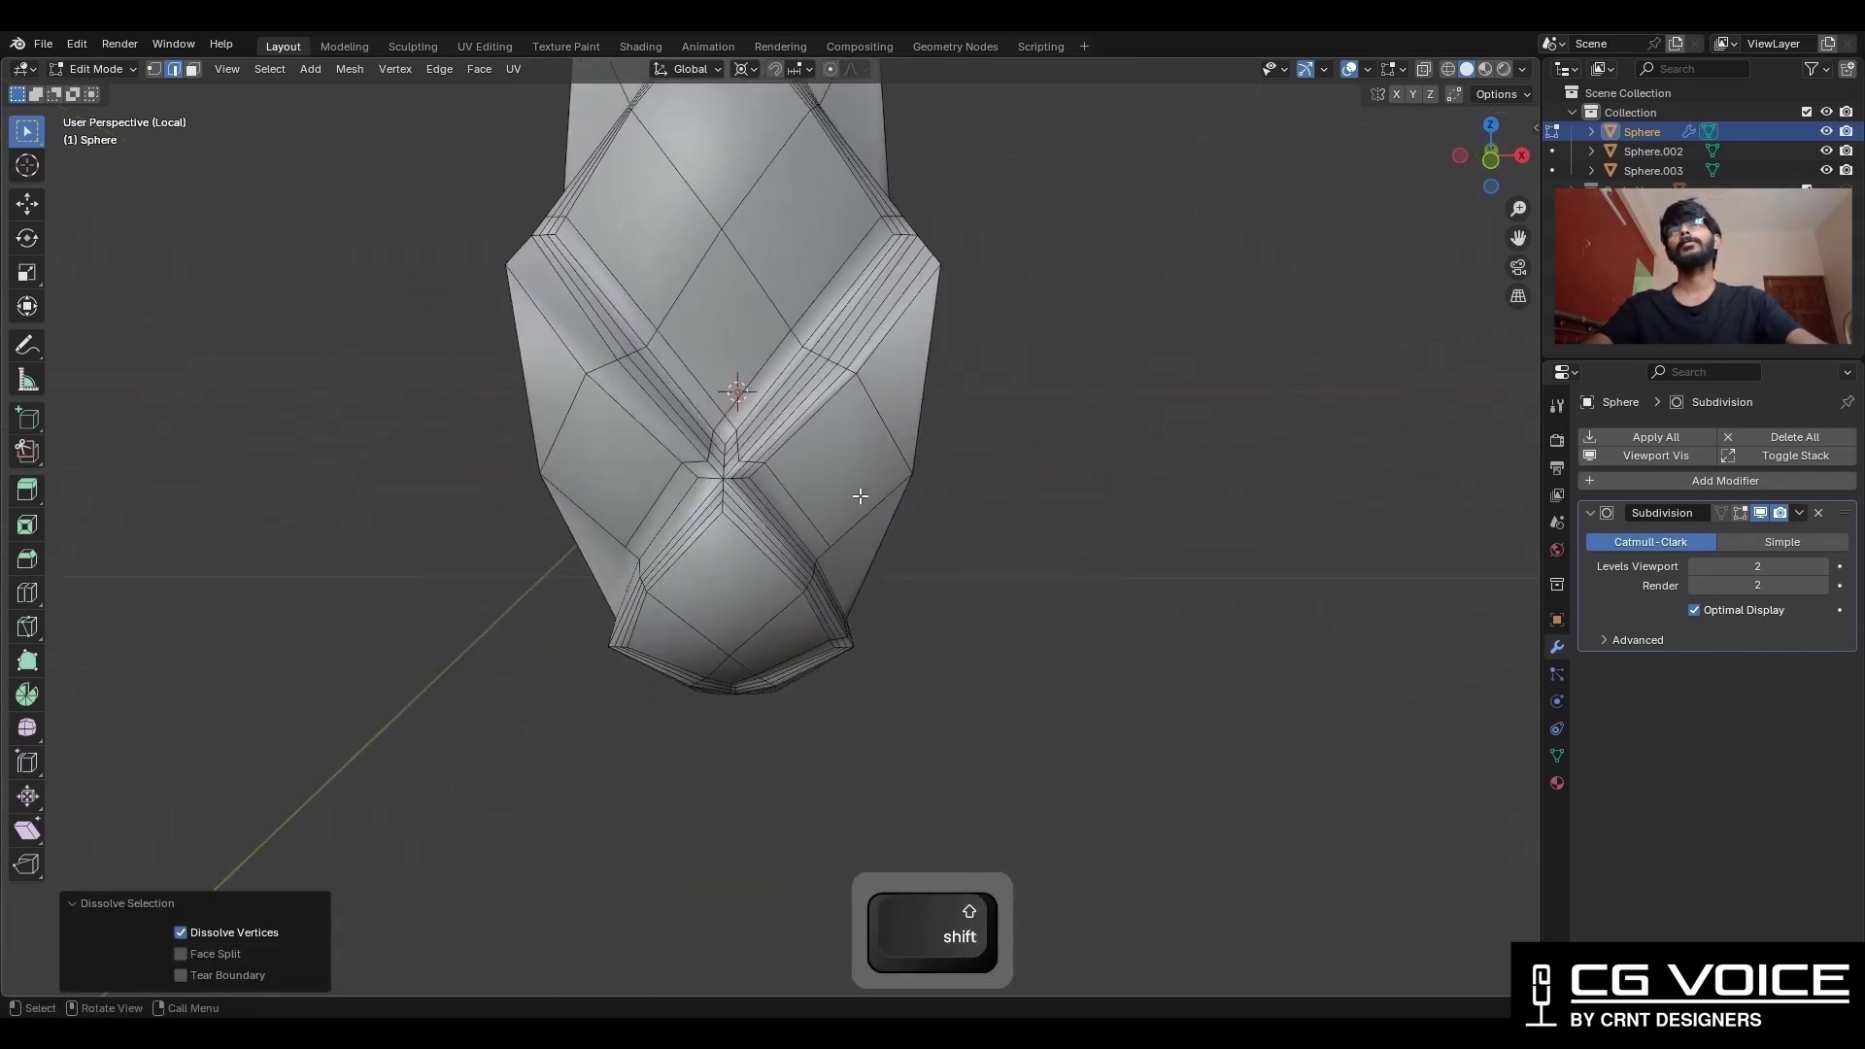
# Try to add another supporting loop cut beside the middle cluster's border band.
pyautogui.moveTo(869, 806); pyautogui.dragTo(869, 831, button='middle')
pyautogui.hotkey('ctrl', 'r')
pyautogui.click(794, 358)
pyautogui.click(791, 358)
pyautogui.hotkey('ctrl', 'z')
pyautogui.hotkey('ctrl', 'z')
# Dissolve the unwanted supporting edges and the leftover edge loop with their vertices.
pyautogui.hotkey('ctrl', 'x')
pyautogui.keyDown('alt'); pyautogui.click(889, 729); pyautogui.keyUp('alt')
pyautogui.hotkey('ctrl', 'x')
pyautogui.scroll(-3, 905, 625)
pyautogui.moveTo(905, 624); pyautogui.dragTo(899, 469, button='middle')
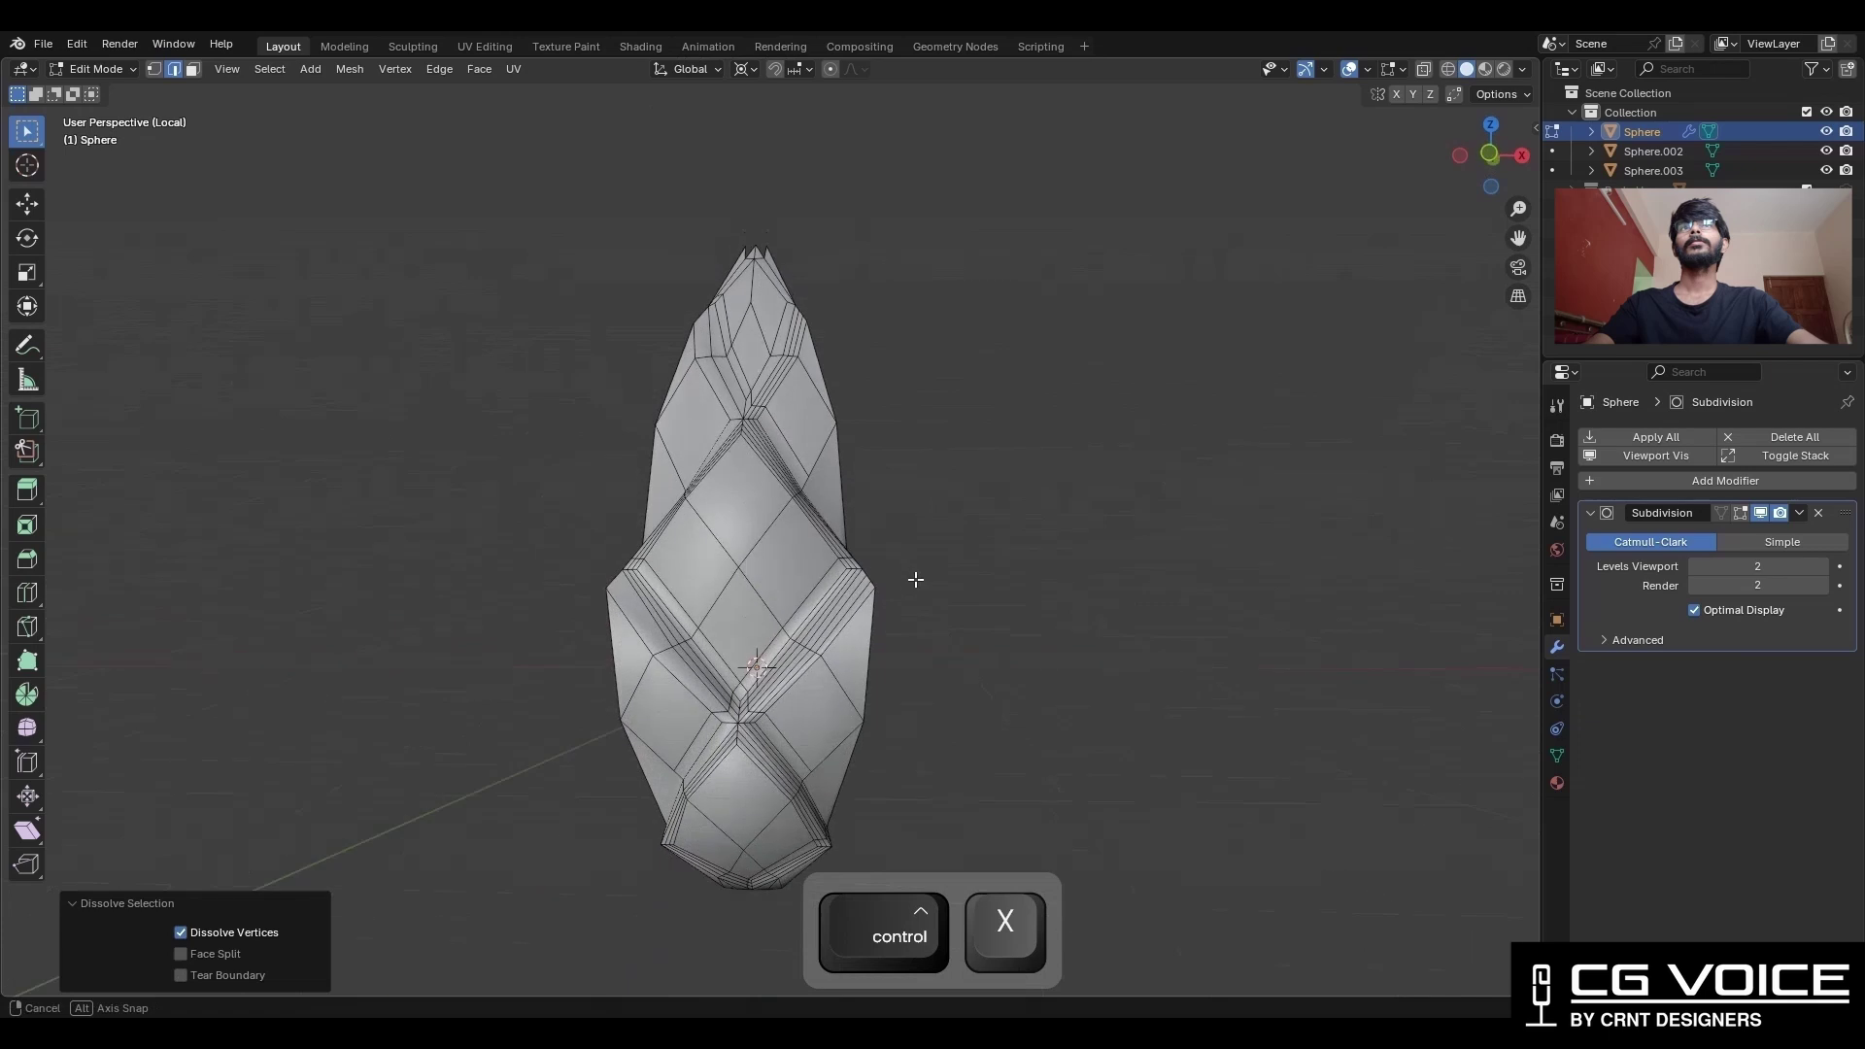
# Add a supporting loop cut inside the lowest cluster's upper border with a slide factor of -0.7.
pyautogui.press('Tab')
pyautogui.hotkey('alt', 'shift', 'z')
pyautogui.scroll(-3, 909, 507)
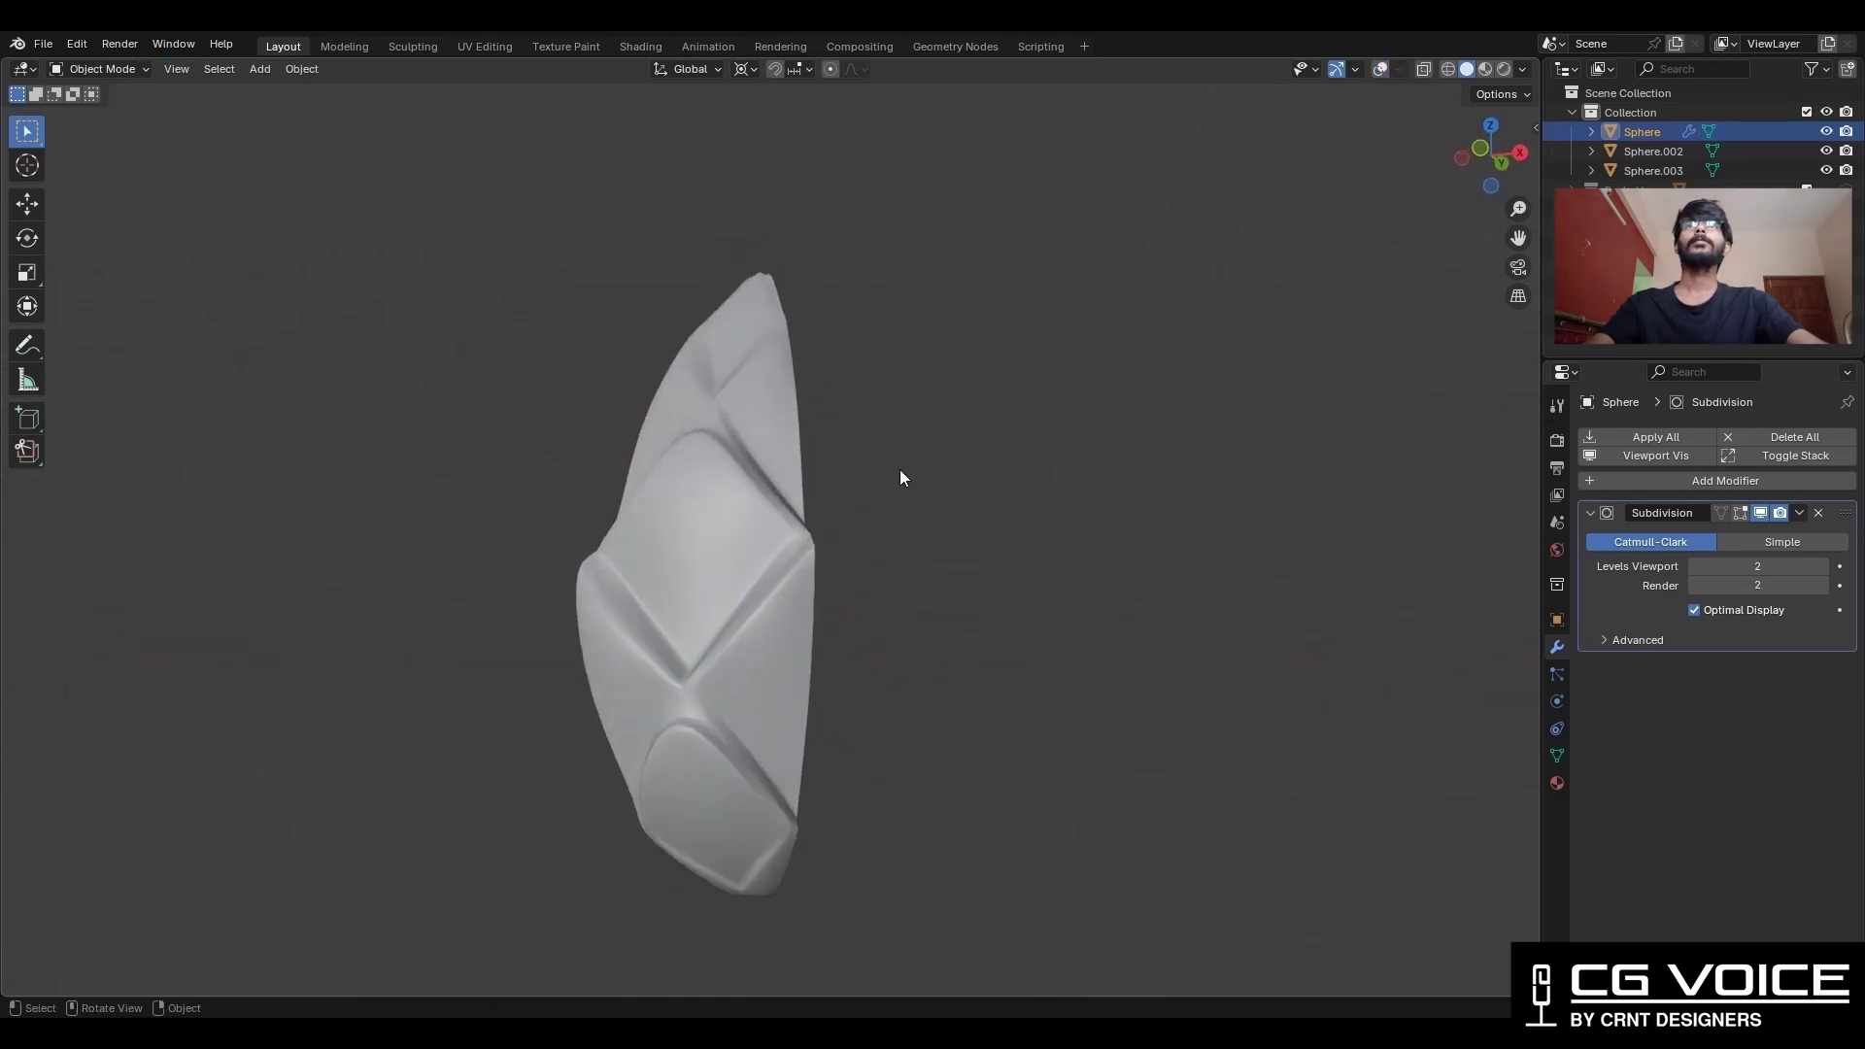
pyautogui.hotkey('shift', 'alt', 'z')
pyautogui.scroll(5, 741, 499)
pyautogui.press('Tab')
pyautogui.hotkey('ctrl', 'r')
pyautogui.click(864, 582)
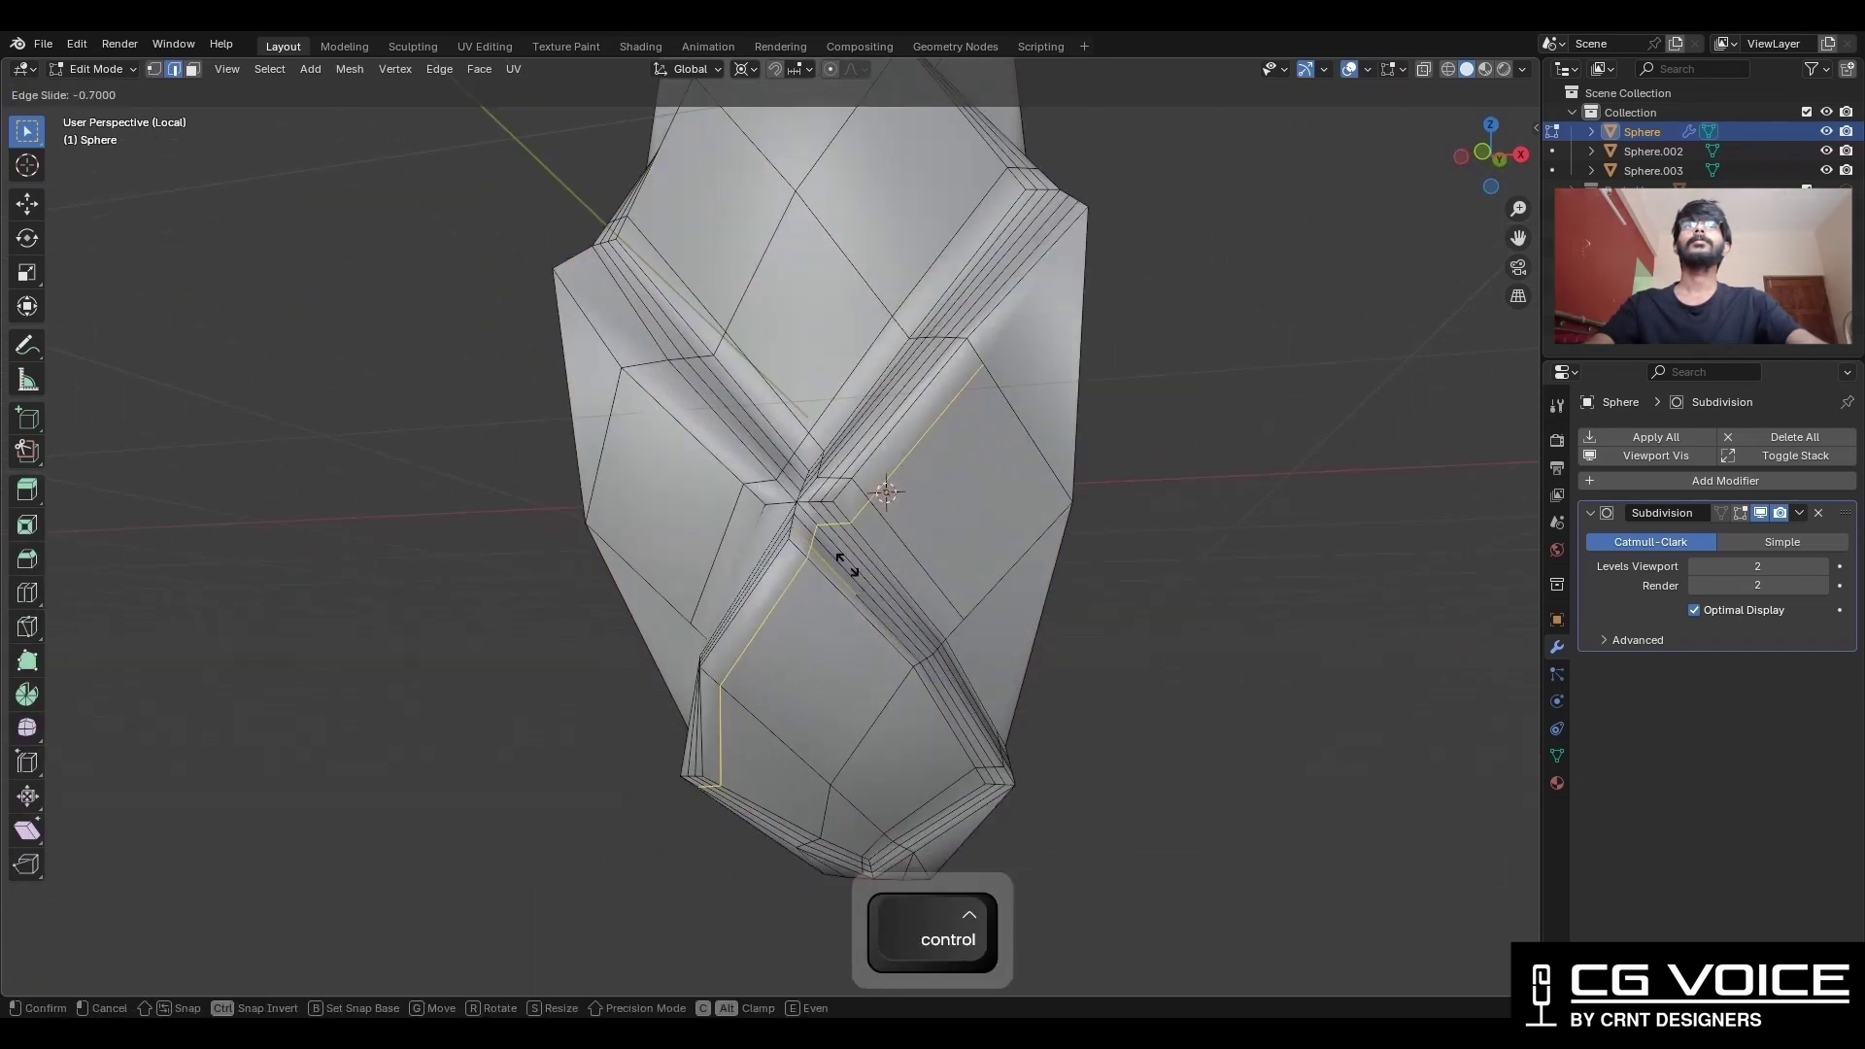
pyautogui.click(841, 557)
# Add a supporting loop cut inside the middle cluster's upper border with a slide factor of -0.7.
pyautogui.moveTo(879, 389); pyautogui.dragTo(820, 330, button='middle')
pyautogui.hotkey('ctrl', 'r')
pyautogui.click(776, 292)
pyautogui.keyDown('ctrl'); pyautogui.click(772, 285); pyautogui.keyUp('ctrl')
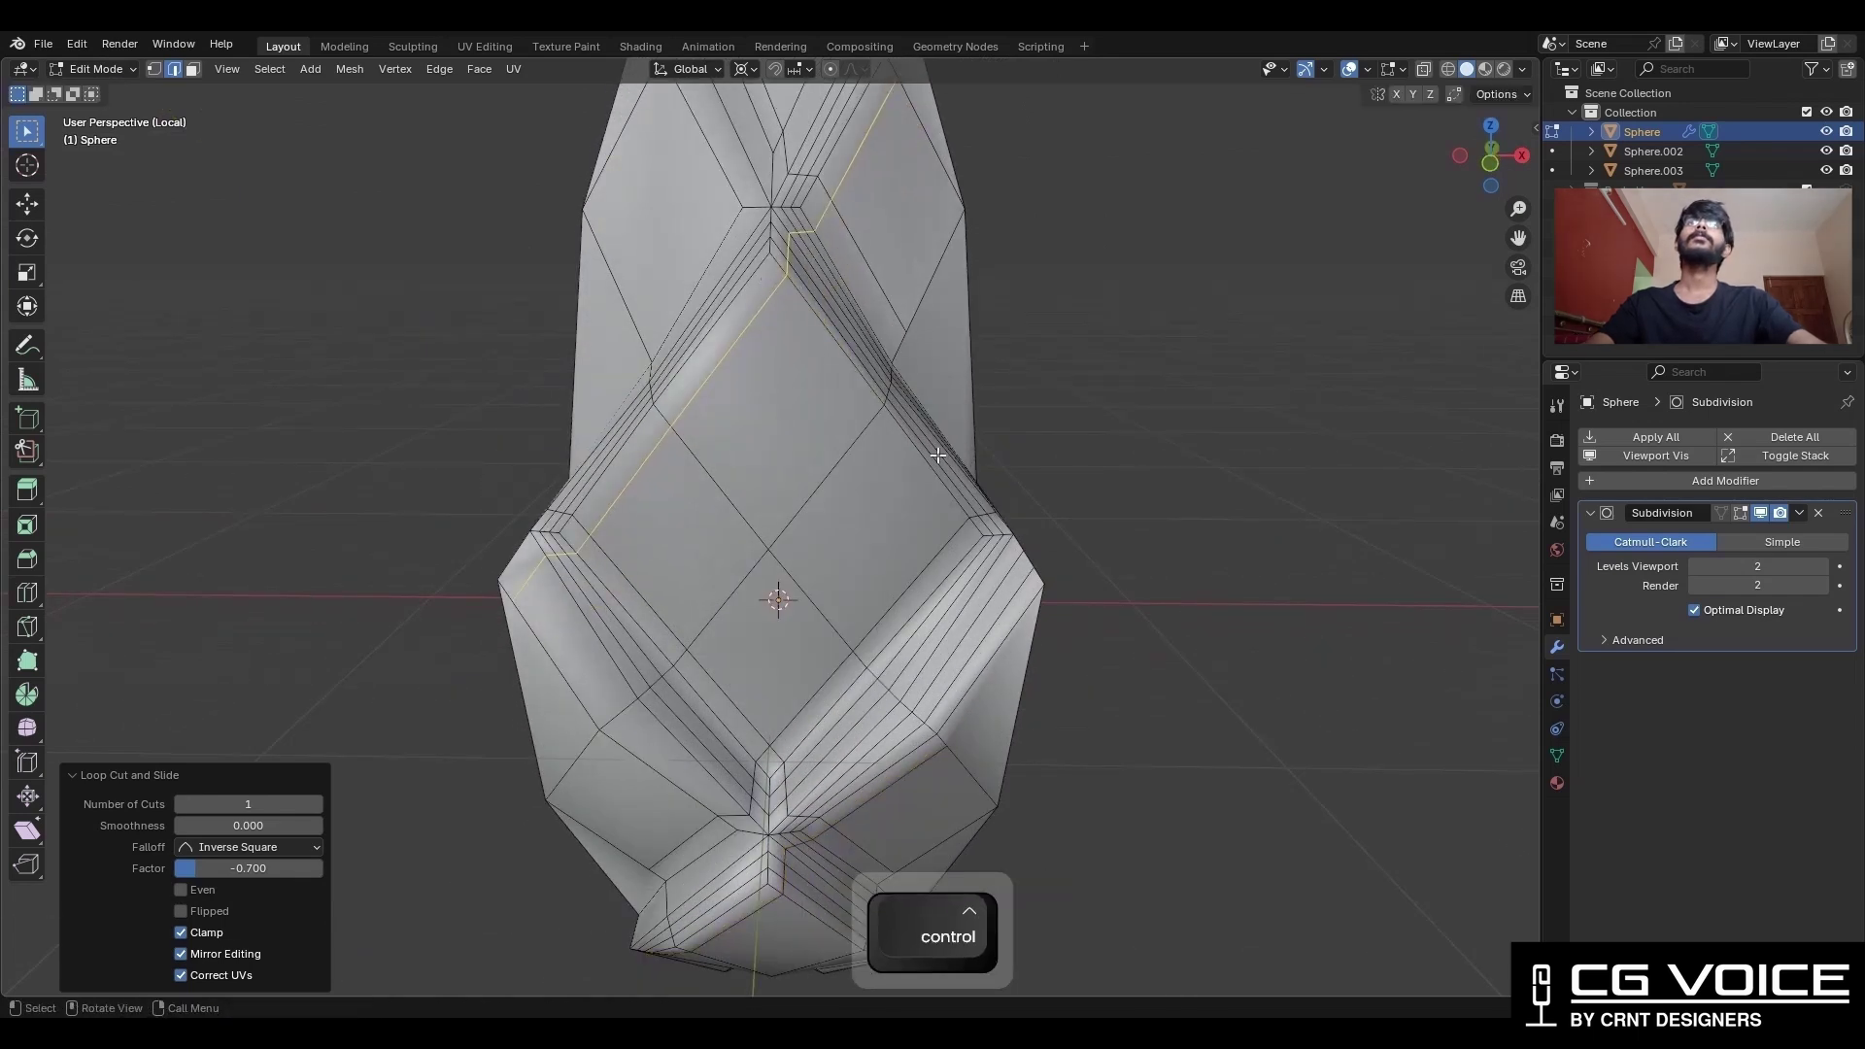
pyautogui.scroll(-2, 778, 291)
pyautogui.keyDown('shift'); pyautogui.moveTo(806, 117); pyautogui.dragTo(782, 291, button='middle'); pyautogui.keyUp('shift')
pyautogui.press('Escape')
# Select the entire wedge mesh and symmetrize it.
pyautogui.scroll(-3, 903, 379)
pyautogui.moveTo(806, 460); pyautogui.dragTo(794, 407, button='middle')
pyautogui.press('a')
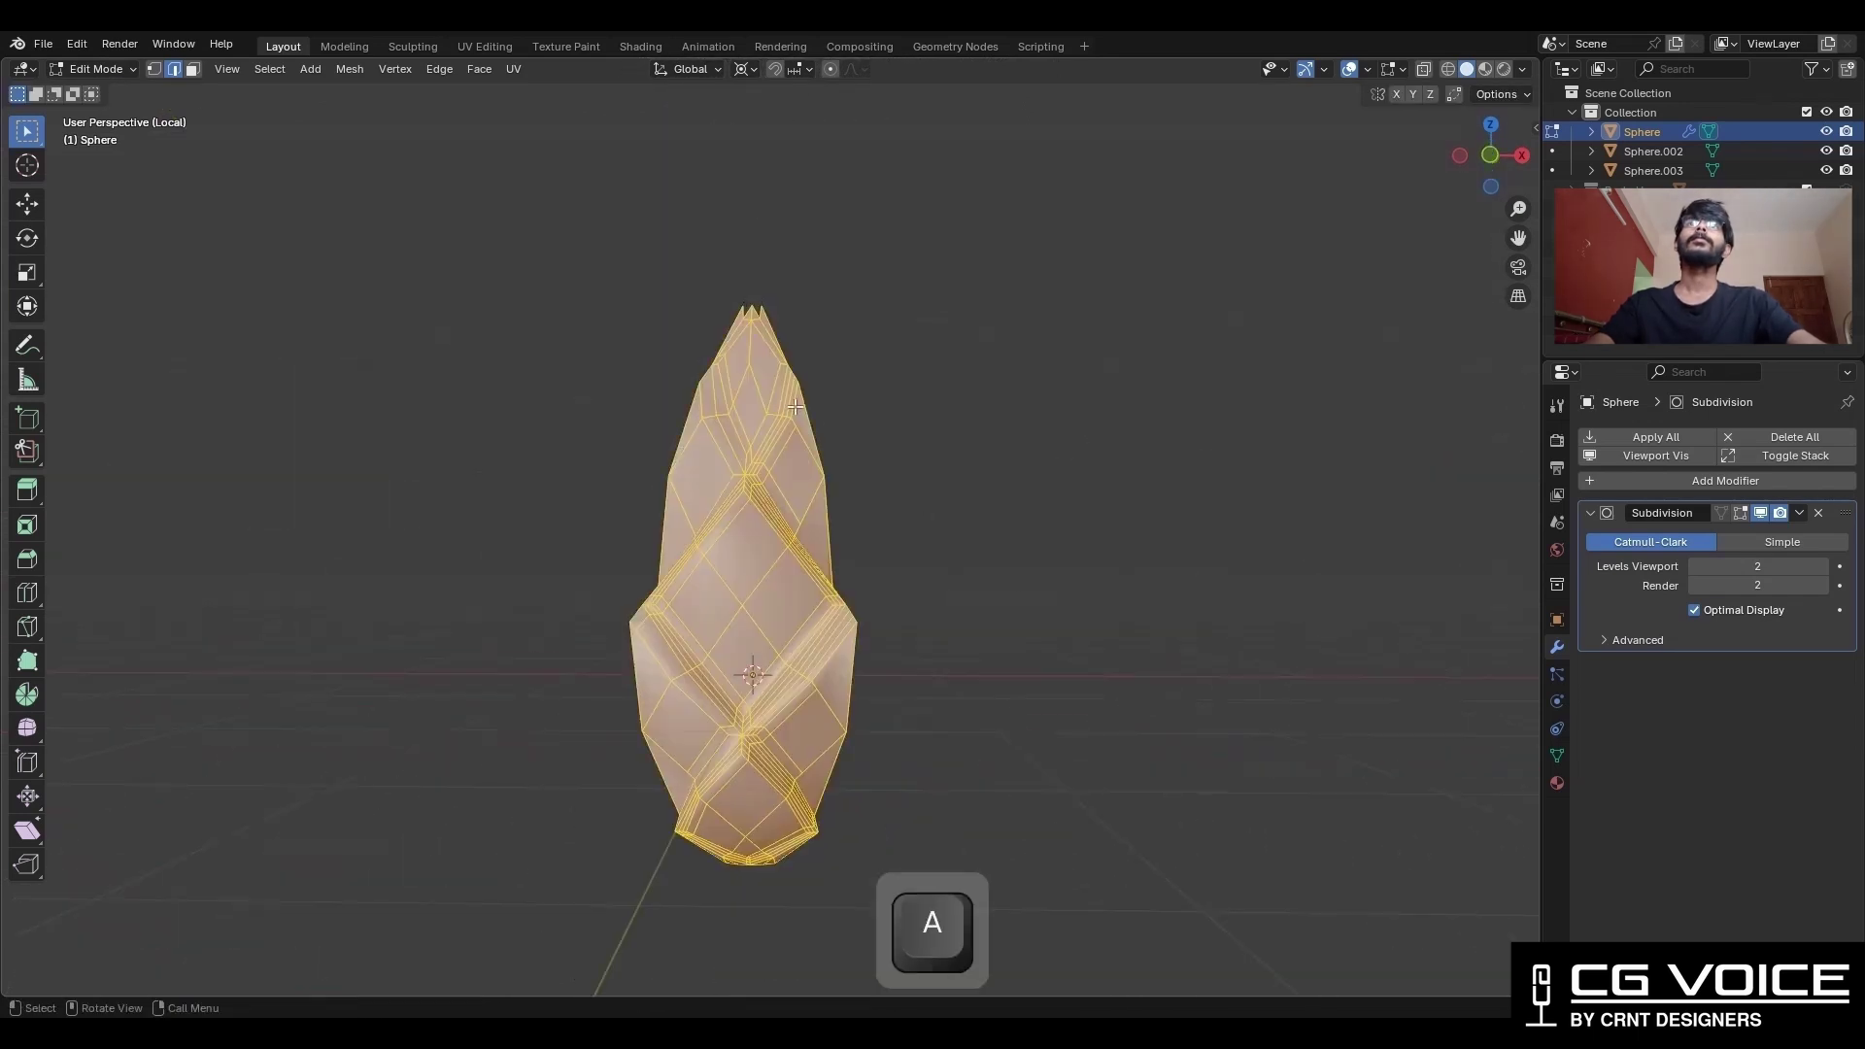
pyautogui.click(360, 68)
pyautogui.click(400, 342)
pyautogui.press('Tab')
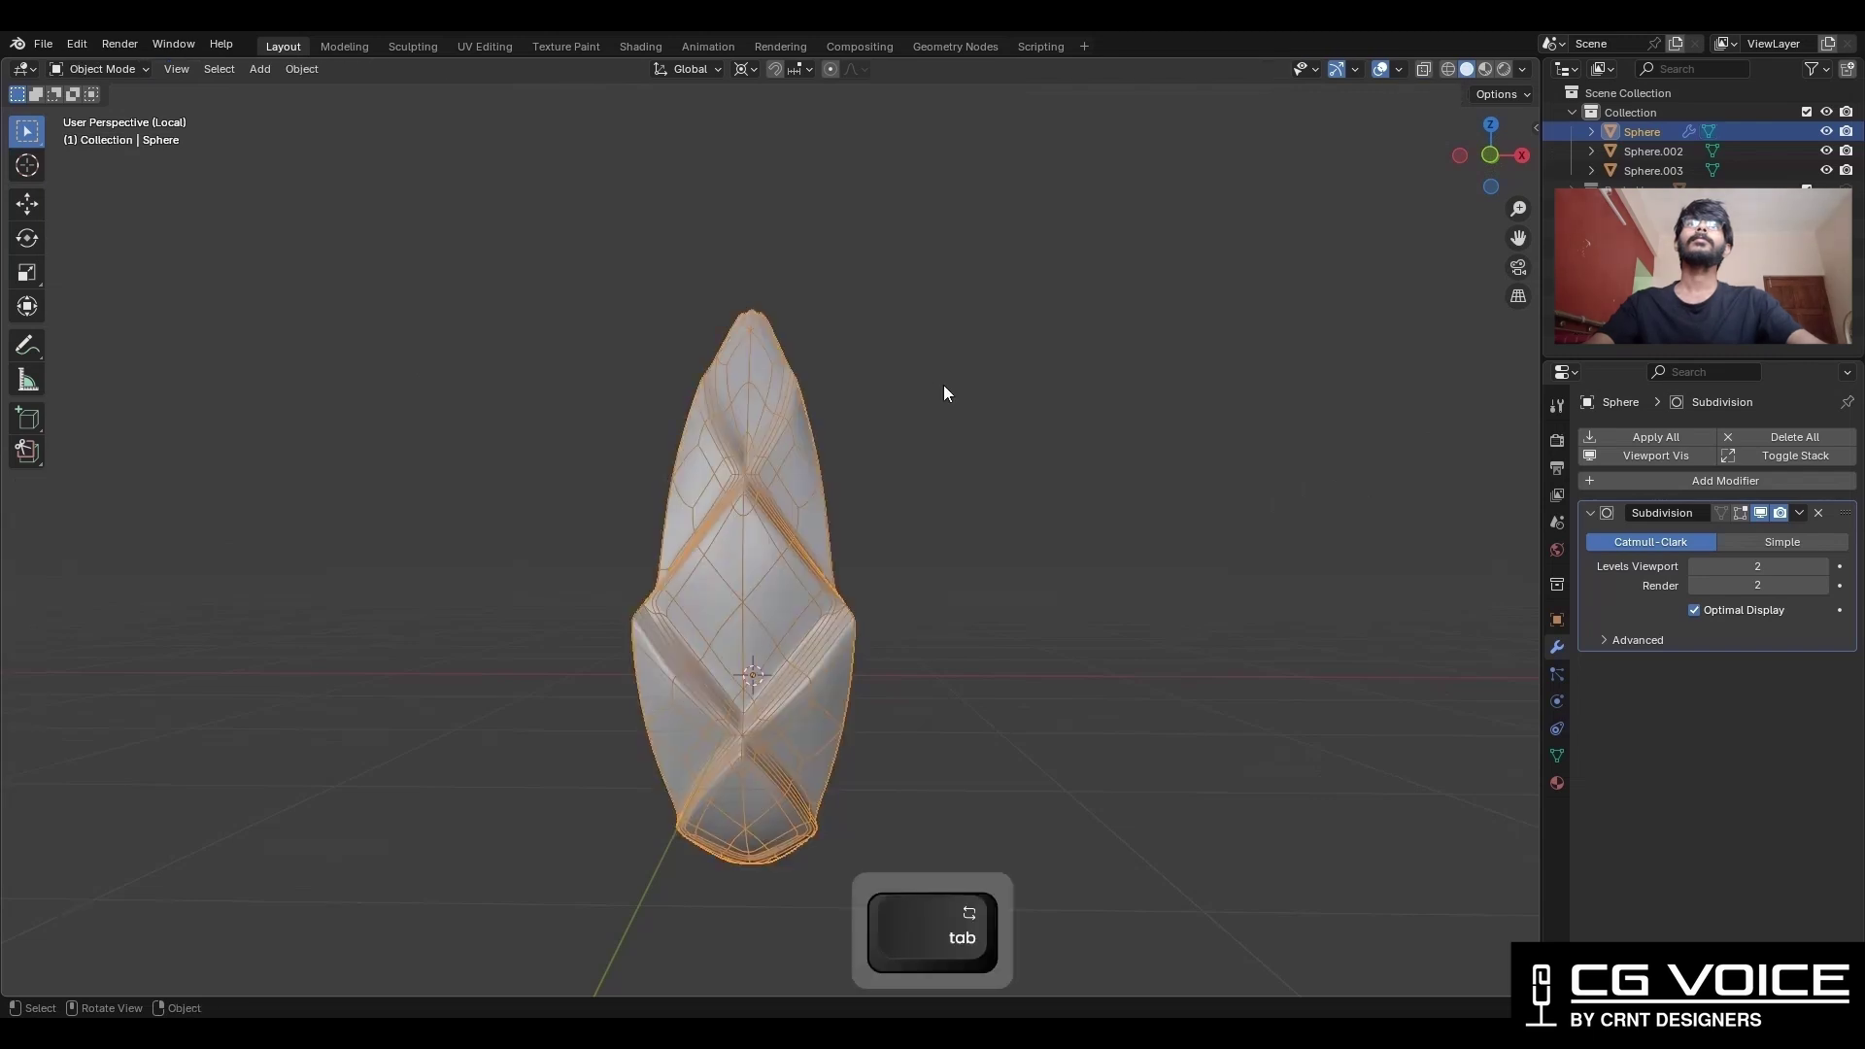
pyautogui.hotkey('alt', 'shift', 'z')
pyautogui.moveTo(819, 562)
pyautogui.mouseDown(button='middle')
pyautogui.moveTo(679, 550)
pyautogui.moveTo(870, 534)
pyautogui.moveTo(924, 437)
pyautogui.moveTo(990, 554)
pyautogui.moveTo(972, 534)
pyautogui.mouseUp(button='middle')
# Knife supporting edges across the corners of the lower and upper side clusters on the wedge's right half.
pyautogui.press('Tab')
pyautogui.press('1')
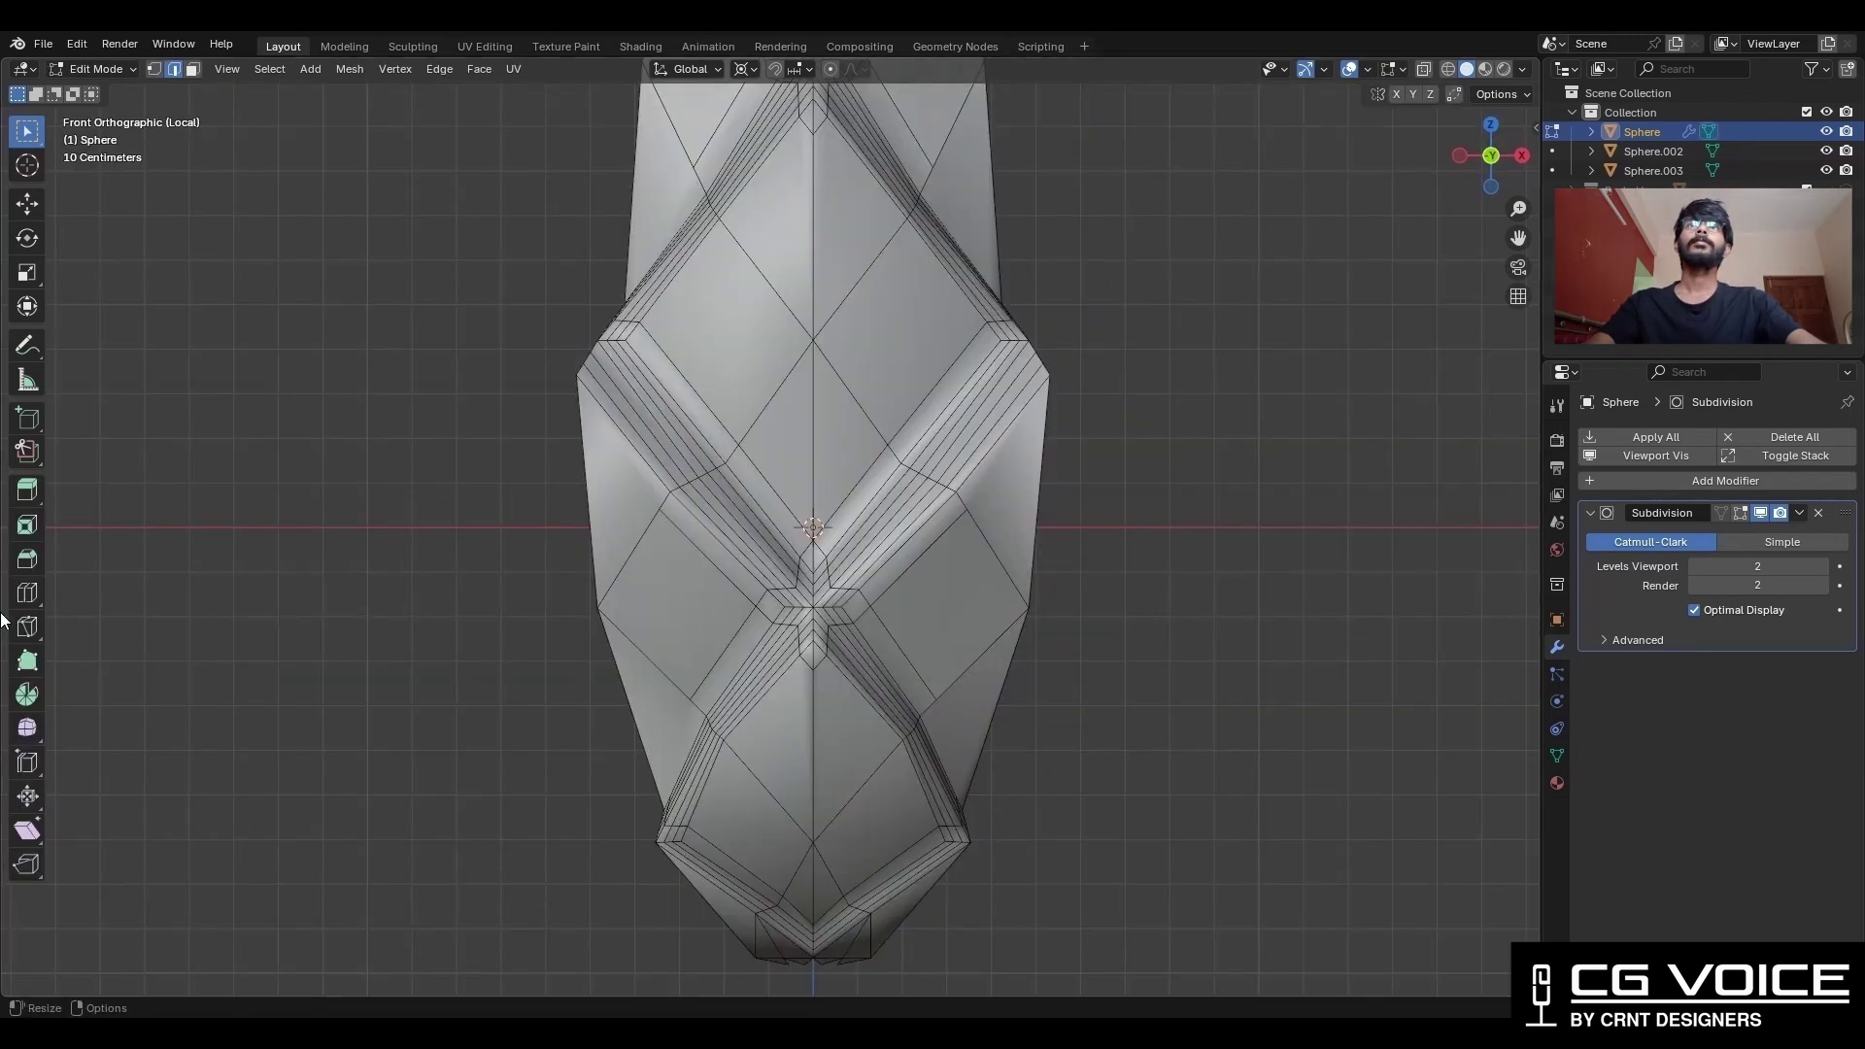
pyautogui.press('space')
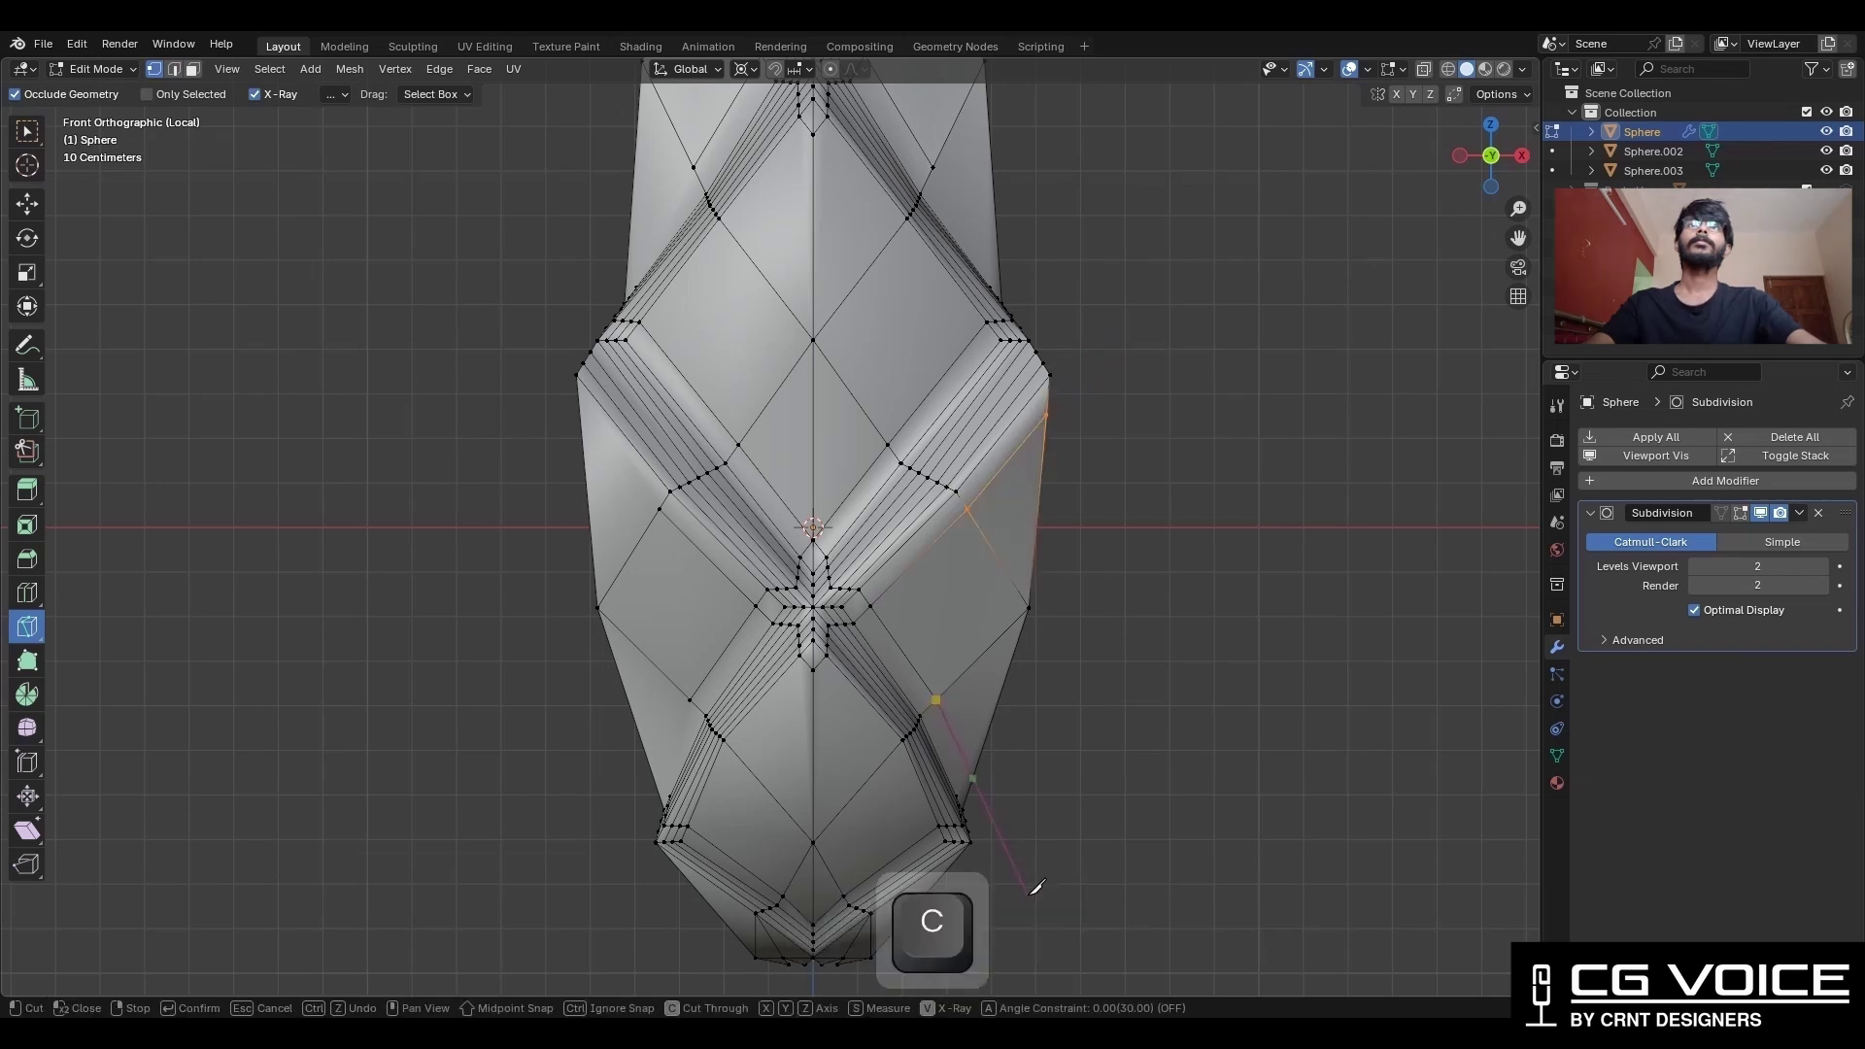
pyautogui.keyDown('shift'); pyautogui.scroll(5, 1041, 499); pyautogui.keyUp('shift')
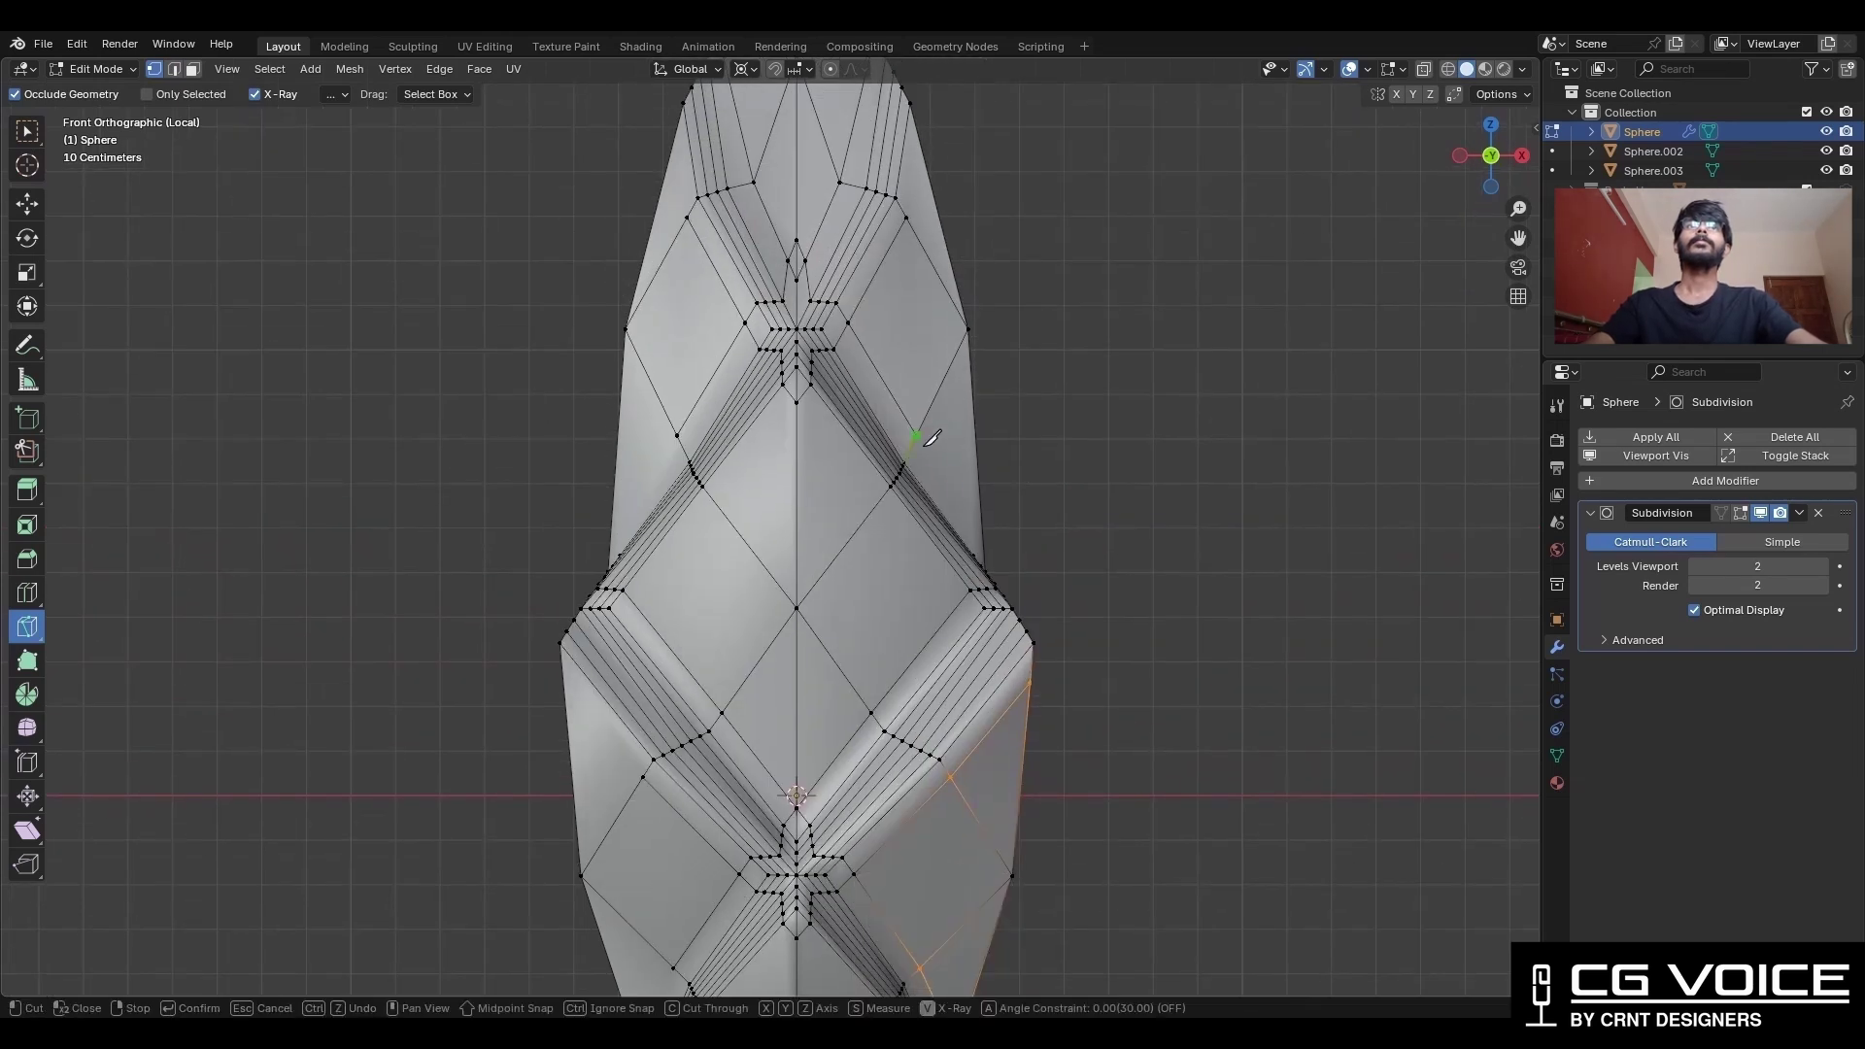
pyautogui.press('space')
pyautogui.keyDown('shift'); pyautogui.moveTo(1035, 414); pyautogui.dragTo(1041, 648, button='middle'); pyautogui.keyUp('shift')
pyautogui.scroll(-1, 902, 461)
pyautogui.click(948, 286)
pyautogui.press('space')
# Examine the smoothed wedge in Object Mode with the overlays hidden.
pyautogui.moveTo(902, 304)
pyautogui.keyDown('shift'); pyautogui.mouseDown(button='middle')
pyautogui.moveTo(886, 333)
pyautogui.moveTo(868, 298)
pyautogui.mouseUp(button='middle'); pyautogui.keyUp('shift')
pyautogui.scroll(2, 819, 333)
pyautogui.press('Tab')
pyautogui.scroll(-4, 844, 383)
pyautogui.keyDown('shift'); pyautogui.moveTo(873, 491); pyautogui.dragTo(864, 369, button='middle'); pyautogui.keyUp('shift')
pyautogui.hotkey('alt', 'shift', 'z')
pyautogui.scroll(3, 870, 474)
pyautogui.hotkey('alt', 'shift', 'z')
# Add two centred loop cuts along the border band of the upper diamond cluster.
pyautogui.press('Tab')
pyautogui.moveTo(864, 369); pyautogui.dragTo(798, 370, button='middle')
pyautogui.hotkey('ctrl', 'r')
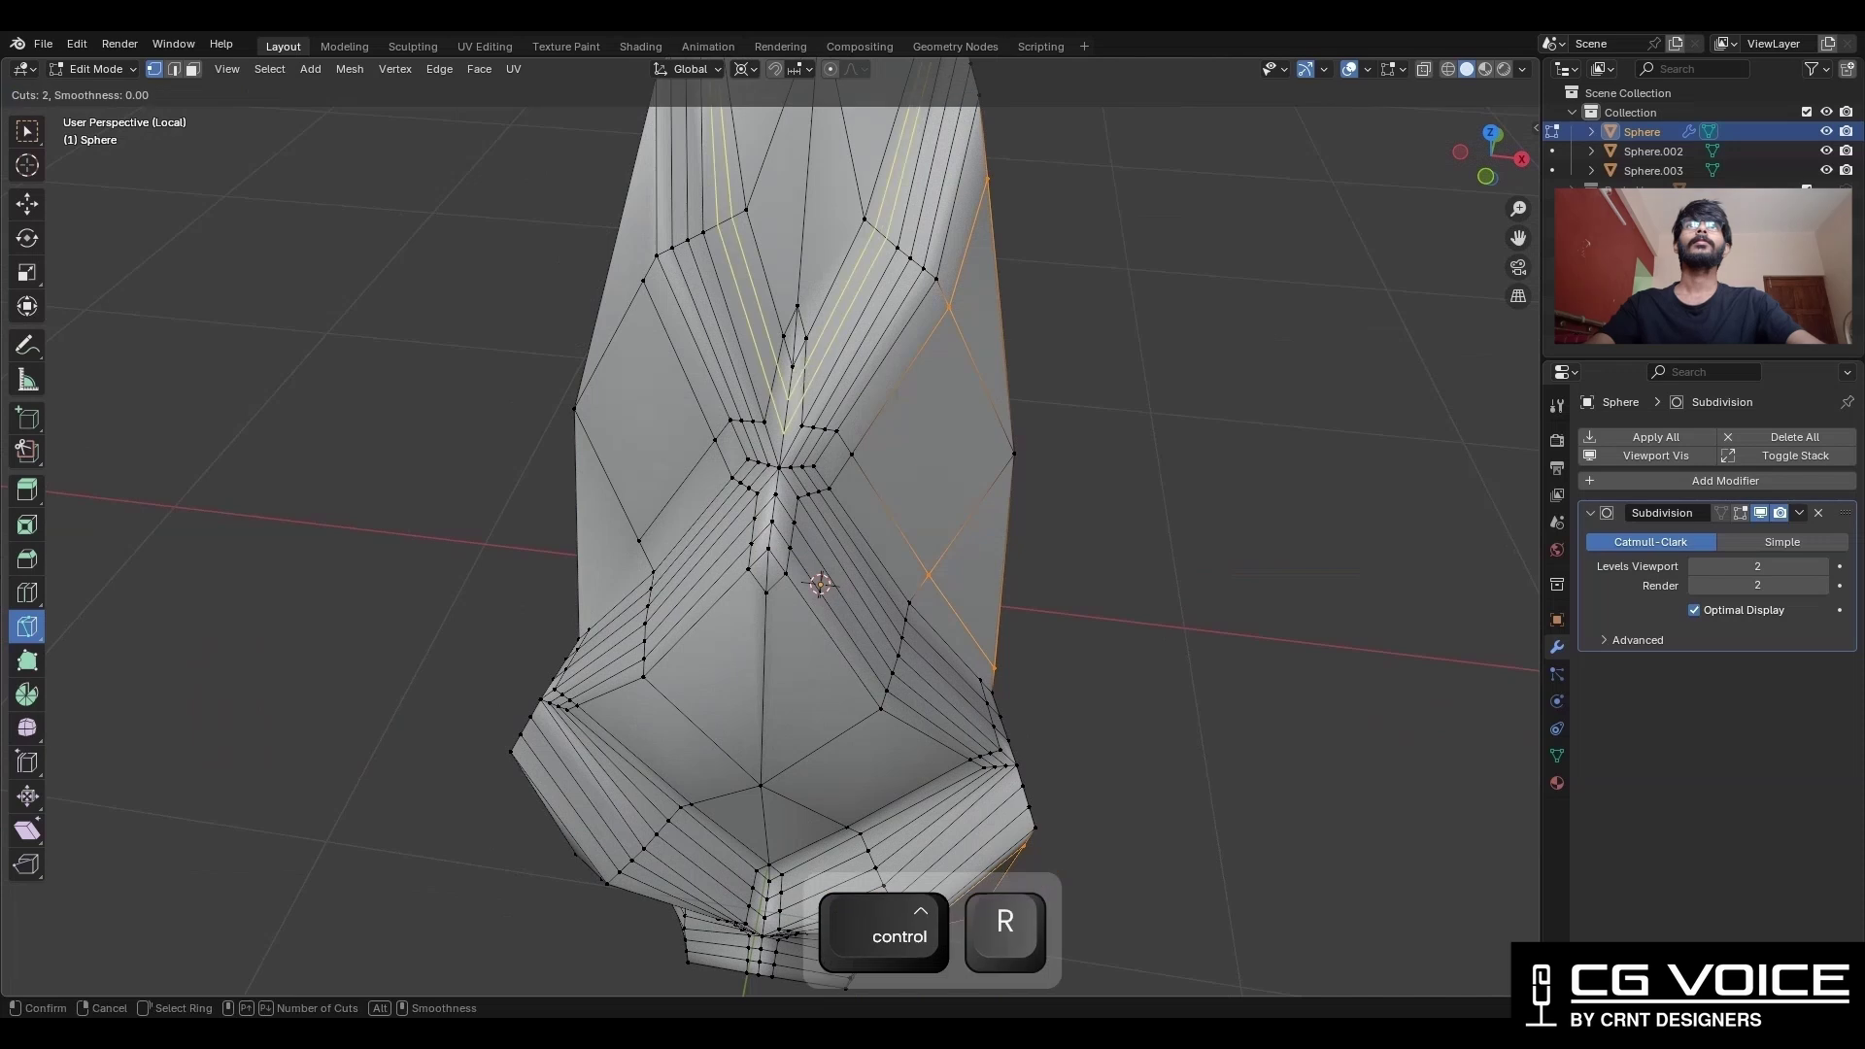
pyautogui.click(835, 361)
pyautogui.rightClick(835, 362)
pyautogui.press('Tab')
pyautogui.moveTo(935, 487); pyautogui.dragTo(956, 487, button='middle')
pyautogui.scroll(-3, 956, 486)
pyautogui.press('Tab')
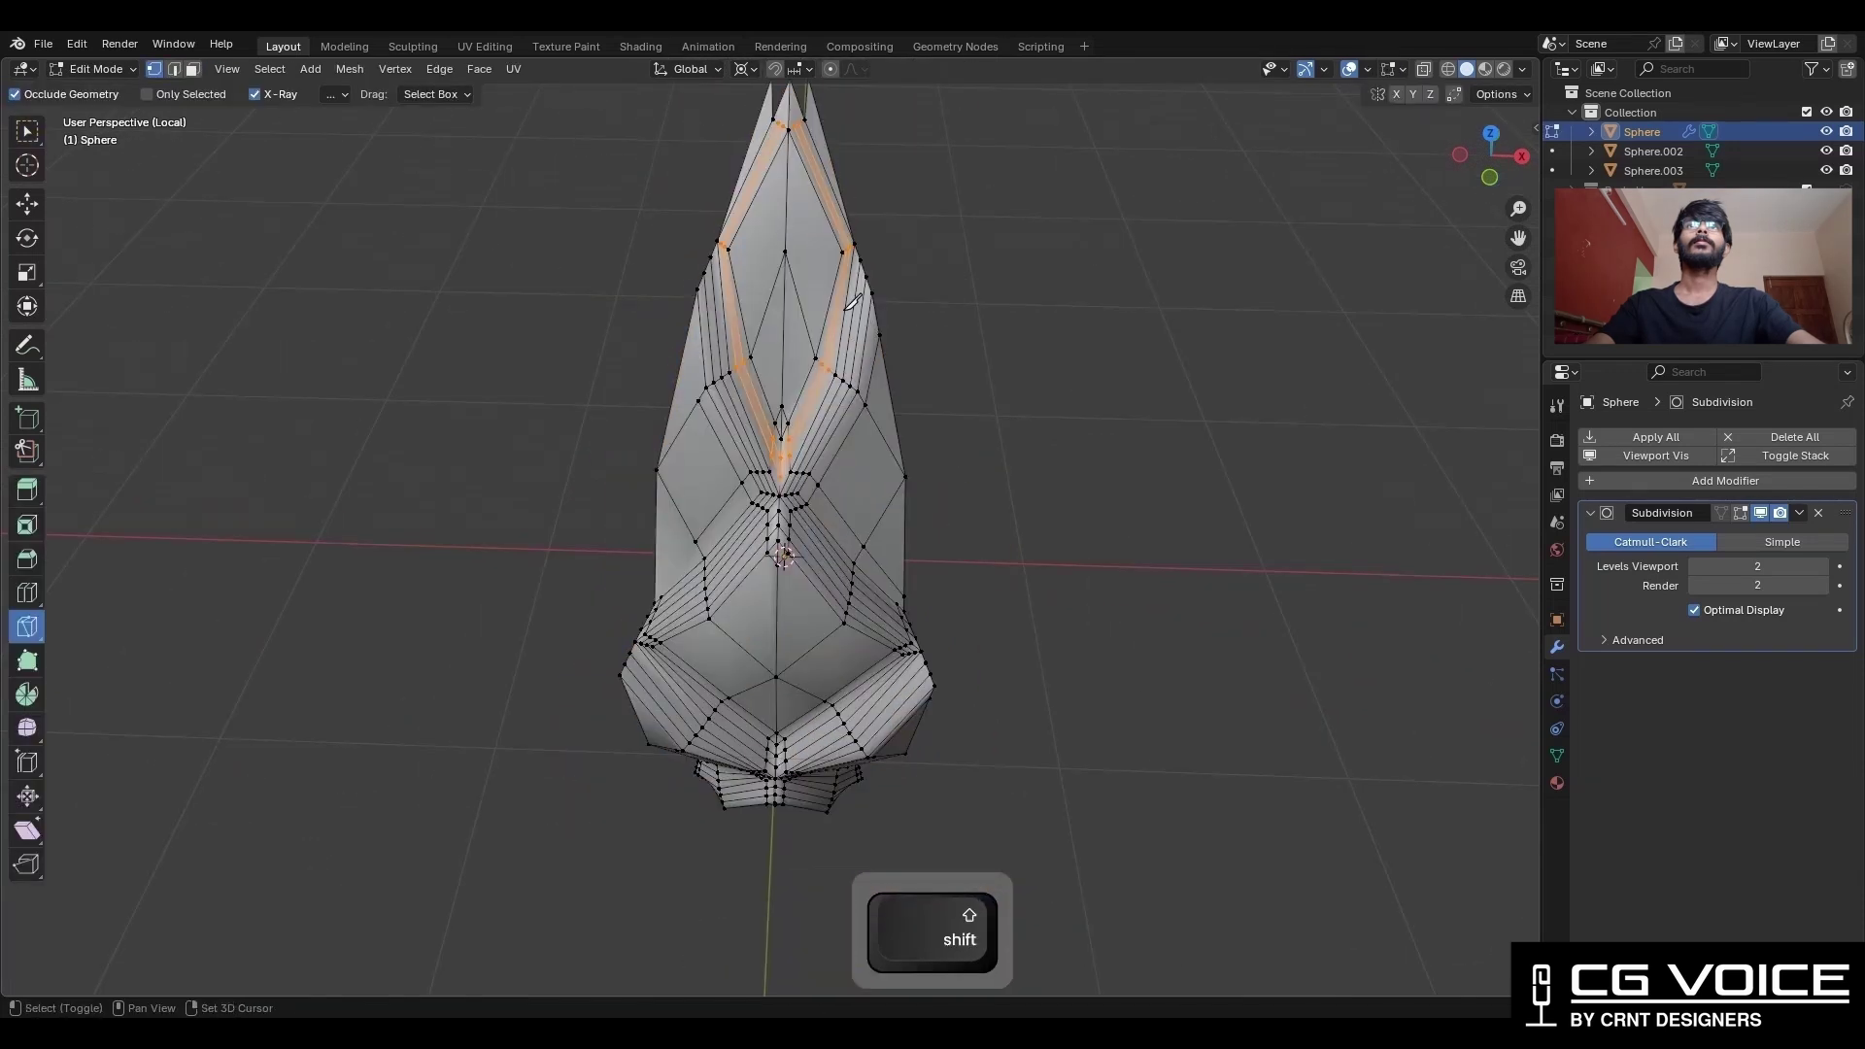
# Knife a horizontal cut through the right side of the wedge's tip and another across the upper side cluster's outer edge.
pyautogui.keyDown('shift'); pyautogui.moveTo(846, 310); pyautogui.dragTo(859, 546, button='middle'); pyautogui.keyUp('shift')
pyautogui.scroll(5, 859, 547)
pyautogui.press('KP_1')
pyautogui.click(940, 256)
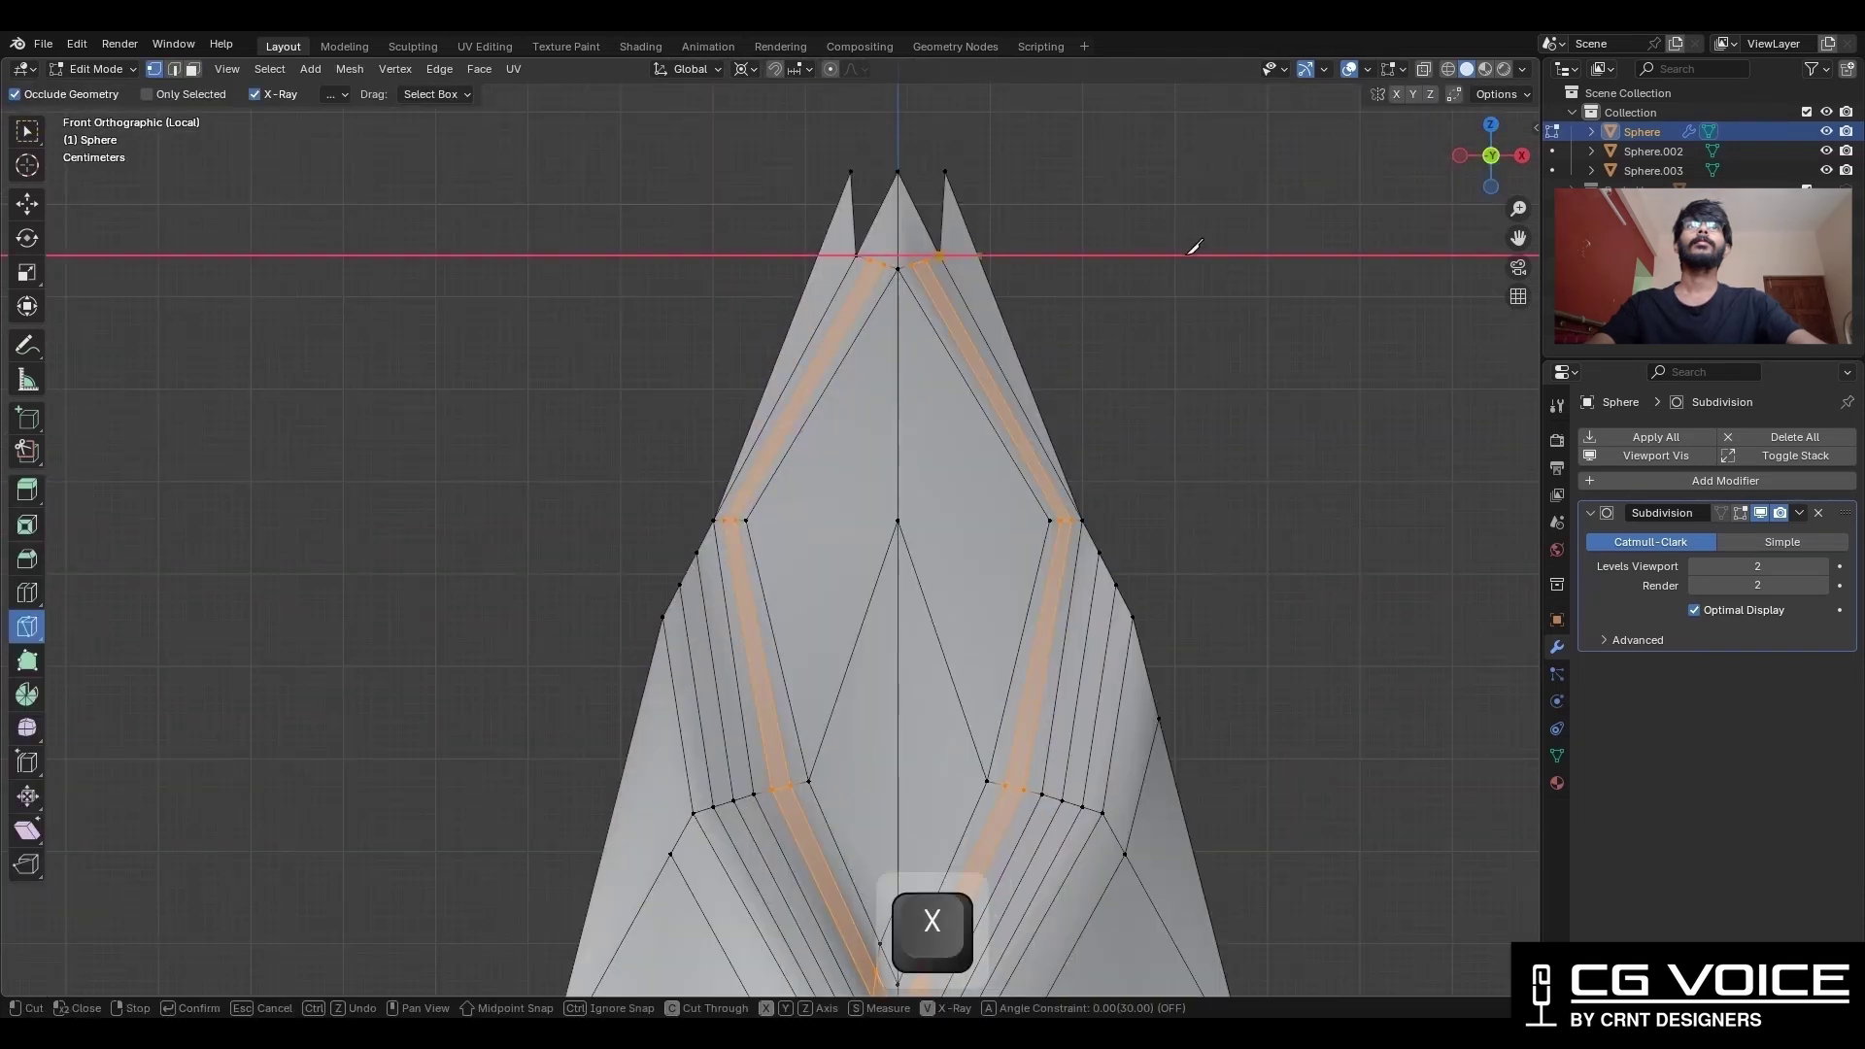
pyautogui.scroll(-5, 1040, 379)
pyautogui.keyDown('shift'); pyautogui.moveTo(1067, 550); pyautogui.dragTo(1033, 366, button='middle'); pyautogui.keyUp('shift')
pyautogui.press('c')
pyautogui.click(1007, 467)
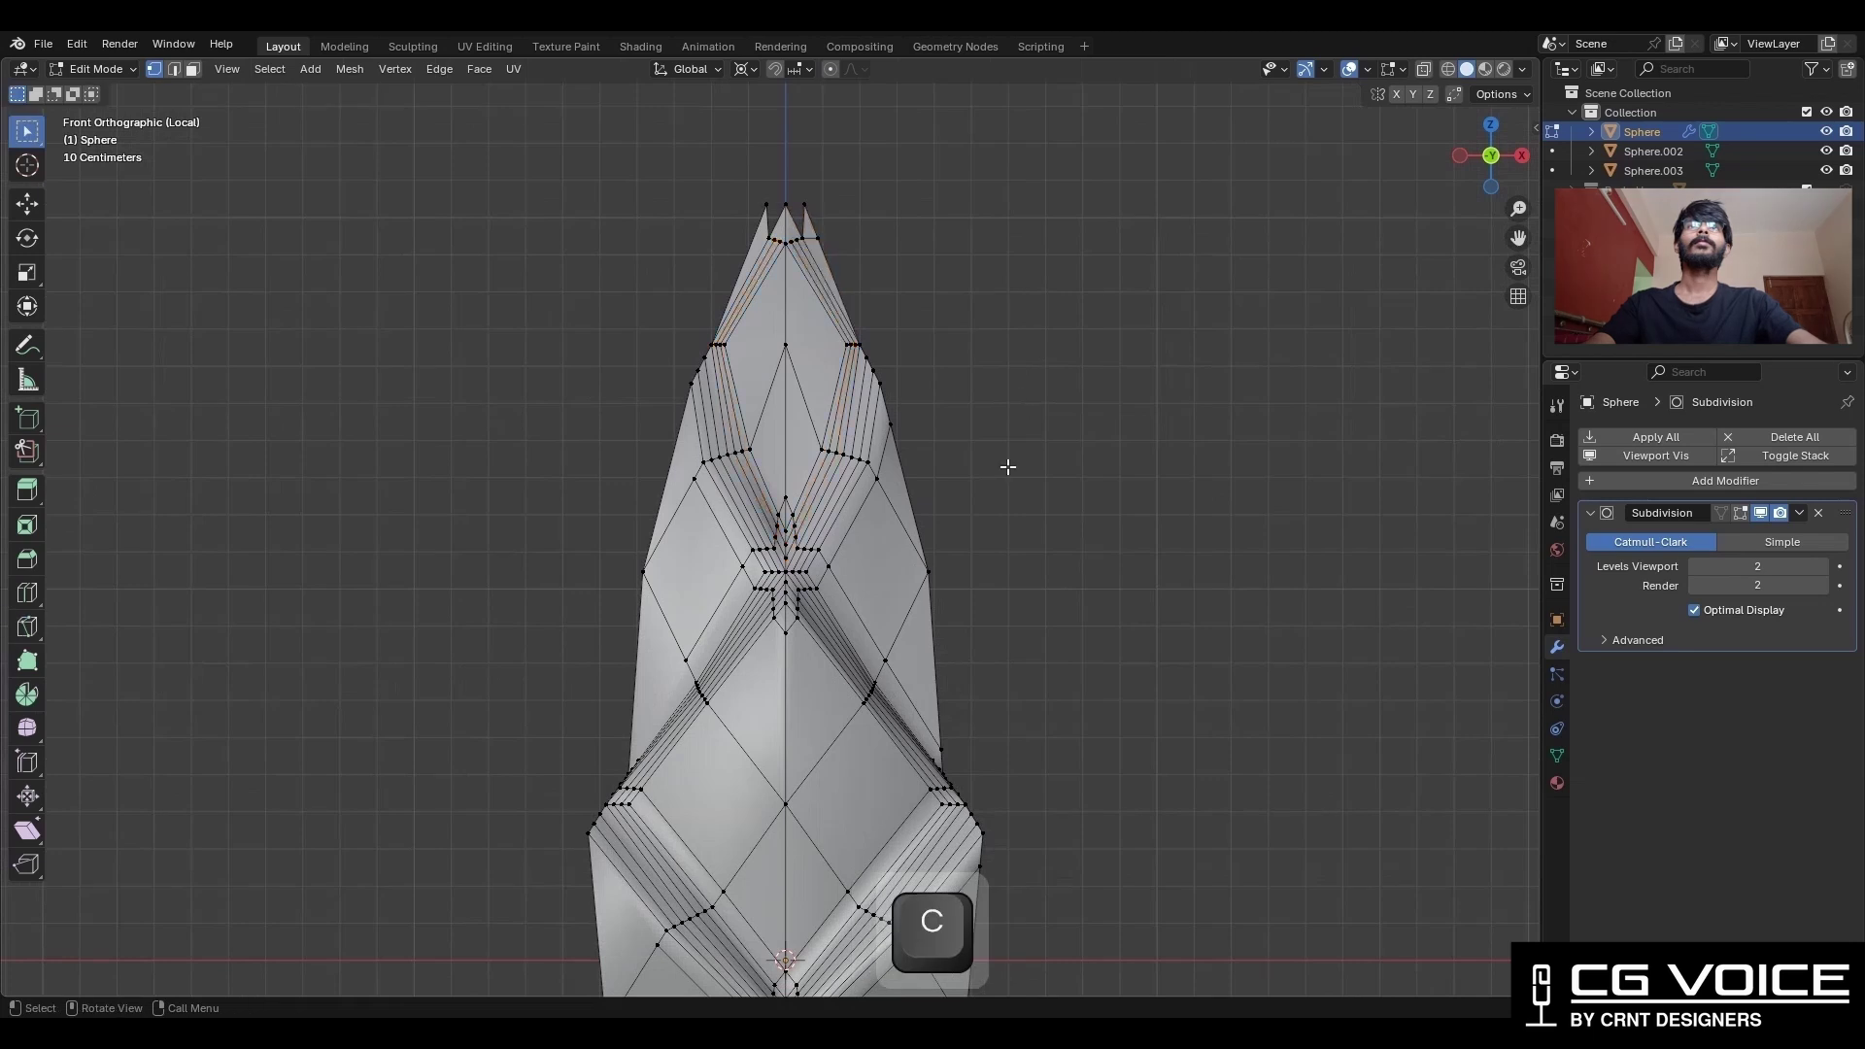
# Select the whole wedge and symmetrize it from +X to -X.
pyautogui.keyDown('shift'); pyautogui.moveTo(934, 498); pyautogui.dragTo(907, 314, button='middle'); pyautogui.keyUp('shift')
pyautogui.press('a')
pyautogui.click(353, 70)
pyautogui.click(417, 352)
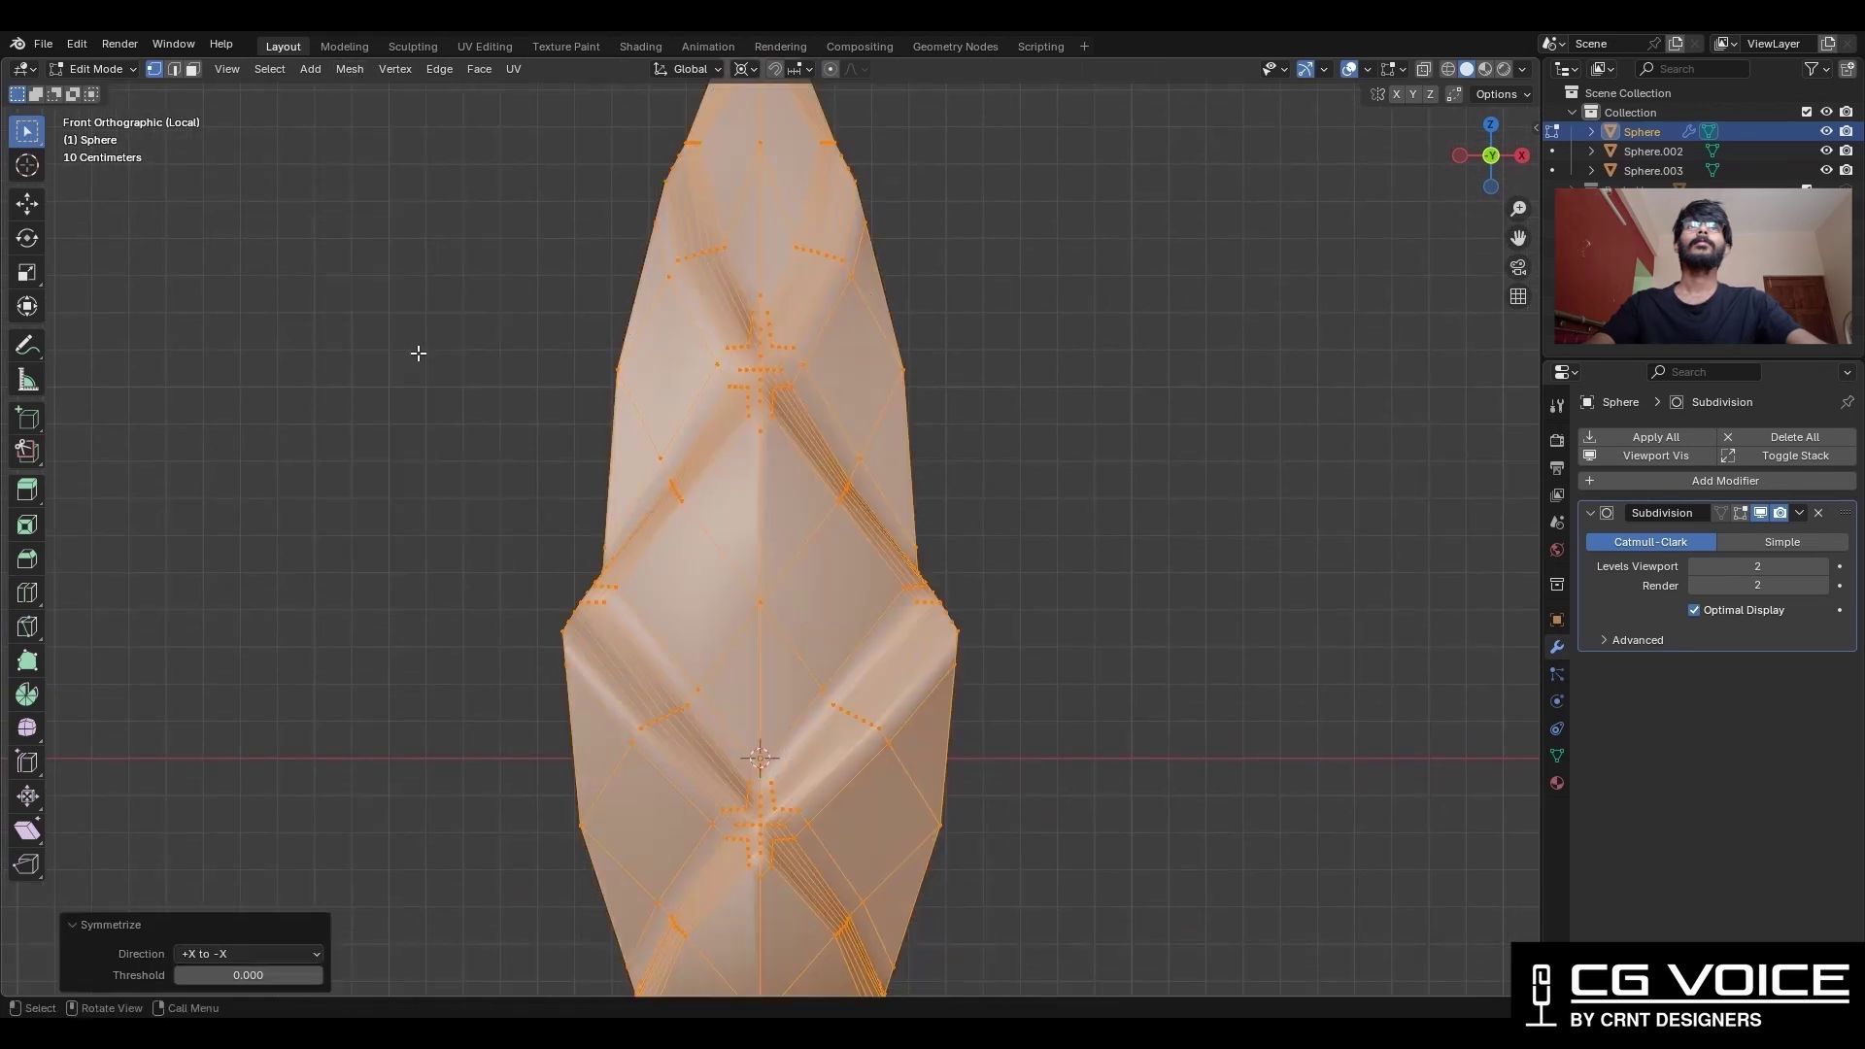
pyautogui.click(1031, 359)
pyautogui.keyDown('shift'); pyautogui.moveTo(1024, 353); pyautogui.dragTo(1010, 327, button='middle'); pyautogui.keyUp('shift')
# Undo the last cut and add a loop cut inside the lowest cluster's right half, slid to -0.7.
pyautogui.hotkey('ctrl', 'z')
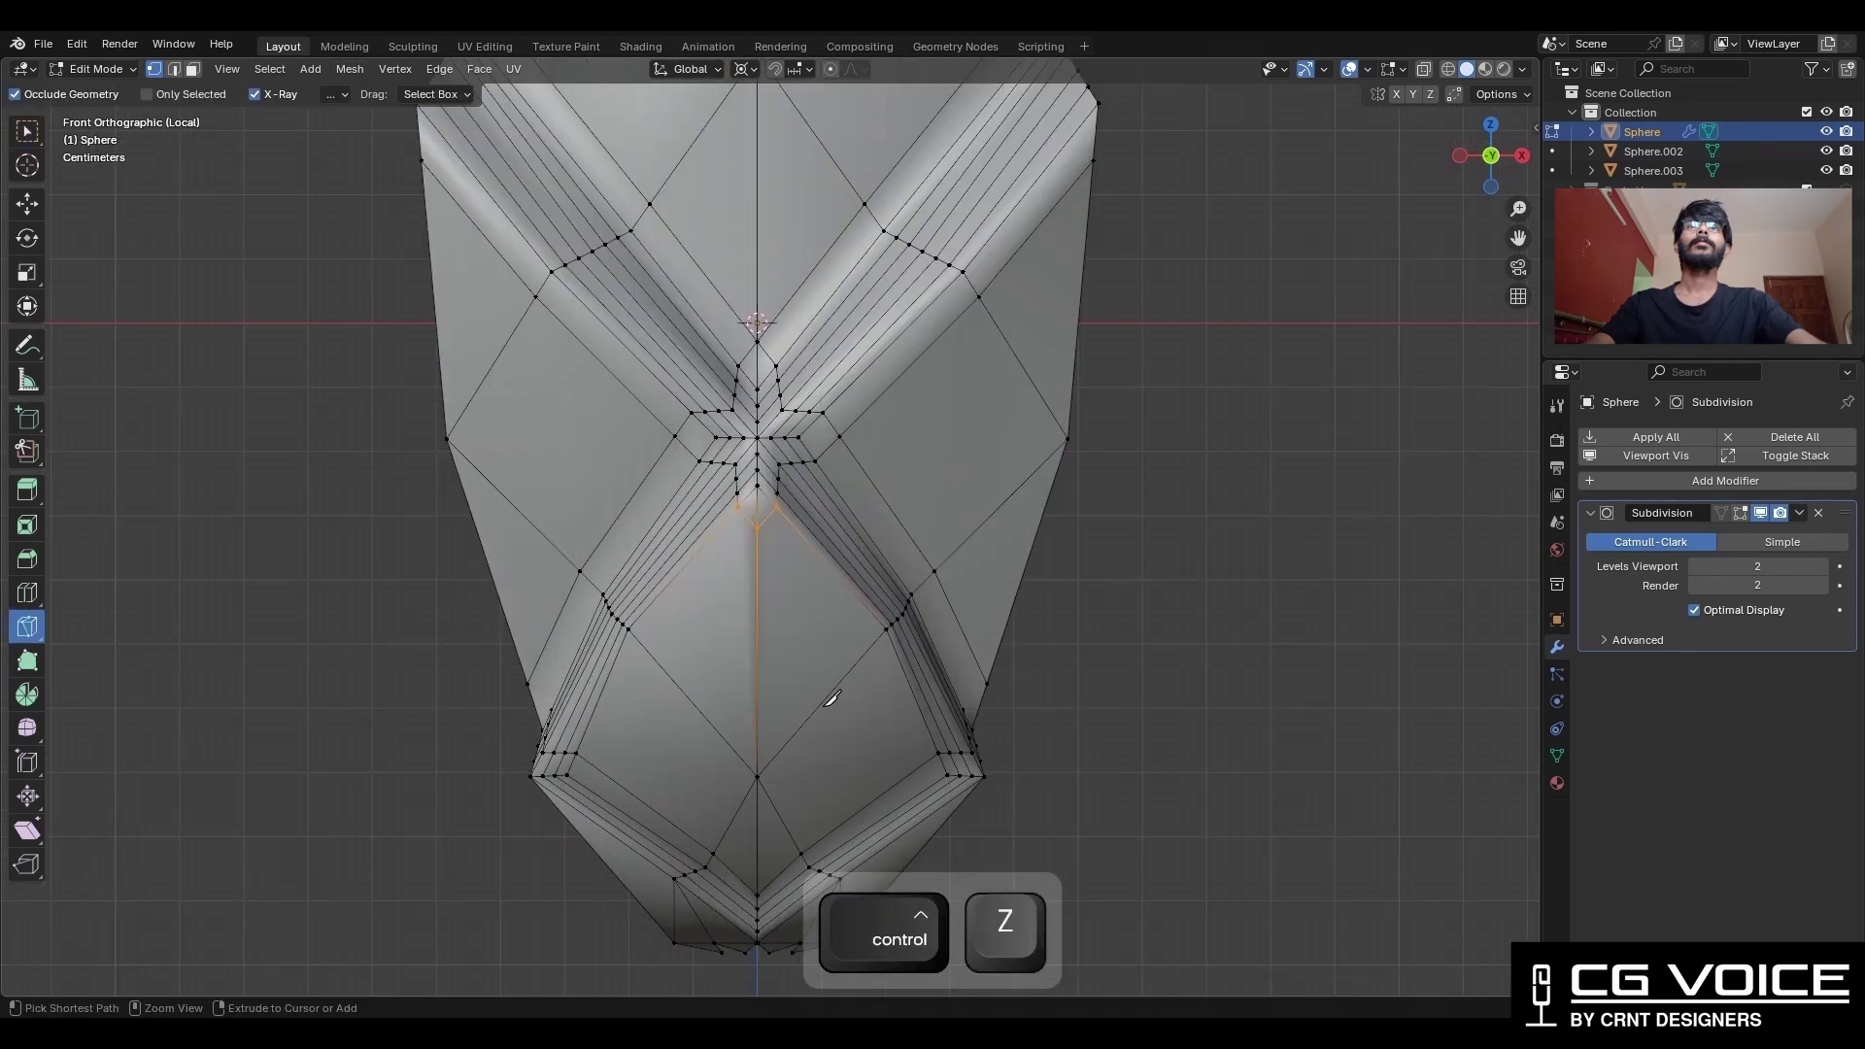
pyautogui.hotkey('ctrl', 'r')
pyautogui.click(826, 705)
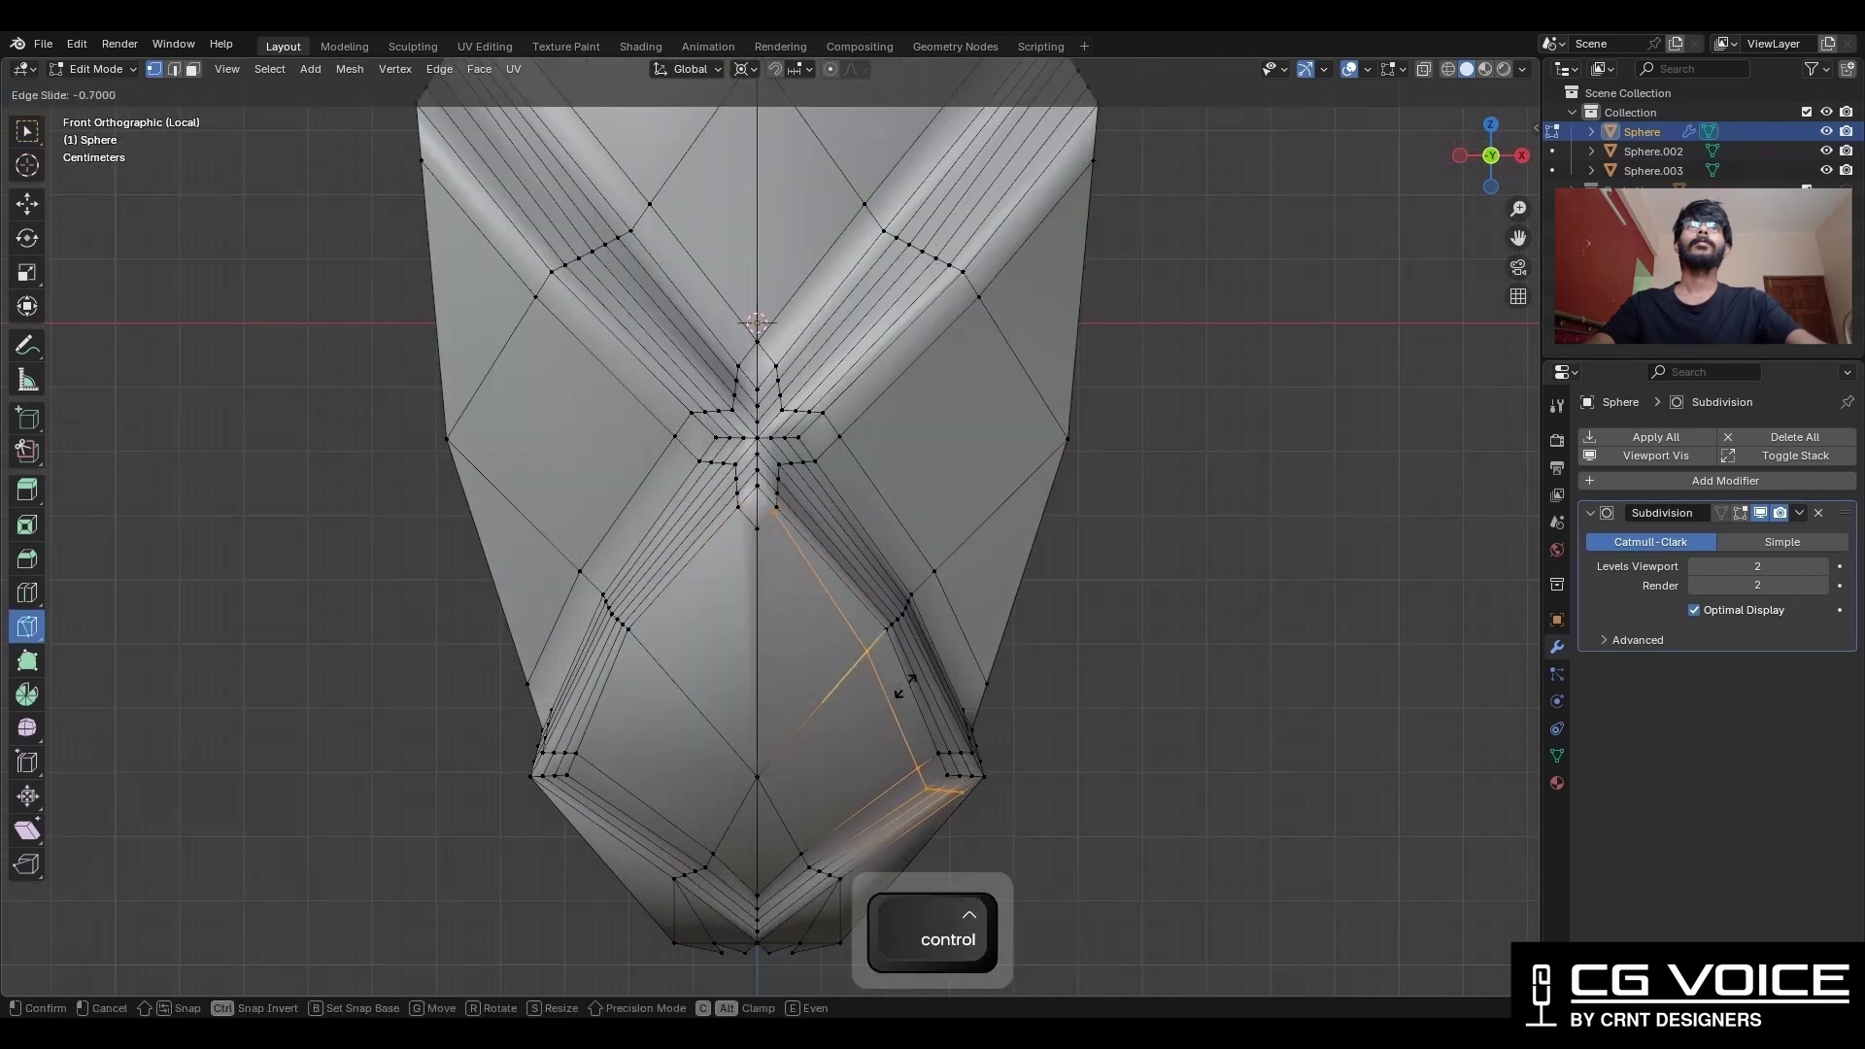
pyautogui.click(903, 685)
# Reroute the new loop's upper end to the centre-line vertex with a knife cut and dissolve the old edge.
pyautogui.press('space')
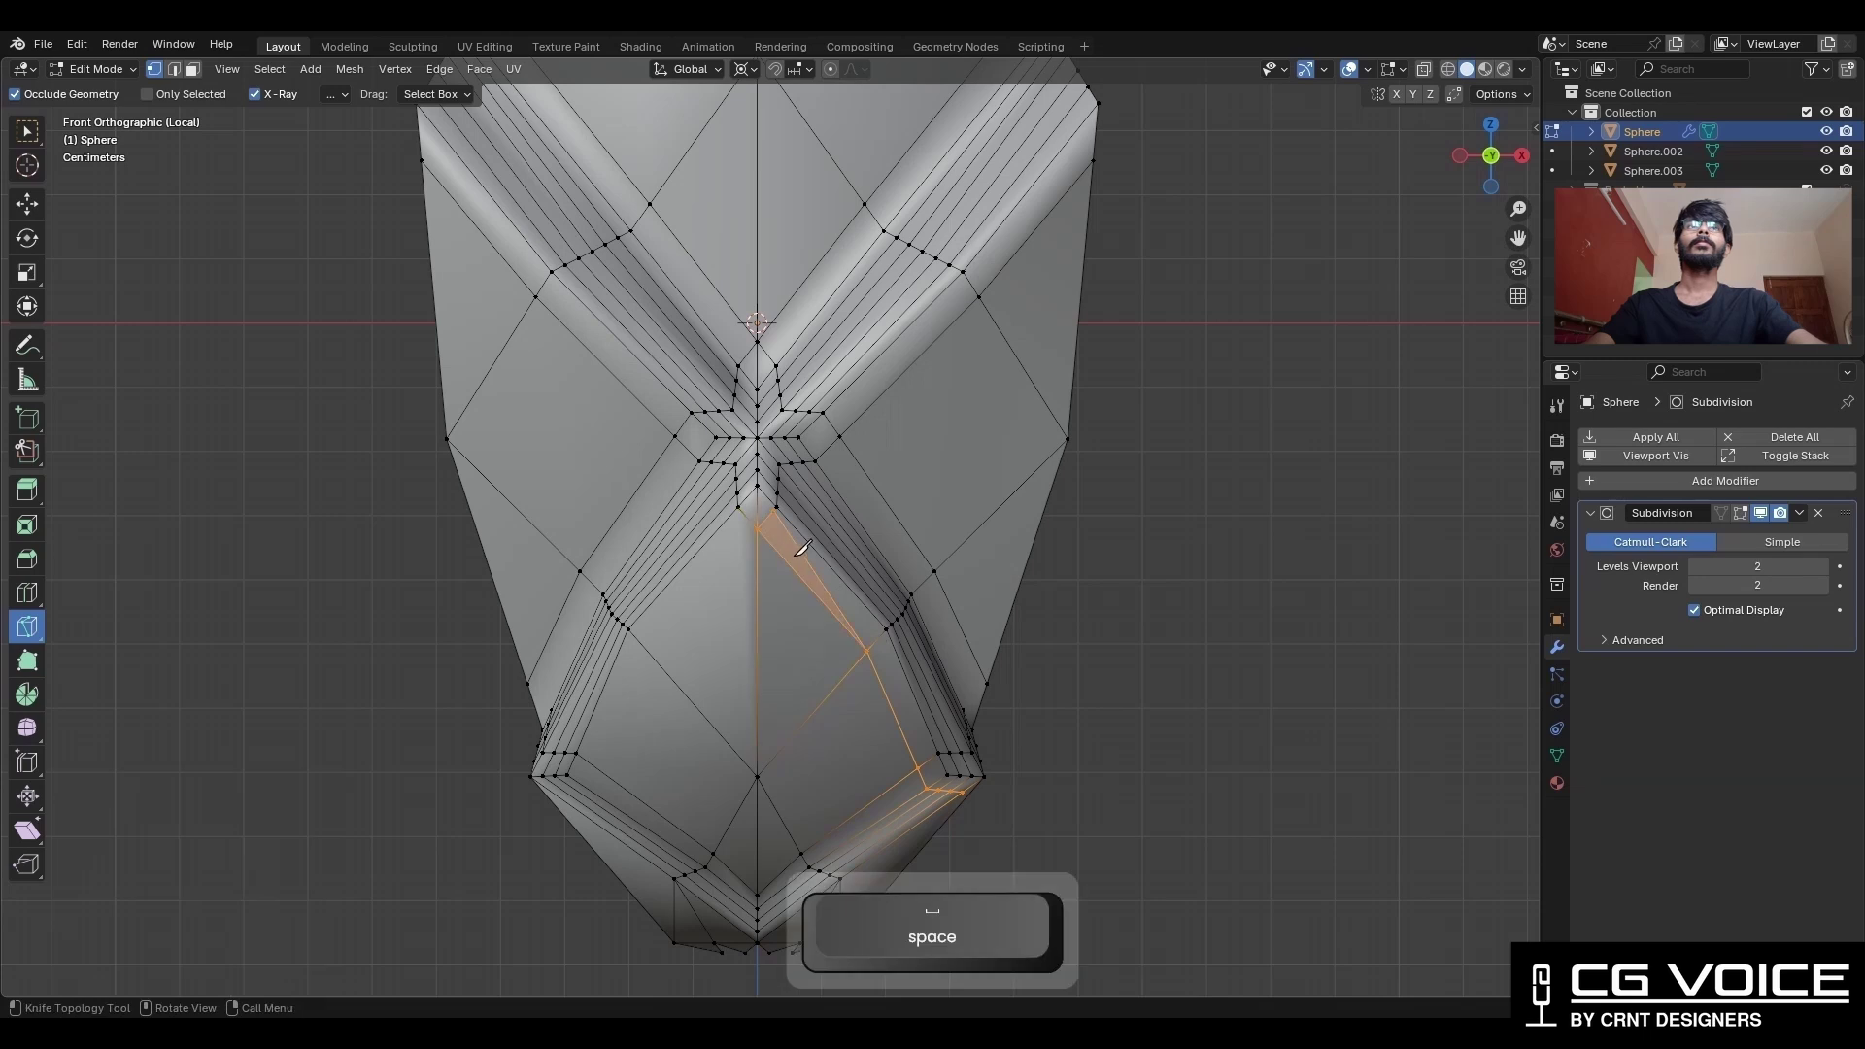
pyautogui.hotkey('ctrl', 'x')
pyautogui.keyDown('shift'); pyautogui.moveTo(918, 751); pyautogui.dragTo(795, 571, button='middle'); pyautogui.keyUp('shift')
pyautogui.scroll(3, 794, 571)
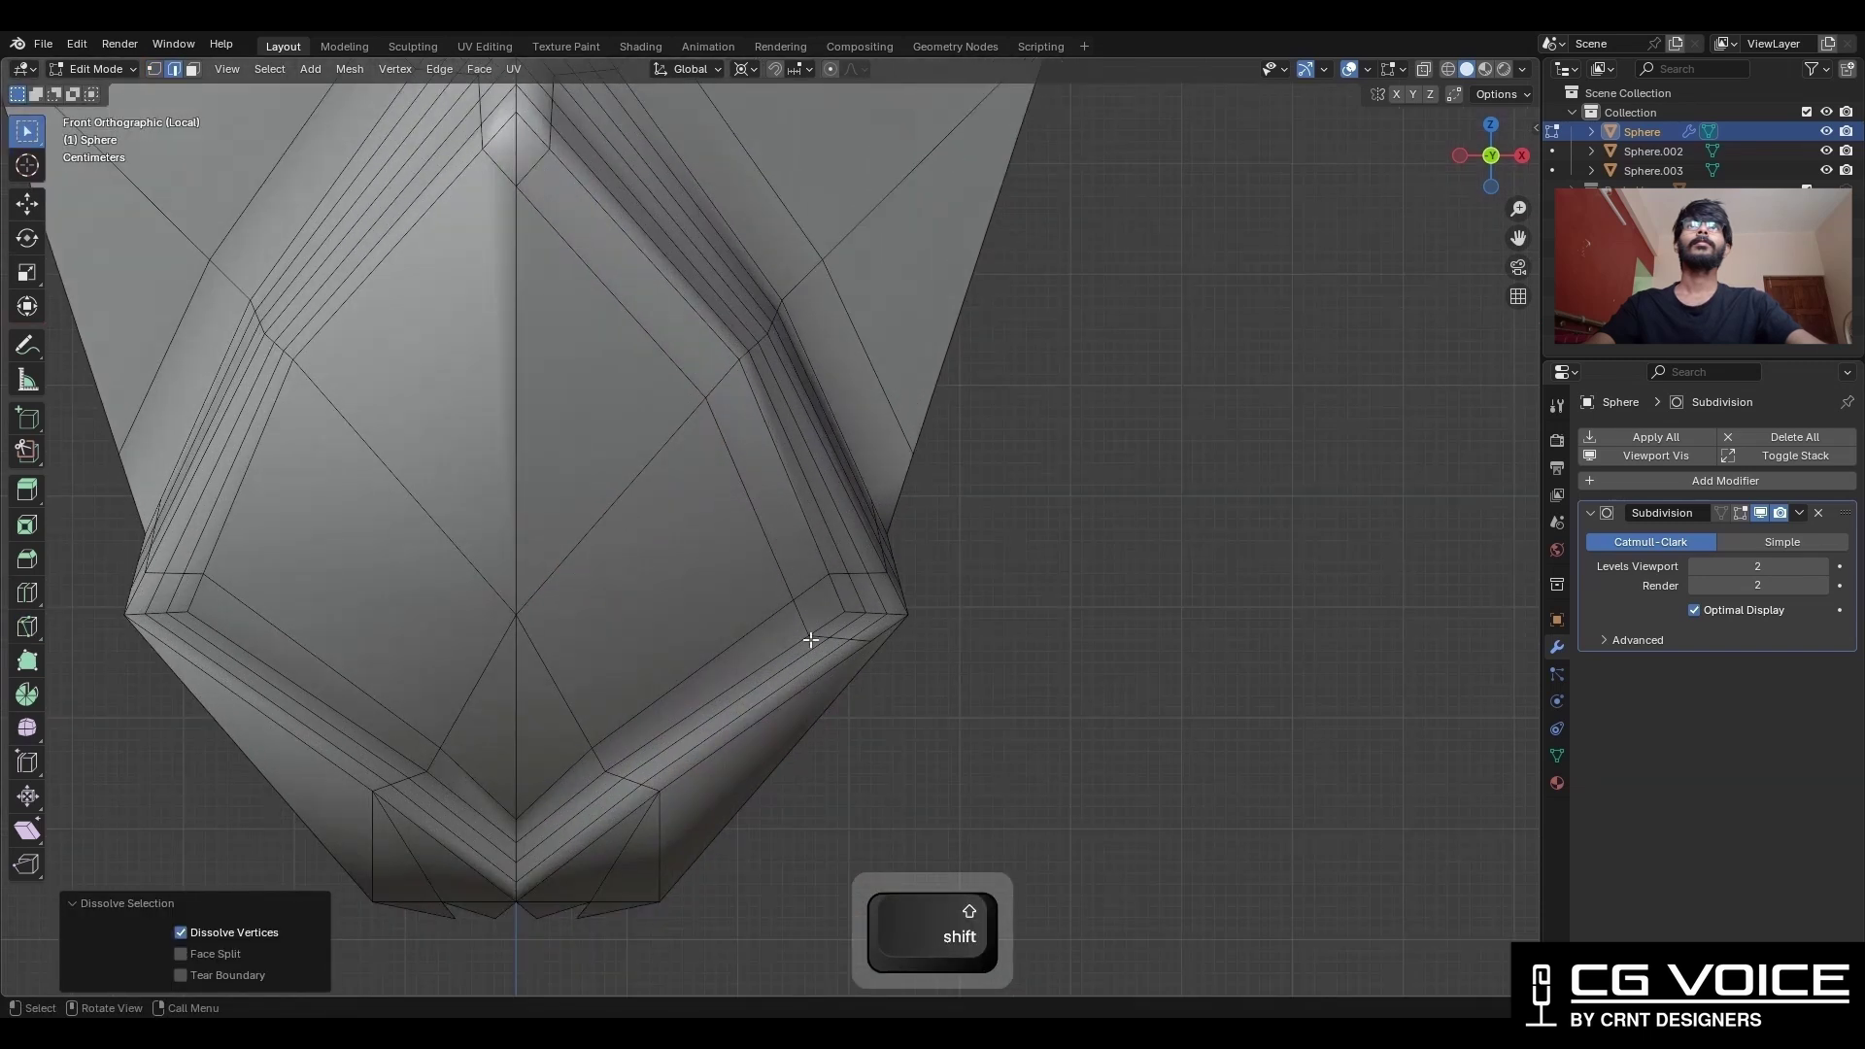
# Knife a cut from the lowest cluster's right corner down to the wedge's bottom rim.
pyautogui.press('k')
pyautogui.press('1')
pyautogui.click(872, 642)
pyautogui.scroll(-3, 948, 695)
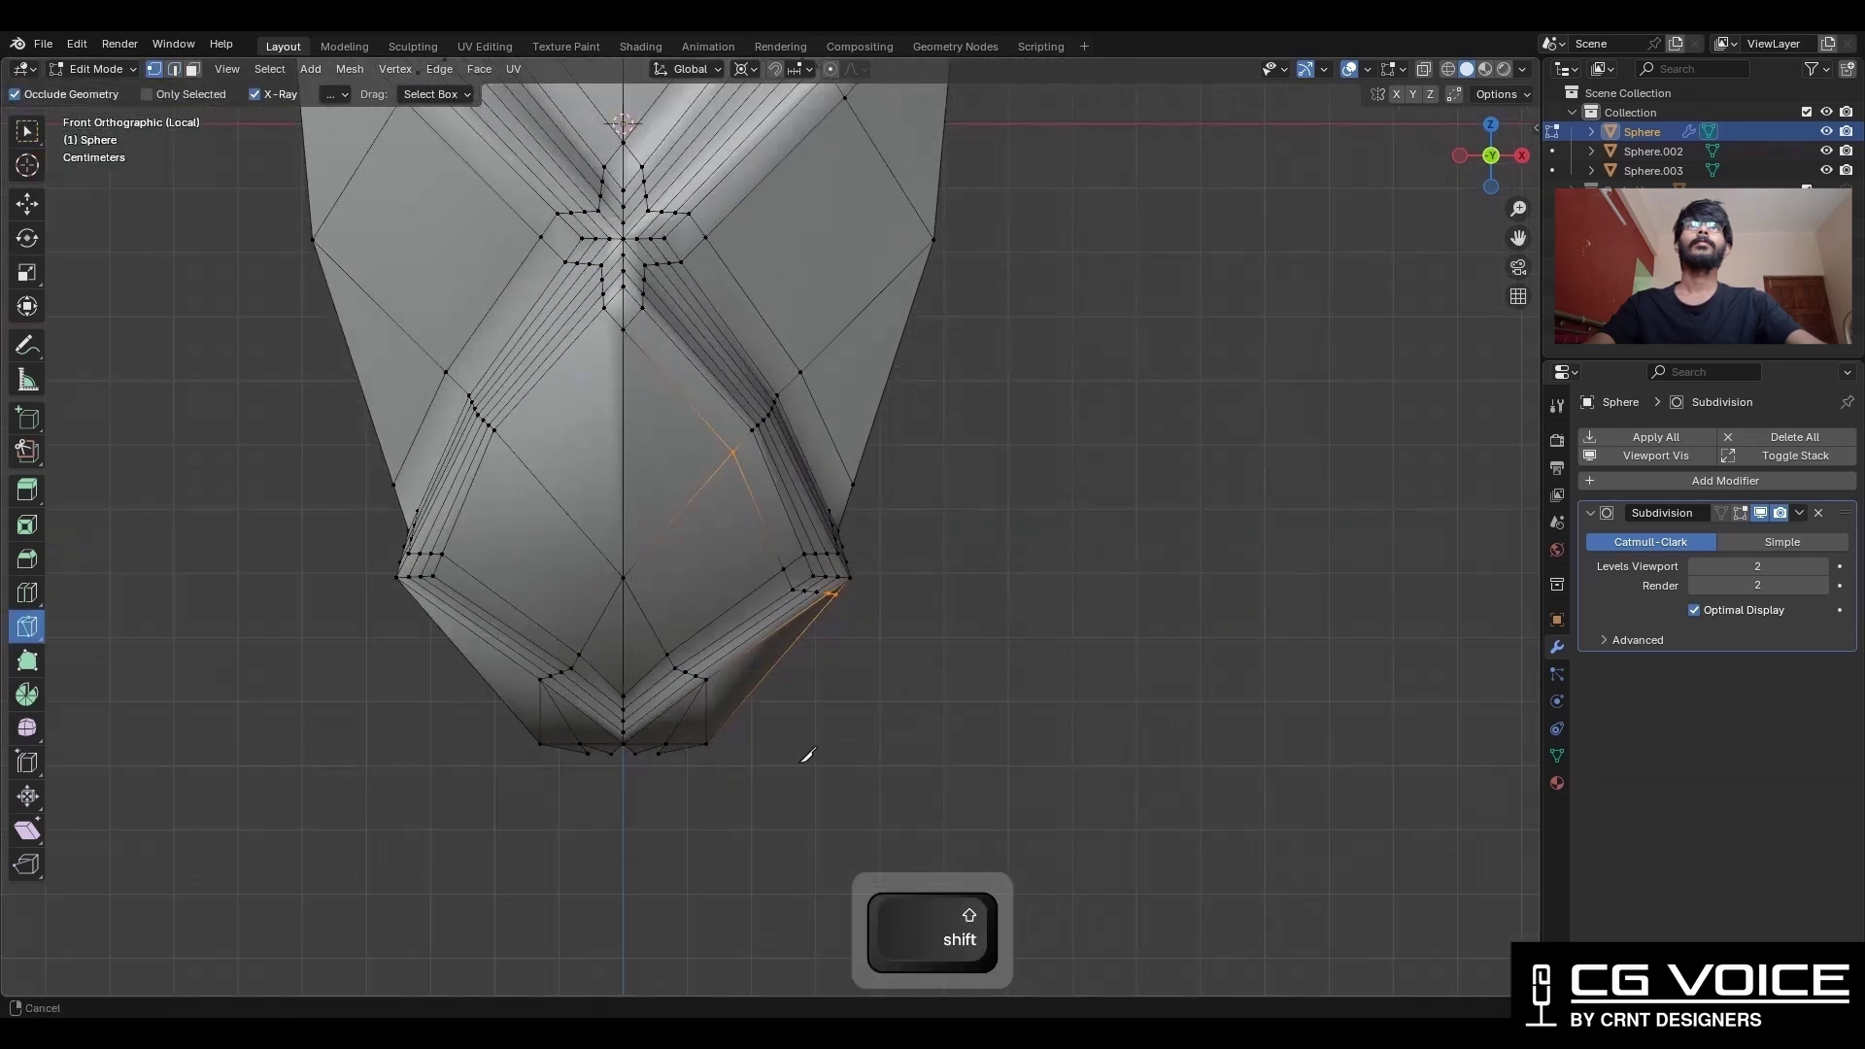
# Knife an edge from the bottom border's inner corner to the wedge's outer edge and dissolve the two edges running to the rim.
pyautogui.keyDown('shift'); pyautogui.moveTo(803, 759); pyautogui.dragTo(975, 695, button='middle'); pyautogui.keyUp('shift')
pyautogui.scroll(4, 975, 695)
pyautogui.moveTo(969, 769); pyautogui.dragTo(952, 440, button='middle')
pyautogui.press('1')
pyautogui.press('c')
pyautogui.press('Return')
pyautogui.press('2')
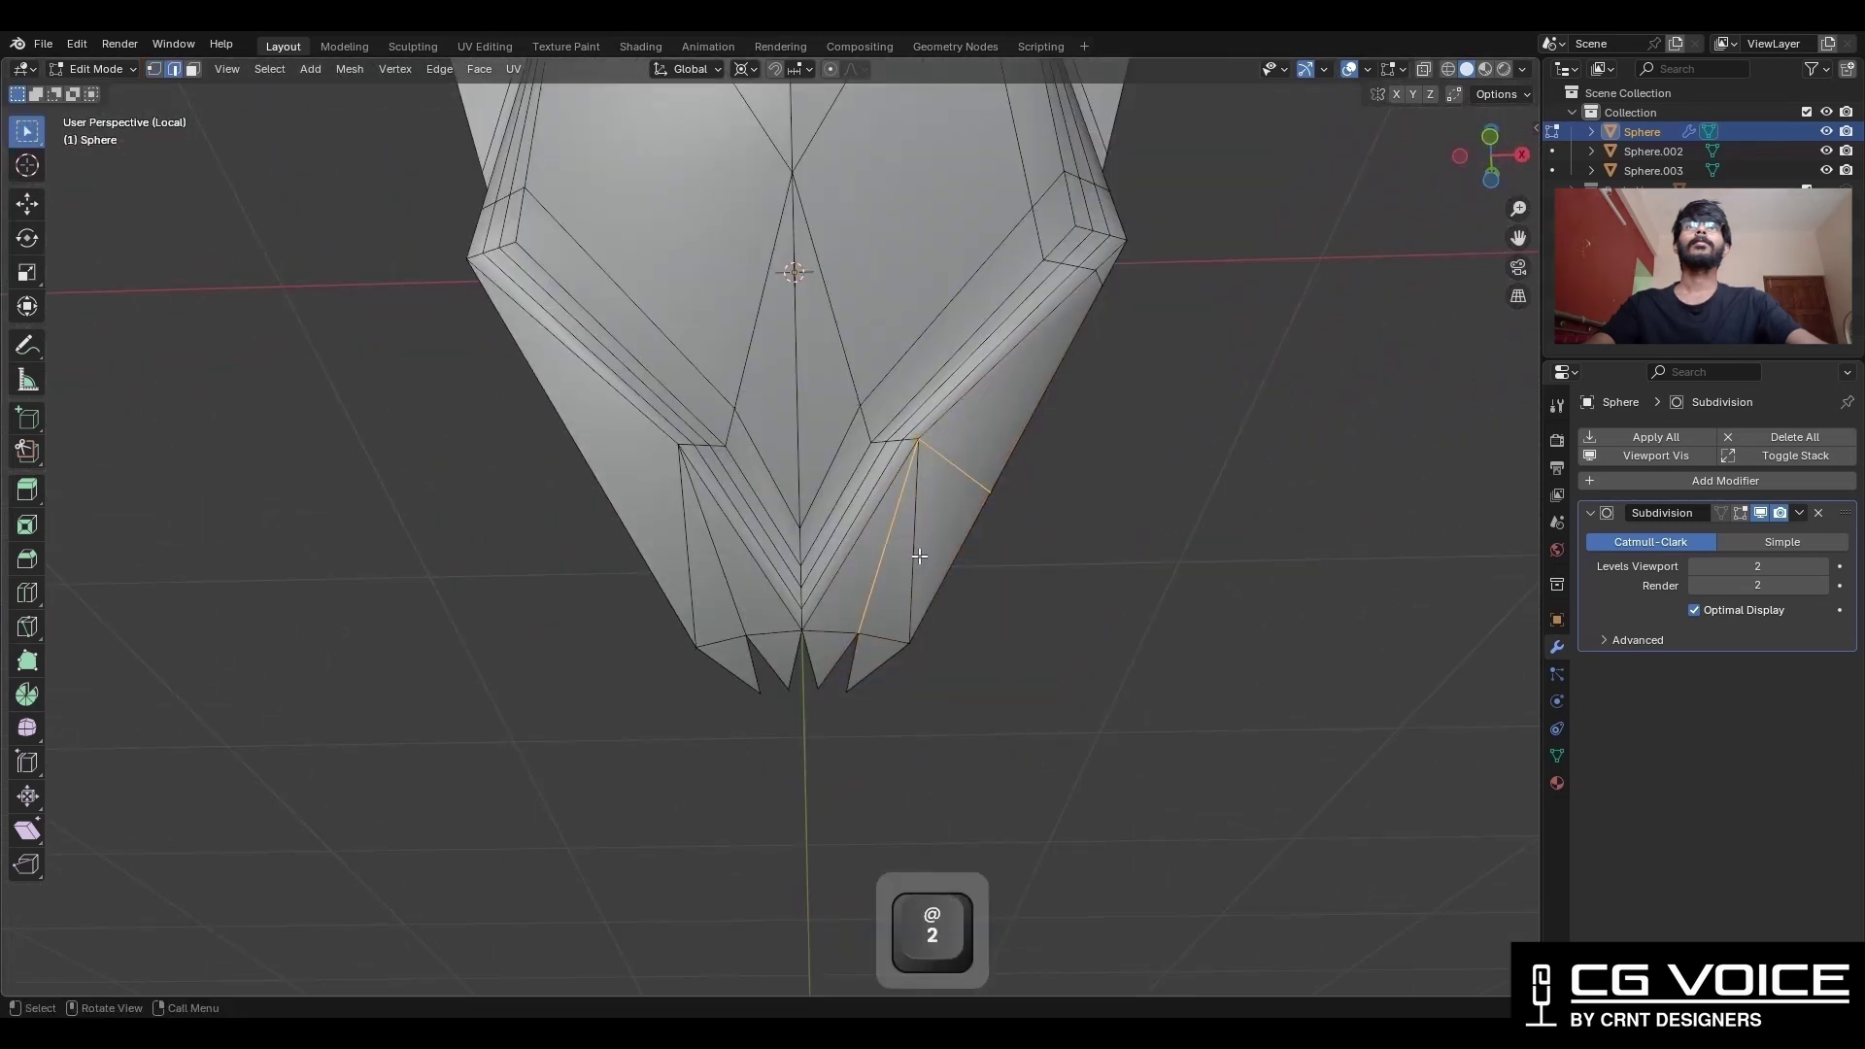
pyautogui.hotkey('ctrl', 'x')
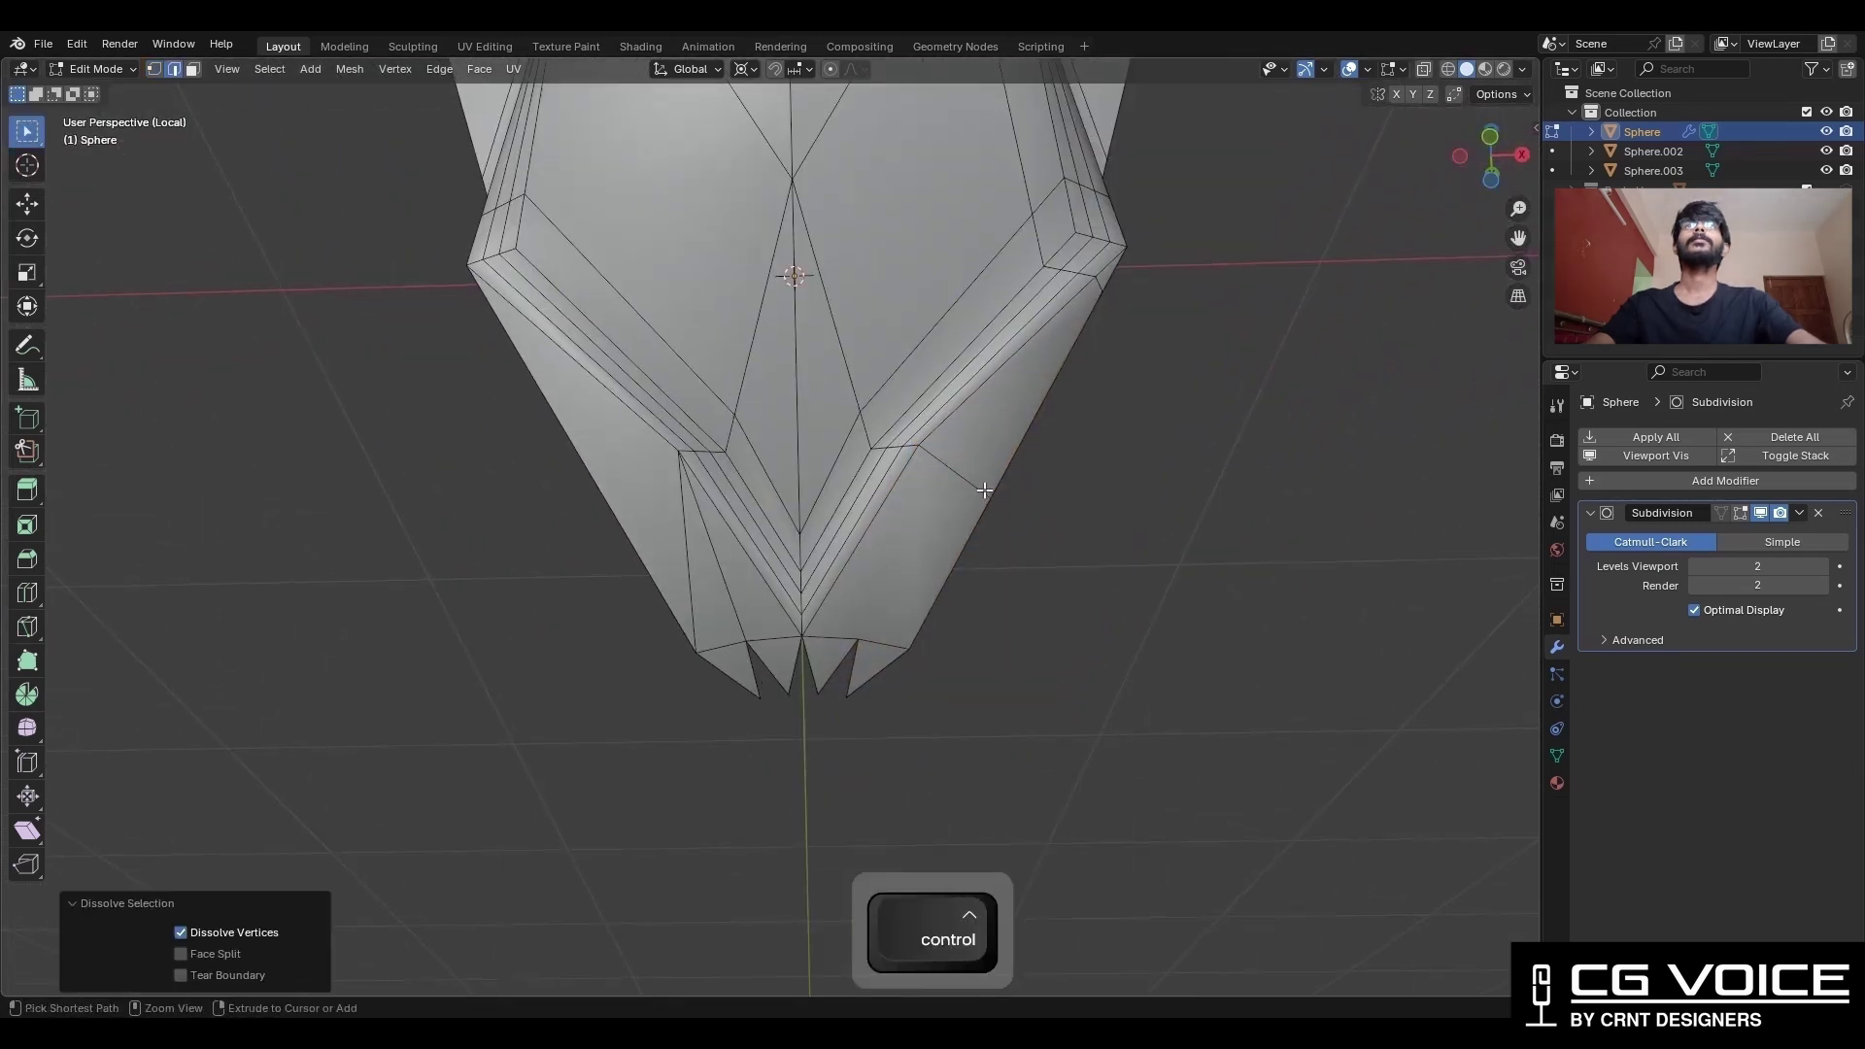
# Add a centred loop cut through the strip outside the lowest cluster's bottom border.
pyautogui.hotkey('ctrl', 'r')
pyautogui.click(979, 483)
pyautogui.rightClick(980, 485)
pyautogui.moveTo(982, 487); pyautogui.dragTo(971, 490, button='middle')
# Symmetrize the entire wedge mesh and preview it smoothed in Object Mode without overlays.
pyautogui.press('1')
pyautogui.press('a')
pyautogui.scroll(-3, 949, 554)
pyautogui.click(355, 69)
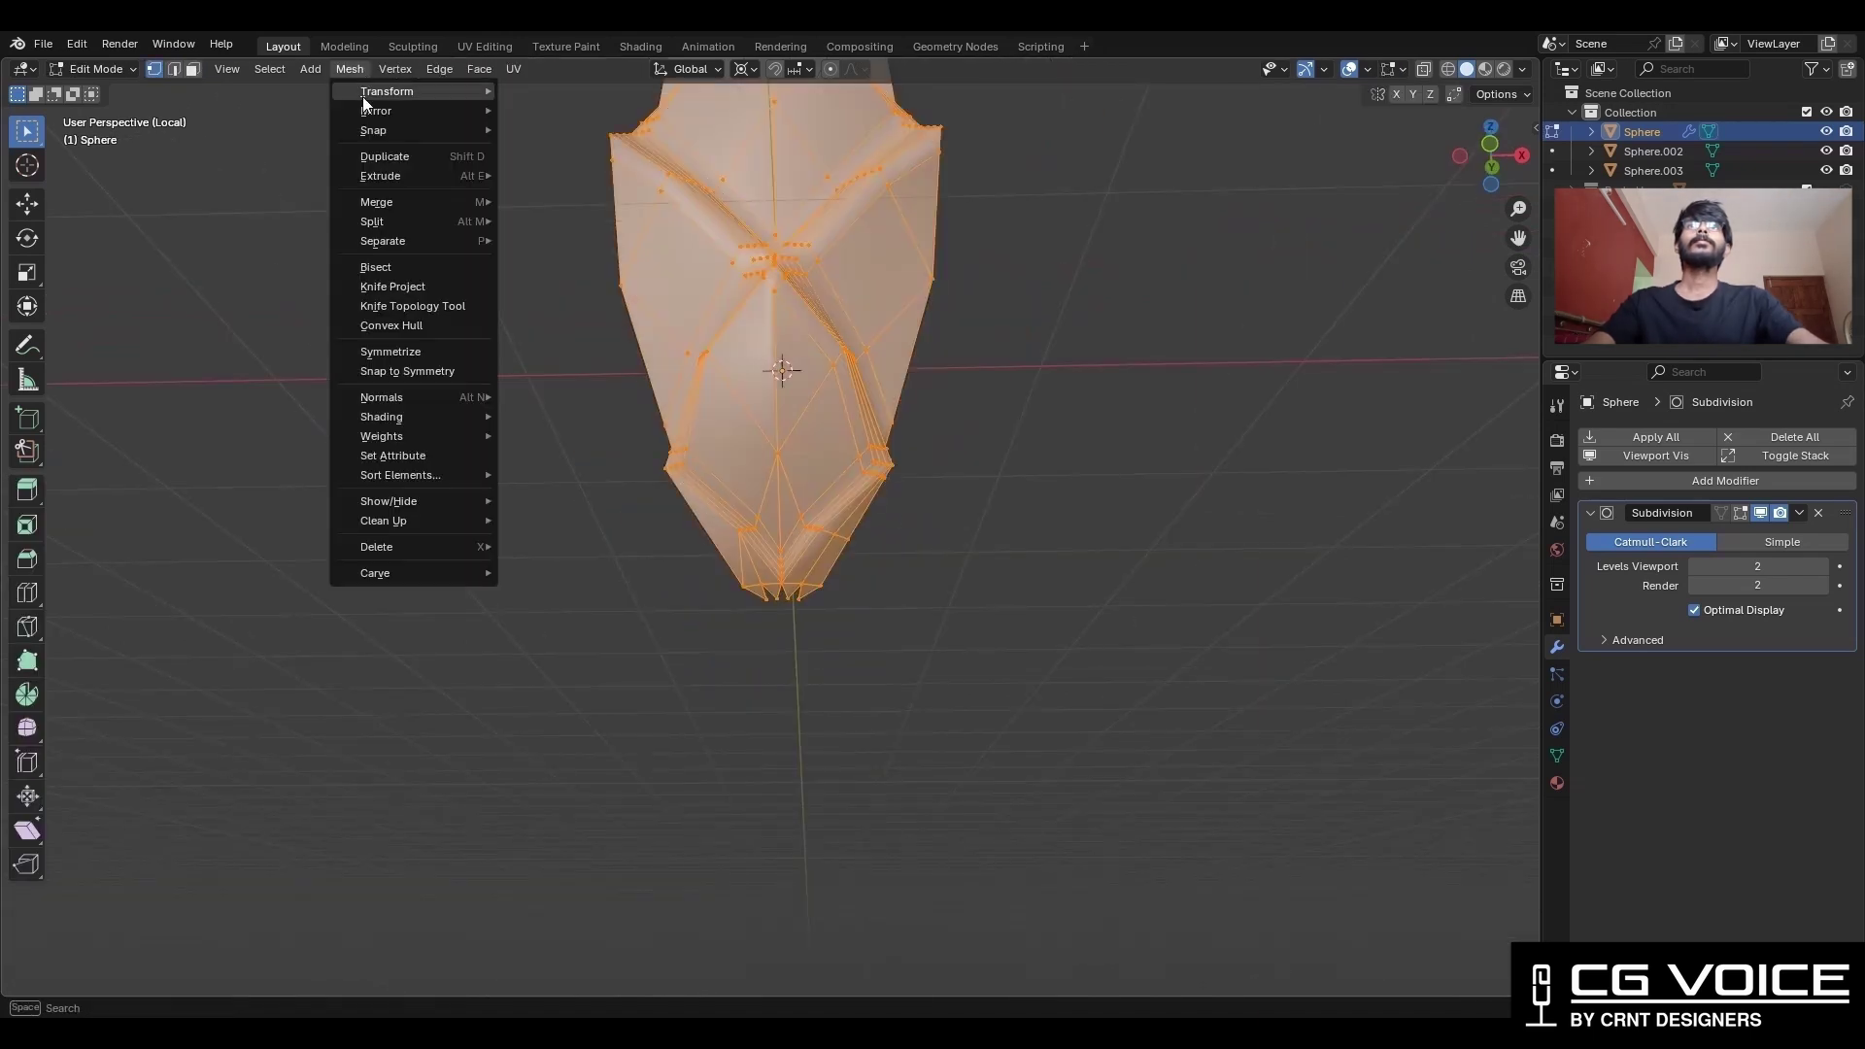
pyautogui.click(382, 350)
pyautogui.press('Tab')
pyautogui.click(995, 356)
pyautogui.keyDown('shift'); pyautogui.moveTo(988, 363); pyautogui.dragTo(970, 565, button='middle'); pyautogui.keyUp('shift')
pyautogui.hotkey('shift', 'alt', 'z')
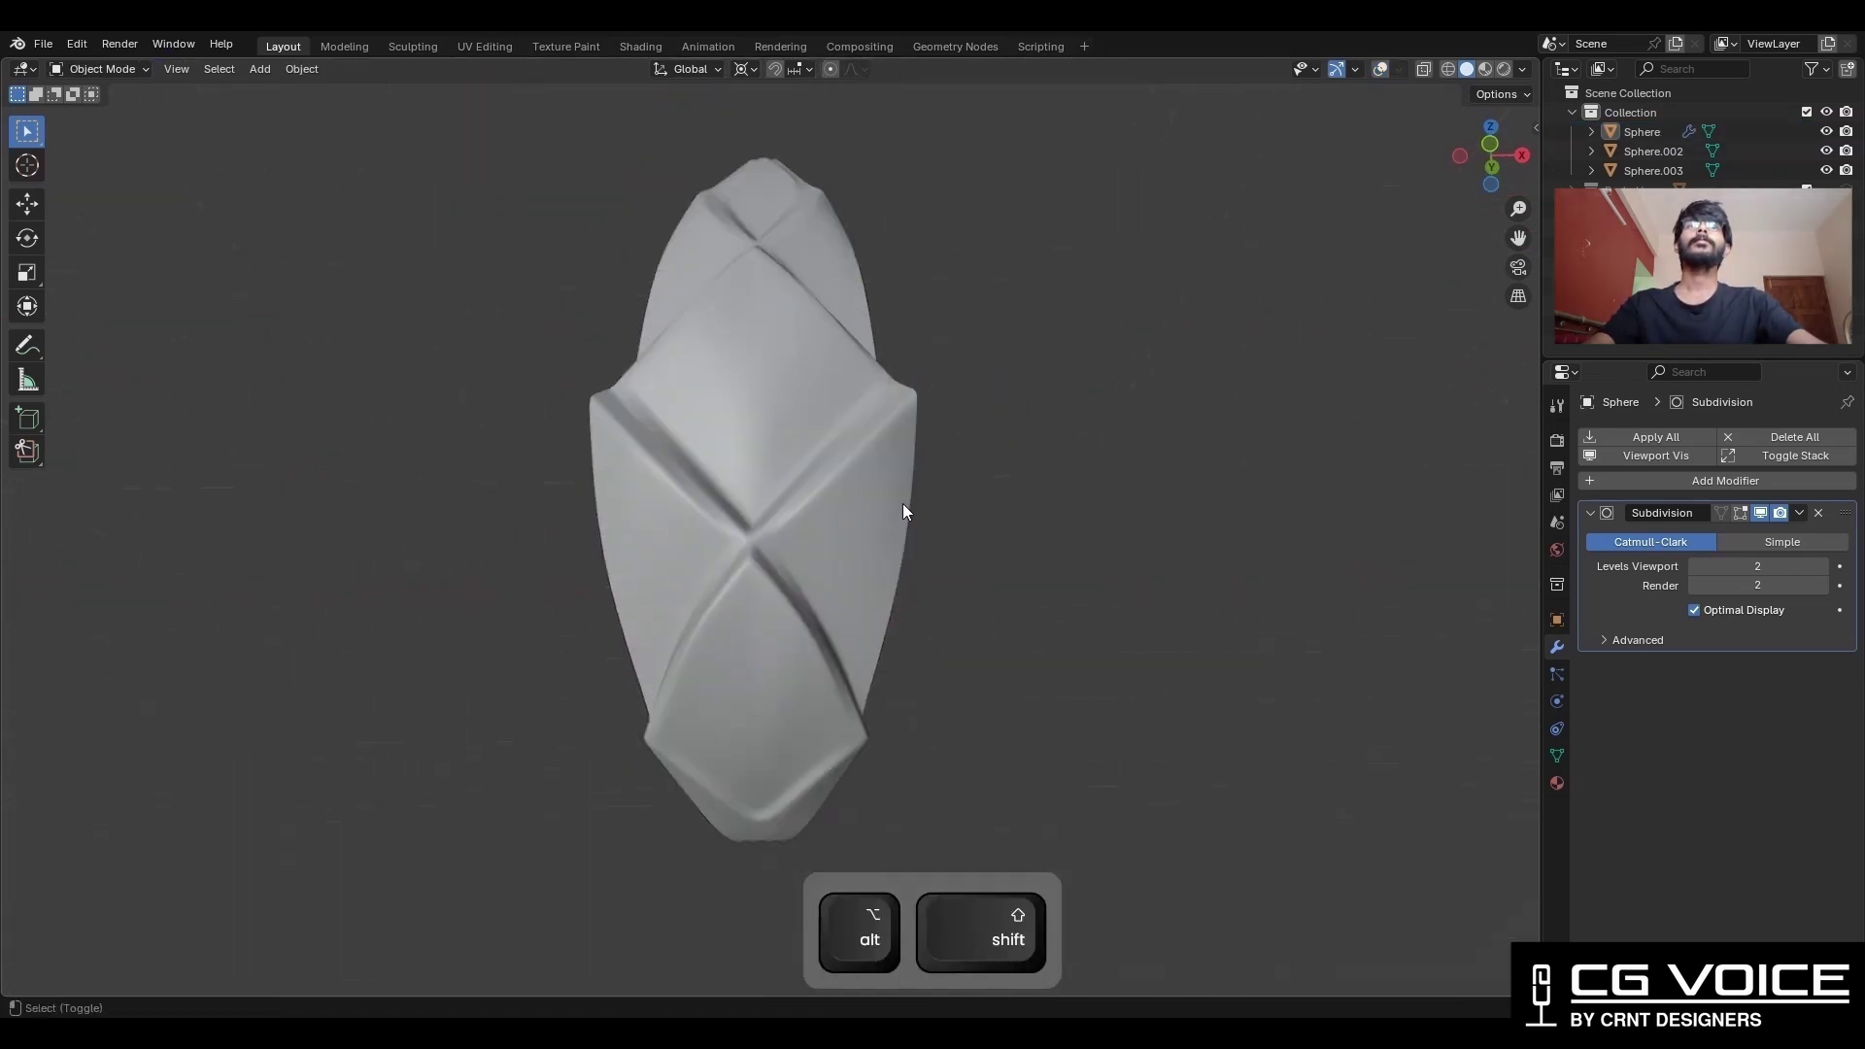
pyautogui.moveTo(901, 503); pyautogui.dragTo(882, 608, button='middle')
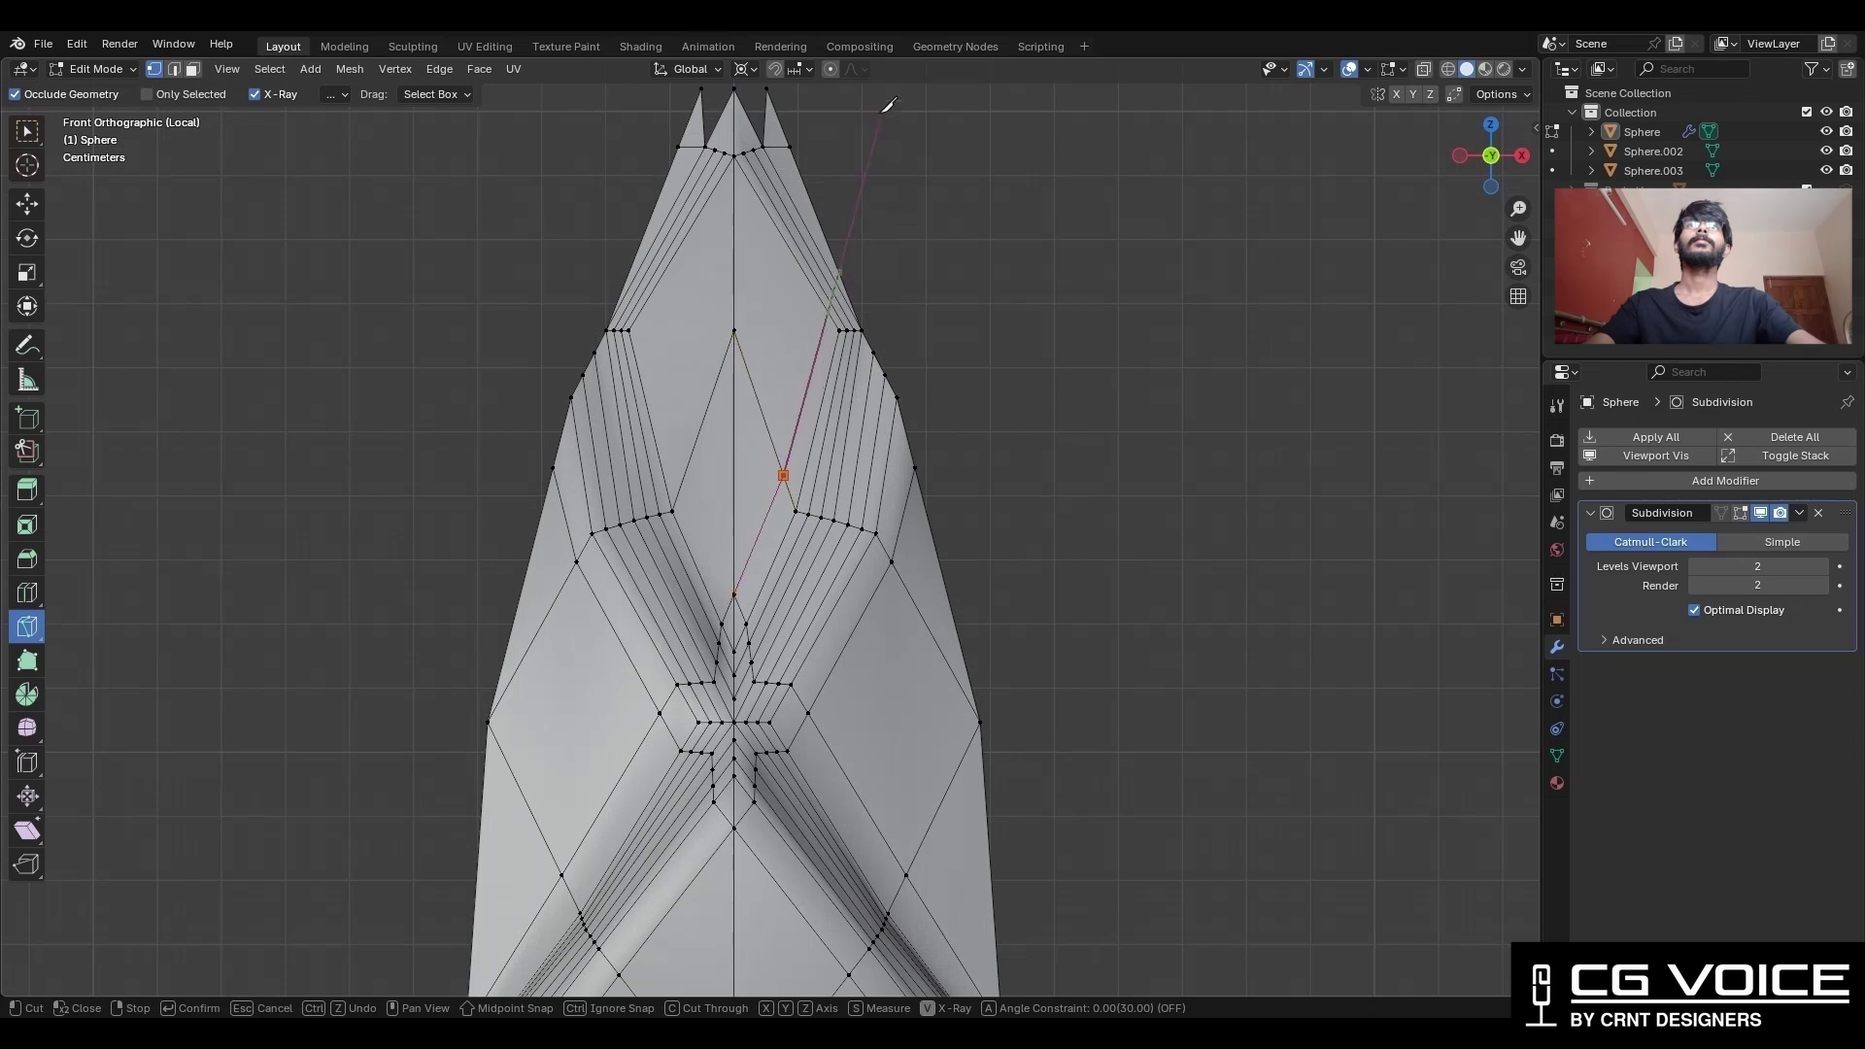
# Knife a cut from the centre line through the upper diamond's right border and symmetrize the whole wedge.
pyautogui.press('Return')
pyautogui.press('a')
pyautogui.click(350, 68)
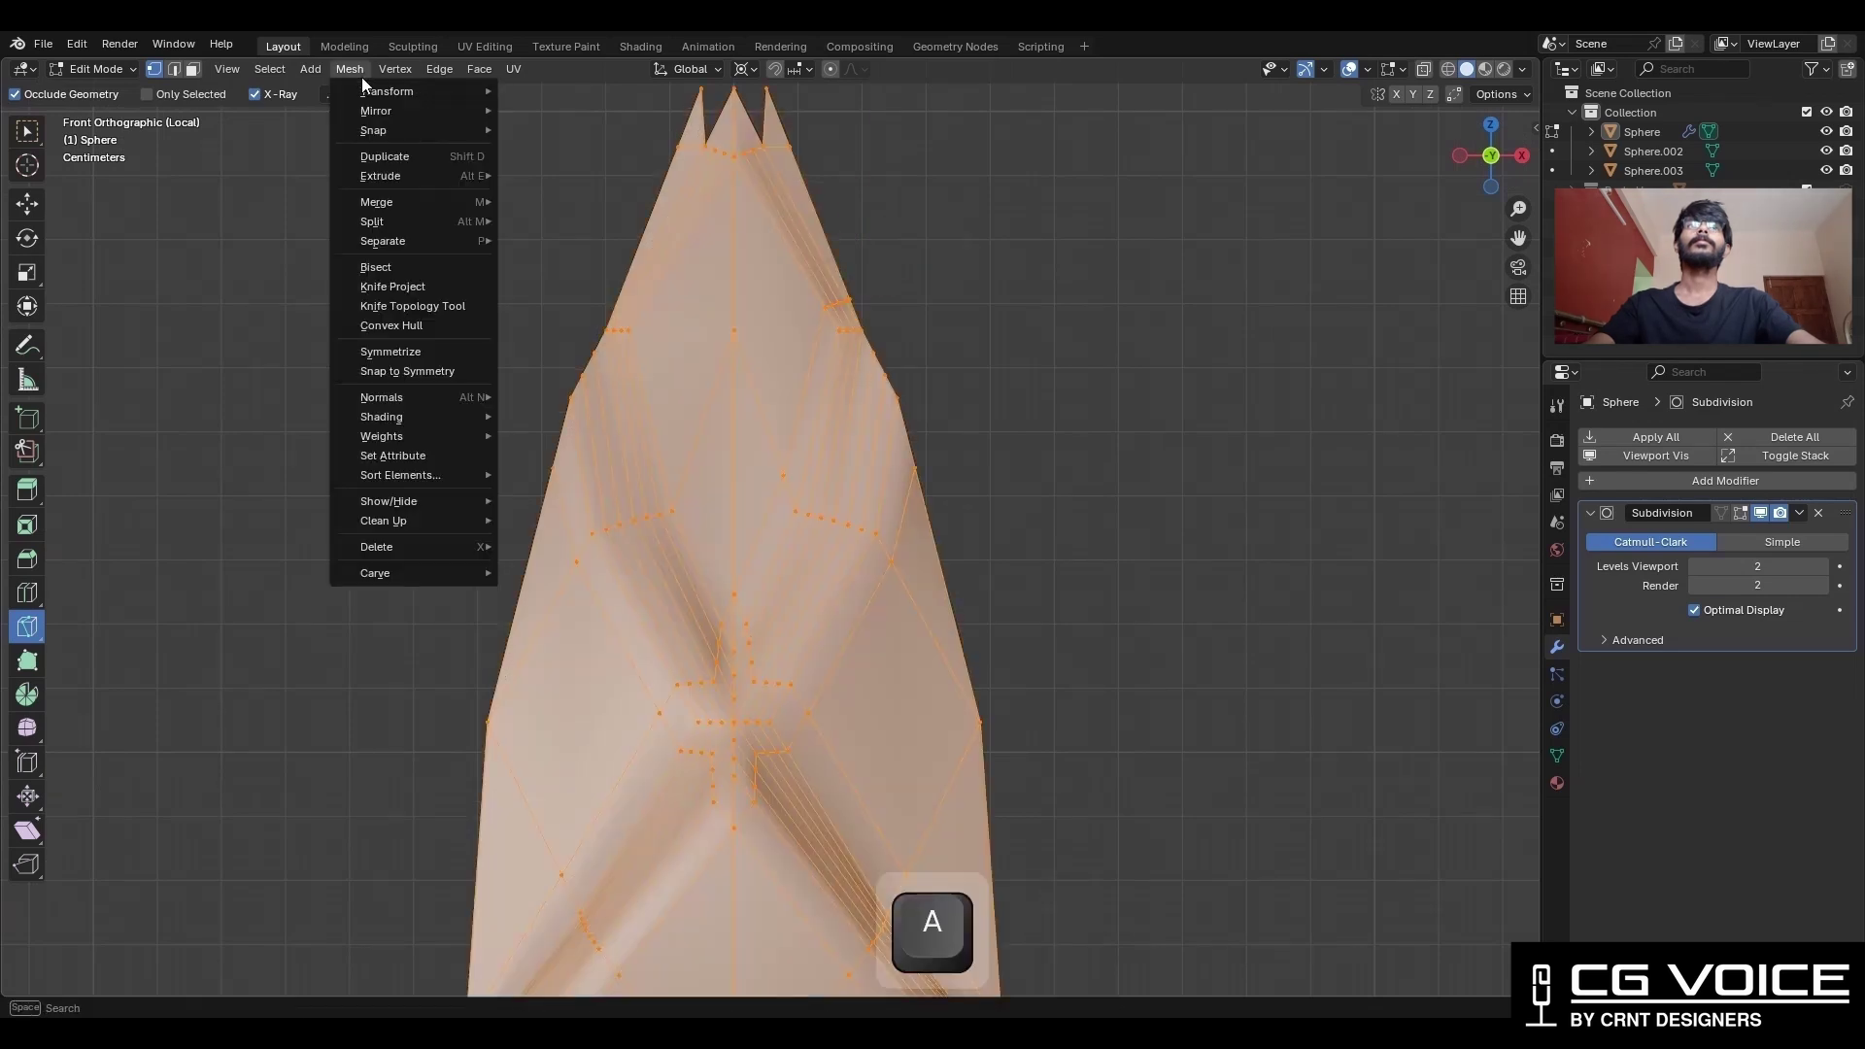
pyautogui.click(417, 350)
pyautogui.hotkey('alt', 'a')
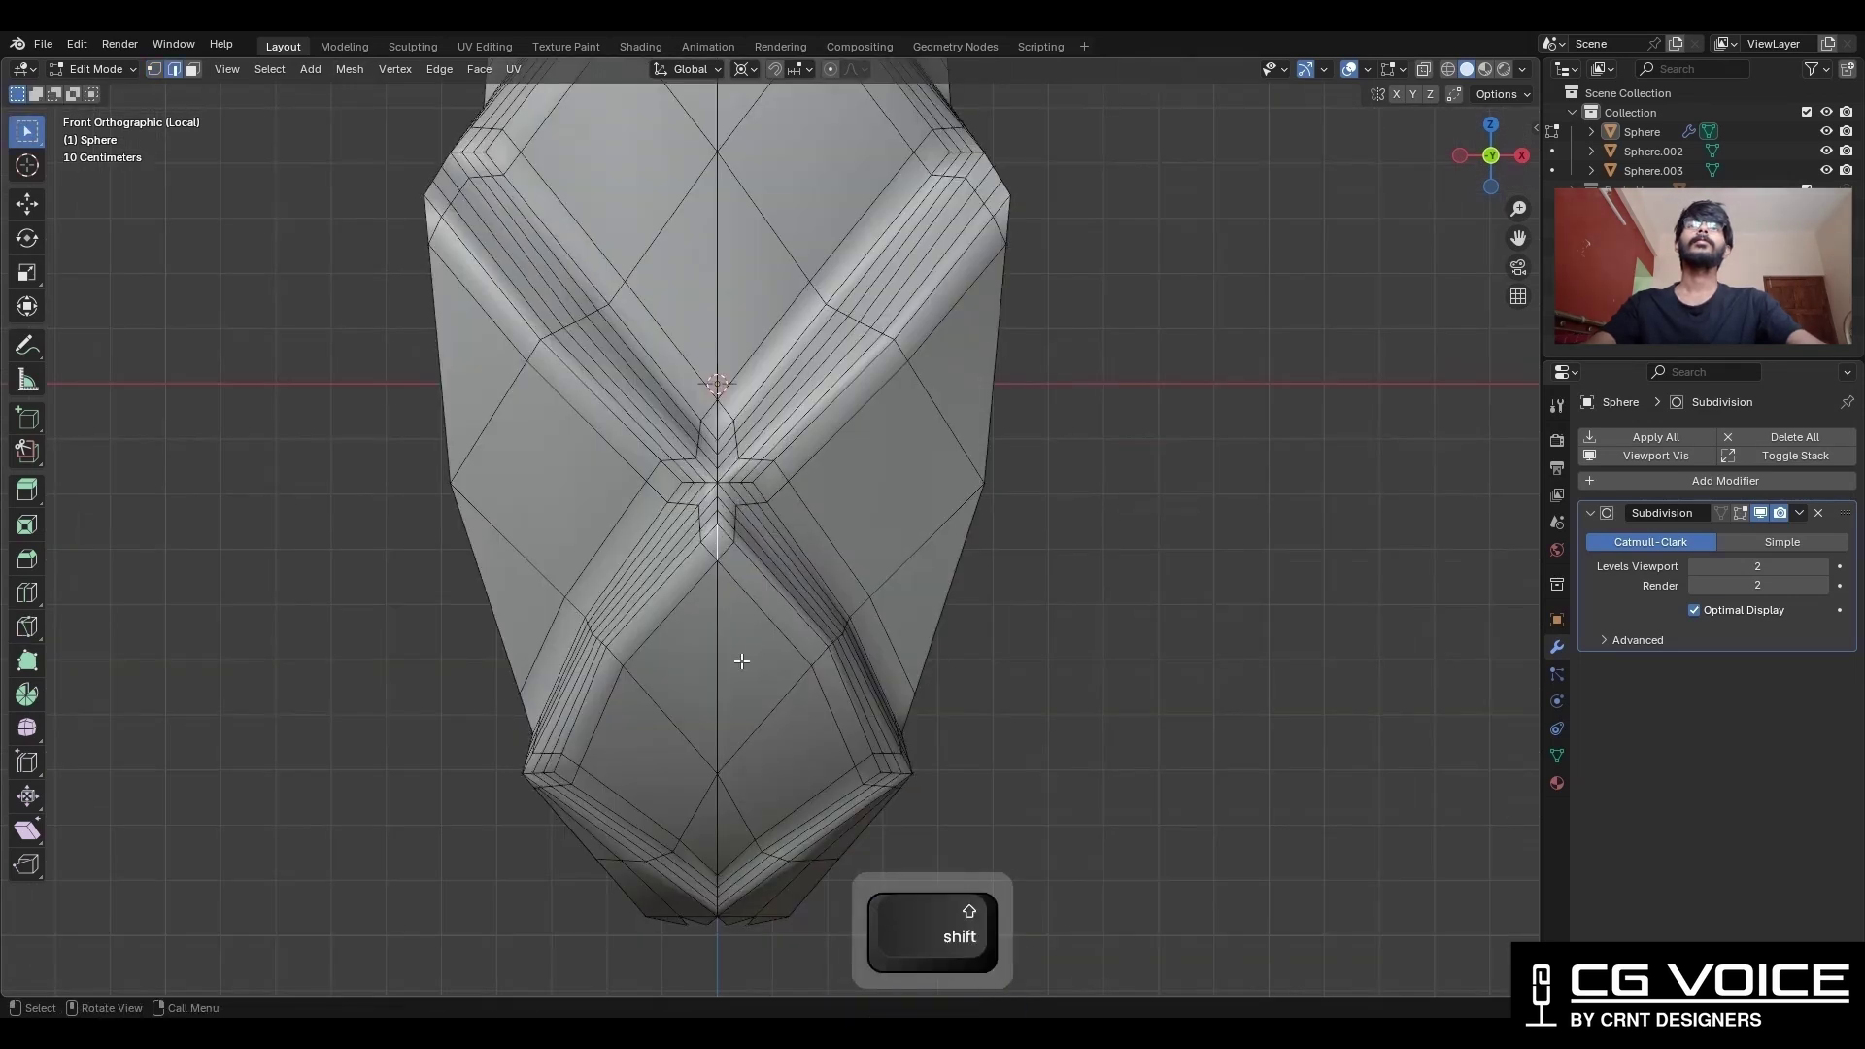
# Select the vertical centre-line edges through the diamond clusters up to the tip and dissolve them.
pyautogui.moveTo(741, 661); pyautogui.dragTo(746, 716, button='middle')
pyautogui.hotkey('ctrl', 'x')
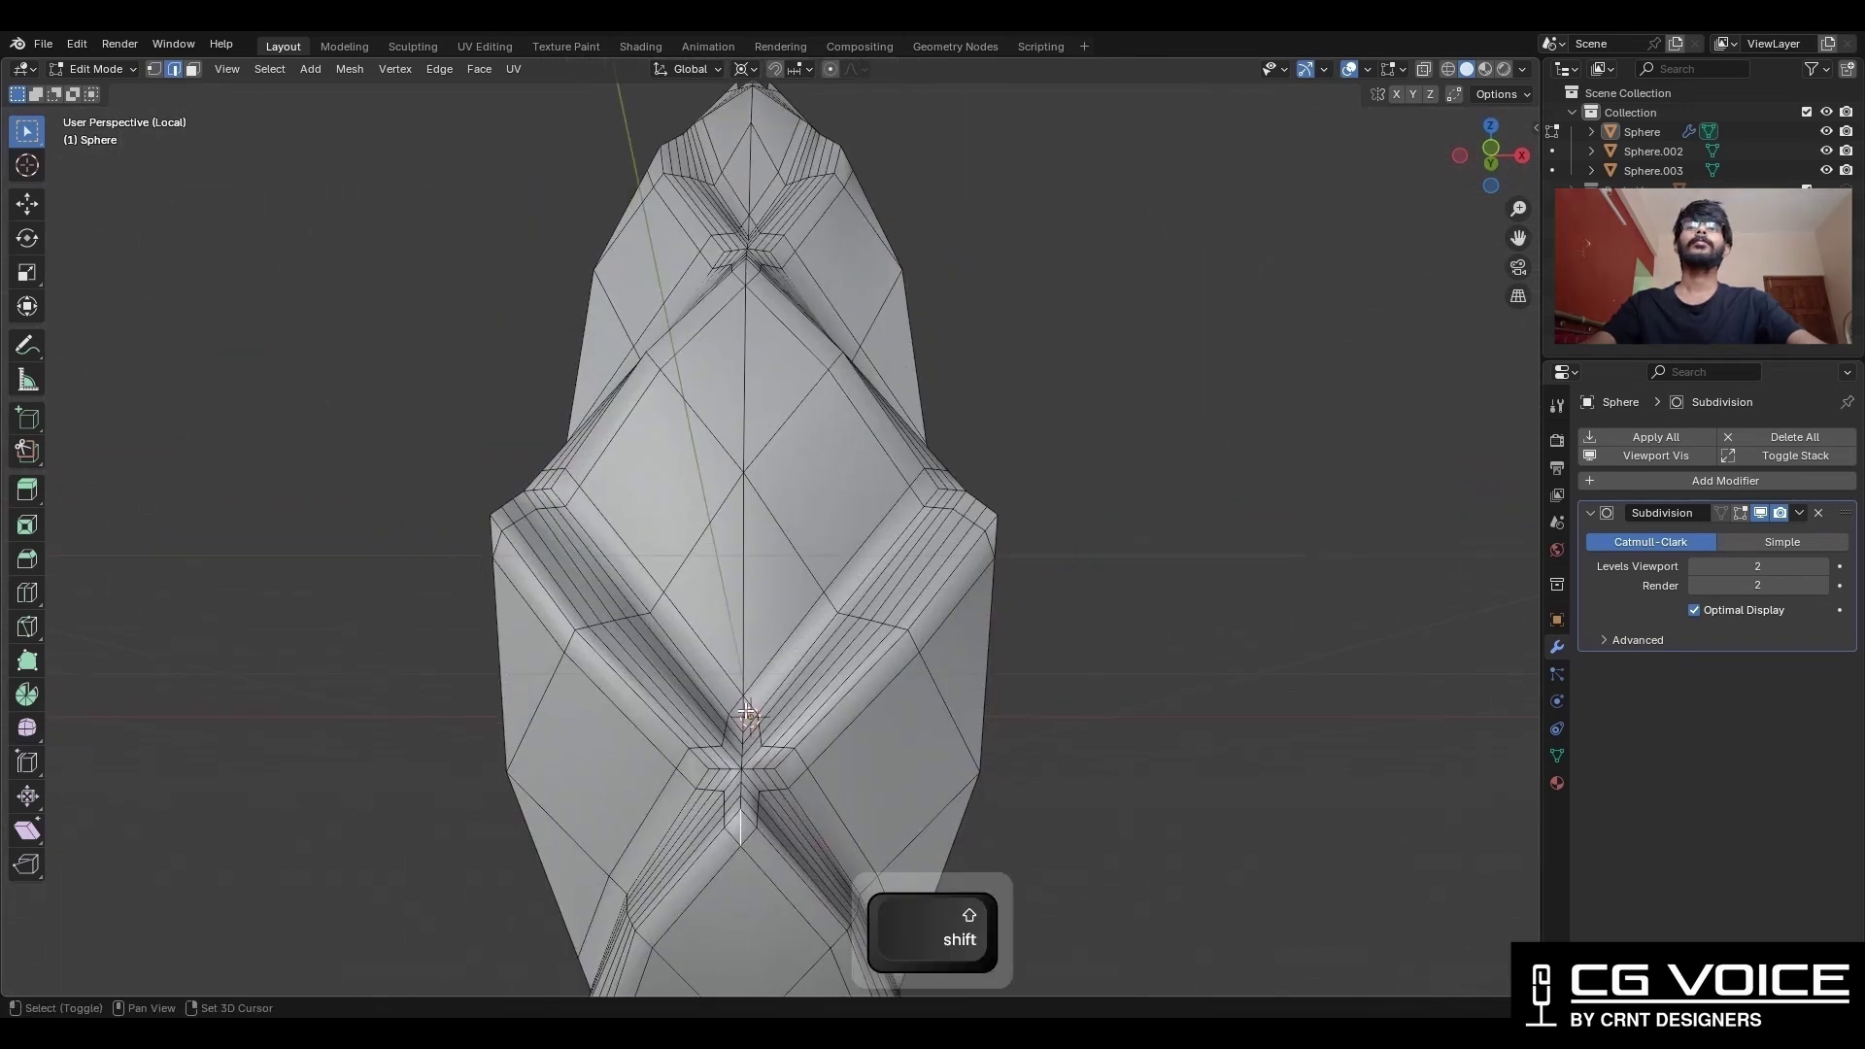
pyautogui.moveTo(753, 388); pyautogui.dragTo(743, 631, button='middle')
pyautogui.keyDown('shift'); pyautogui.click(735, 429); pyautogui.keyUp('shift')
pyautogui.keyDown('shift'); pyautogui.click(737, 332); pyautogui.keyUp('shift')
pyautogui.keyDown('shift'); pyautogui.click(740, 175); pyautogui.keyUp('shift')
pyautogui.keyDown('shift'); pyautogui.moveTo(740, 174); pyautogui.dragTo(754, 458, button='middle'); pyautogui.keyUp('shift')
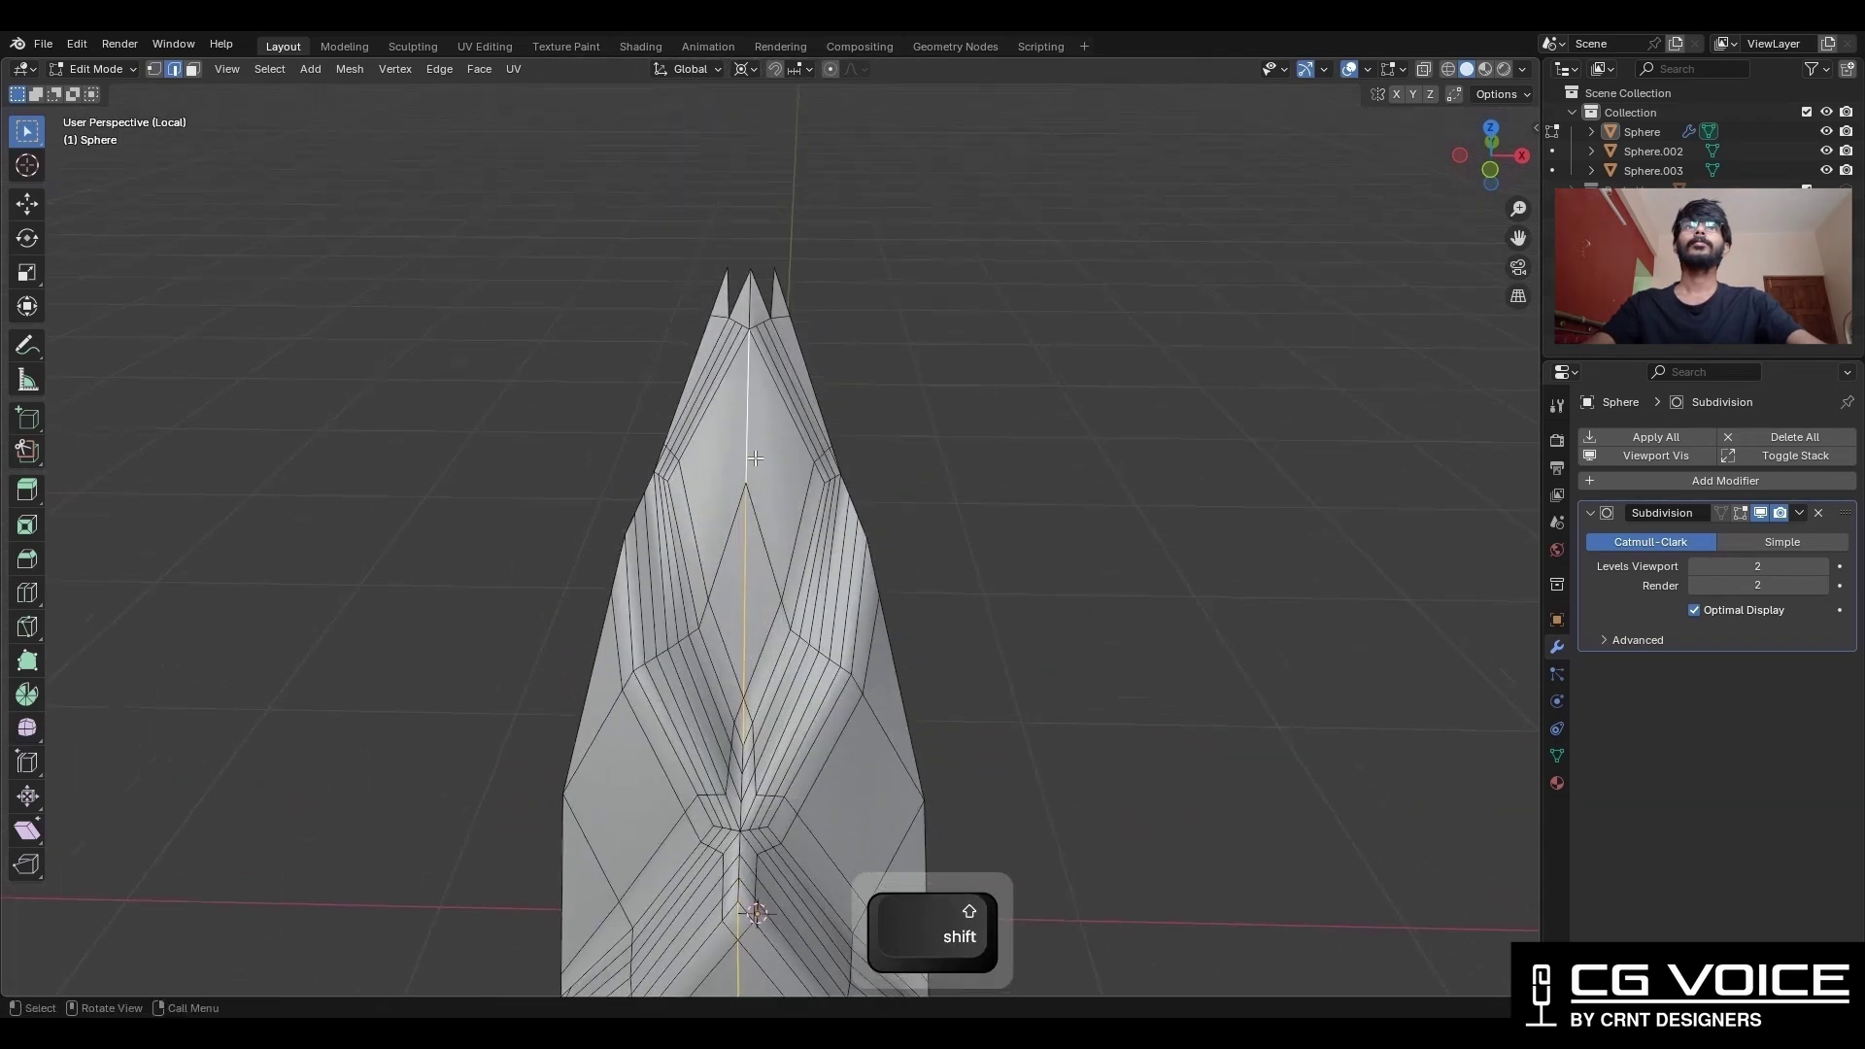
pyautogui.moveTo(770, 550); pyautogui.dragTo(753, 627, button='middle')
pyautogui.press('x')
pyautogui.click(850, 565)
# Select the spiked faces at the wedge's tip and delete them.
pyautogui.moveTo(849, 565); pyautogui.dragTo(802, 753, button='middle')
pyautogui.scroll(2, 777, 388)
pyautogui.keyDown('shift'); pyautogui.moveTo(738, 214); pyautogui.dragTo(826, 500, button='middle'); pyautogui.keyUp('shift')
pyautogui.scroll(1, 828, 423)
pyautogui.moveTo(827, 423); pyautogui.dragTo(736, 521)
pyautogui.press('x')
pyautogui.click(730, 521)
# Duplicate the whole wedge and rotate the copy by -60 degrees around the centre in top view.
pyautogui.moveTo(730, 520); pyautogui.dragTo(854, 574, button='middle')
pyautogui.press('KP_7')
pyautogui.press('a')
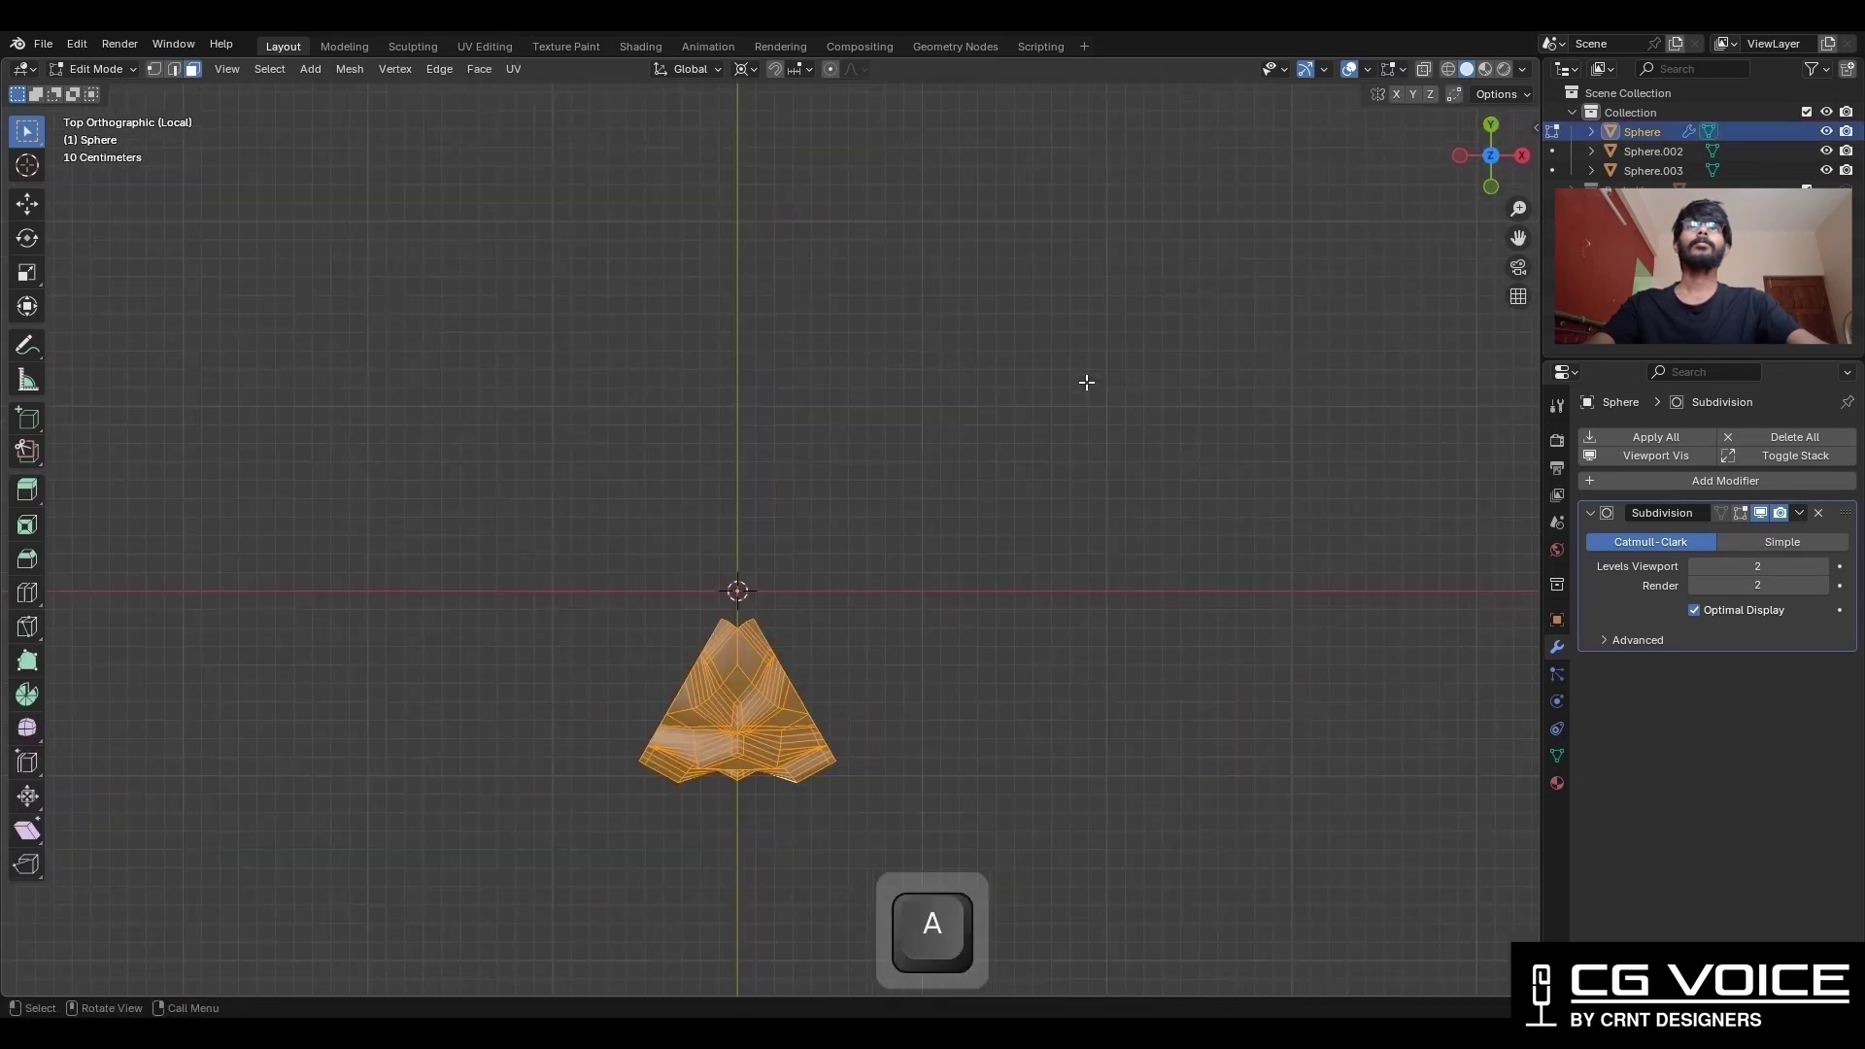
pyautogui.hotkey('shift', 'd')
pyautogui.press('r')
pyautogui.press('Return')
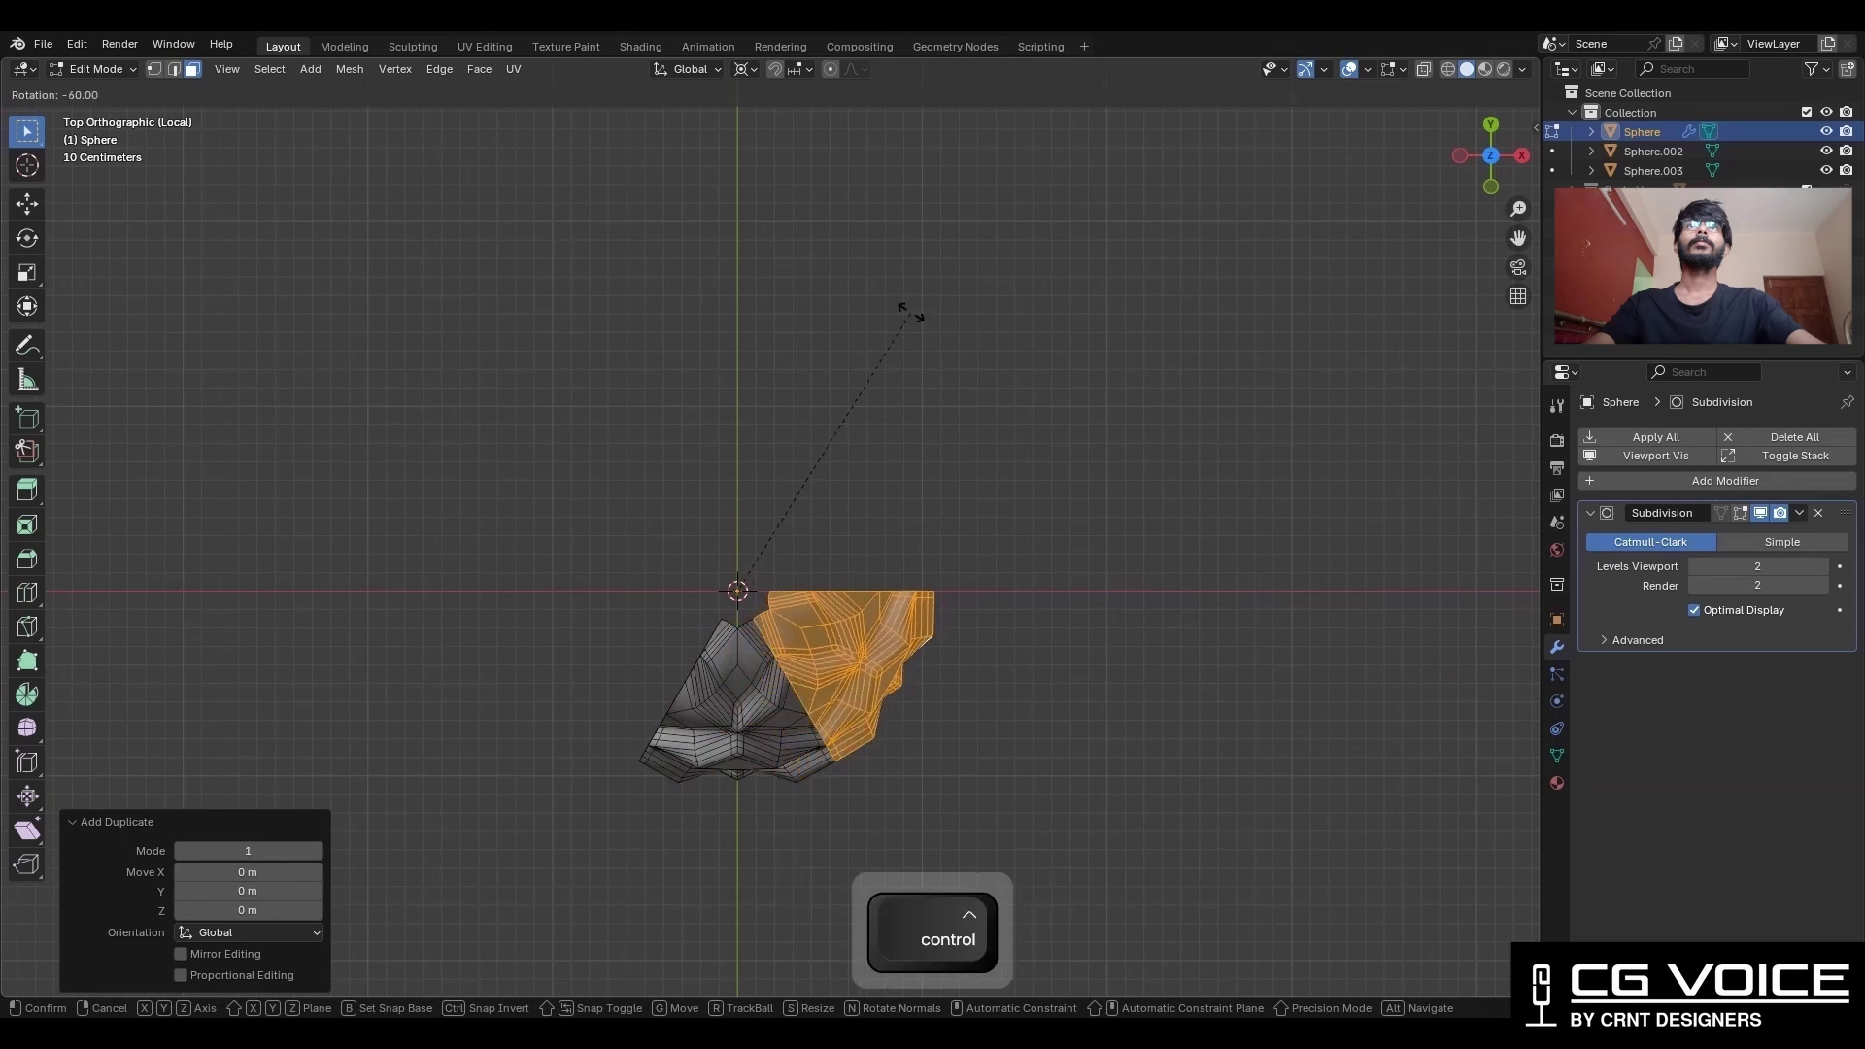
# Invert the selection to the original wedge, duplicate it and rotate the copy by 60 degrees around the centre.
pyautogui.keyDown('shift'); pyautogui.moveTo(936, 553); pyautogui.dragTo(960, 582, button='middle'); pyautogui.keyUp('shift')
pyautogui.hotkey('ctrl', 'i')
pyautogui.hotkey('shift', 'd')
pyautogui.write('r60')
pyautogui.press('Return')
# Duplicate and rotate further wedge copies in 60-degree steps around the centre until the ring closes.
pyautogui.hotkey('shift', 'd')
pyautogui.write('r60')
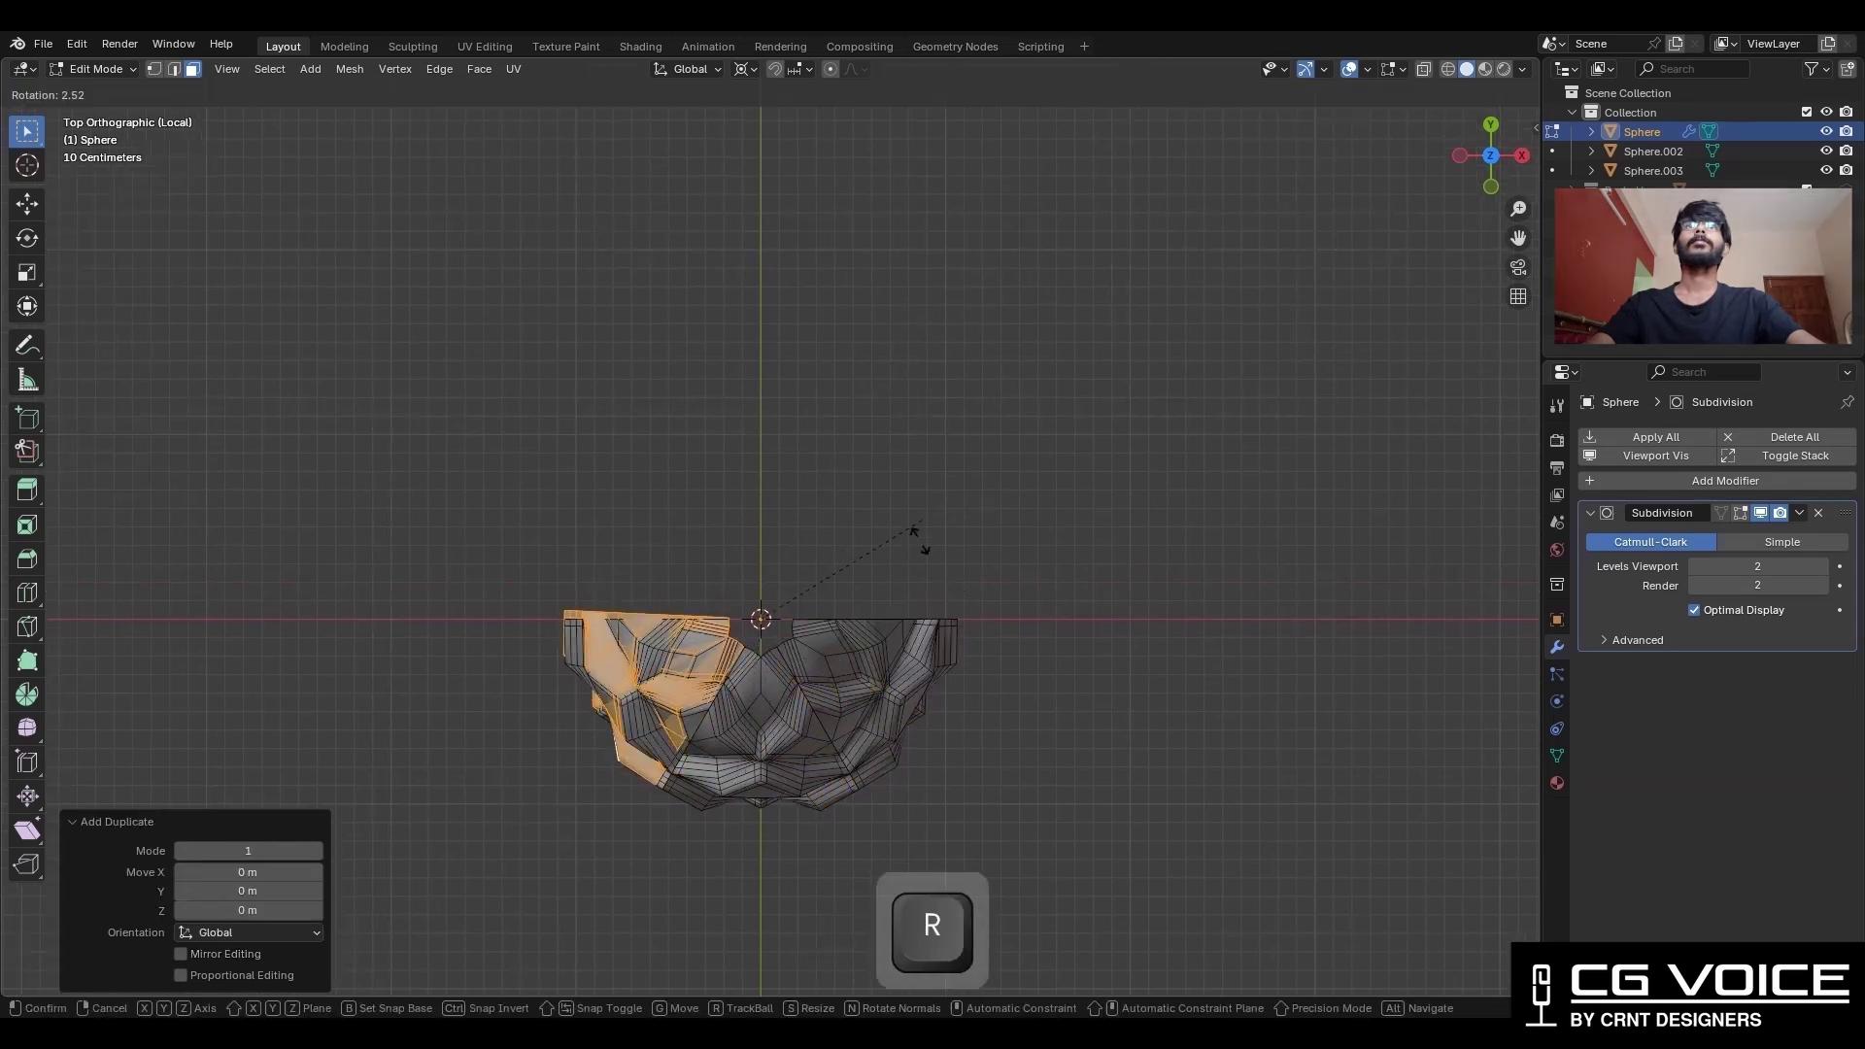
pyautogui.press('Return')
pyautogui.hotkey('shift', 'd')
pyautogui.press('r')
pyautogui.keyDown('ctrl'); pyautogui.click(900, 653); pyautogui.keyUp('ctrl')
pyautogui.hotkey('shift', 'd')
pyautogui.press('r')
pyautogui.keyDown('ctrl'); pyautogui.click(913, 657); pyautogui.keyUp('ctrl')
# Merge the whole mesh's vertices by distance and check the smoothed egg in Object Mode with overlays hidden.
pyautogui.moveTo(934, 661); pyautogui.dragTo(960, 497, button='middle')
pyautogui.press('a')
pyautogui.press('m')
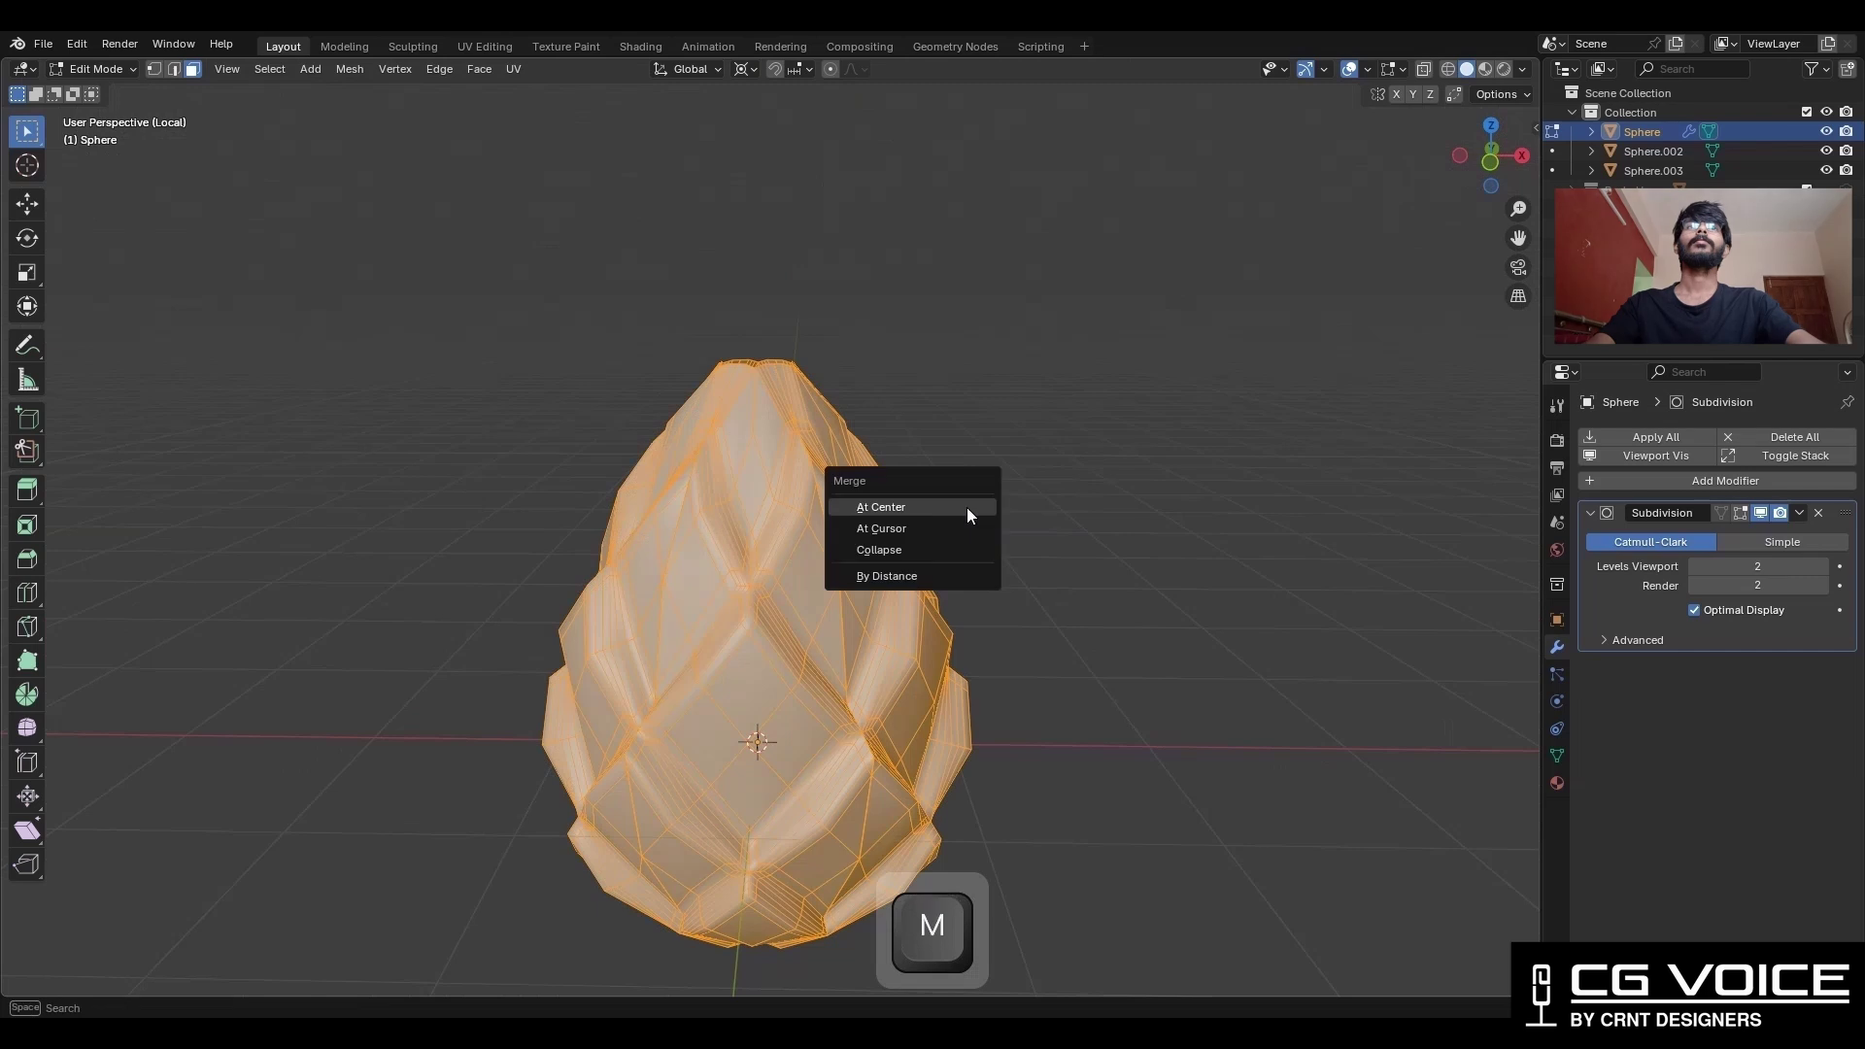
pyautogui.click(961, 573)
pyautogui.press('Tab')
pyautogui.hotkey('alt', 'shift', 'z')
pyautogui.moveTo(996, 536)
pyautogui.mouseDown(button='middle')
pyautogui.moveTo(984, 562)
pyautogui.moveTo(948, 414)
pyautogui.moveTo(977, 533)
pyautogui.mouseUp(button='middle')
pyautogui.scroll(3, 977, 582)
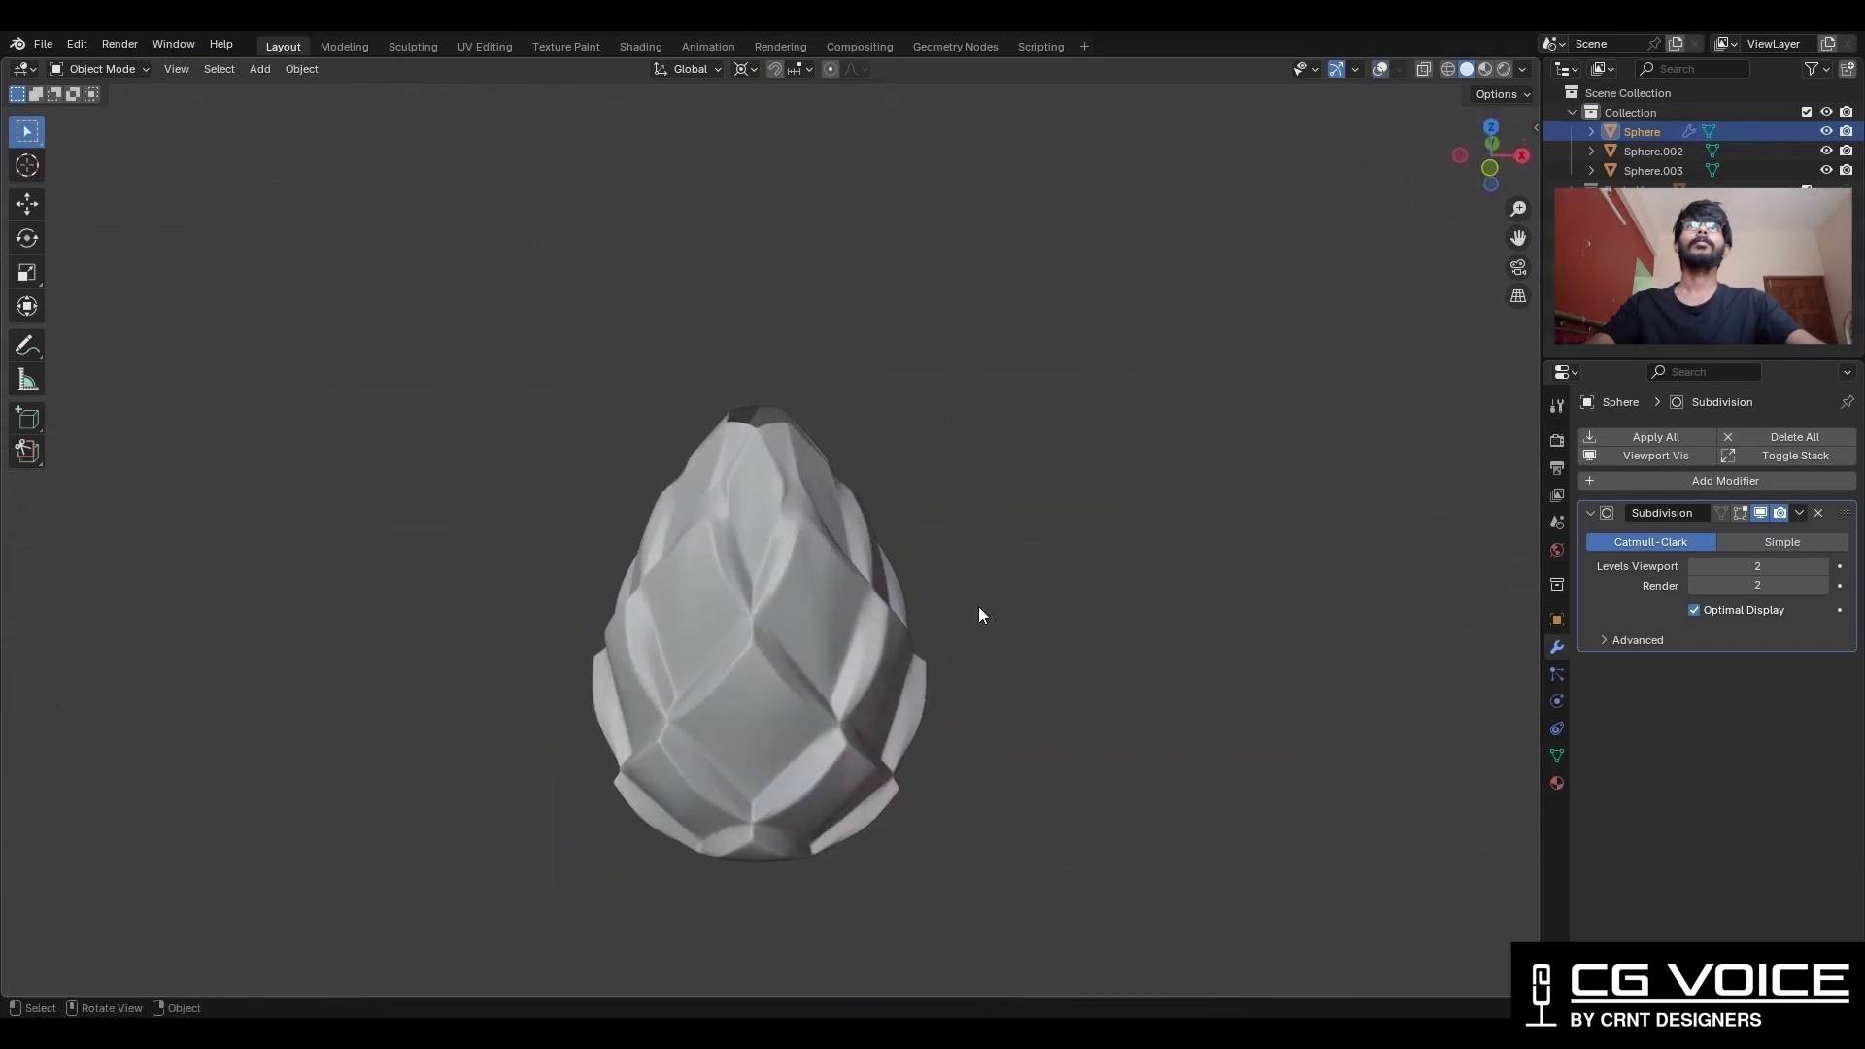
pyautogui.scroll(2, 977, 614)
# Select the vertical seam edges running through the scales where the wedge copies meet and dissolve them.
pyautogui.hotkey('alt', 'shift', 'z')
pyautogui.press('Tab')
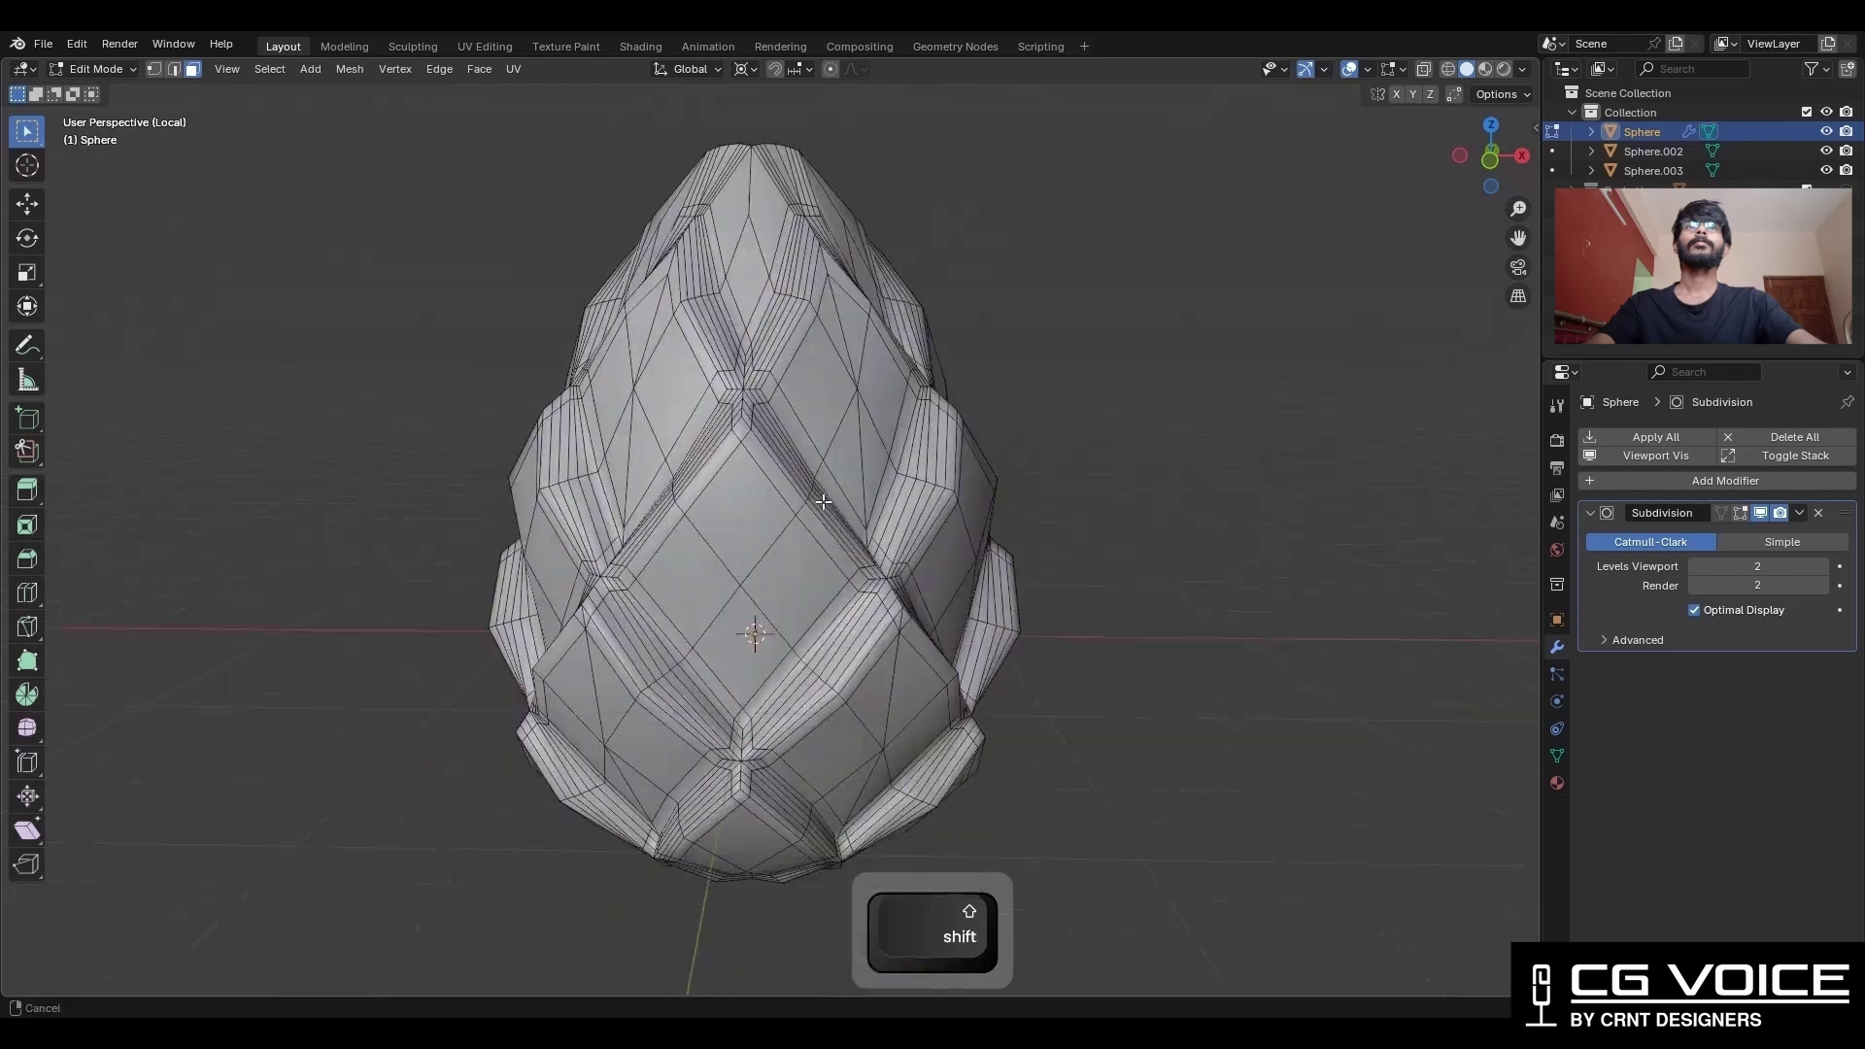
pyautogui.keyDown('shift'); pyautogui.moveTo(823, 502); pyautogui.dragTo(823, 479, button='middle'); pyautogui.keyUp('shift')
pyautogui.moveTo(923, 752); pyautogui.dragTo(908, 632, button='middle')
pyautogui.press('2')
pyautogui.moveTo(622, 444); pyautogui.dragTo(755, 520, button='middle')
pyautogui.moveTo(772, 630); pyautogui.dragTo(848, 540, button='middle')
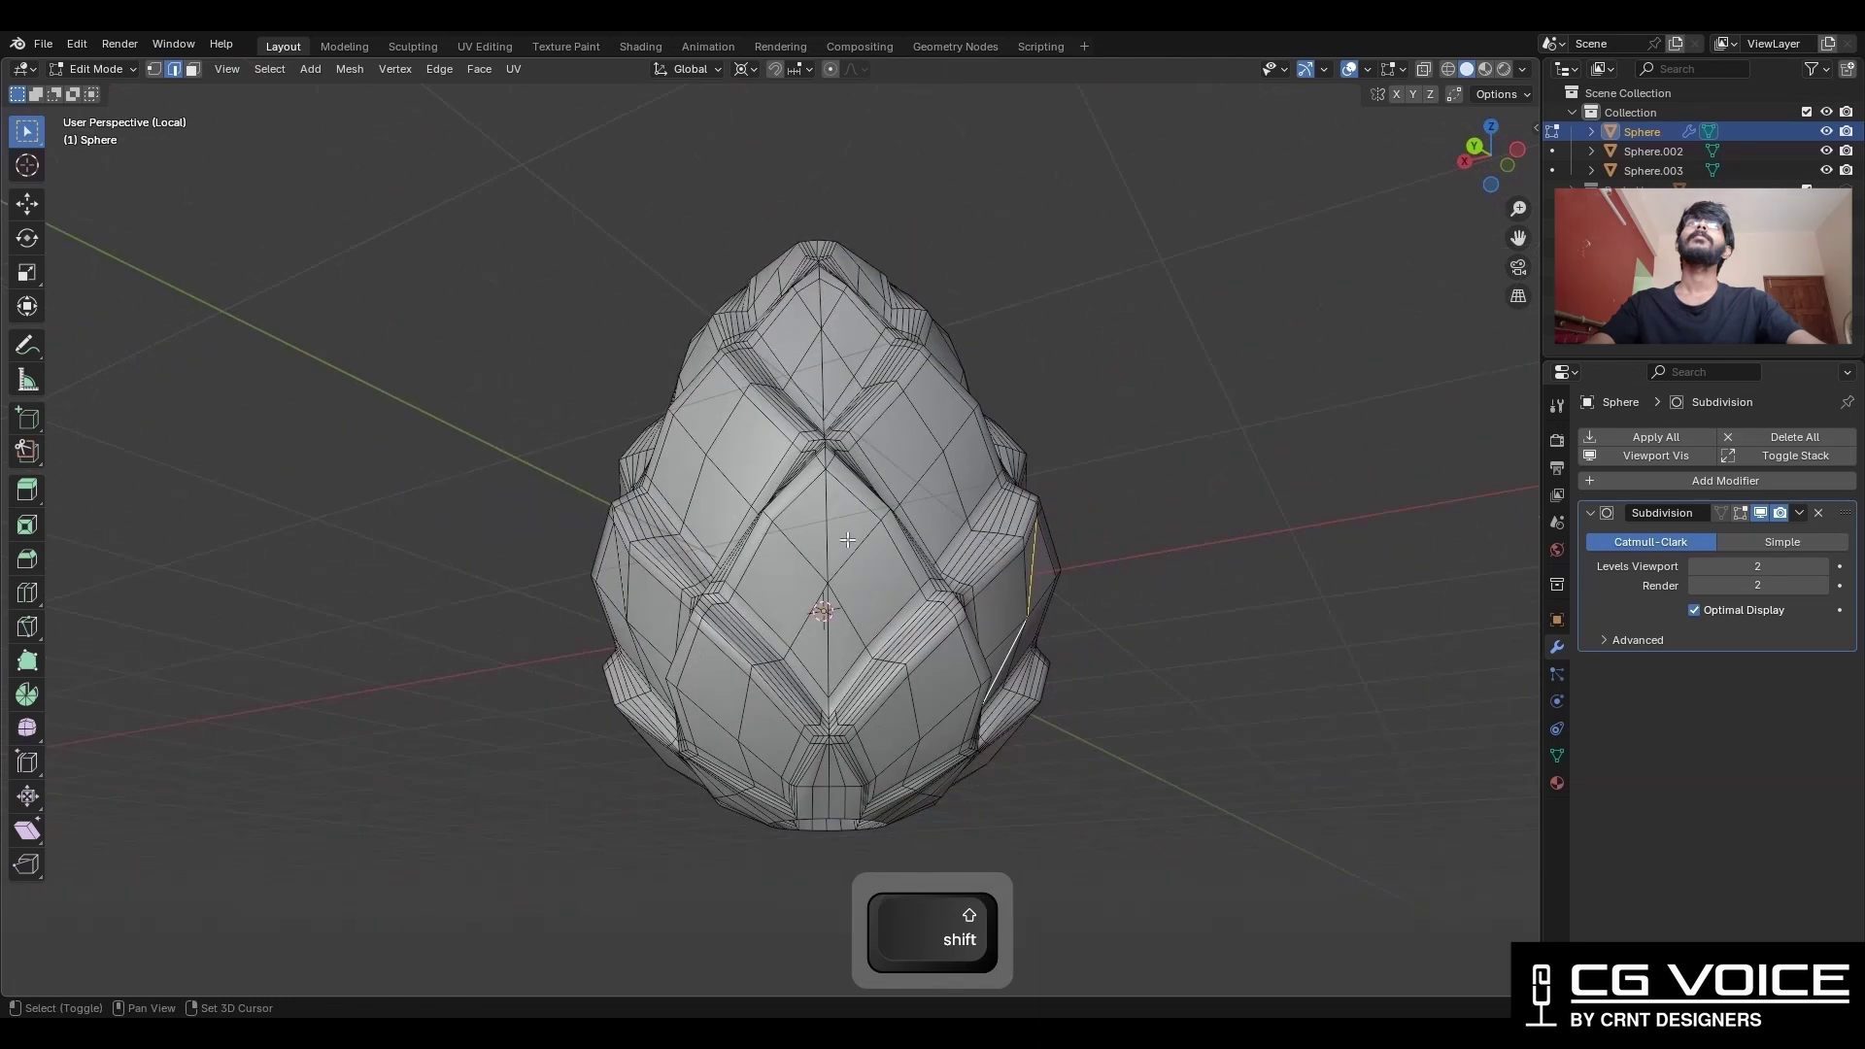
pyautogui.moveTo(833, 638); pyautogui.dragTo(783, 539, button='middle')
pyautogui.hotkey('ctrl', 'x')
# Return to Object Mode with overlays hidden and save the file.
pyautogui.press('Tab')
pyautogui.moveTo(960, 381); pyautogui.dragTo(1277, 338, button='middle')
pyautogui.scroll(-3, 1043, 486)
pyautogui.hotkey('alt', 'shift', 'z')
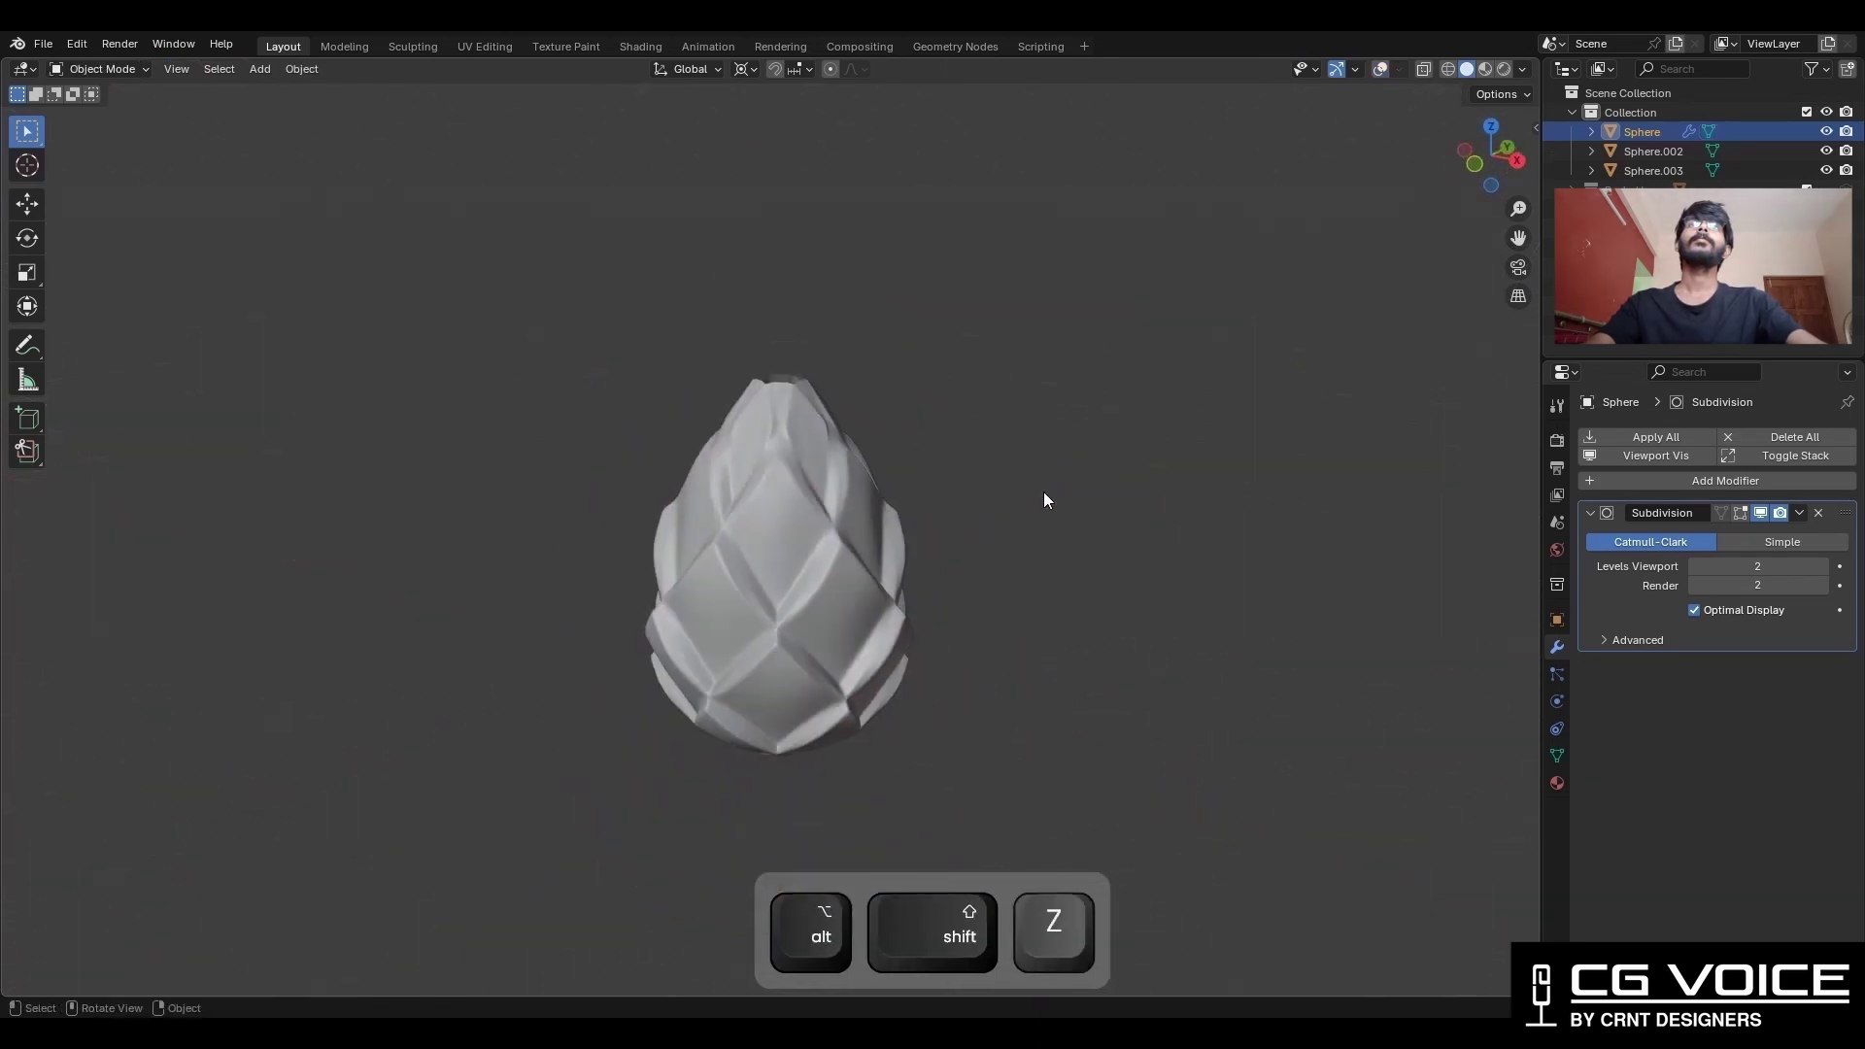
pyautogui.hotkey('ctrl', 's')
# Set the viewport's solid shading to MatCap lighting and enable Cavity.
pyautogui.click(1521, 69)
pyautogui.click(1507, 163)
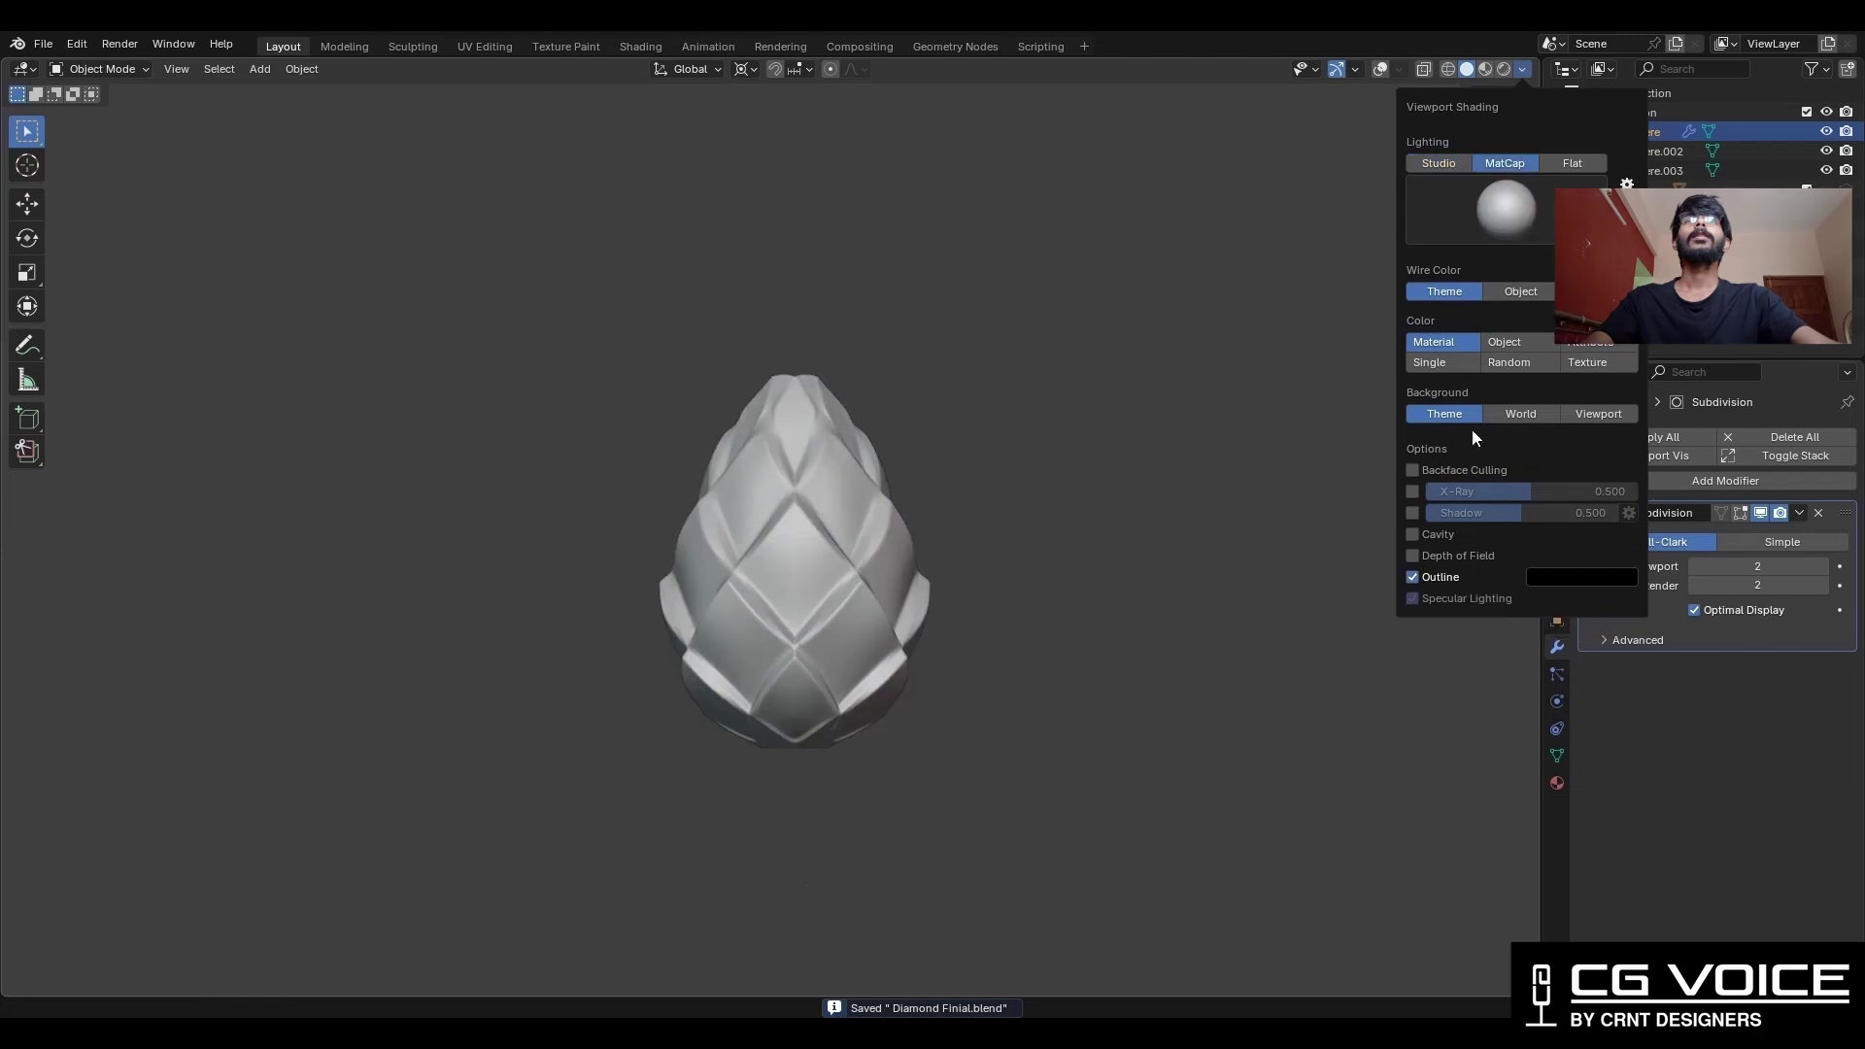
pyautogui.click(1412, 534)
pyautogui.moveTo(923, 469)
pyautogui.keyDown('ctrl'); pyautogui.mouseDown(button='middle')
pyautogui.moveTo(946, 357)
pyautogui.moveTo(957, 463)
pyautogui.mouseUp(button='middle'); pyautogui.keyUp('ctrl')
# Select the open edge loop at the egg's tip in Edit Mode and shape it into a circle with LoopTools.
pyautogui.hotkey('ctrl', 'shift', 'z')
pyautogui.press('Tab')
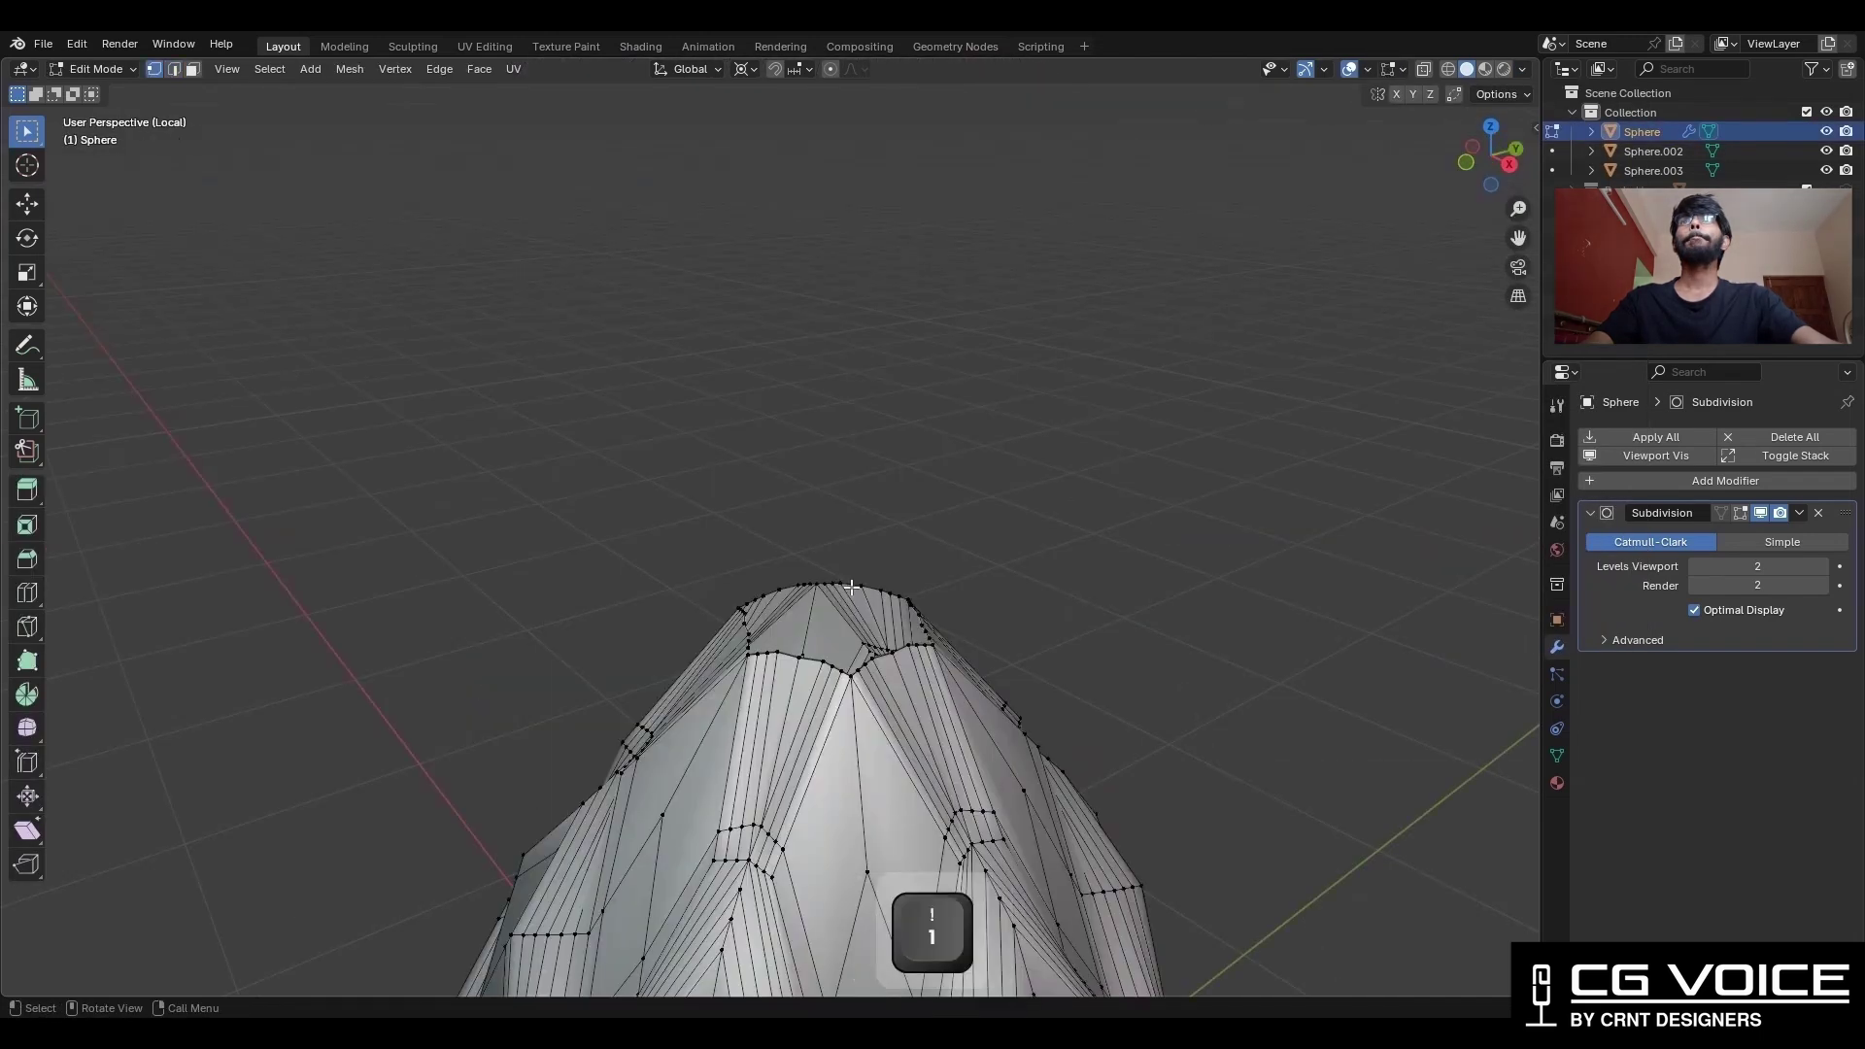
pyautogui.keyDown('alt'); pyautogui.click(850, 586); pyautogui.keyUp('alt')
pyautogui.rightClick(854, 533)
pyautogui.click(1034, 404)
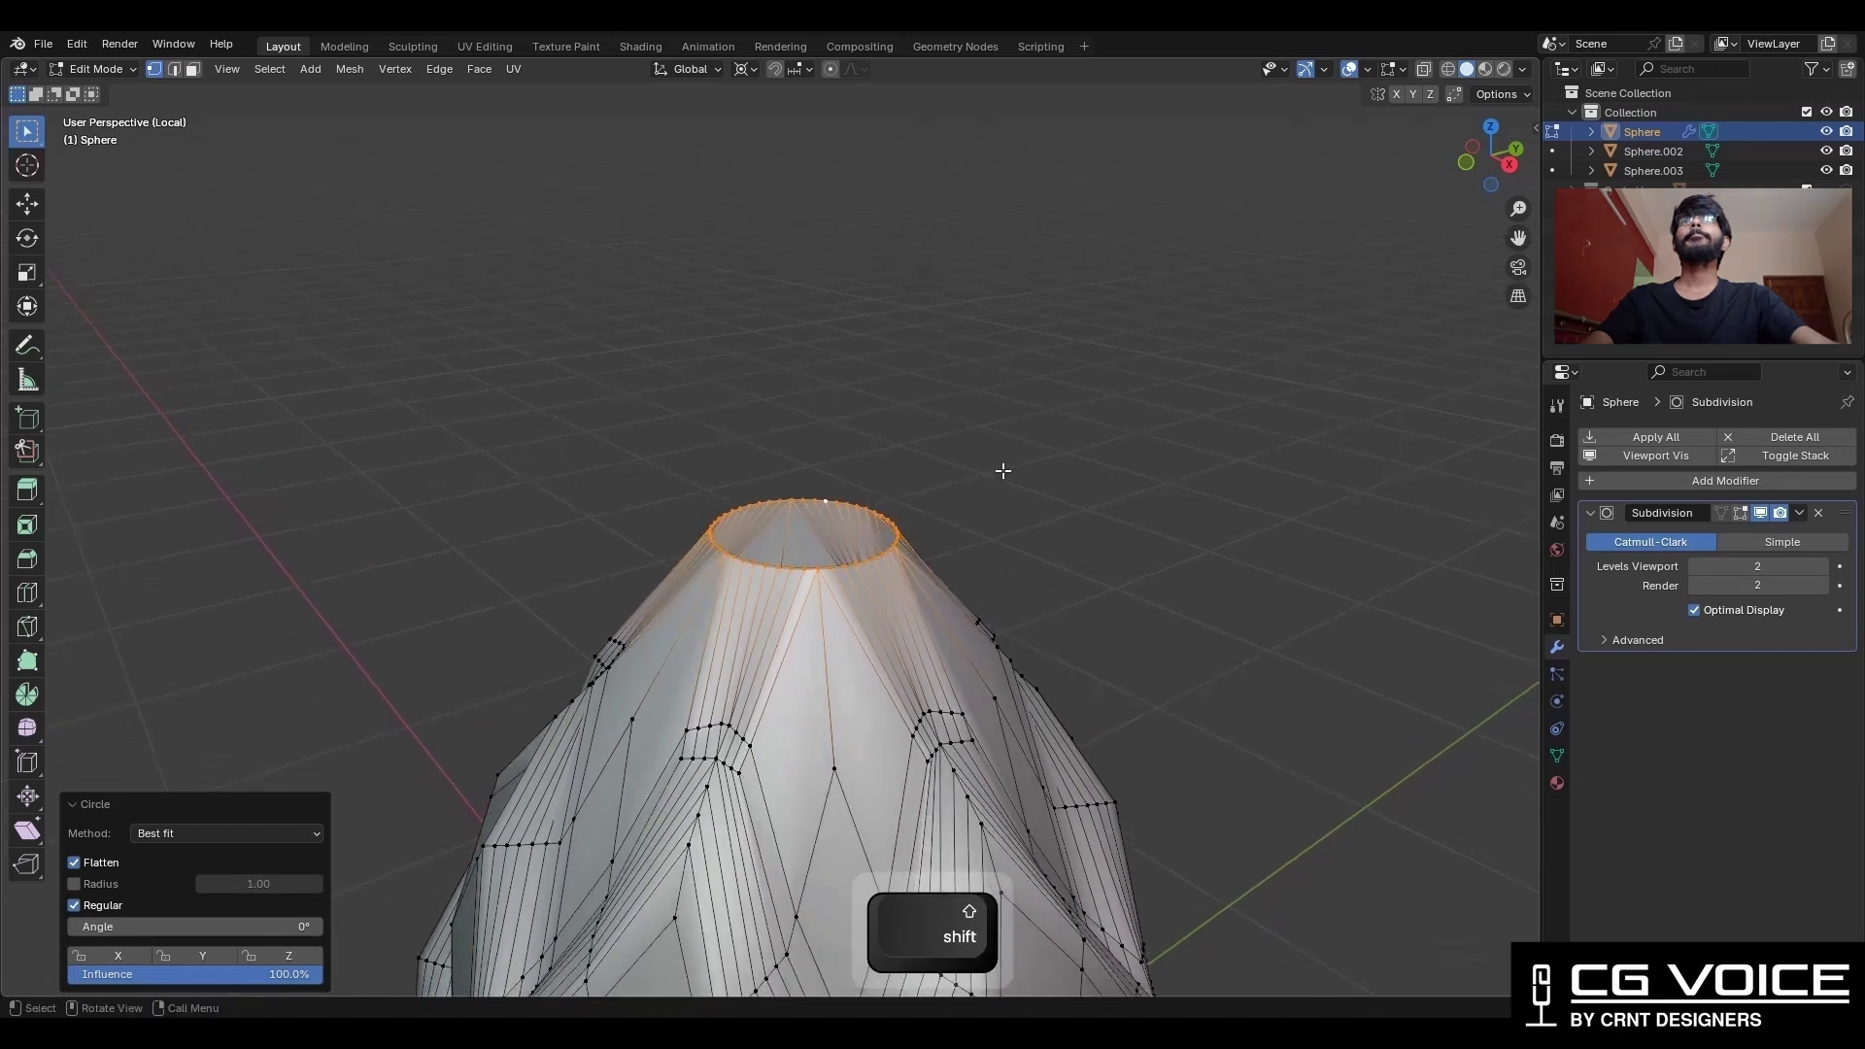
# Select the surplus supporting edge loops along the uppermost scales' borders and dissolve them.
pyautogui.keyDown('alt'); pyautogui.keyDown('shift'); pyautogui.click(949, 512); pyautogui.keyUp('shift'); pyautogui.keyUp('alt')
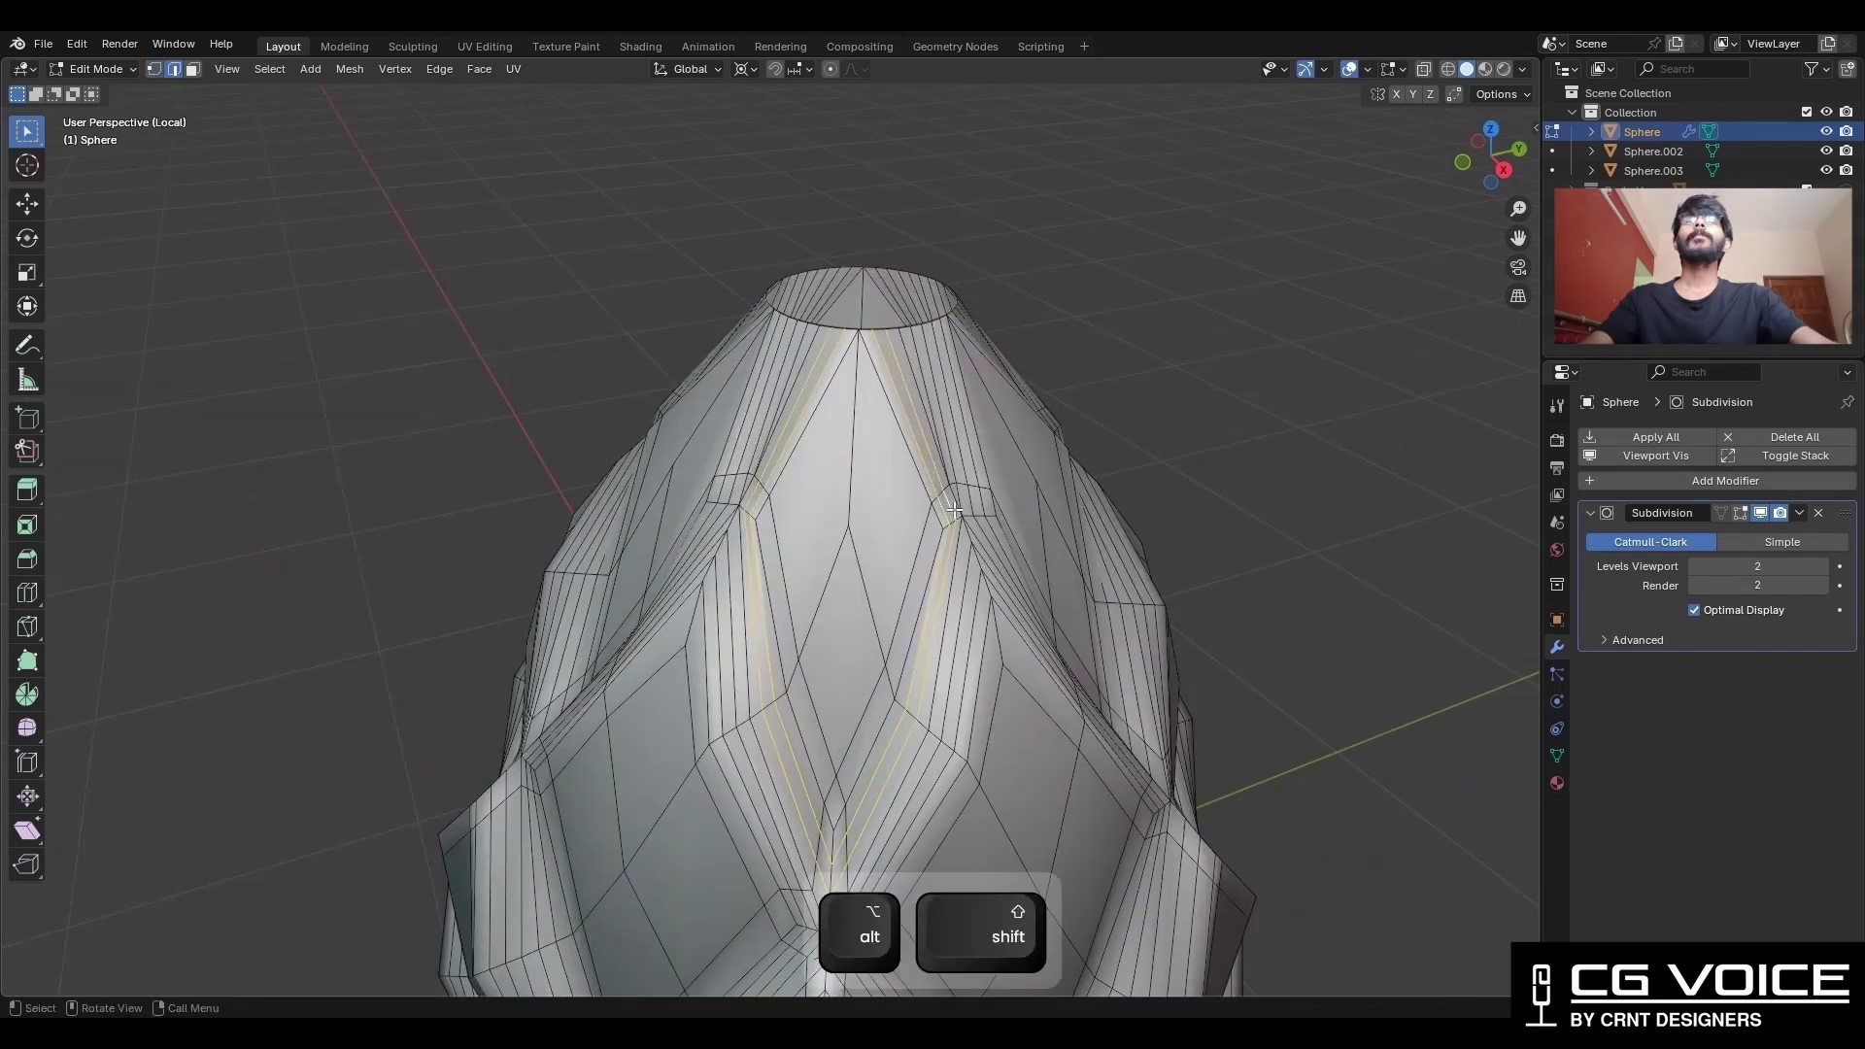
pyautogui.hotkey('ctrl', 'x')
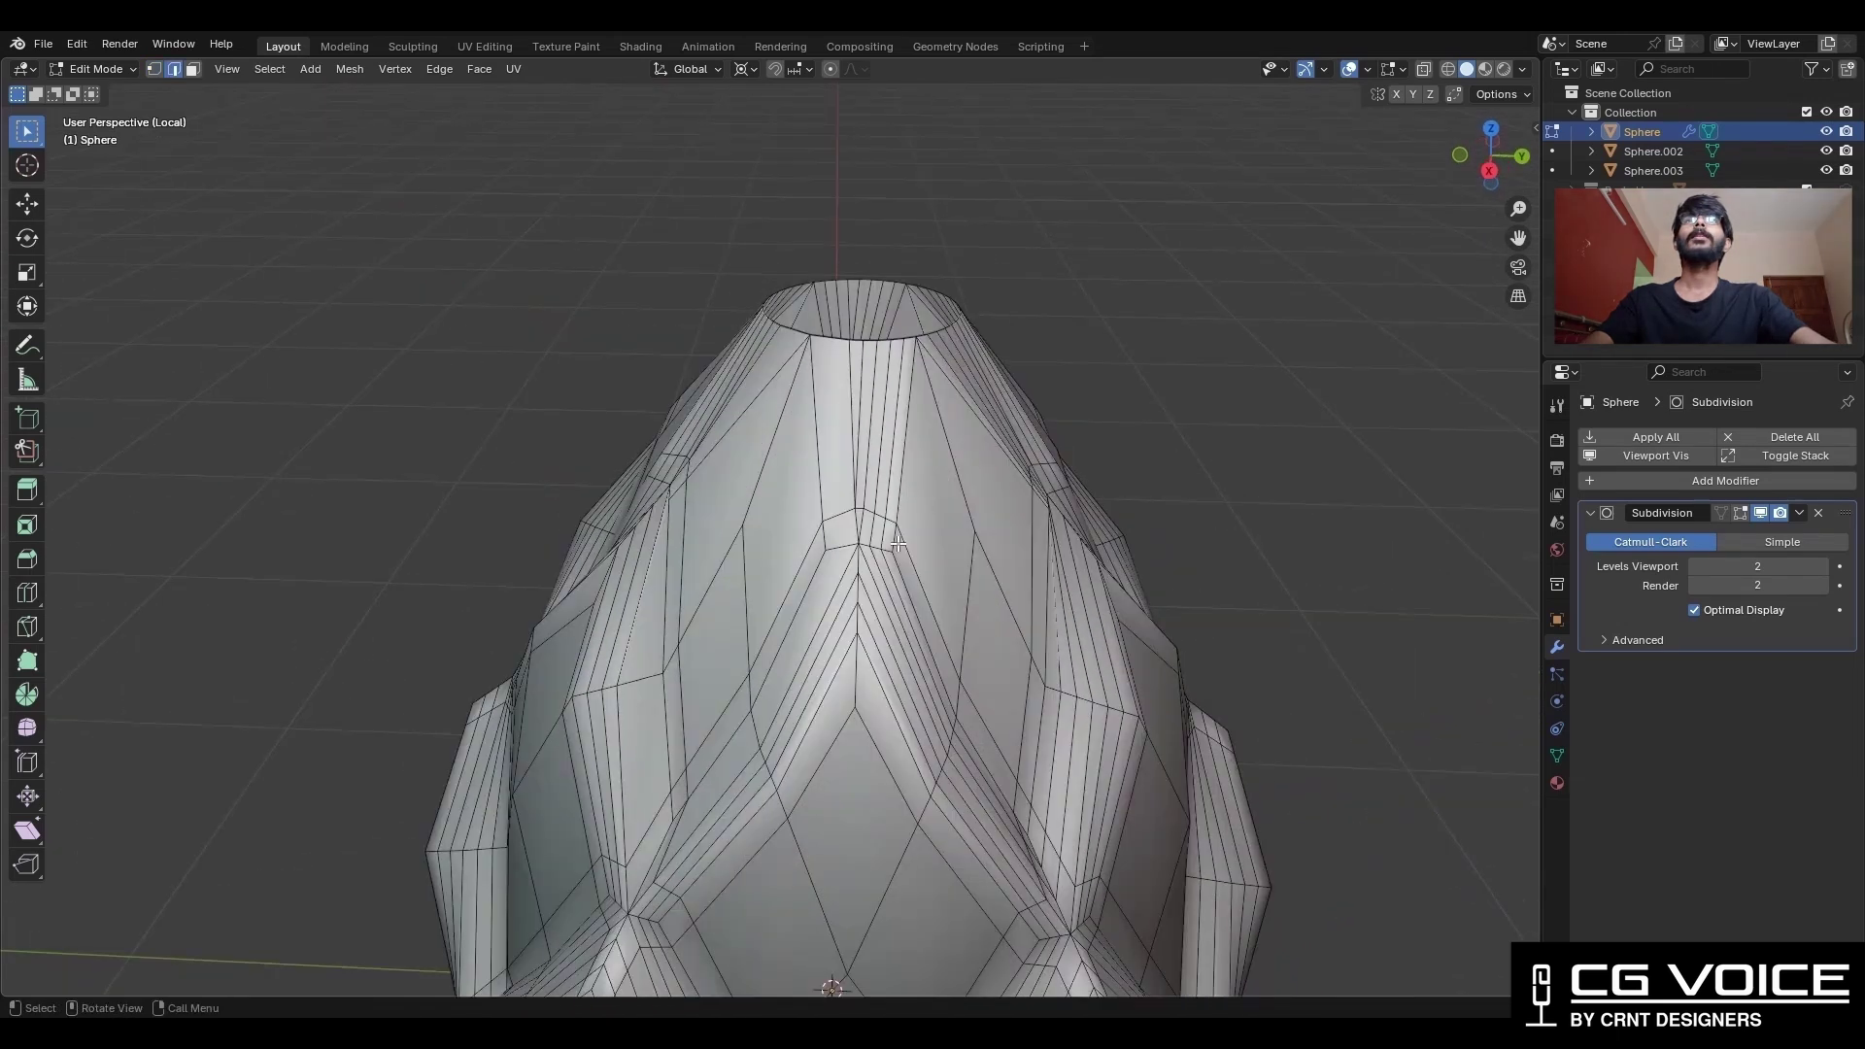
pyautogui.keyDown('alt'); pyautogui.keyDown('shift'); pyautogui.click(885, 539); pyautogui.keyUp('shift'); pyautogui.keyUp('alt')
pyautogui.hotkey('ctrl', 'x')
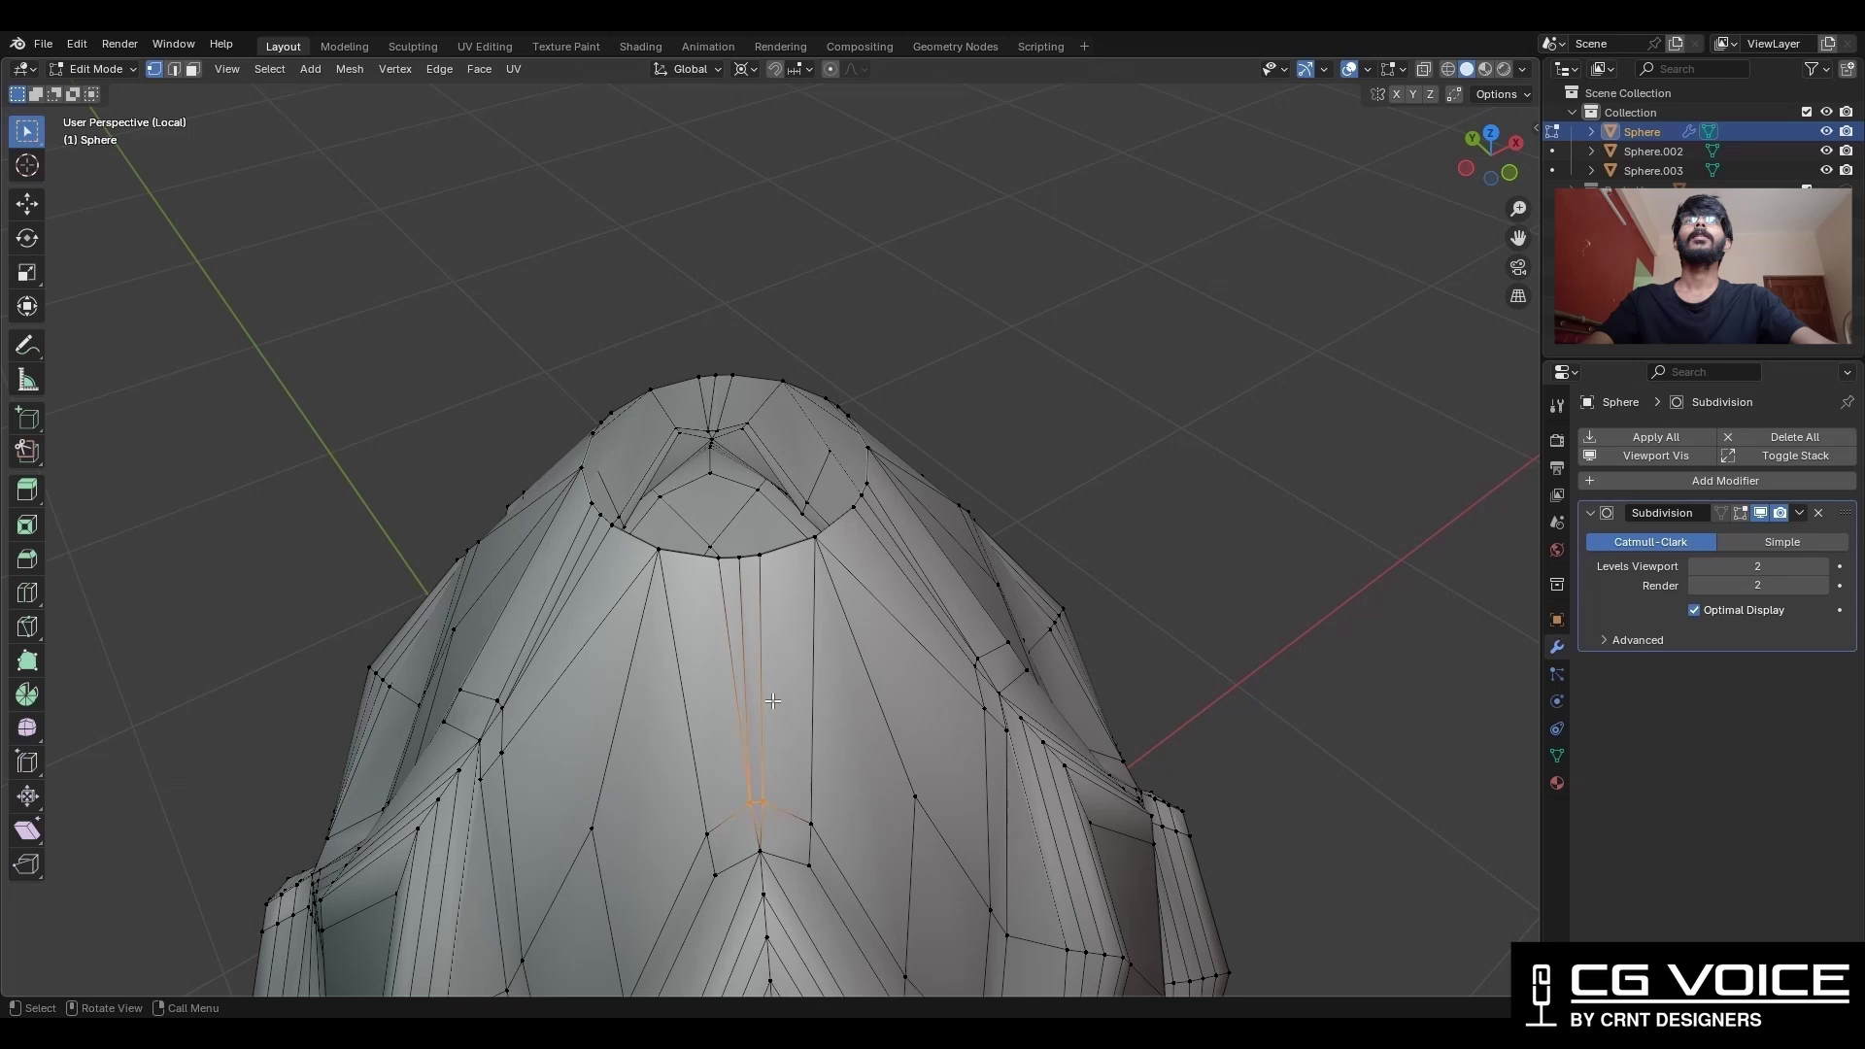
# Merge the surplus vertices at the ridge peaks just below the tip opening.
pyautogui.press('m')
pyautogui.click(755, 603)
pyautogui.press('m')
pyautogui.click(701, 552)
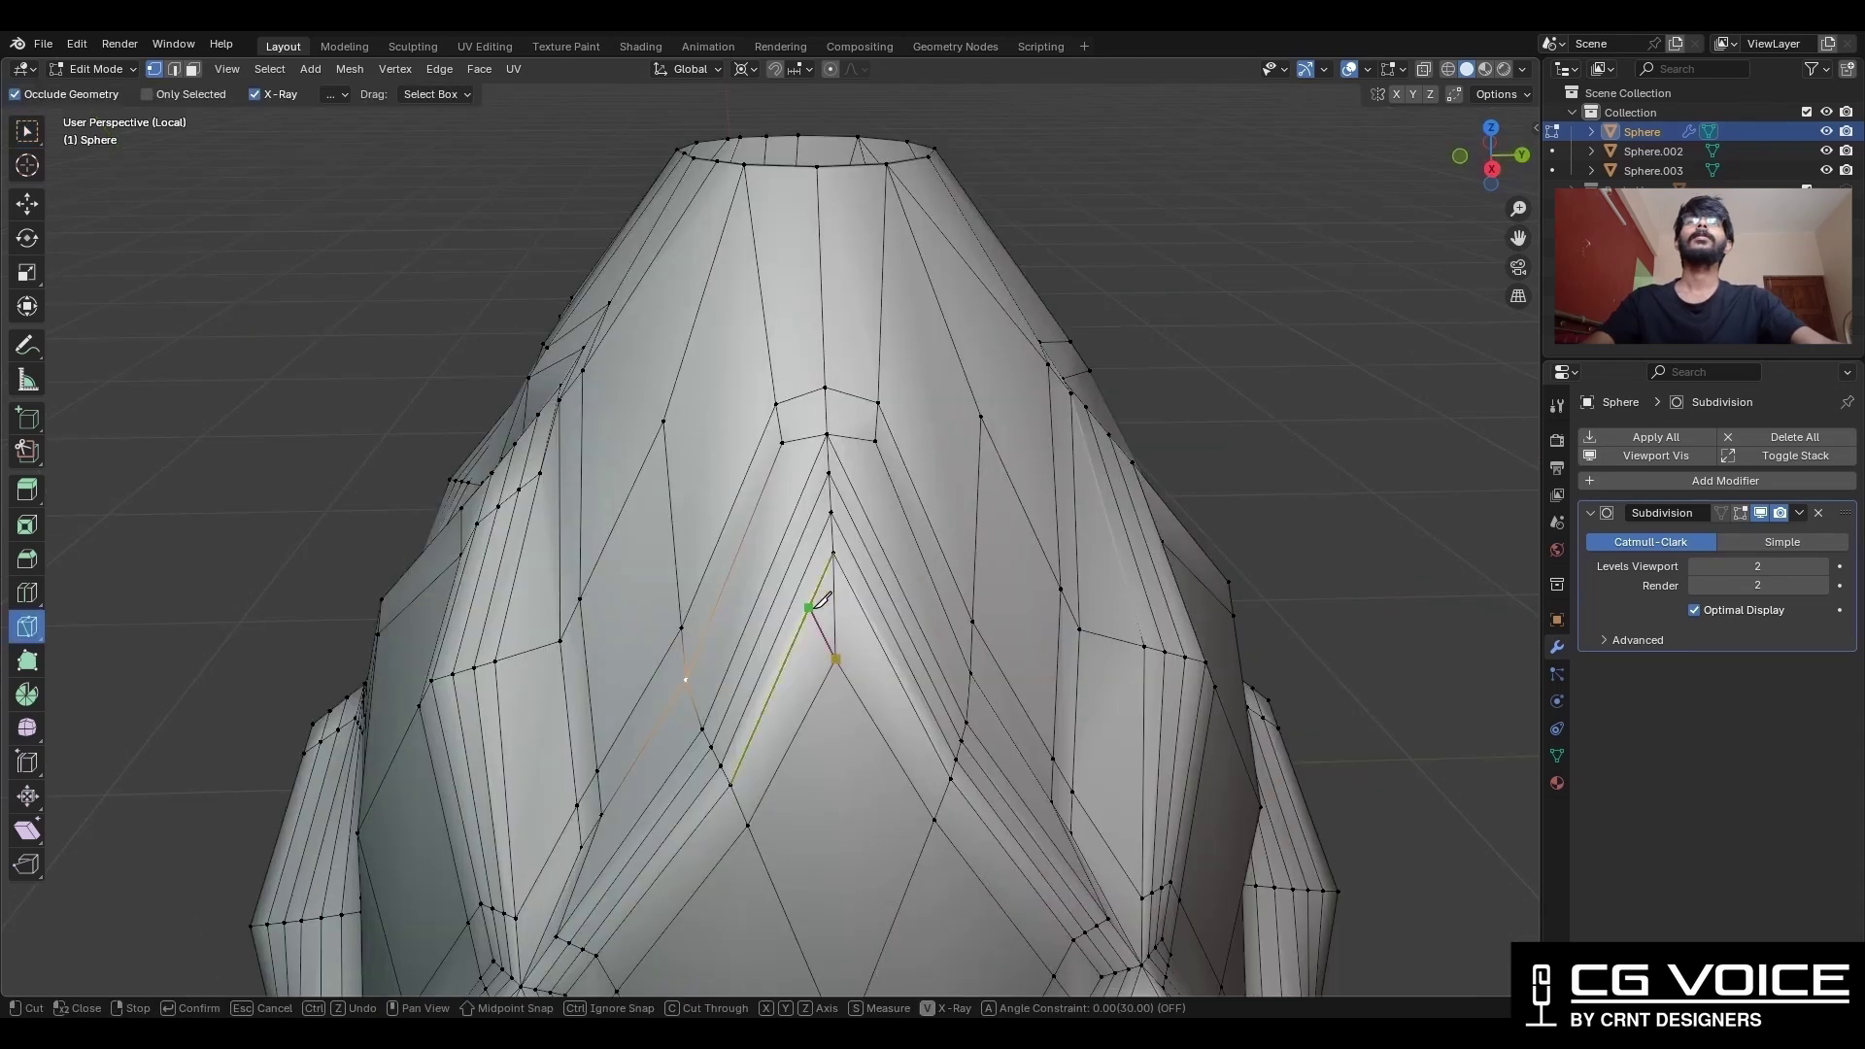
# Knife cuts from the scale tip's inner corner to both border edges and up each side to the ridge vertices.
pyautogui.press('space')
pyautogui.click(862, 609)
pyautogui.press('space')
pyautogui.click(876, 442)
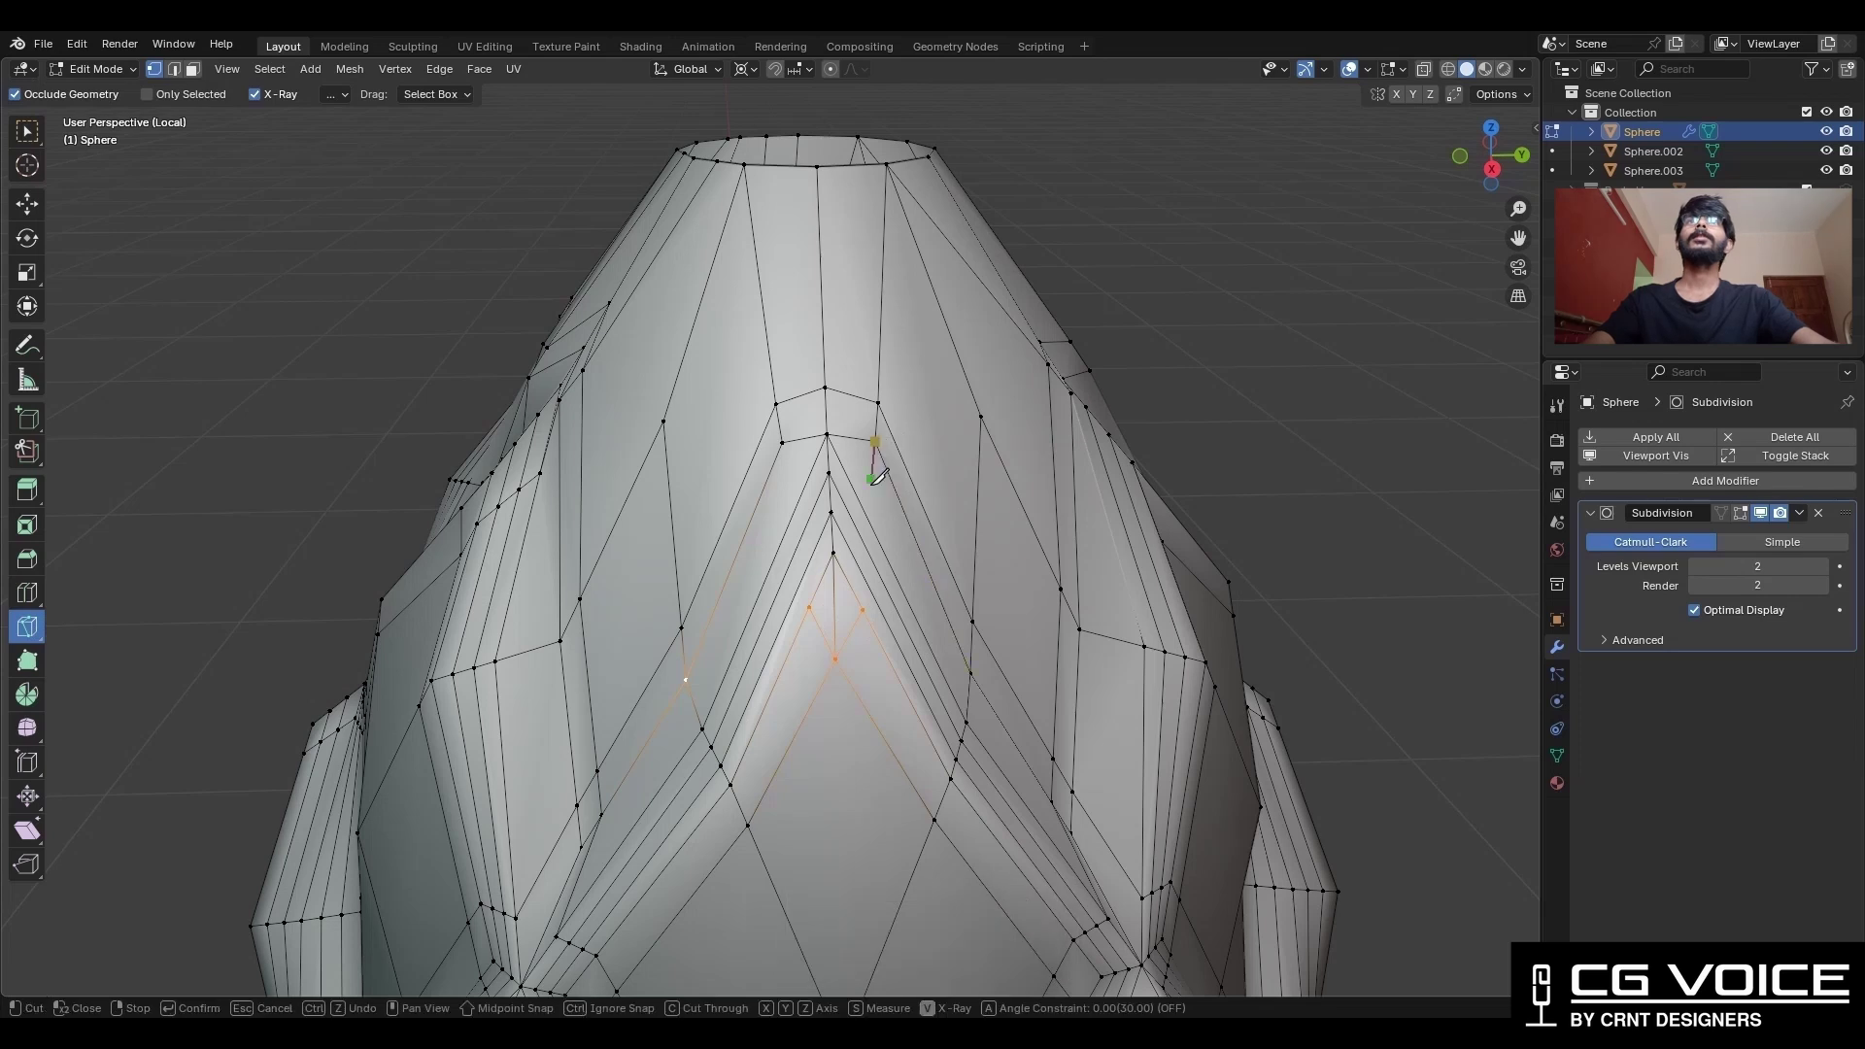
pyautogui.click(863, 609)
pyautogui.press('space')
pyautogui.click(782, 441)
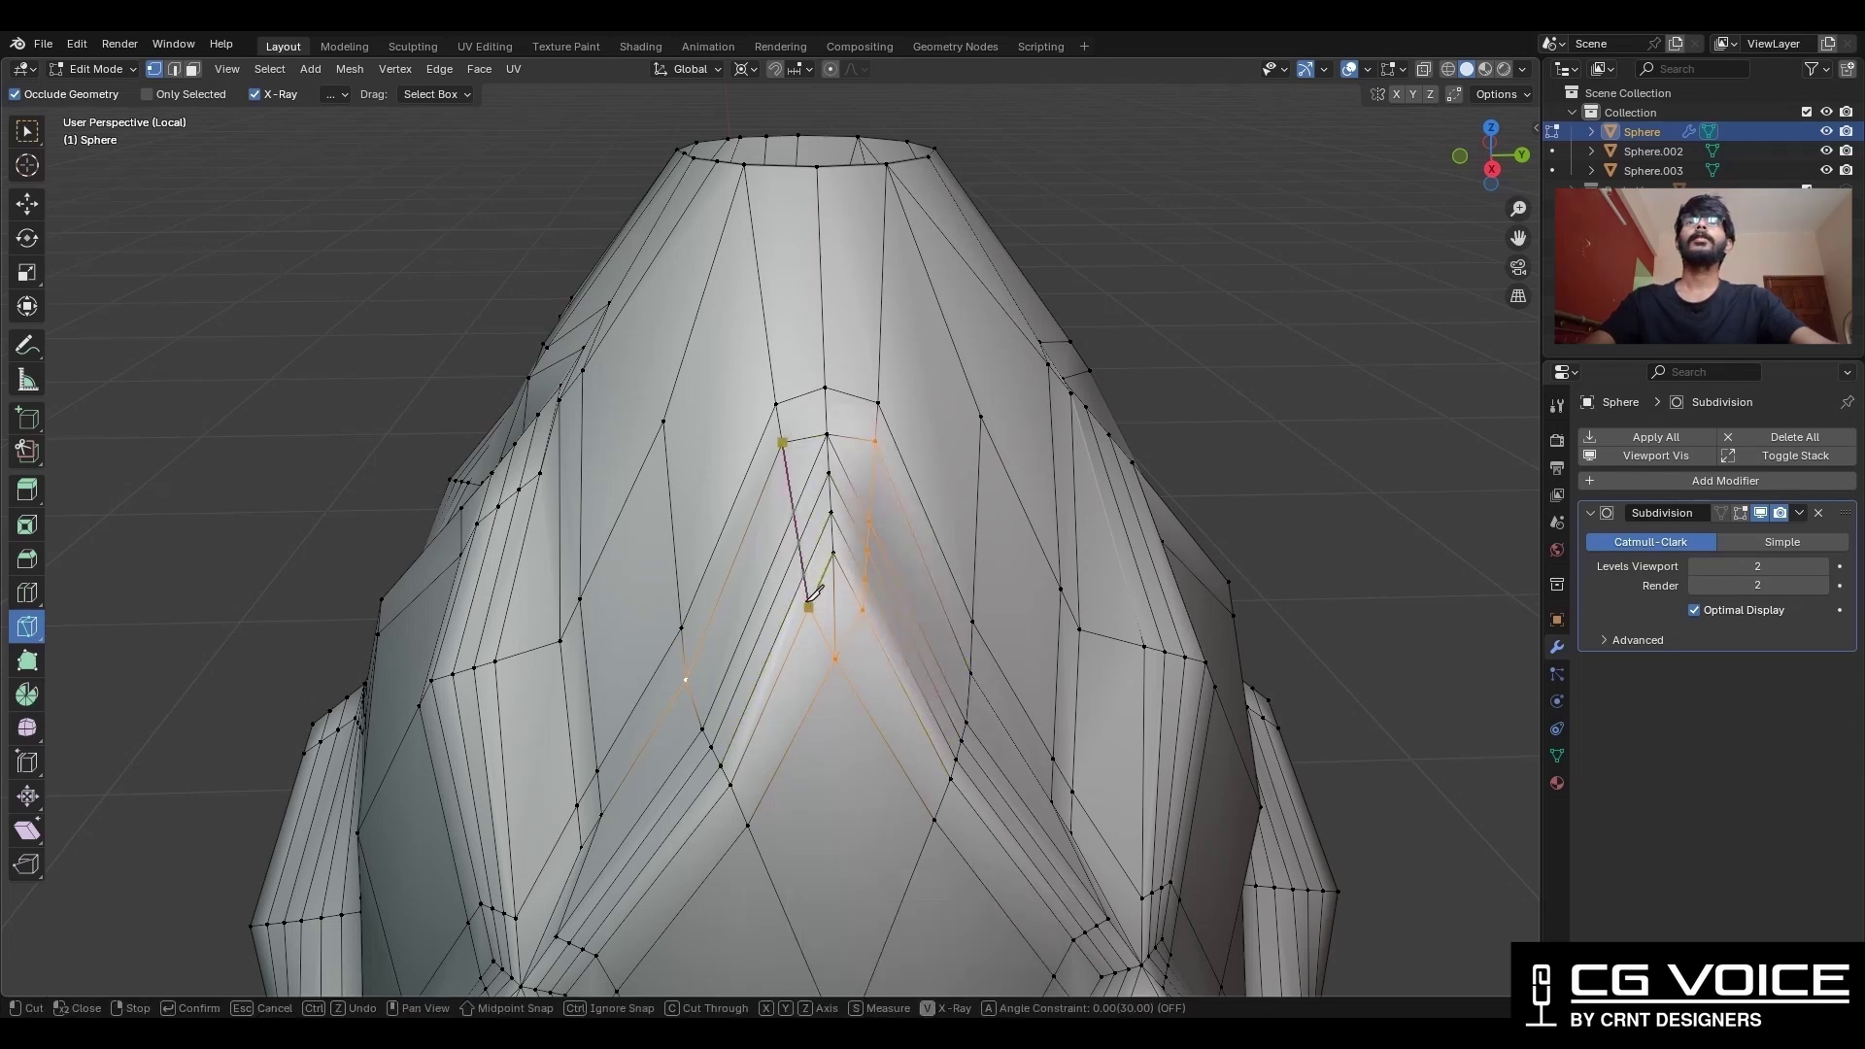
pyautogui.click(815, 598)
pyautogui.press('space')
# Knife V-shaped cuts across the ridge above the scale's tip and dissolve the shallow cross edges between them.
pyautogui.click(783, 440)
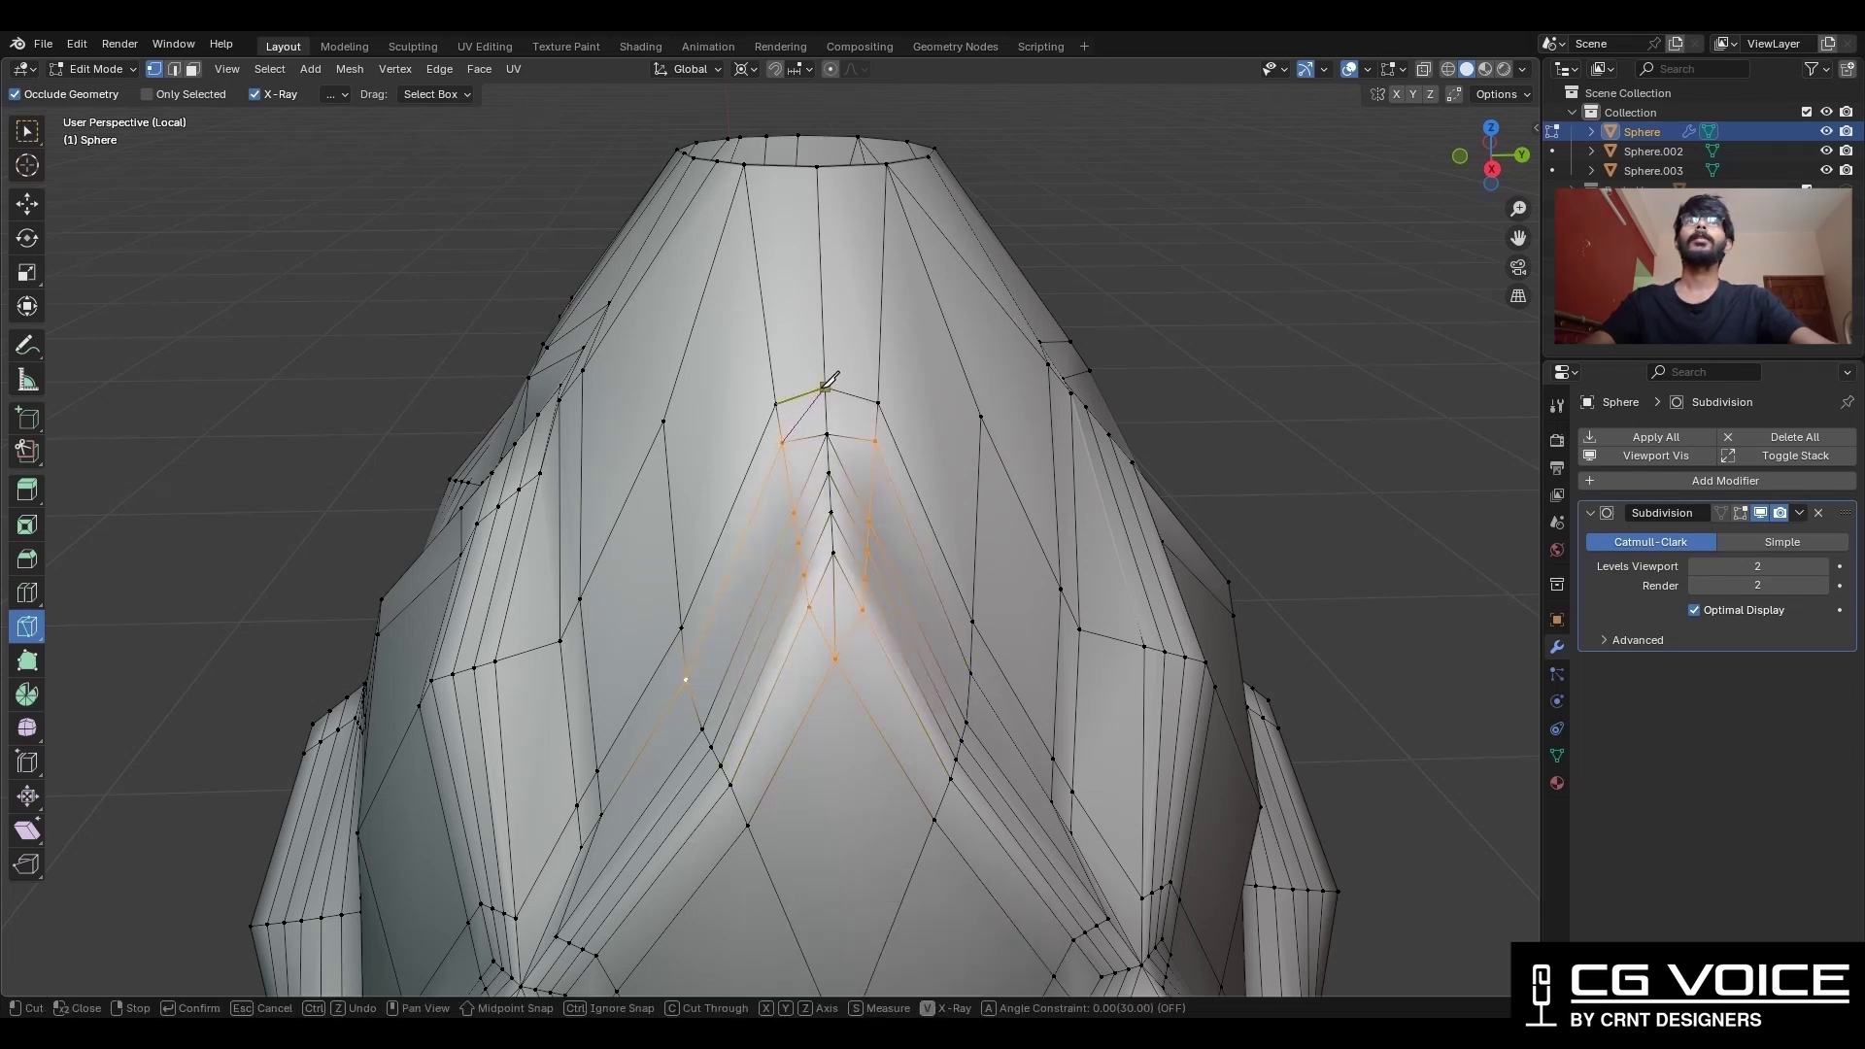
pyautogui.click(877, 439)
pyautogui.press('space')
pyautogui.click(878, 401)
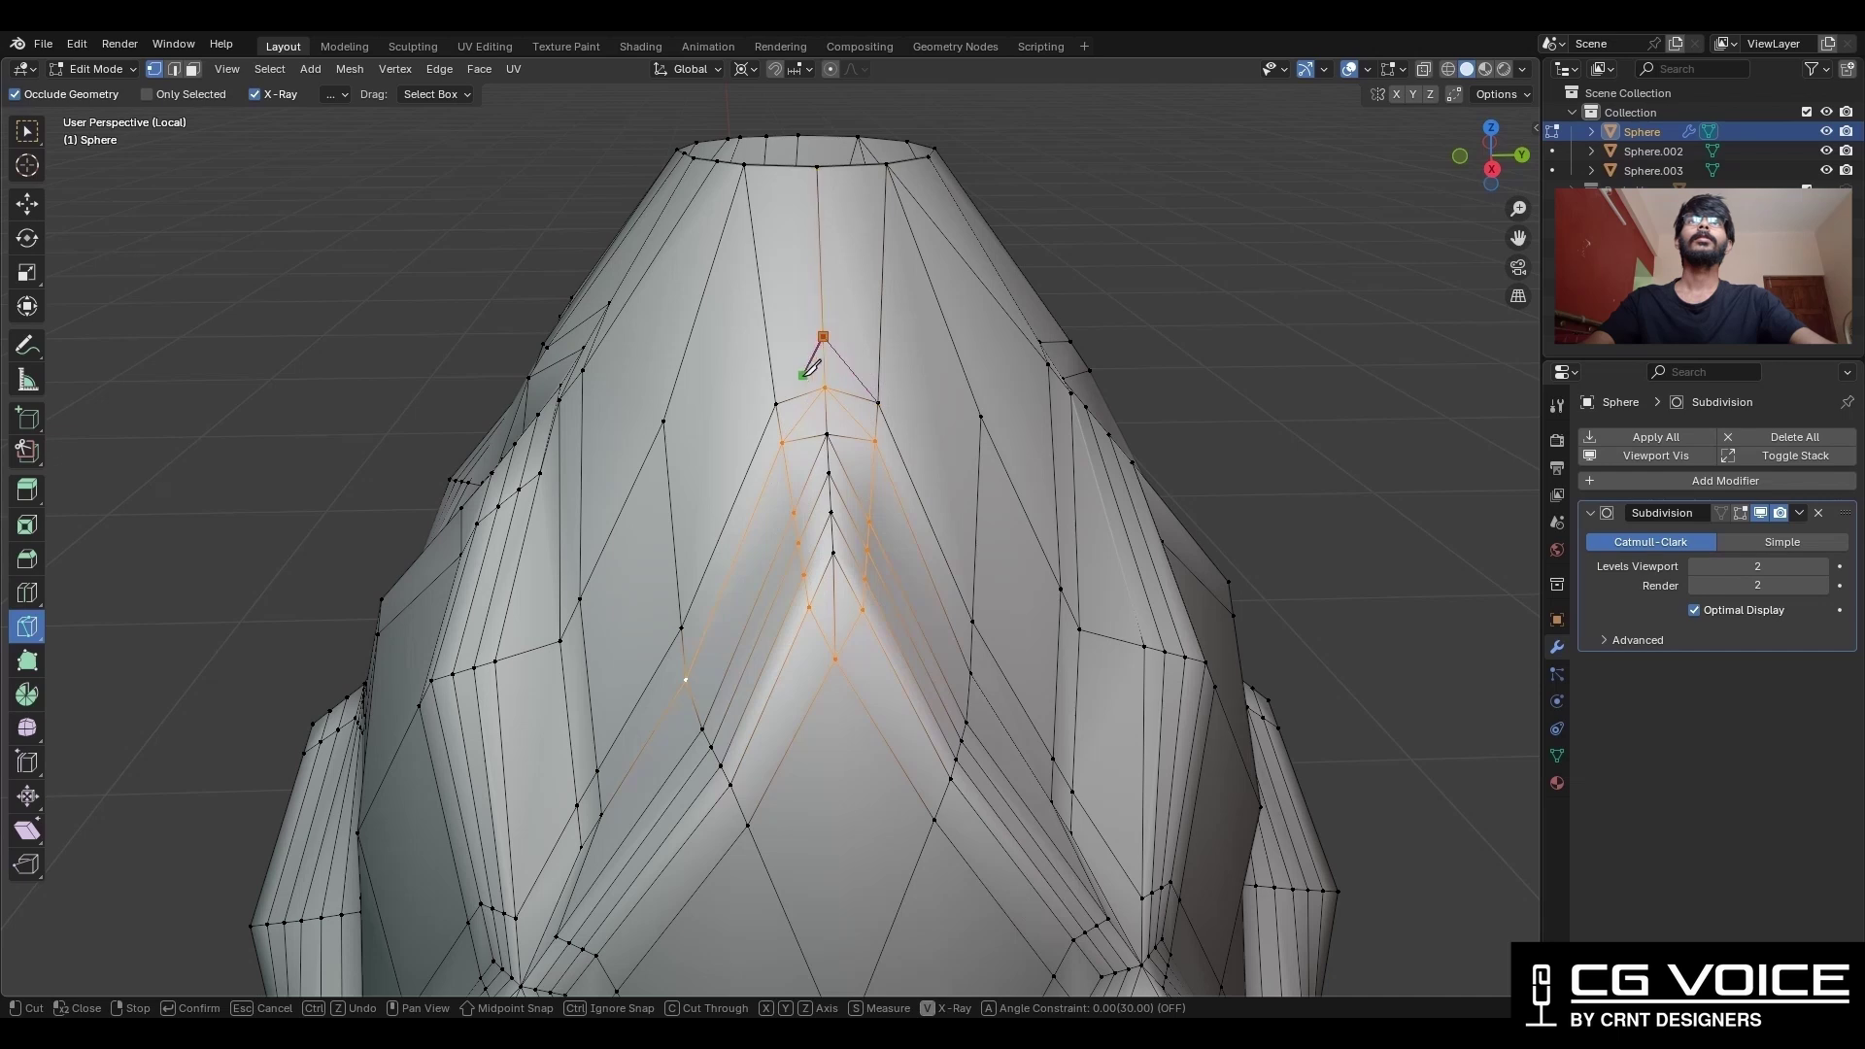
pyautogui.press('space')
pyautogui.press('c')
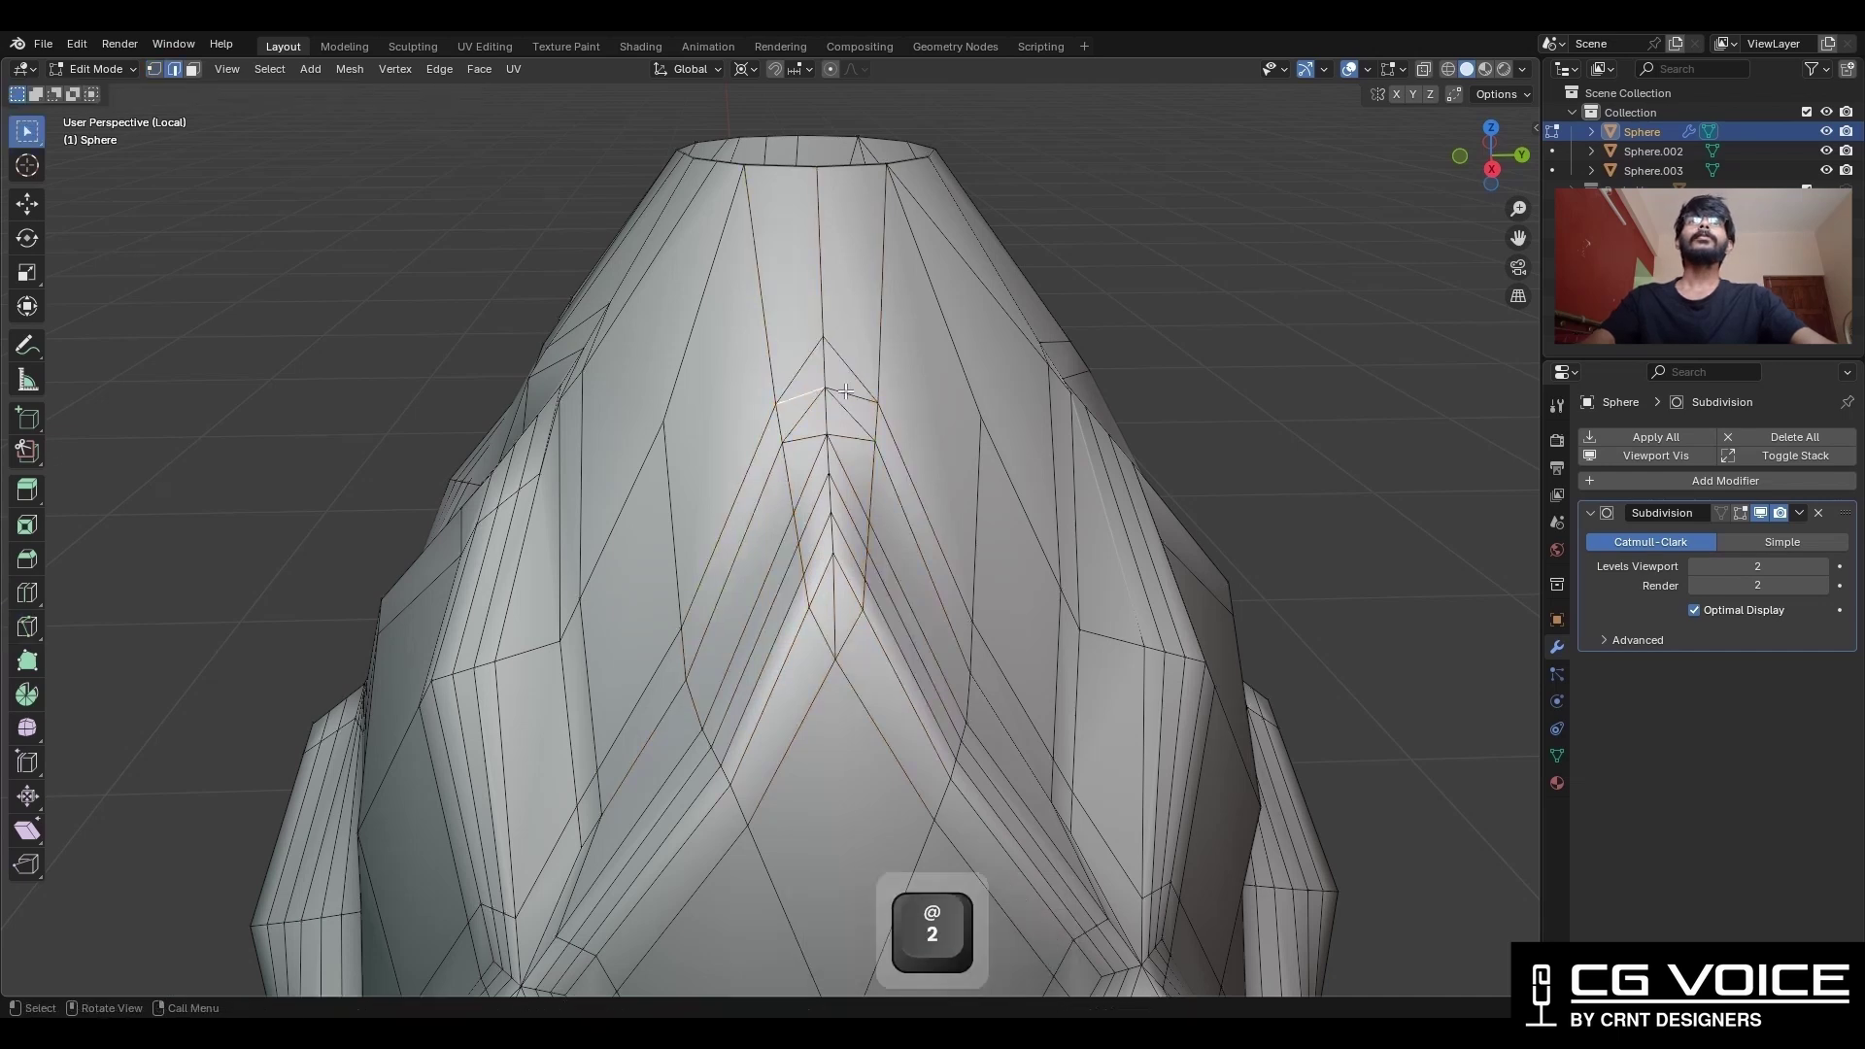
pyautogui.keyDown('shift'); pyautogui.click(847, 393); pyautogui.keyUp('shift')
pyautogui.hotkey('ctrl', 'x')
# Knife a cut from each side vertex of the ridge peak up to the rim of the tip opening.
pyautogui.moveTo(814, 432); pyautogui.dragTo(792, 456, button='middle')
pyautogui.press('k')
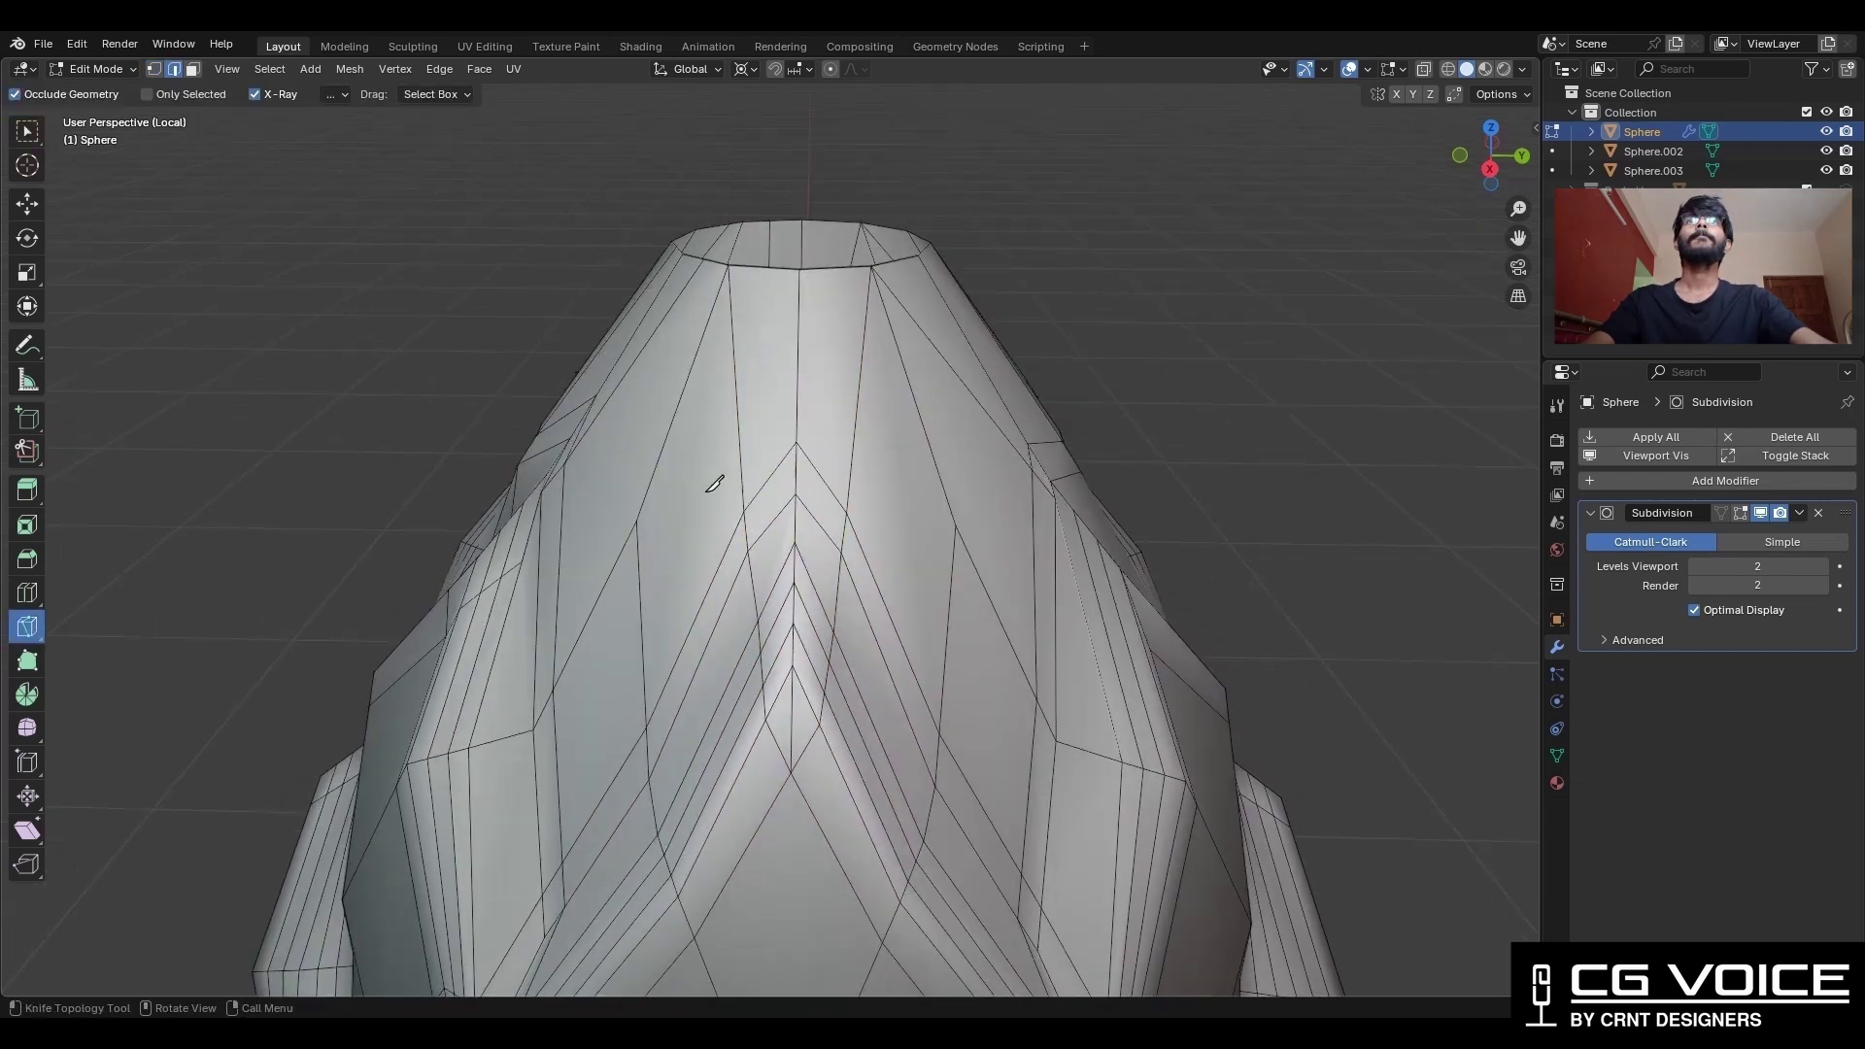
pyautogui.press('1')
pyautogui.click(743, 509)
pyautogui.click(768, 266)
pyautogui.press('space')
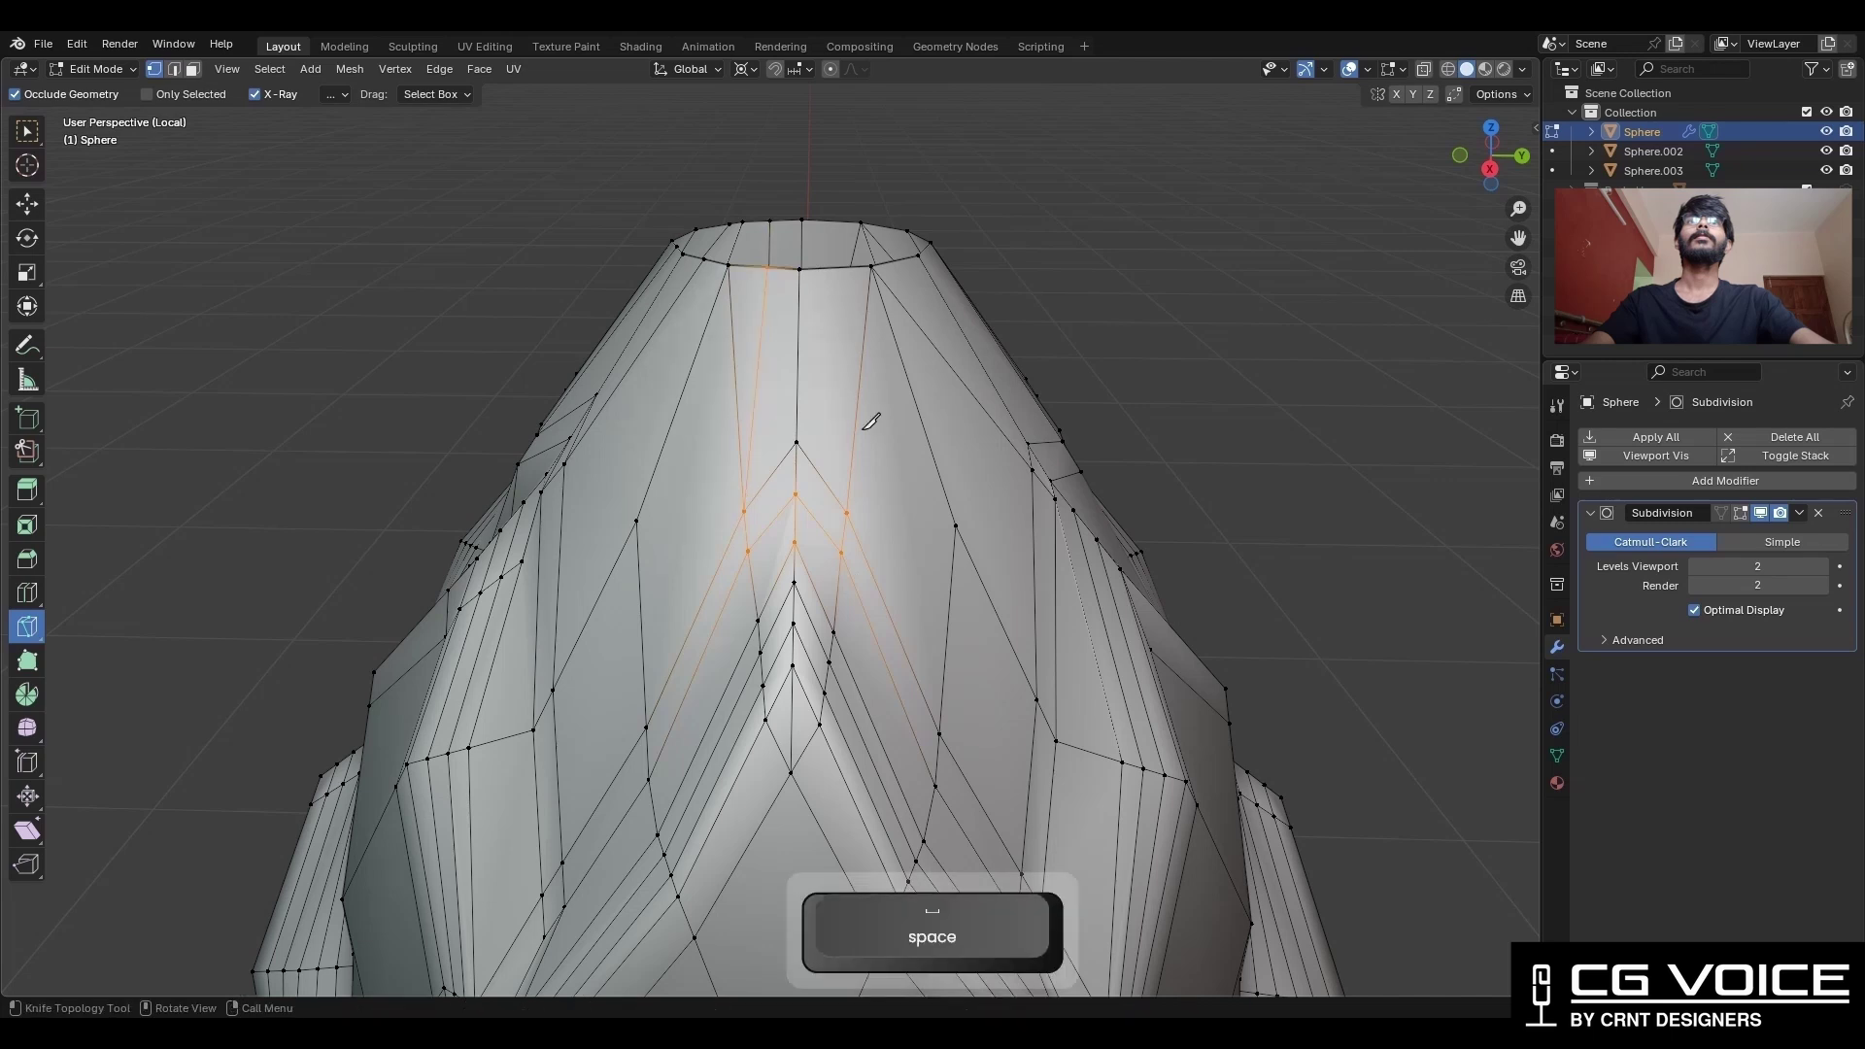
pyautogui.click(846, 512)
pyautogui.click(833, 268)
pyautogui.press('space')
# Knife peaked cuts across the panels beside the ridge, crossing their vertical centre lines, and check the smoothed surface.
pyautogui.moveTo(832, 402); pyautogui.dragTo(927, 414, button='middle')
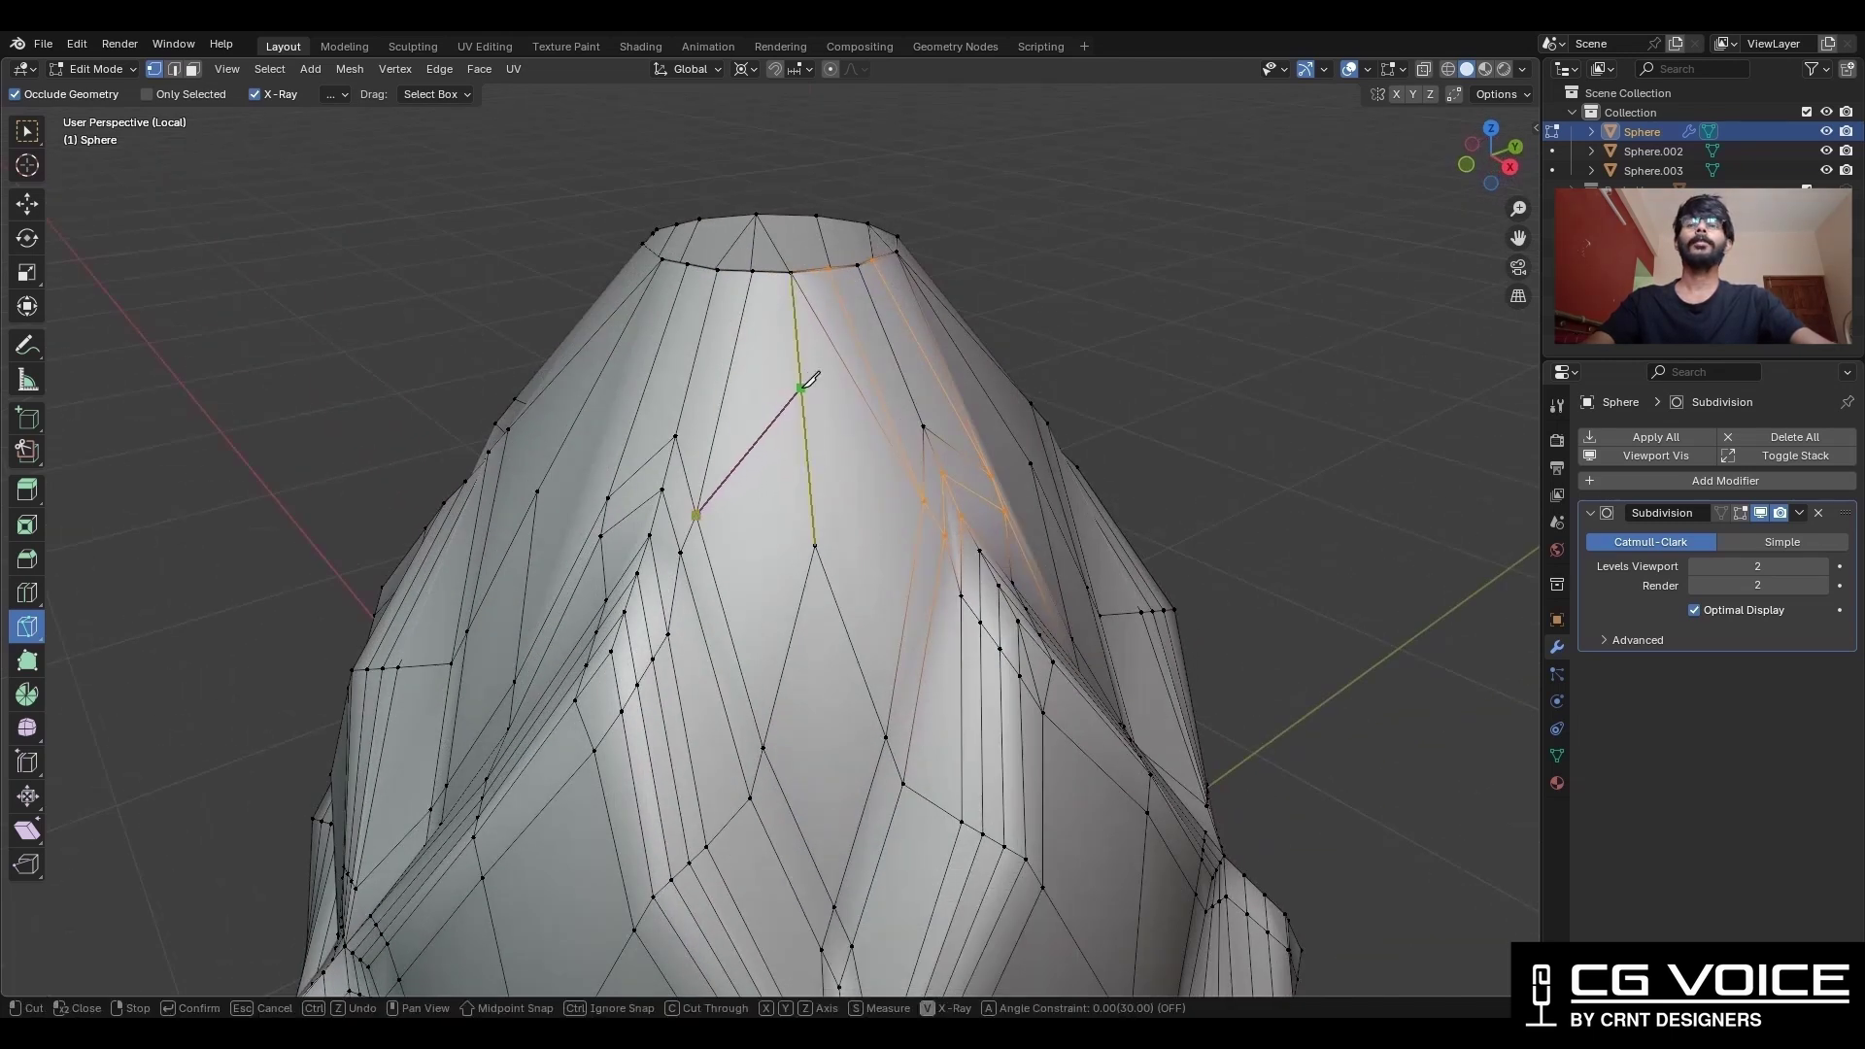
pyautogui.press('space')
pyautogui.press('Tab')
pyautogui.moveTo(917, 468); pyautogui.dragTo(806, 507, button='middle')
pyautogui.press('Tab')
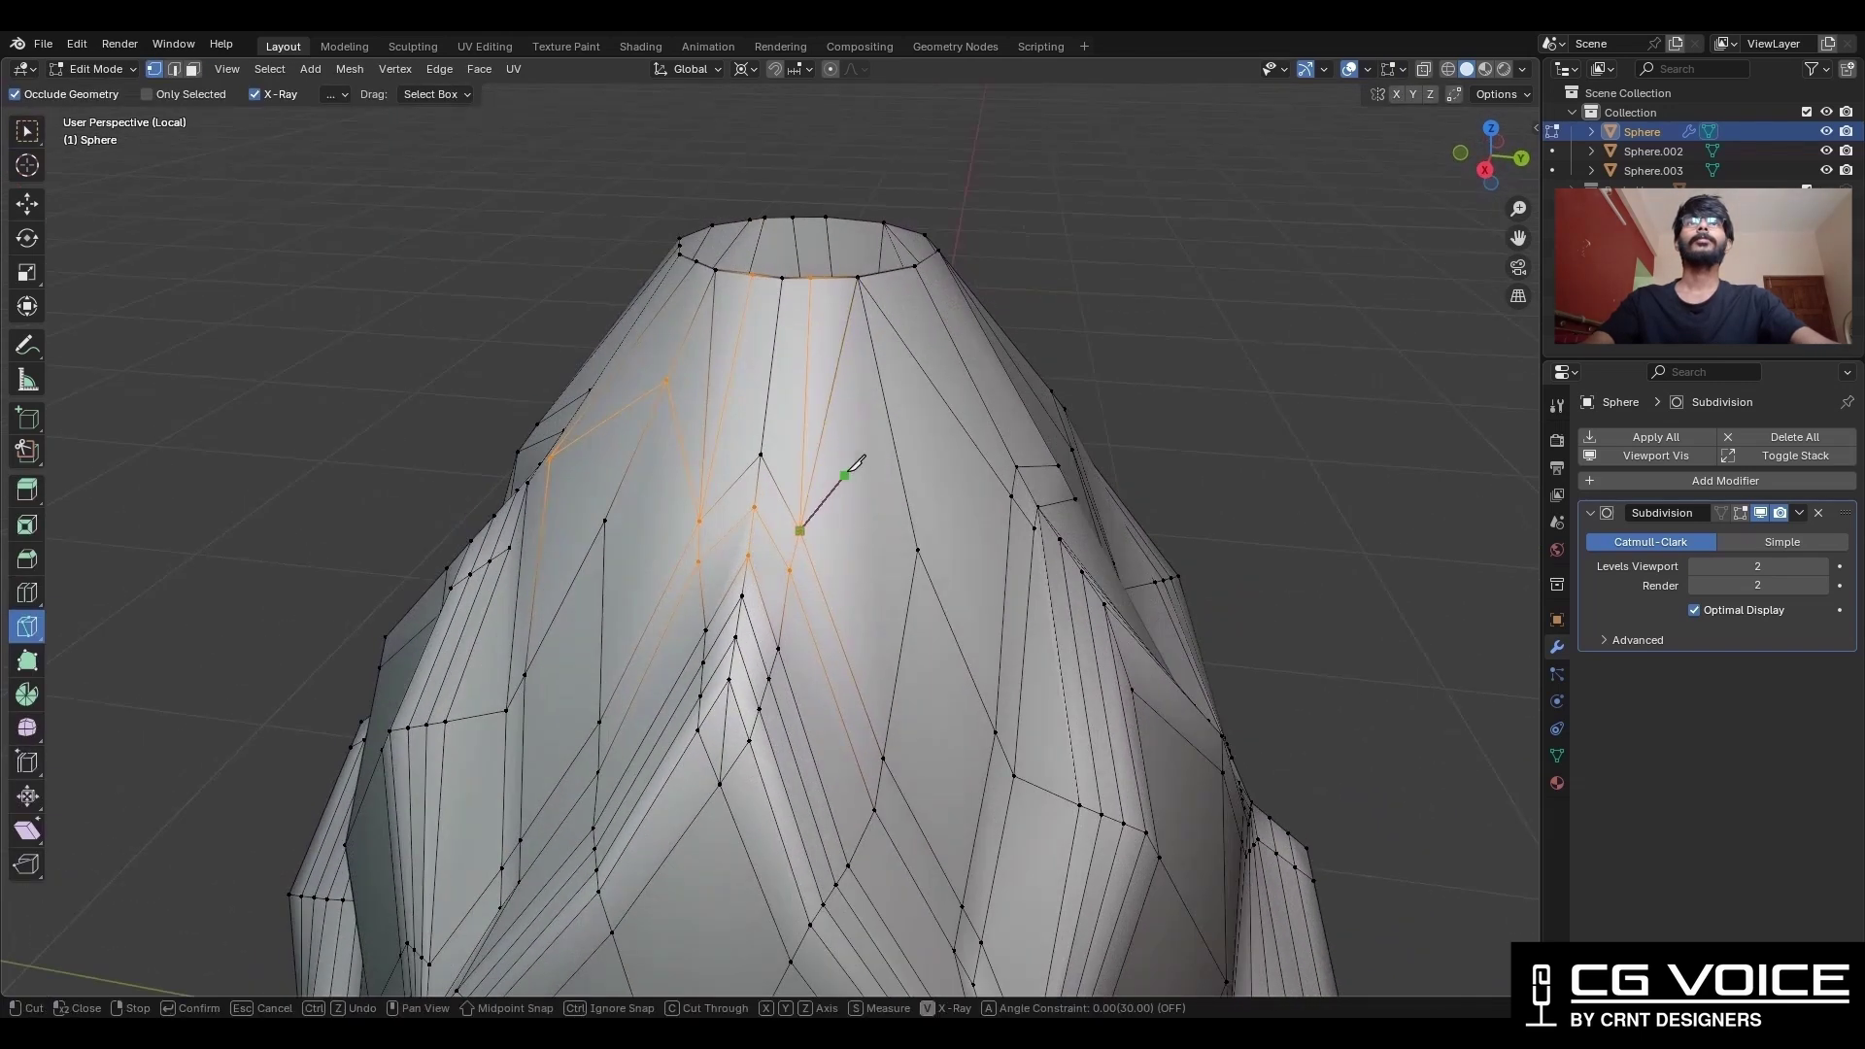
pyautogui.press('space')
pyautogui.press('Tab')
pyautogui.press('Tab')
pyautogui.moveTo(890, 408); pyautogui.dragTo(1169, 546, button='middle')
pyautogui.press('Tab')
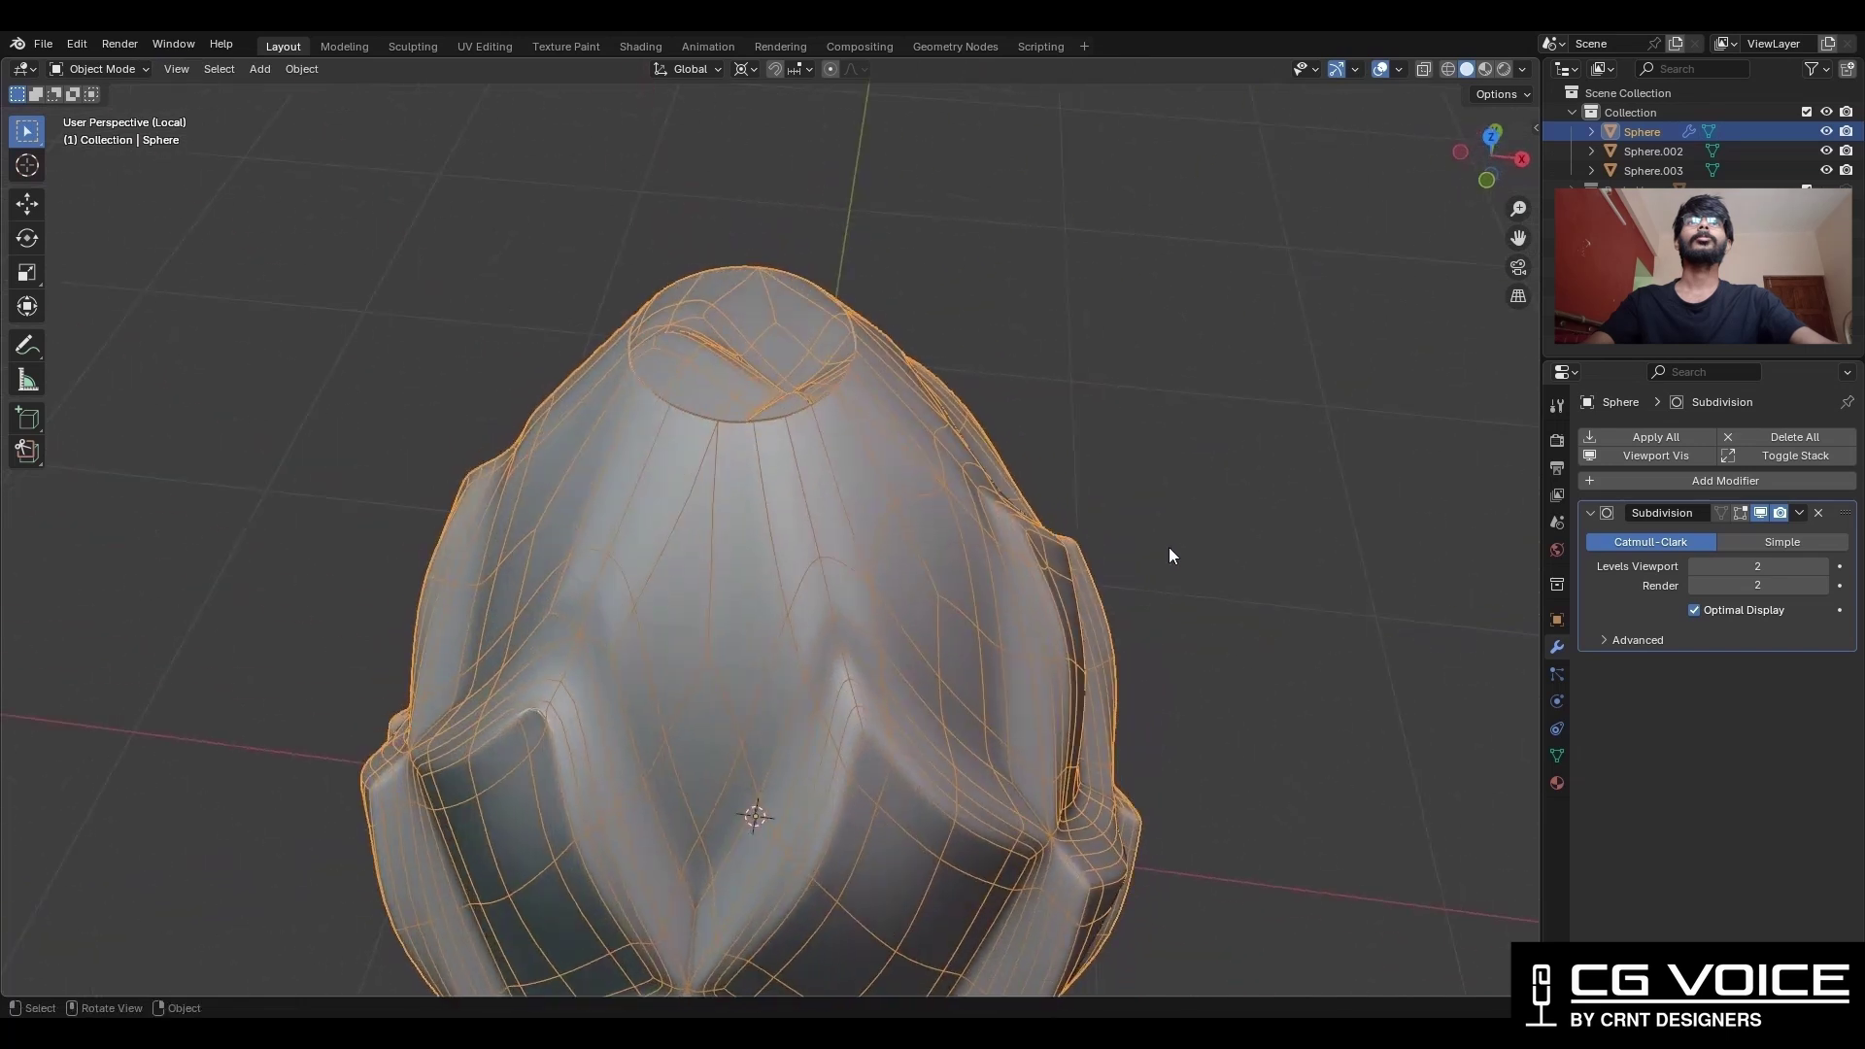
pyautogui.press('Tab')
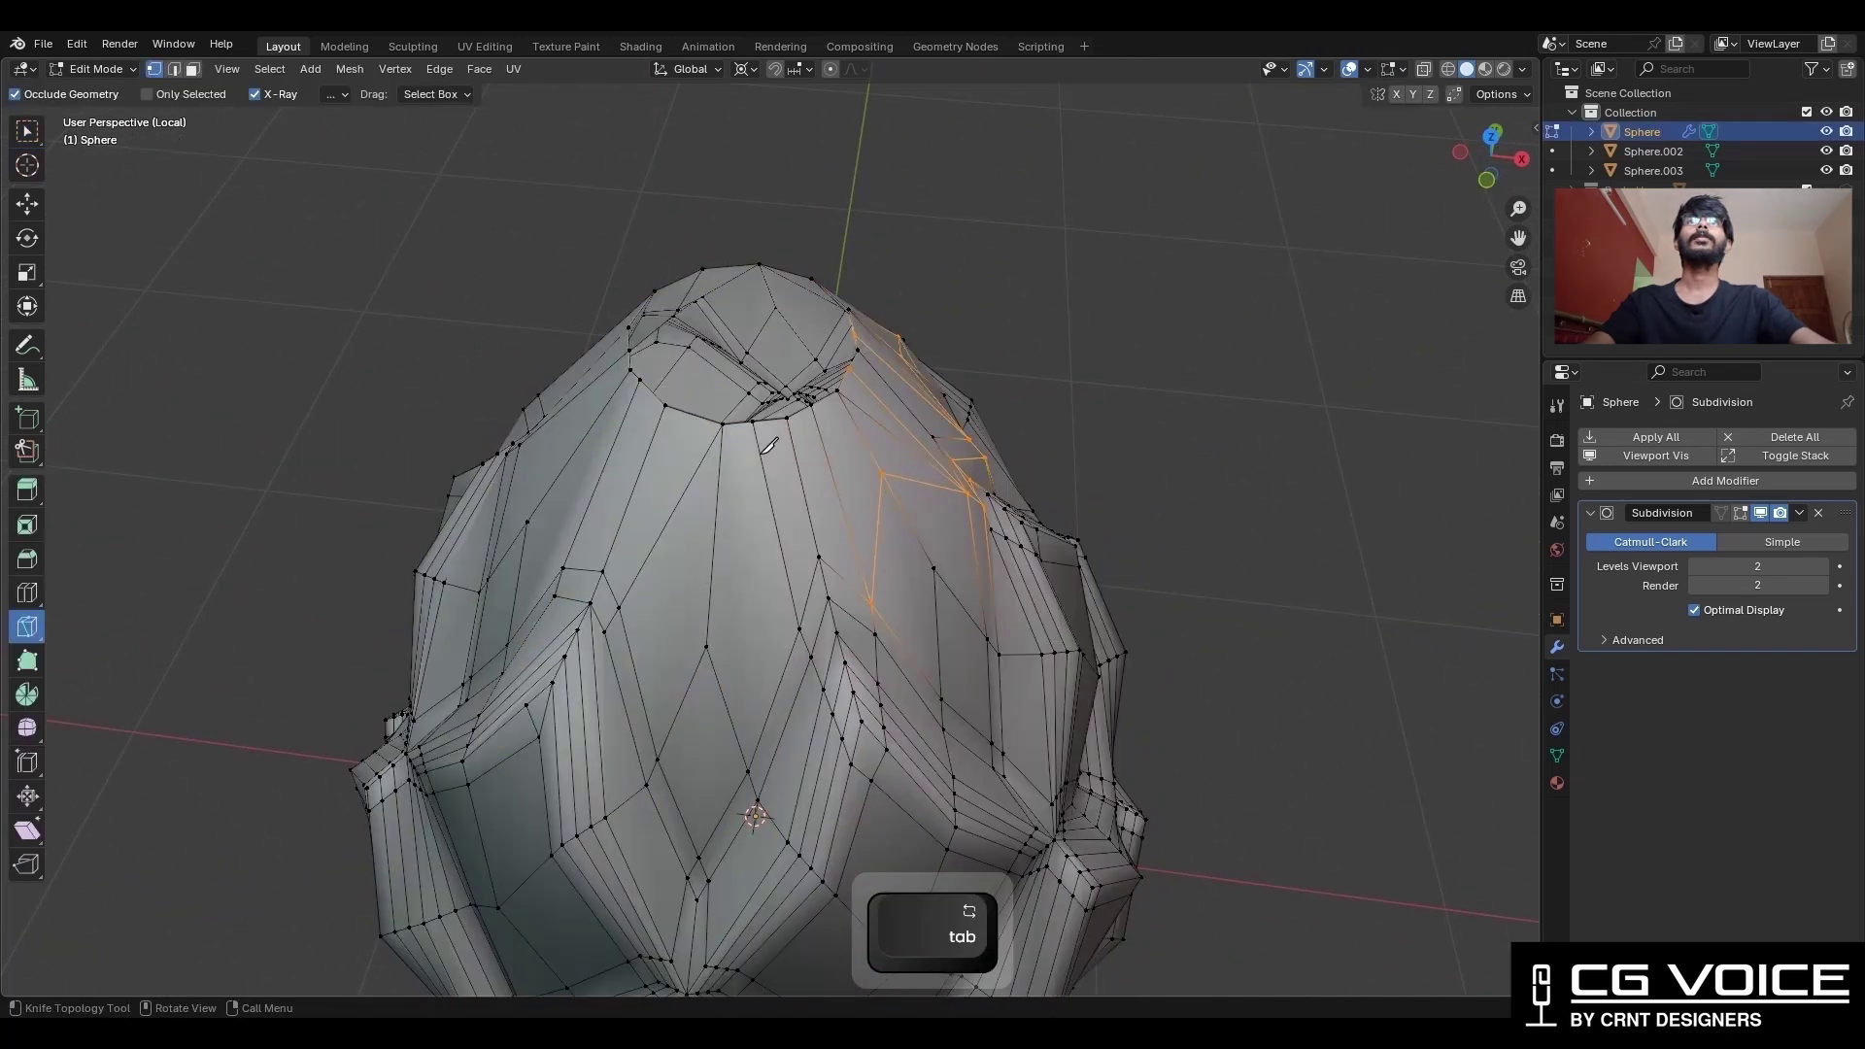
# Select the whole mesh and symmetrize it from +X to -X.
pyautogui.press('c')
pyautogui.press('a')
pyautogui.click(354, 67)
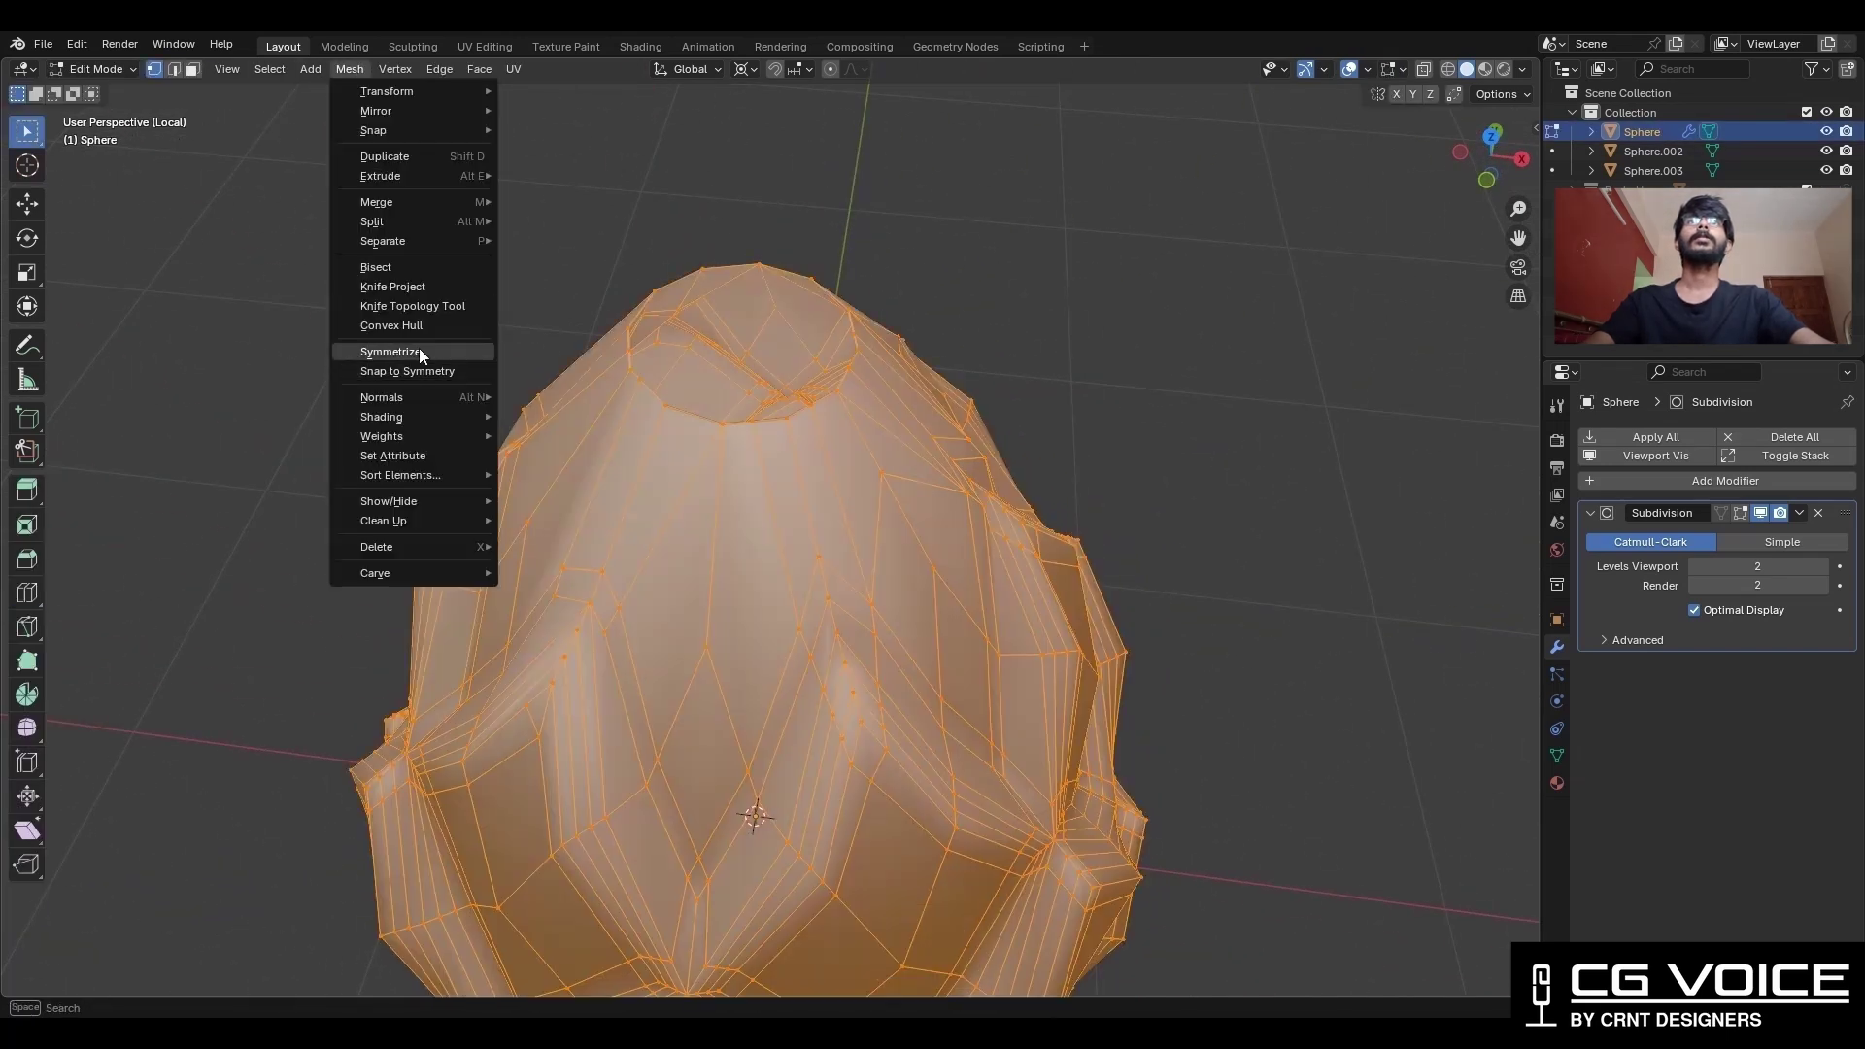
pyautogui.click(418, 347)
# Symmetrize the whole mesh from -Y to +Y and clear the selection.
pyautogui.moveTo(997, 451); pyautogui.dragTo(570, 404, button='middle')
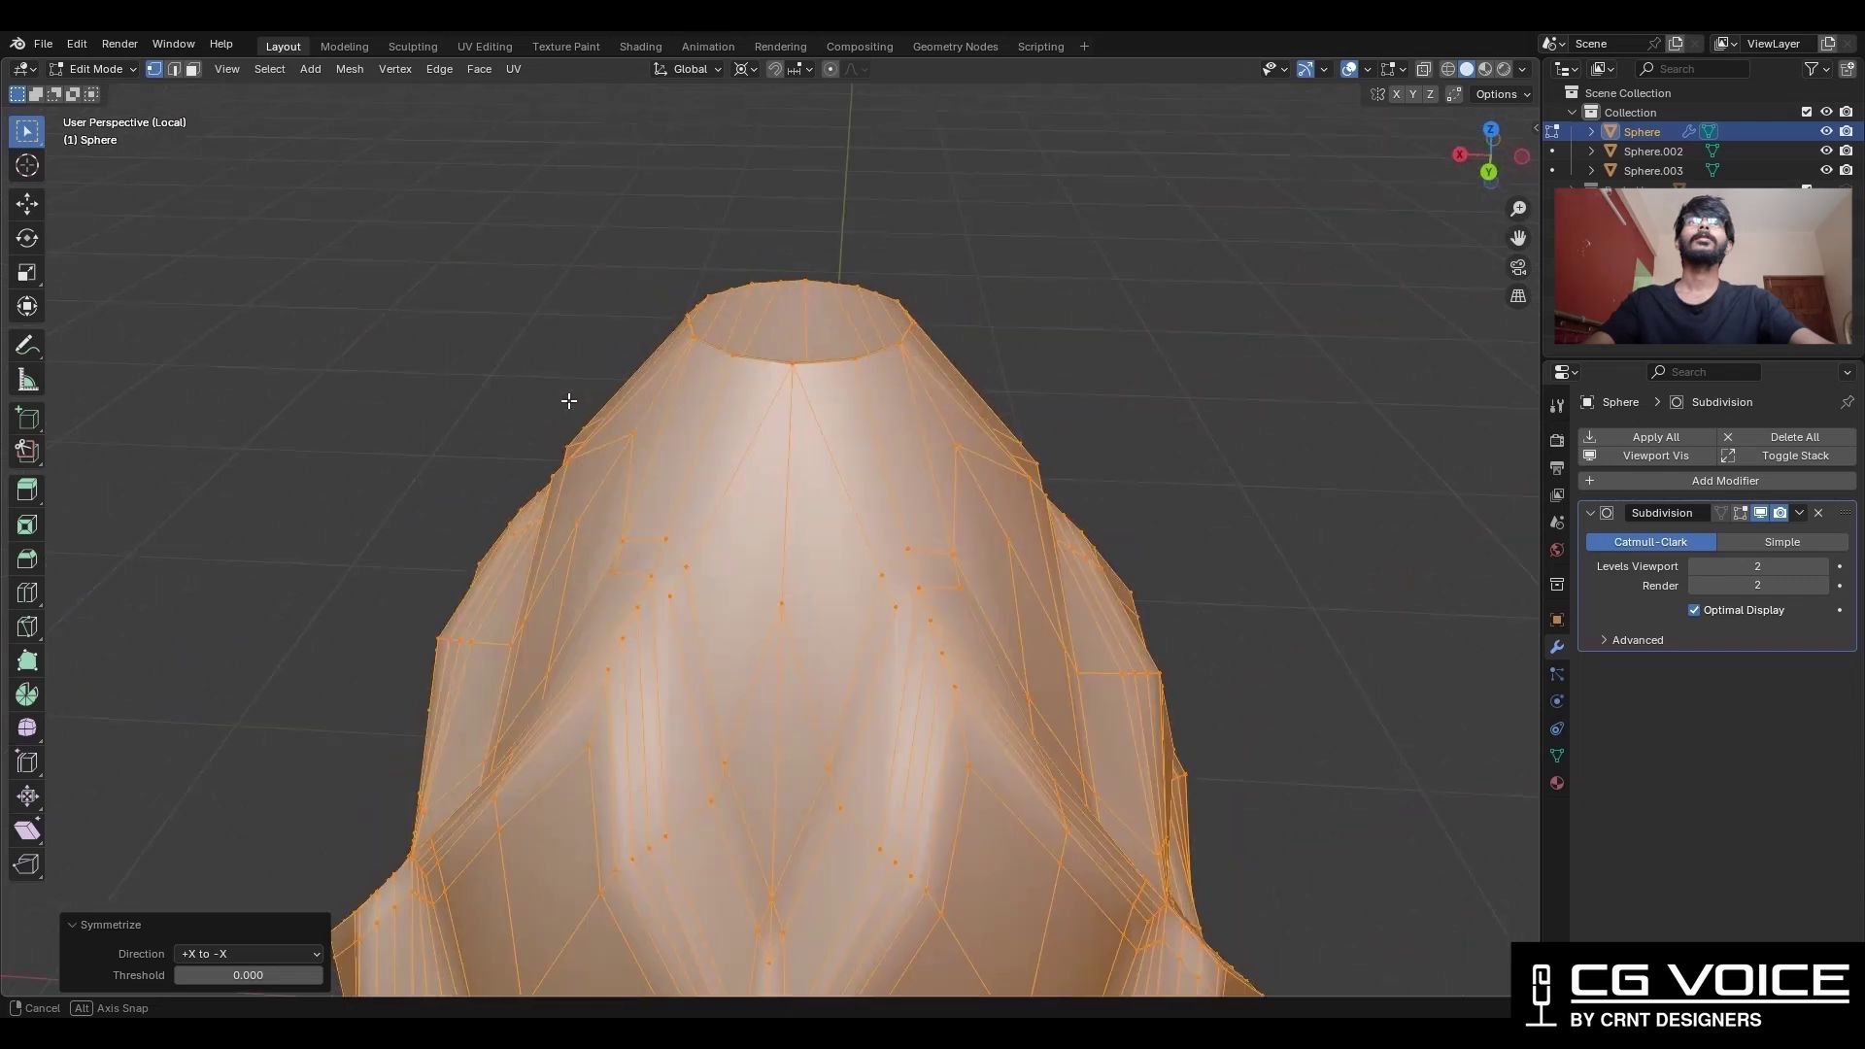
pyautogui.press('a')
pyautogui.click(352, 70)
pyautogui.click(387, 349)
pyautogui.press('c')
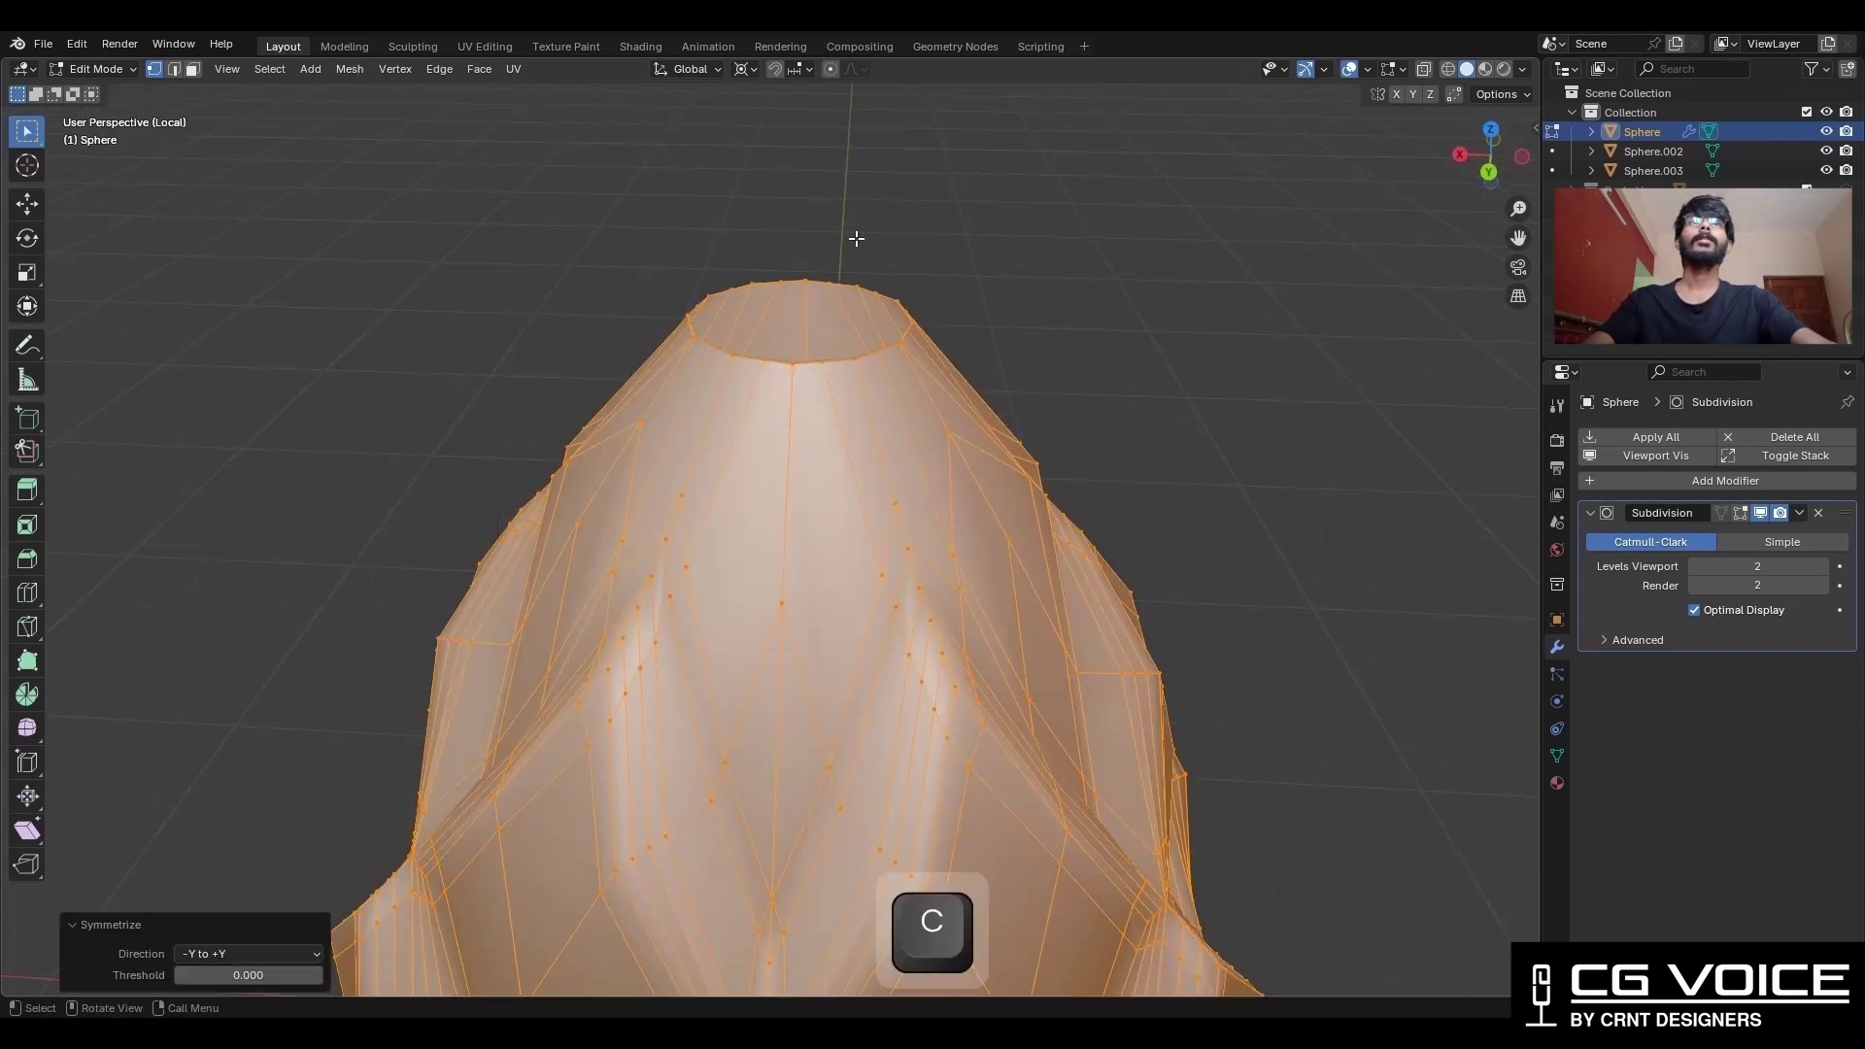
pyautogui.click(854, 238)
# Select the rim loop of the tip opening and reshape it into a circle with LoopTools.
pyautogui.press('3')
pyautogui.moveTo(1097, 408); pyautogui.dragTo(855, 423, button='middle')
pyautogui.keyDown('alt'); pyautogui.click(824, 416); pyautogui.keyUp('alt')
pyautogui.scroll(-1, 824, 416)
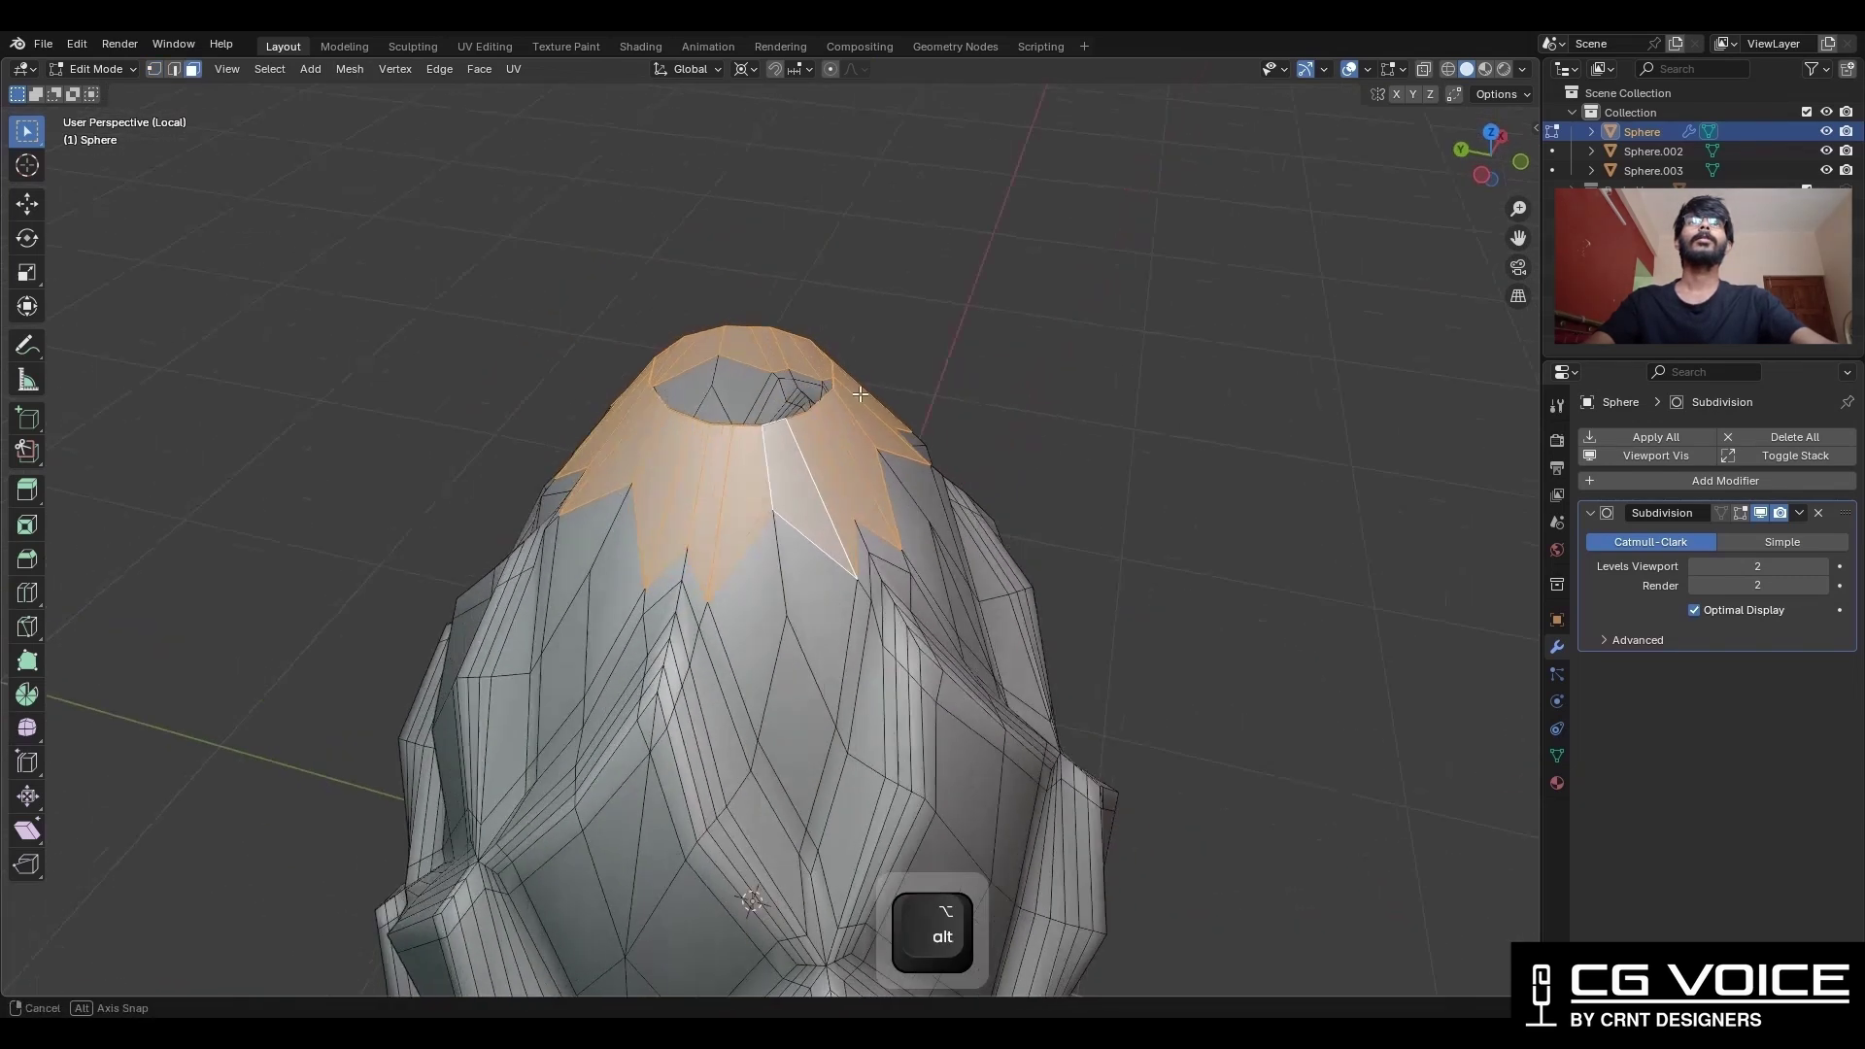
pyautogui.scroll(1, 854, 423)
pyautogui.press('2')
pyautogui.keyDown('alt'); pyautogui.click(798, 357); pyautogui.keyUp('alt')
pyautogui.rightClick(924, 247)
pyautogui.moveTo(956, 133)
pyautogui.click(1111, 152)
# Fill the tip opening with a face and bevel its rim by about 0.11 m with 4 segments.
pyautogui.moveTo(1116, 379); pyautogui.dragTo(950, 402, button='middle')
pyautogui.scroll(-3, 947, 398)
pyautogui.press('f')
pyautogui.keyDown('shift'); pyautogui.moveTo(950, 402); pyautogui.dragTo(878, 371, button='middle'); pyautogui.keyUp('shift')
pyautogui.scroll(2, 879, 370)
pyautogui.hotkey('ctrl', 'b')
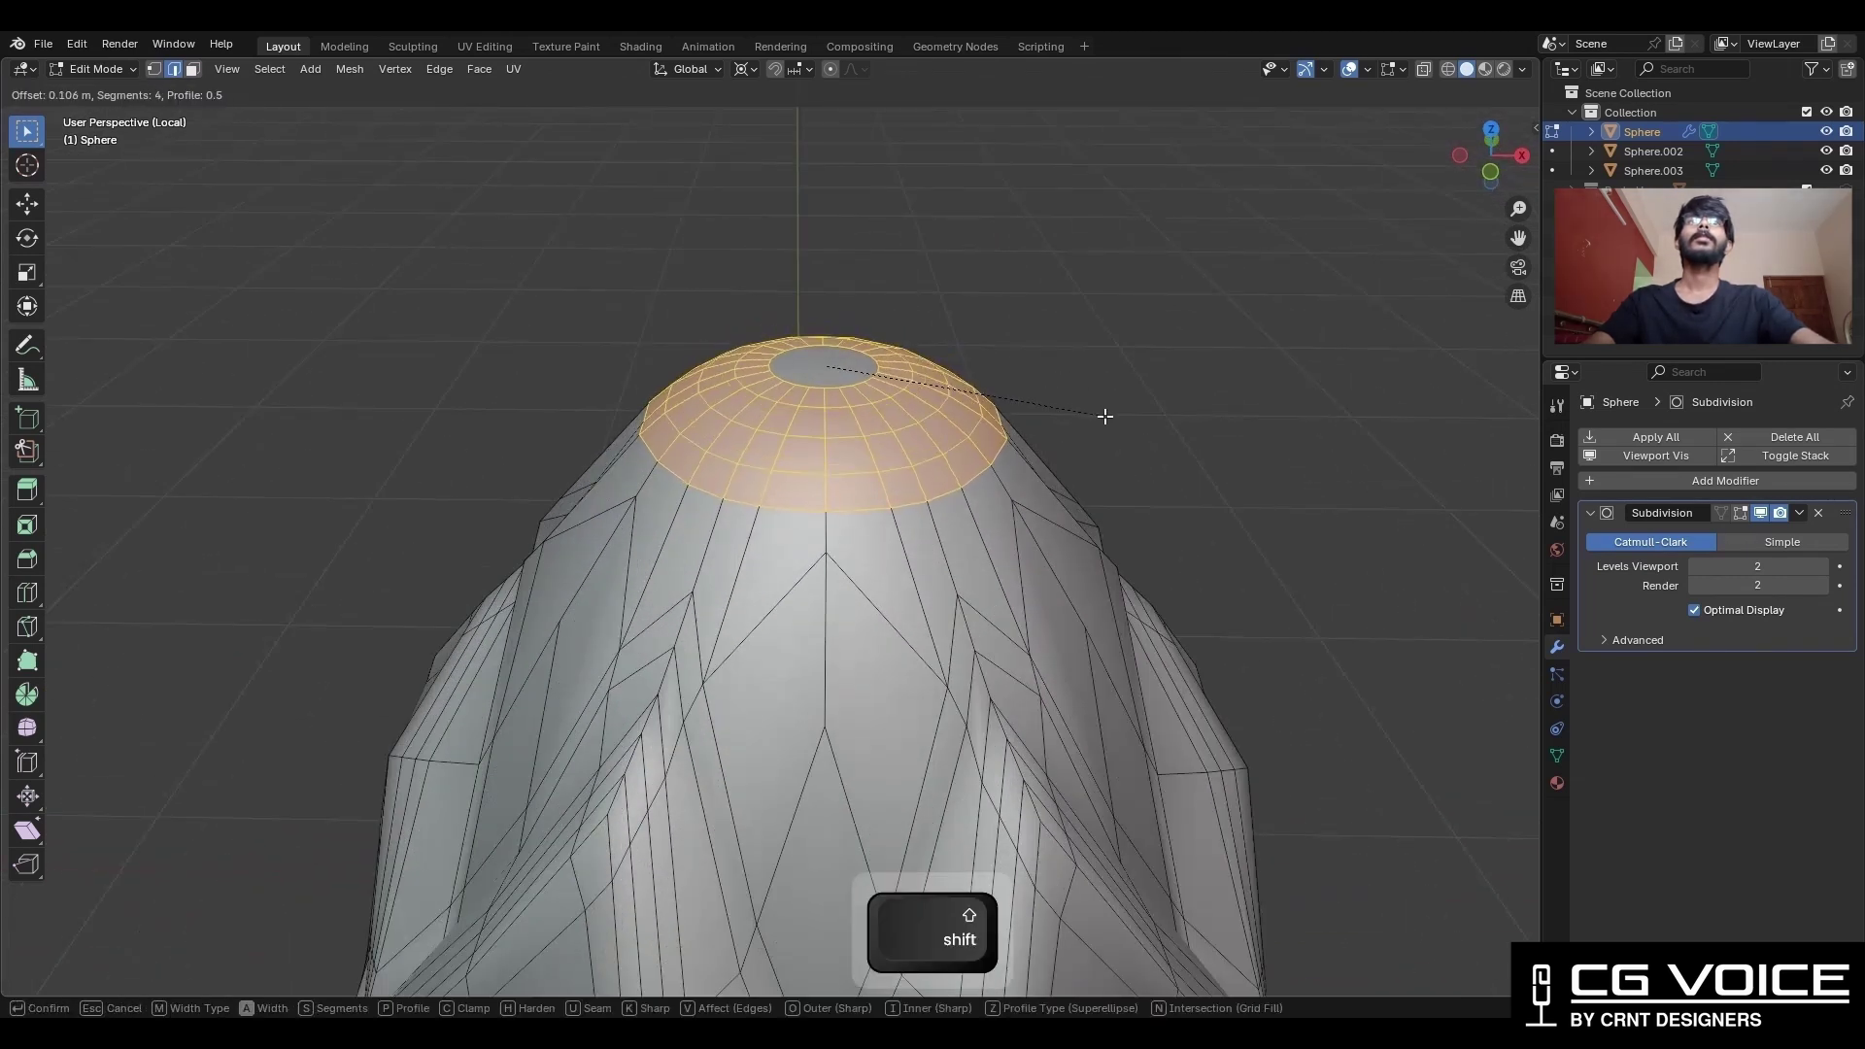
pyautogui.click(1115, 423)
# Replace the tip's cap face with a Grid Fill using a span of 6 and an offset of 2.
pyautogui.scroll(2, 879, 398)
pyautogui.moveTo(855, 397); pyautogui.dragTo(812, 449, button='middle')
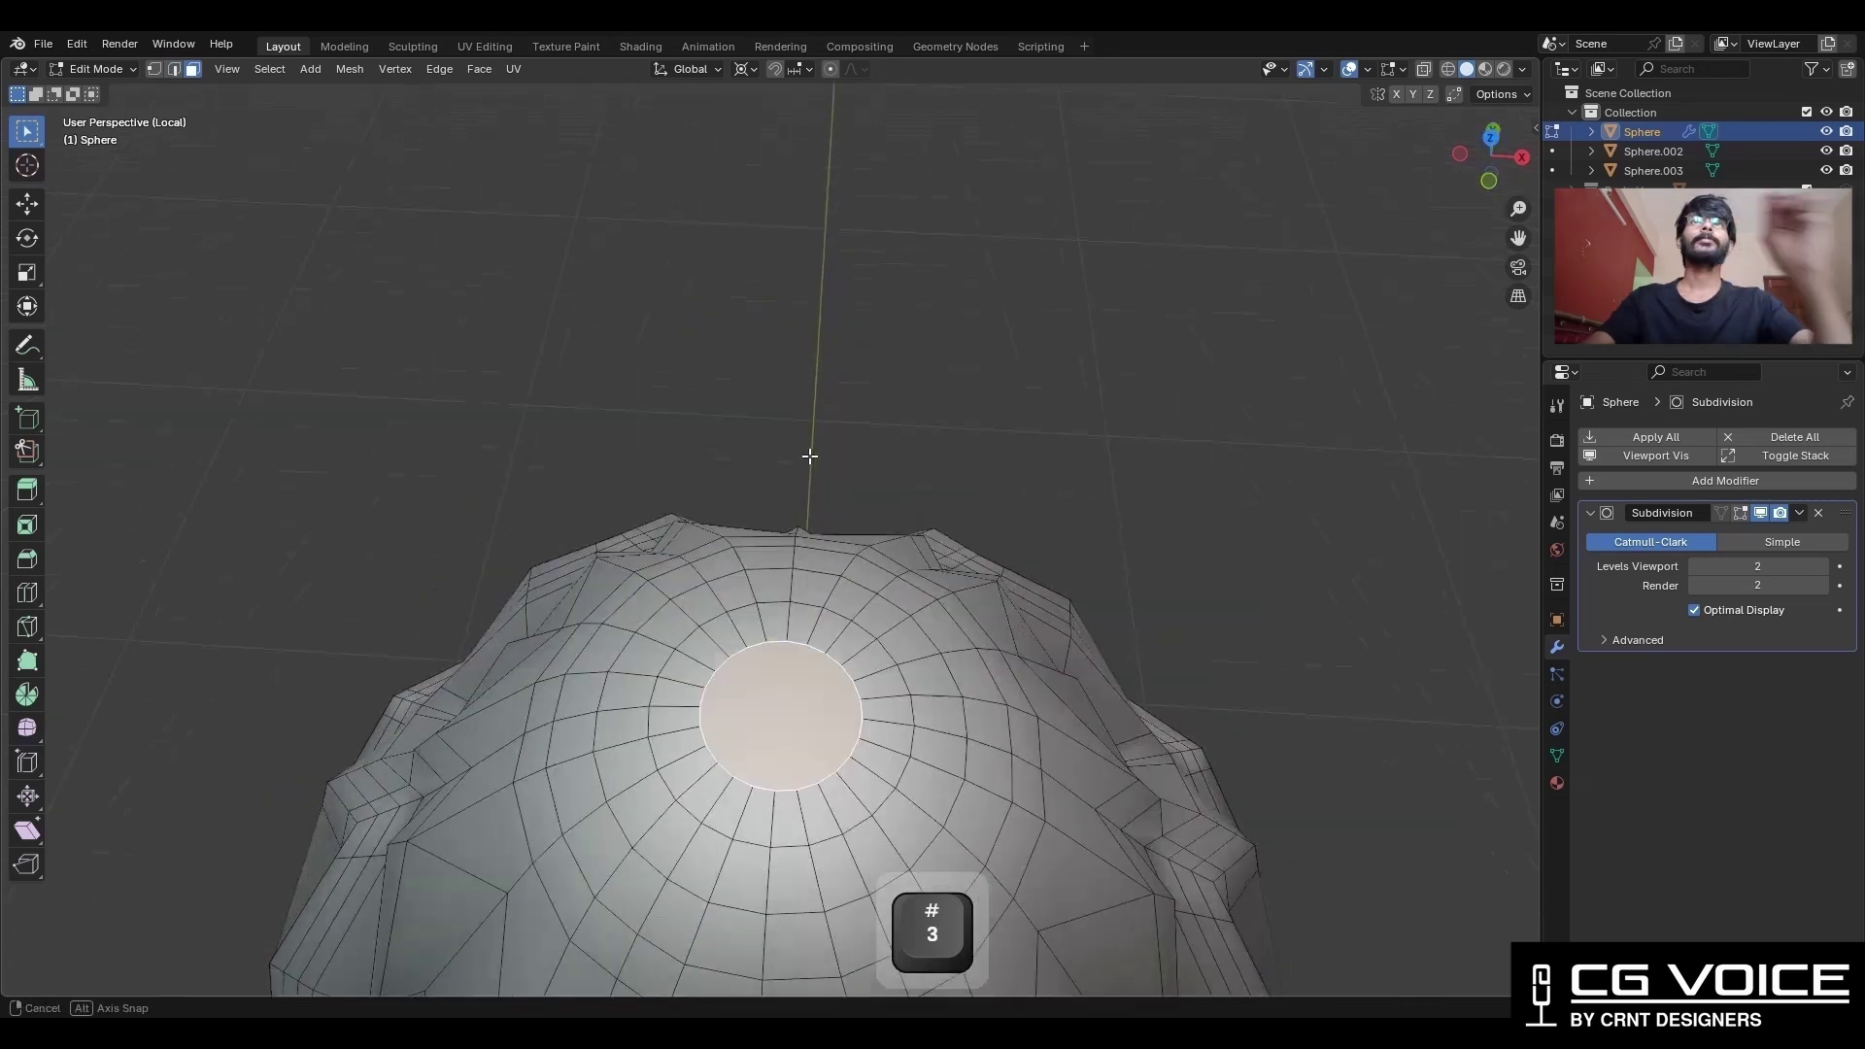
pyautogui.press('x')
pyautogui.click(810, 459)
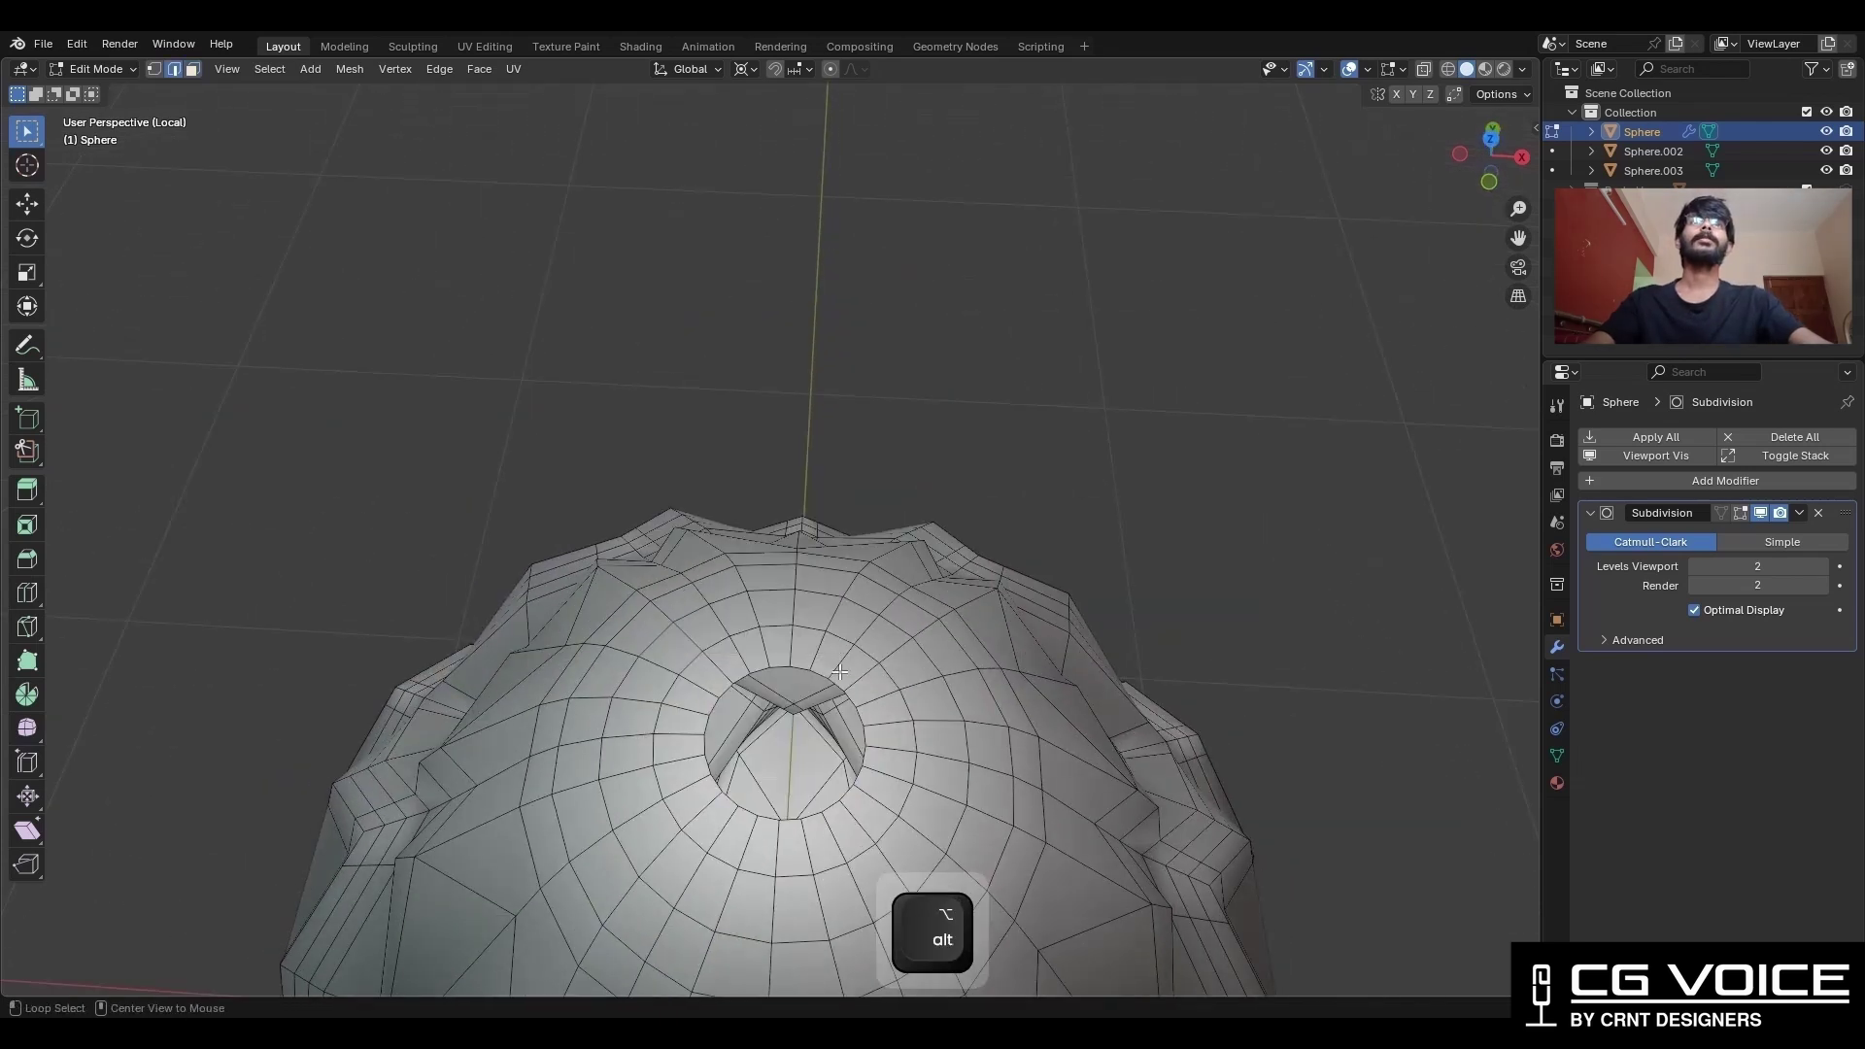
pyautogui.click(481, 68)
pyautogui.click(551, 301)
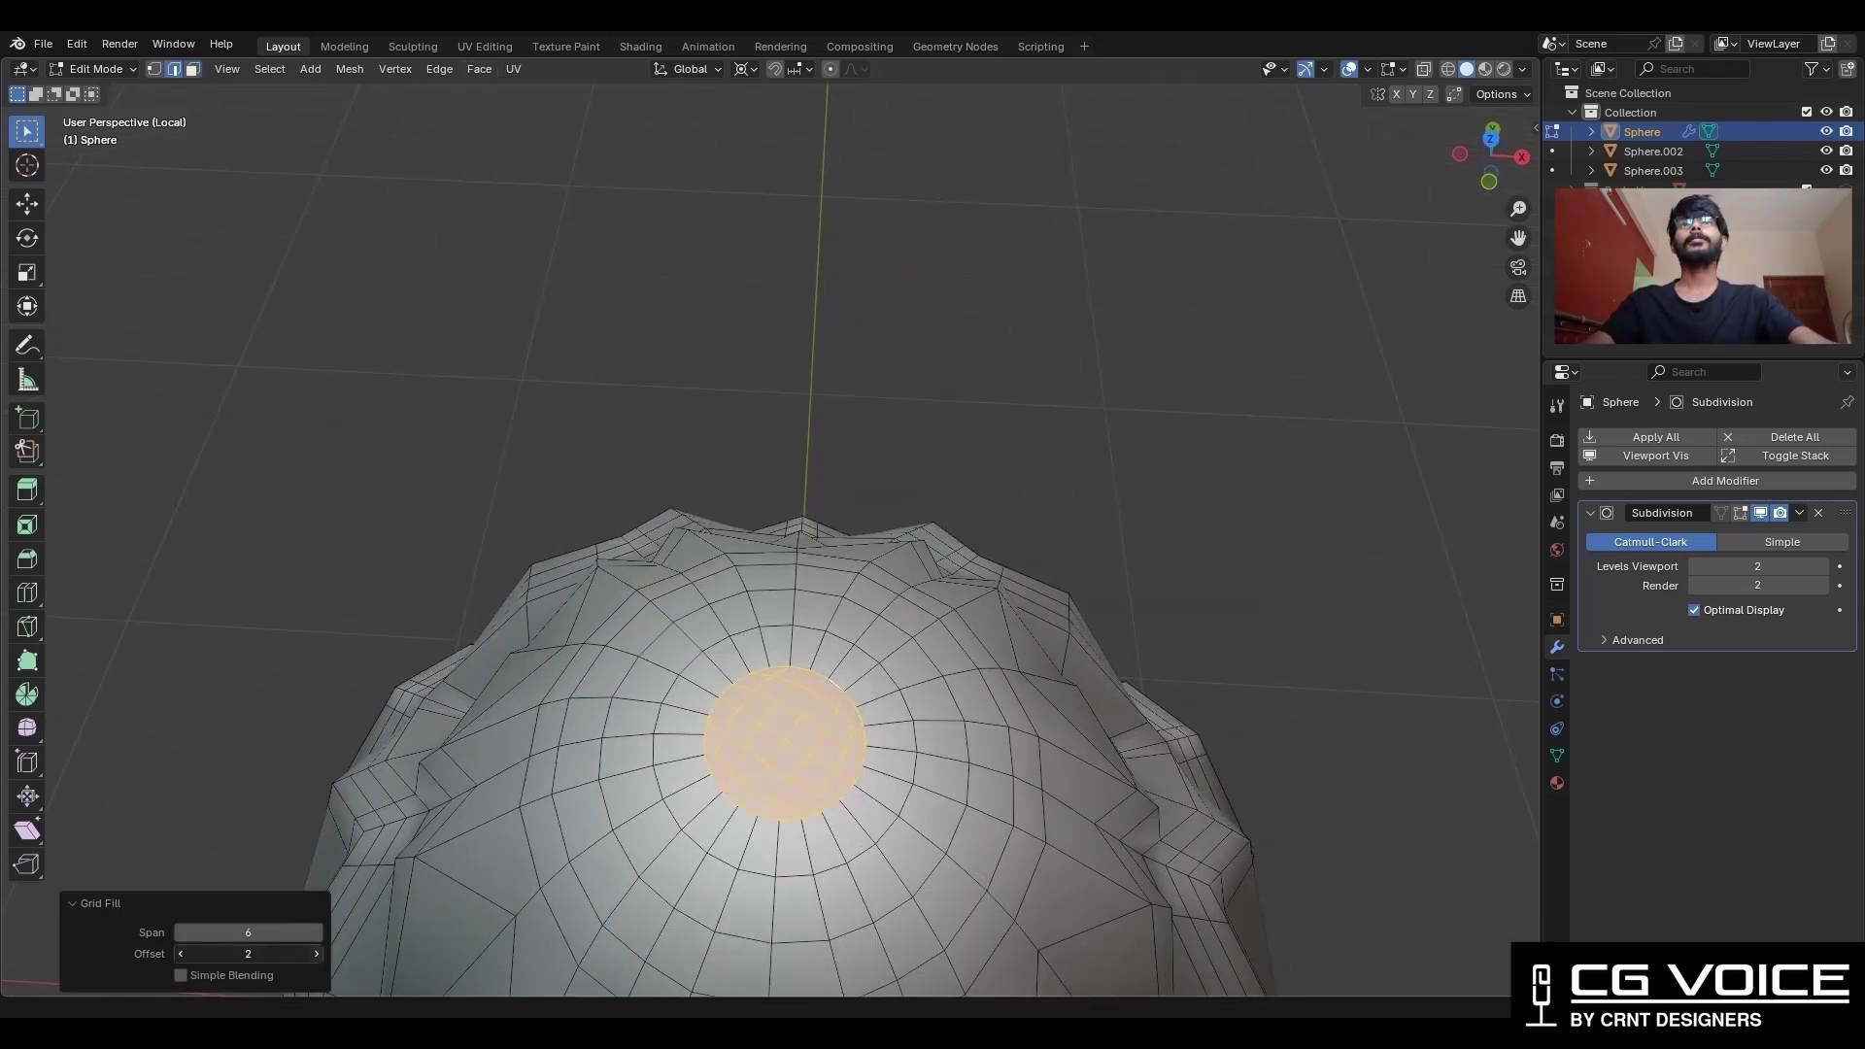
pyautogui.click(865, 433)
# Fill the opening at the egg's bottom with a face and inset it.
pyautogui.press('Tab')
pyautogui.hotkey('alt', 'shift', 'z')
pyautogui.moveTo(923, 586); pyautogui.dragTo(870, 446, button='middle')
pyautogui.hotkey('alt', 'shift', 'z')
pyautogui.press('Tab')
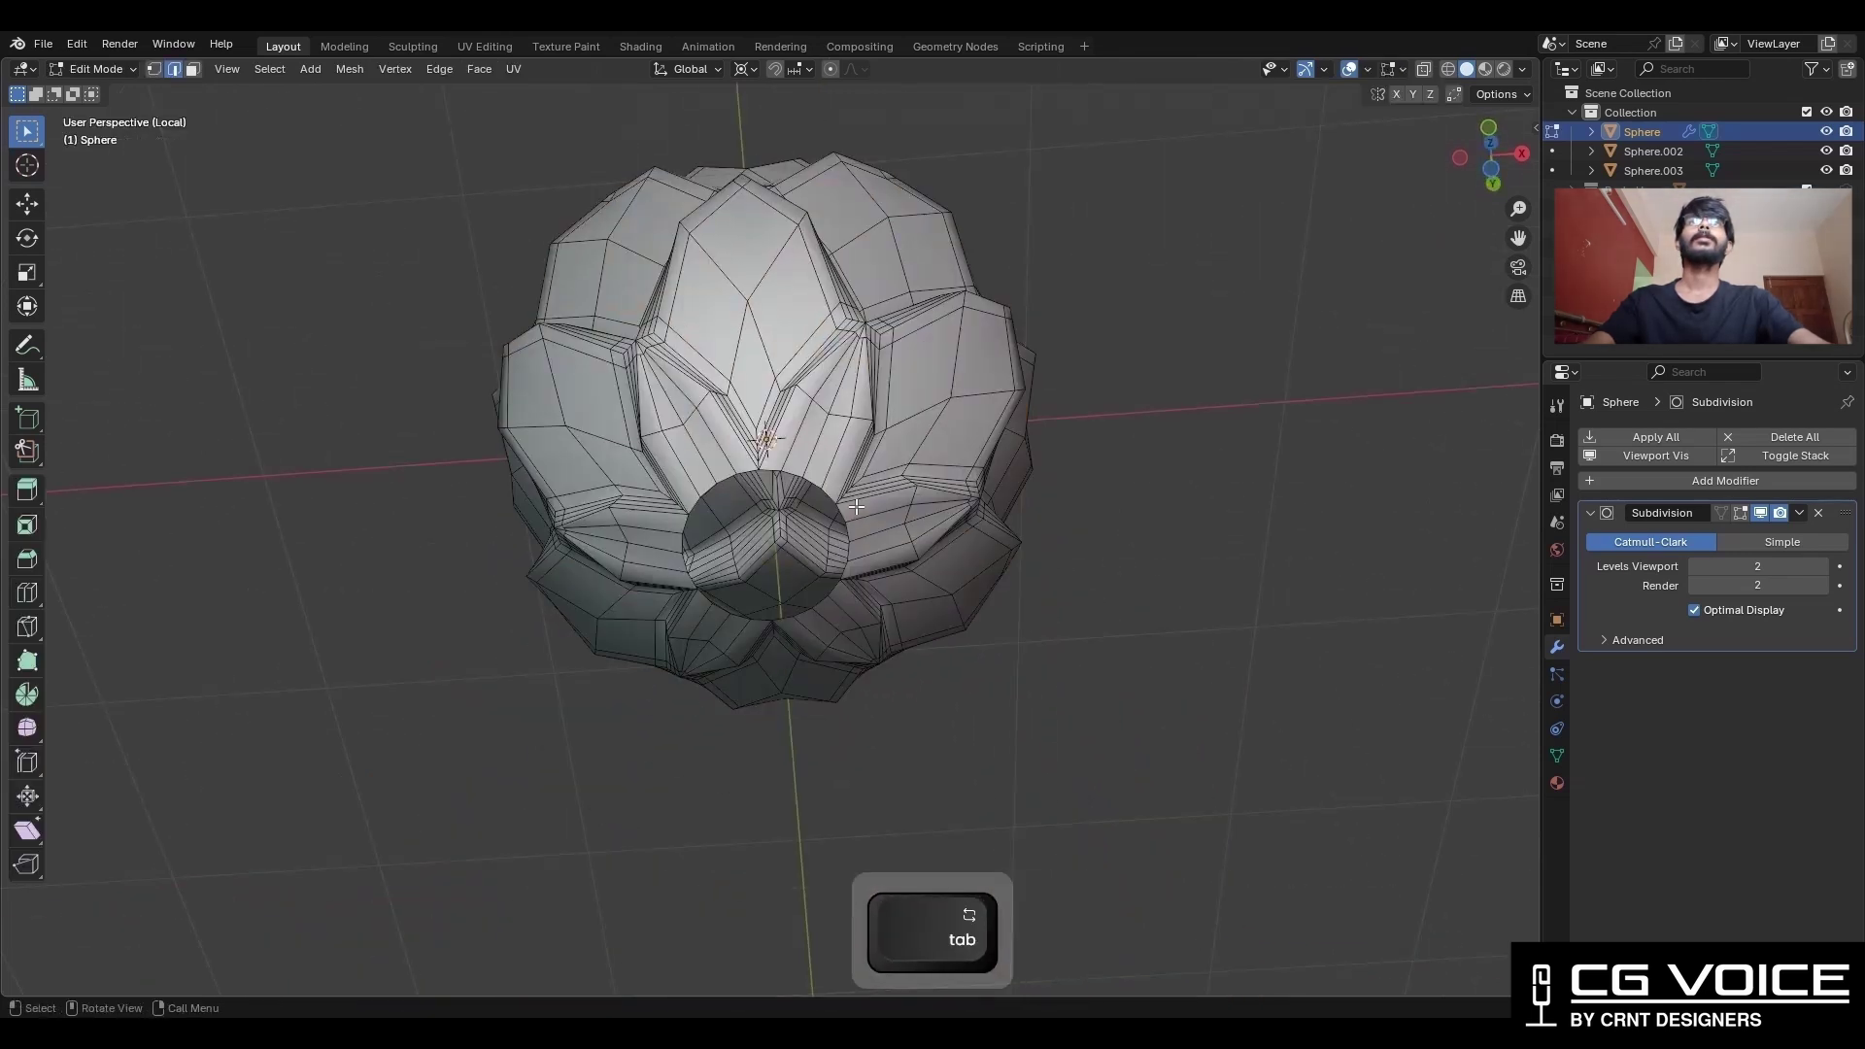
pyautogui.press('f')
pyautogui.press('i')
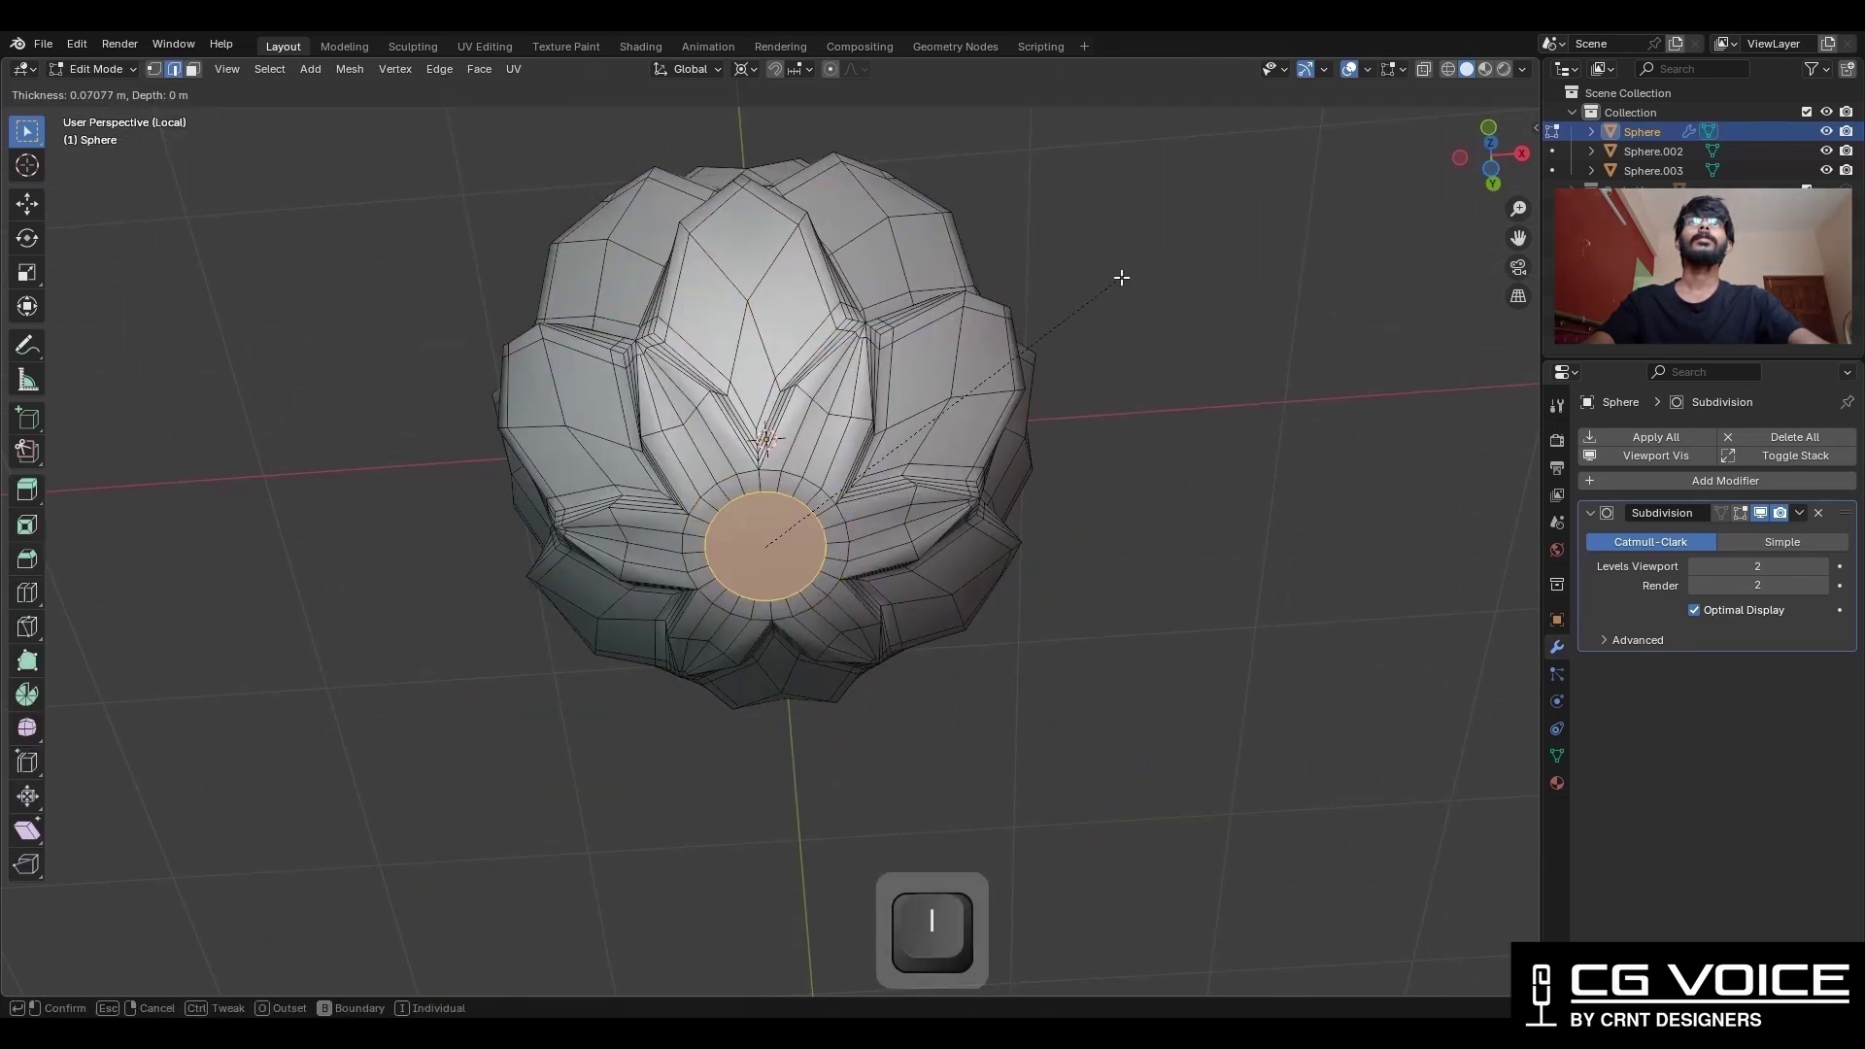
pyautogui.click(1237, 304)
# Inset the egg's bottom cap face again by about 0.058 m and delete the inner face.
pyautogui.press('i')
pyautogui.click(1198, 320)
pyautogui.press('x')
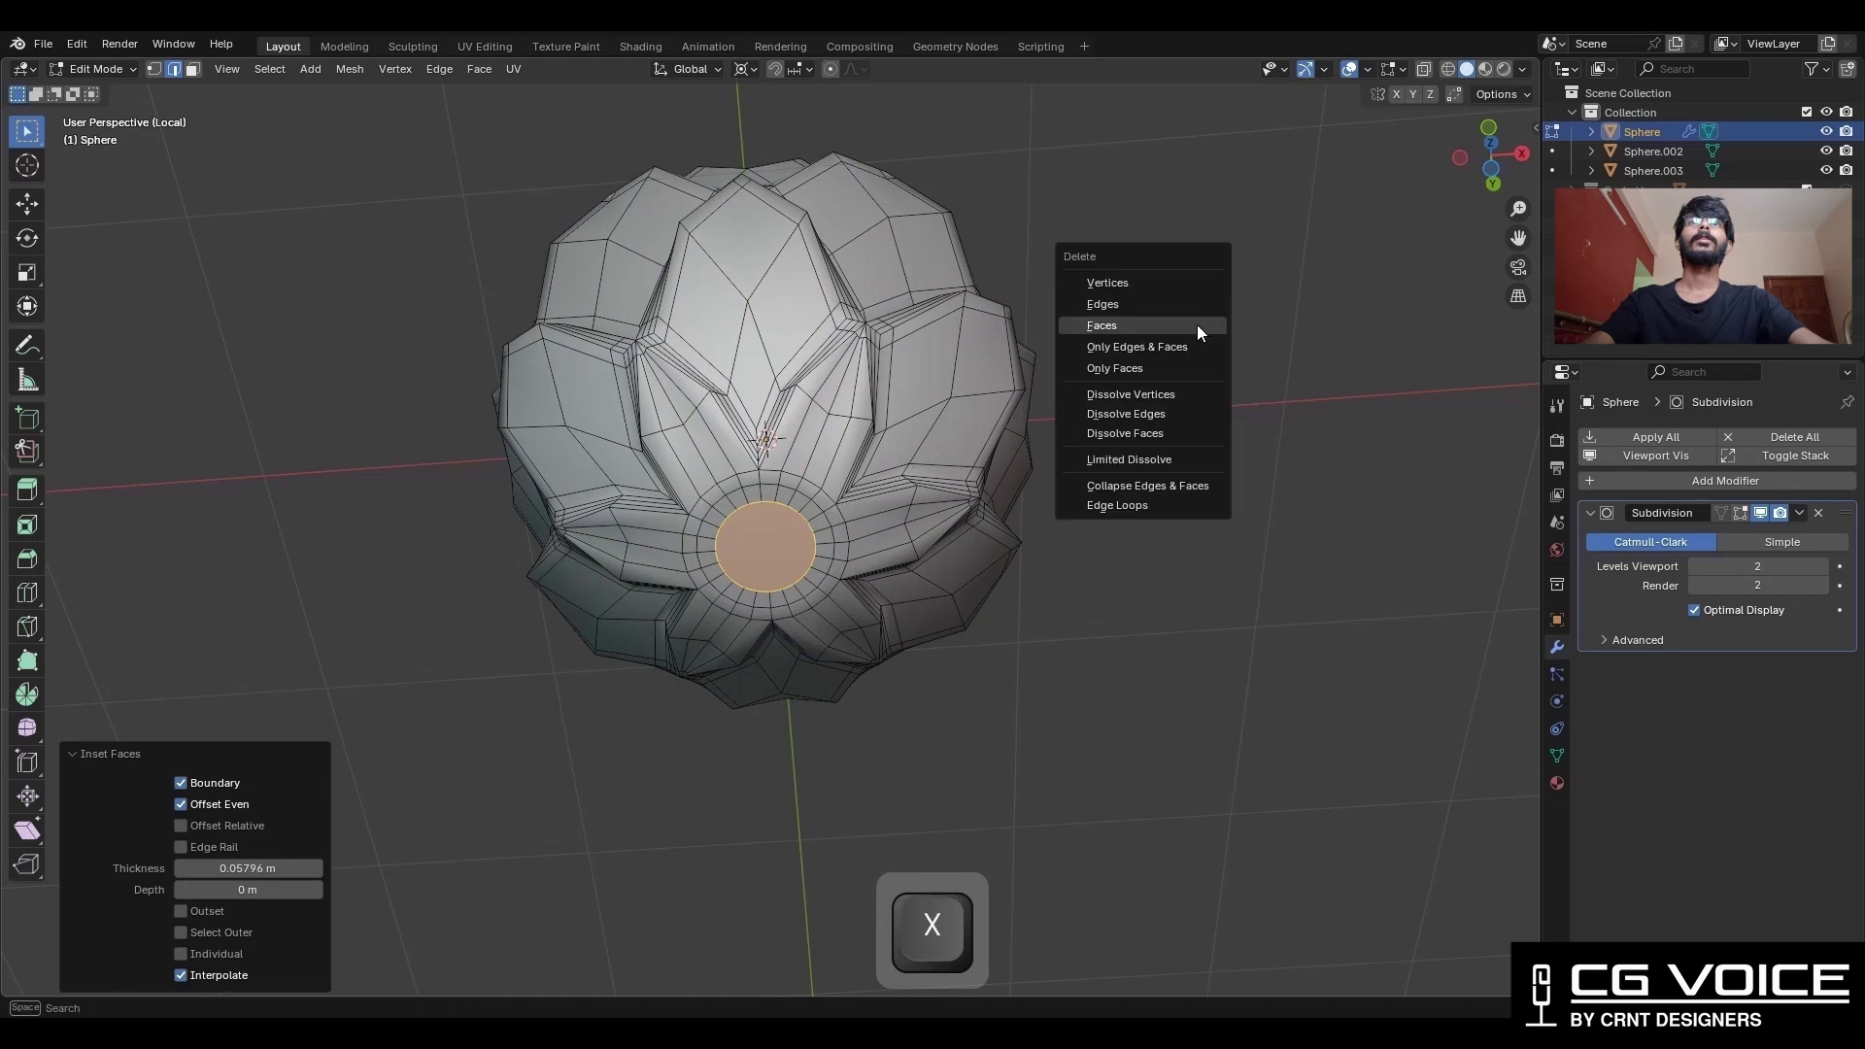
pyautogui.click(1197, 324)
# Close the bottom opening with a Grid Fill using a span of 6, raise its offset, and return to Object Mode.
pyautogui.click(479, 69)
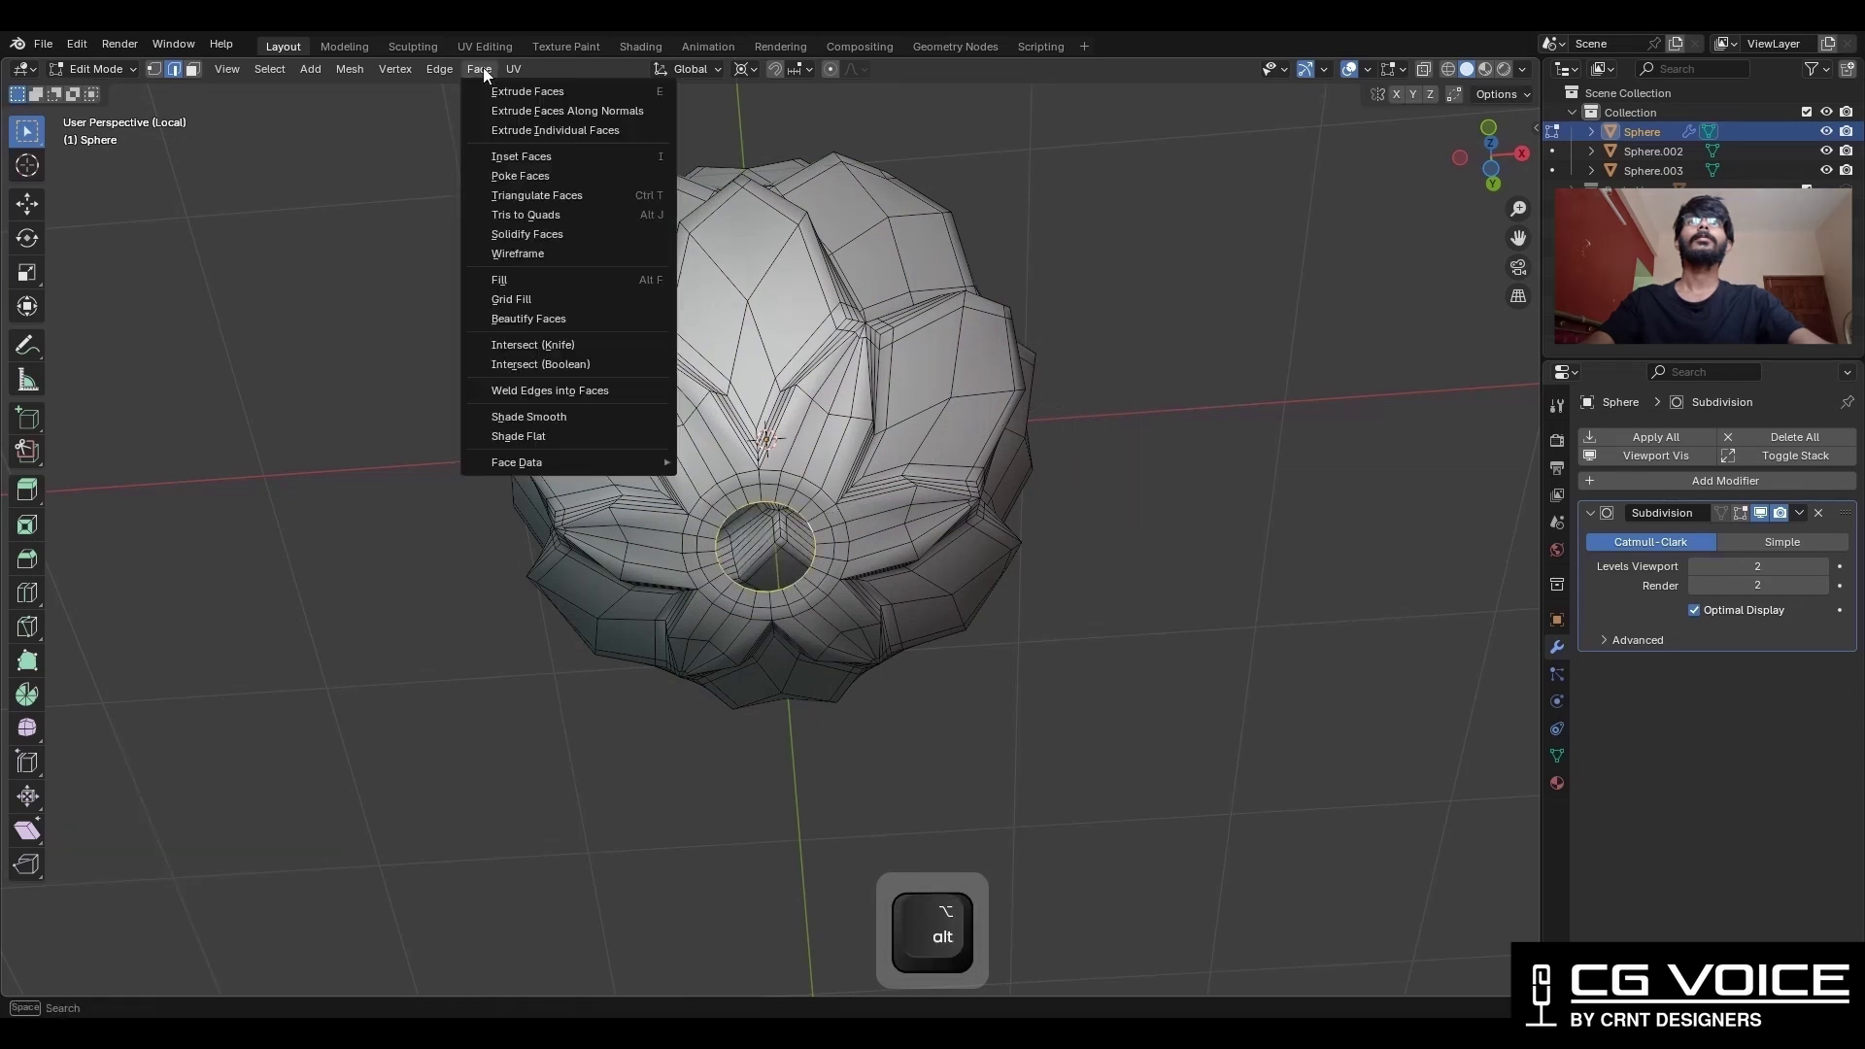
pyautogui.click(507, 298)
pyautogui.click(182, 977)
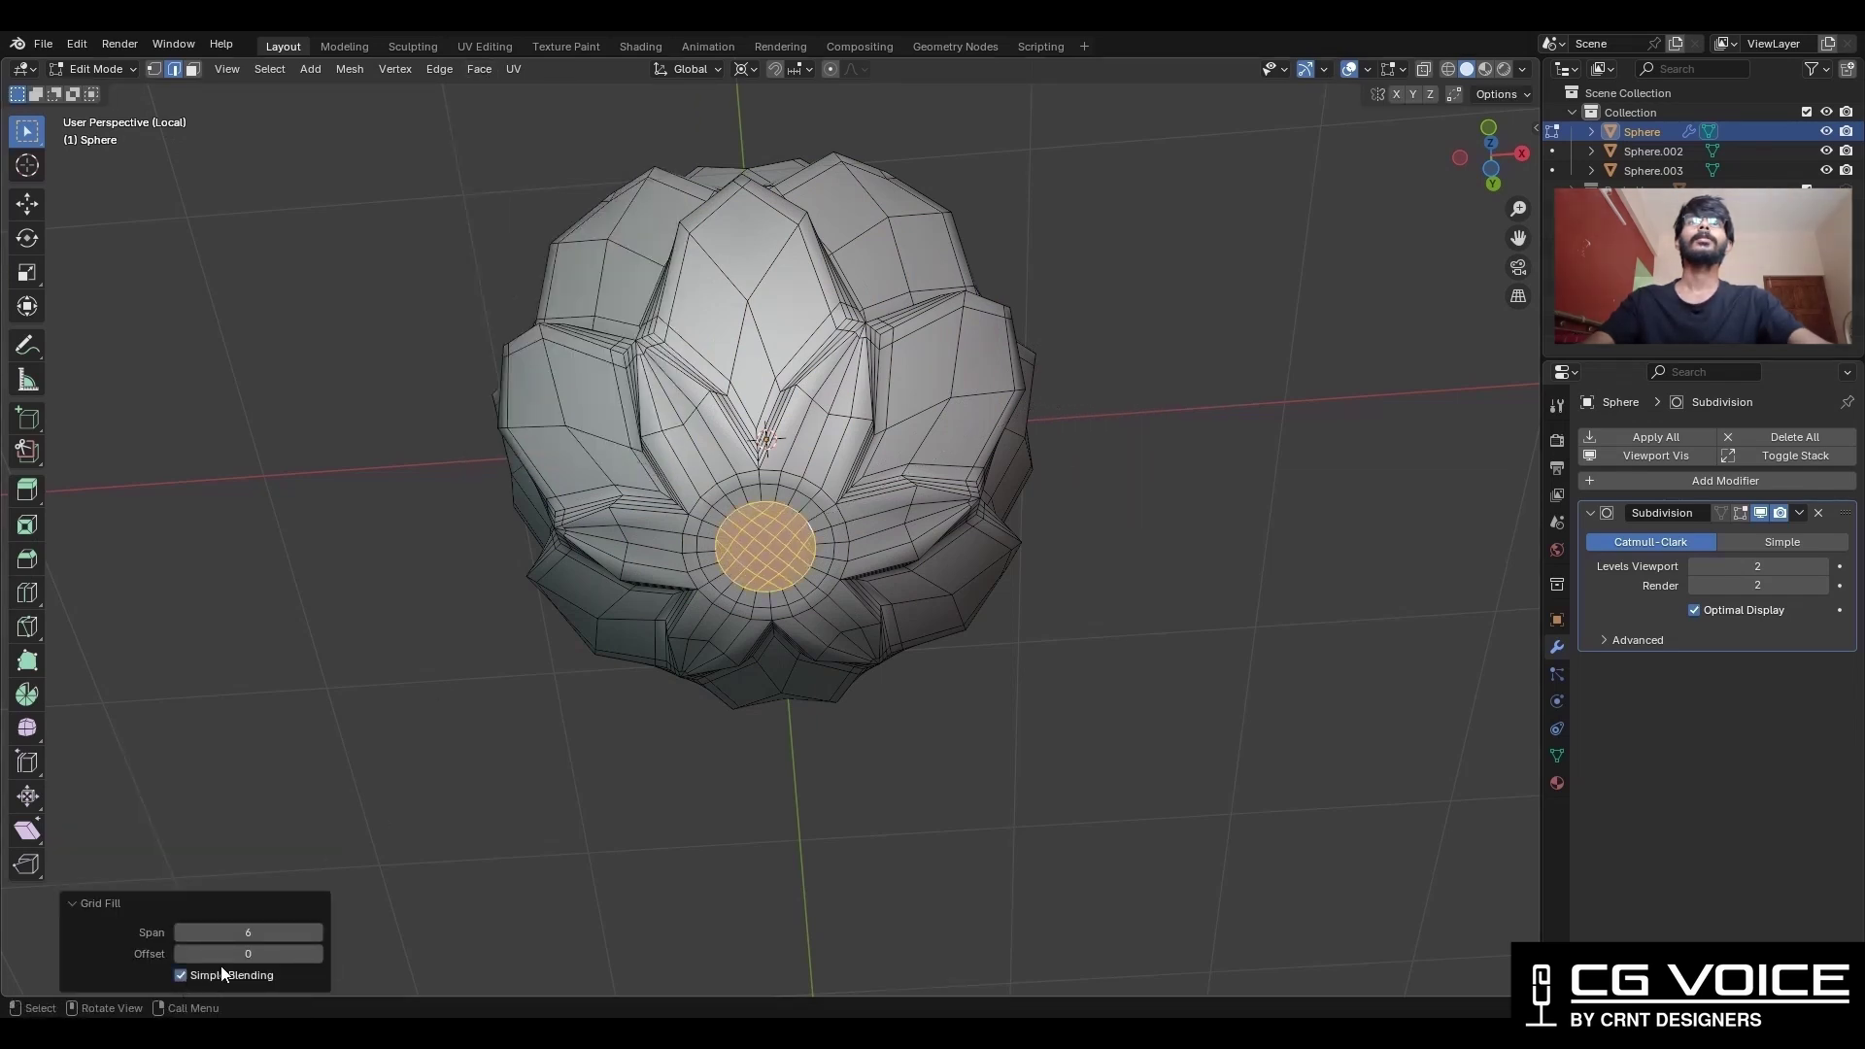
pyautogui.click(314, 955)
pyautogui.press('Tab')
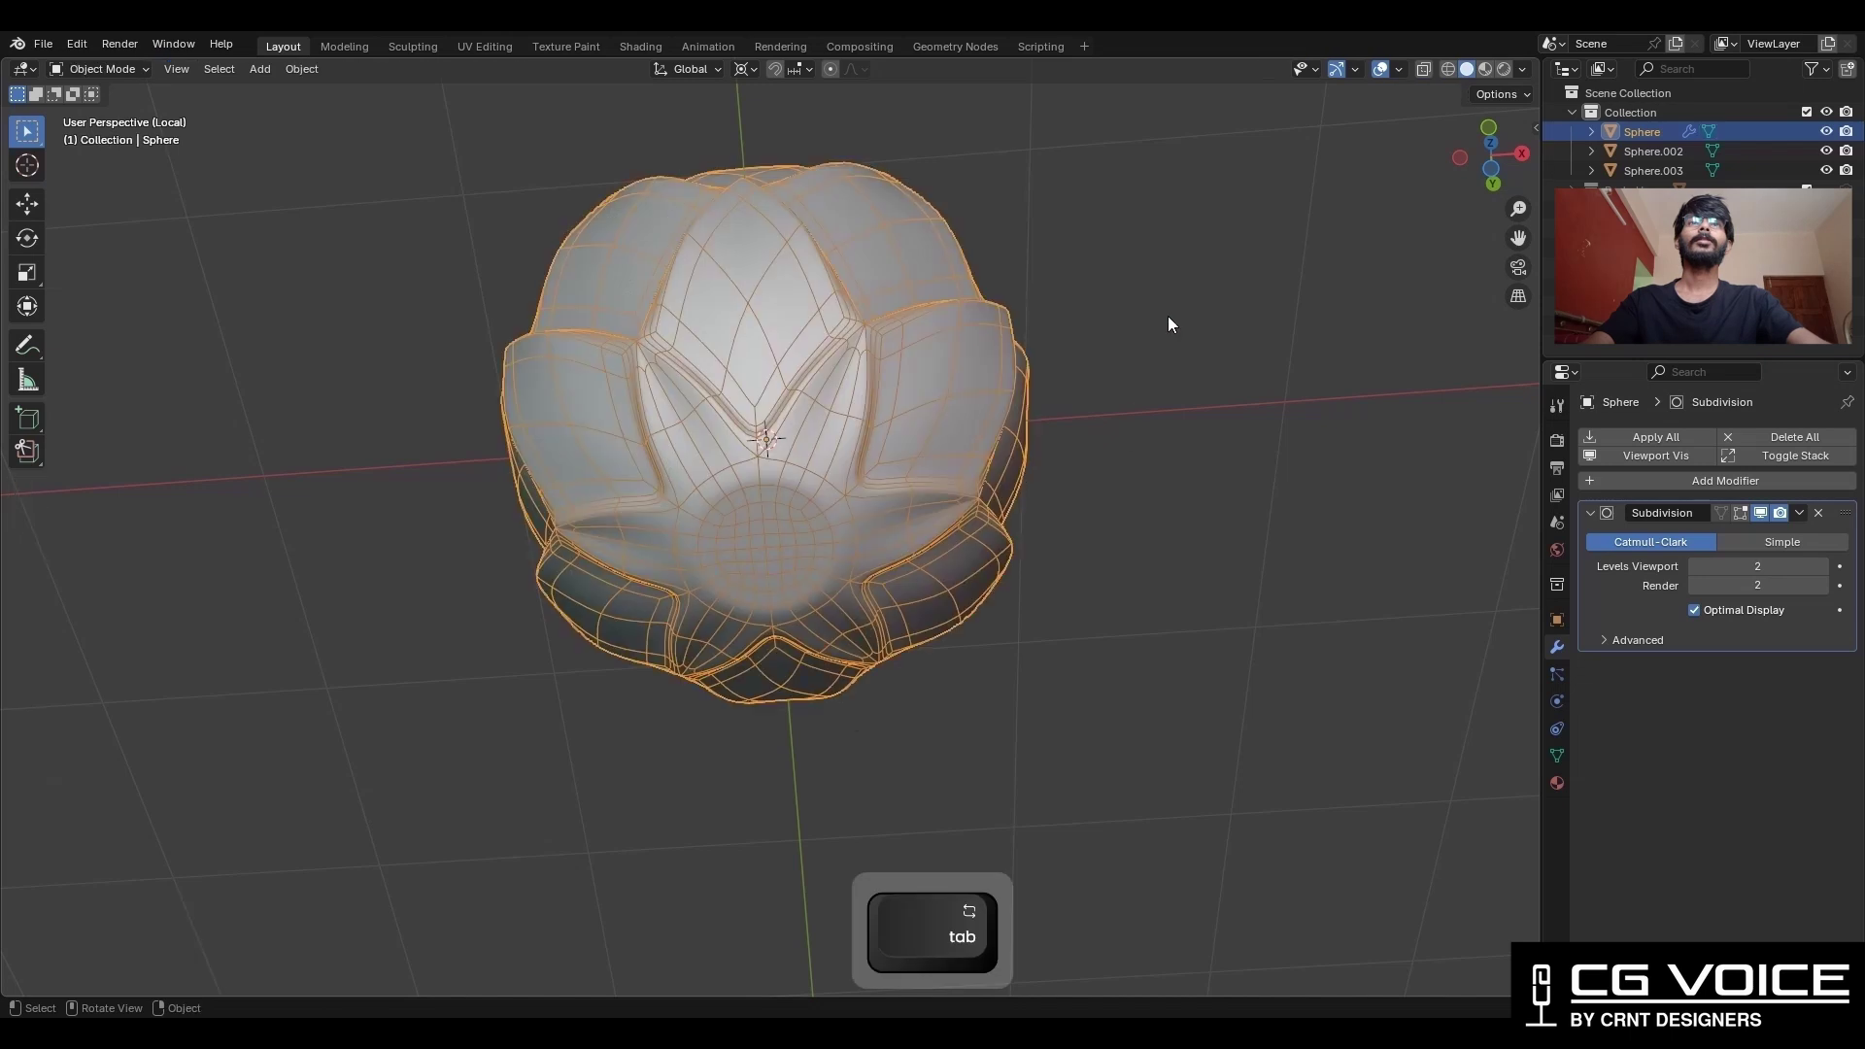
# Hide the viewport overlays, turn the finial upright to a side view, and save the file.
pyautogui.hotkey('alt', 'shift', 'z')
pyautogui.moveTo(1167, 317); pyautogui.dragTo(1000, 524, button='middle')
pyautogui.hotkey('ctrl', 's')
pyautogui.click(1478, 159)
pyautogui.keyDown('shift'); pyautogui.moveTo(1126, 307); pyautogui.dragTo(1126, 318, button='middle'); pyautogui.keyUp('shift')
pyautogui.hotkey('ctrl', 's')
# Enable Cavity in the viewport shading options and save the file.
pyautogui.click(1522, 69)
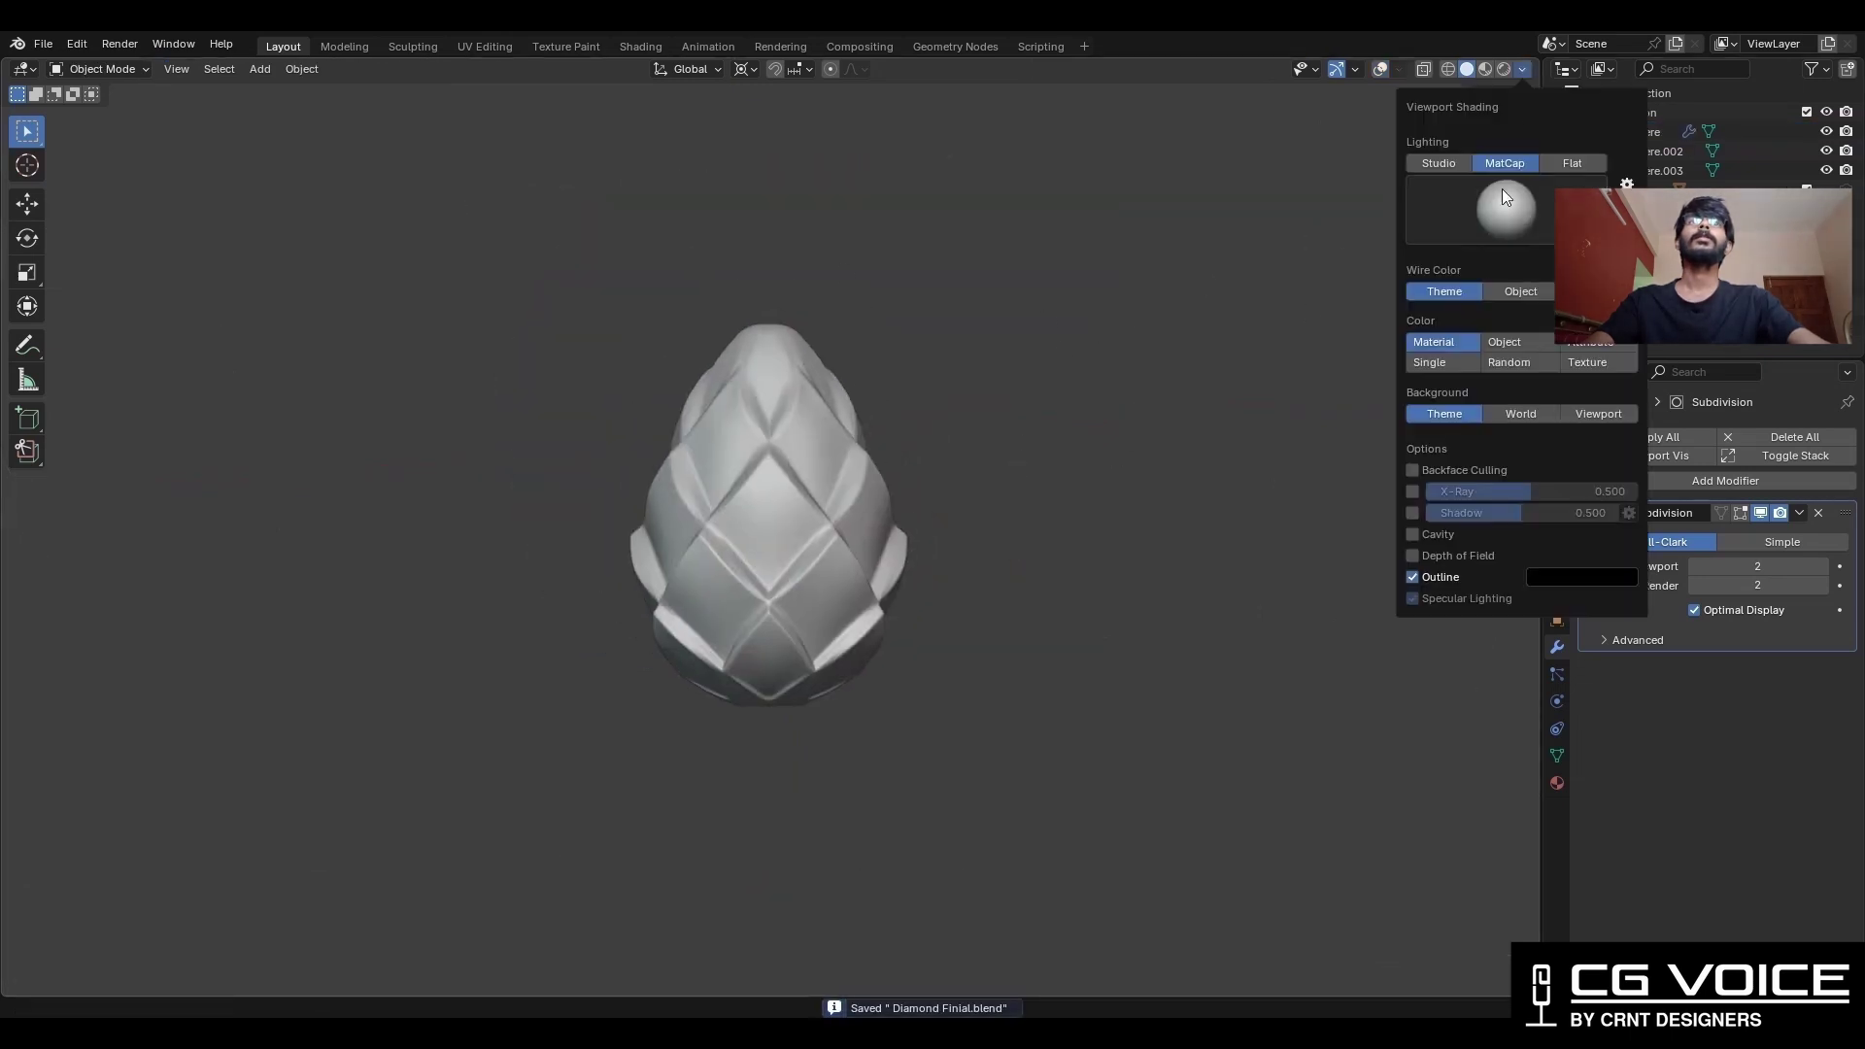
pyautogui.click(1412, 533)
pyautogui.hotkey('ctrl', 's')
# Examine the smooth-shaded finial from above, from below and from the front.
pyautogui.click(1488, 123)
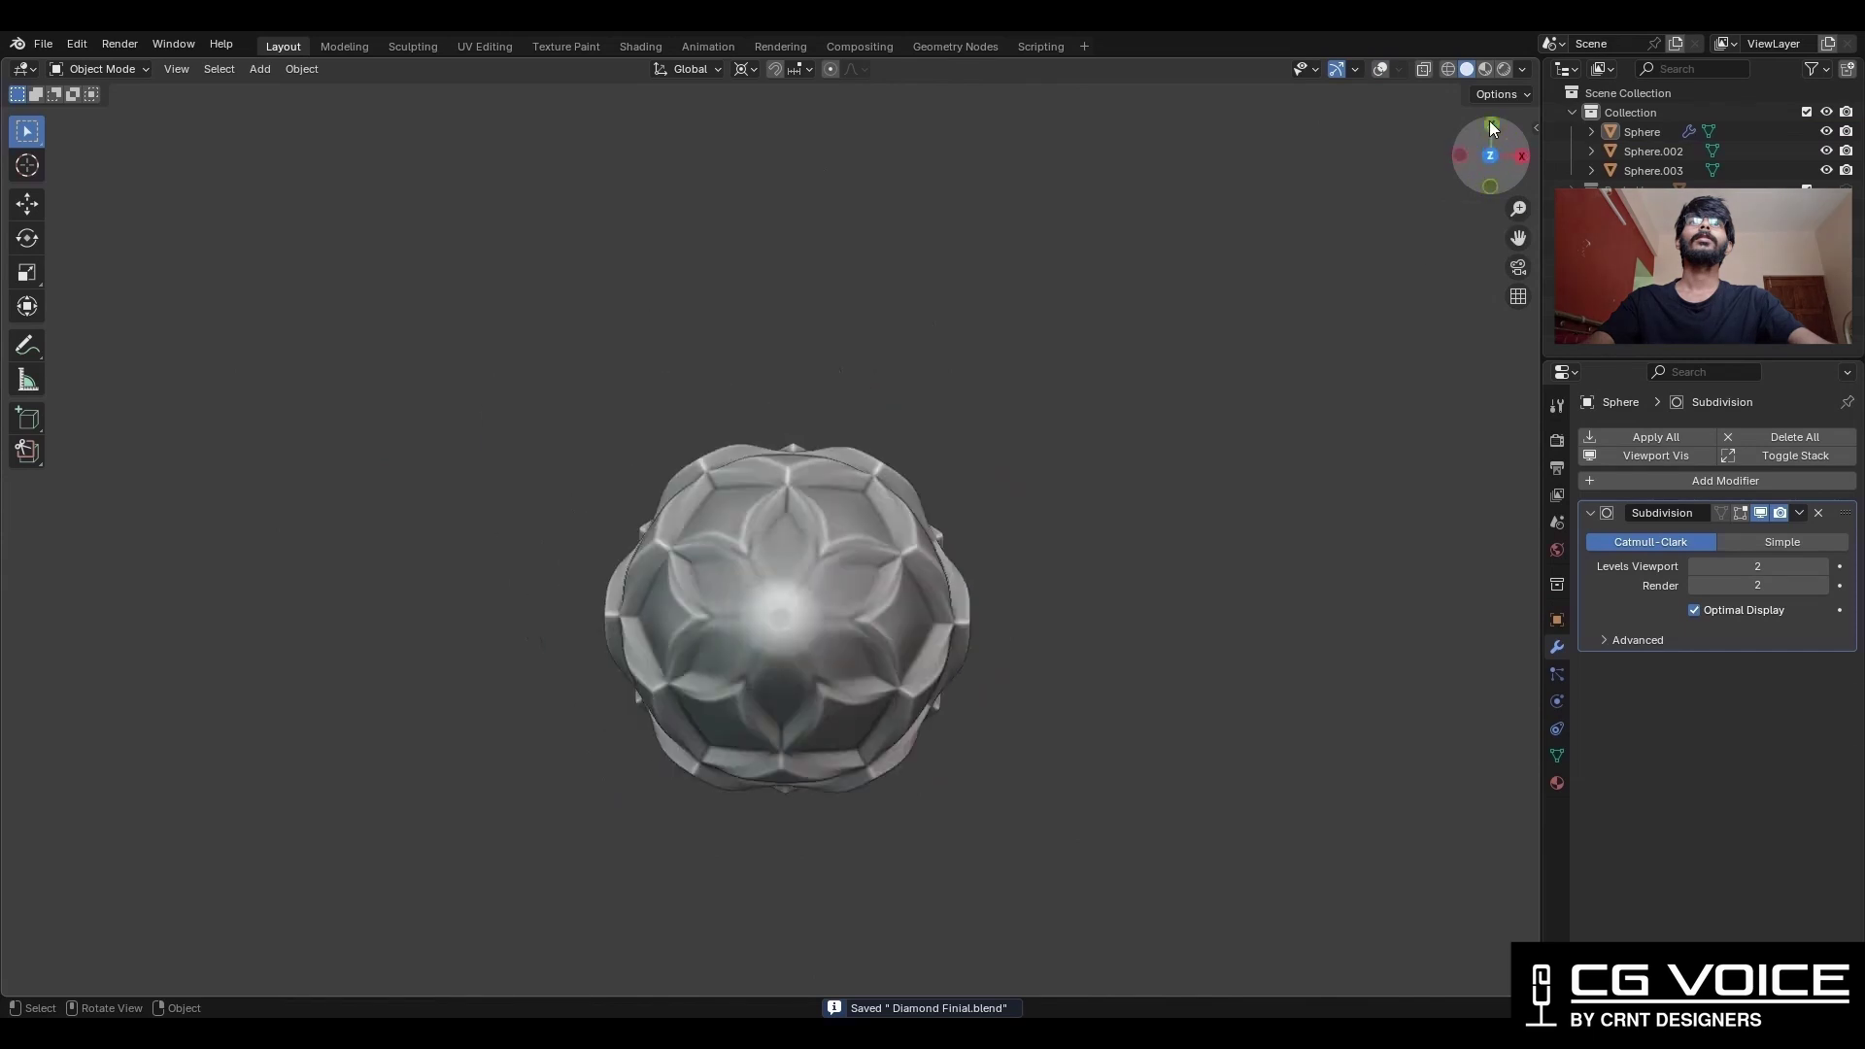
pyautogui.keyDown('shift'); pyautogui.moveTo(874, 559); pyautogui.dragTo(843, 482, button='middle'); pyautogui.keyUp('shift')
pyautogui.scroll(3, 843, 482)
pyautogui.keyDown('shift'); pyautogui.moveTo(1024, 466); pyautogui.dragTo(1058, 458, button='middle'); pyautogui.keyUp('shift')
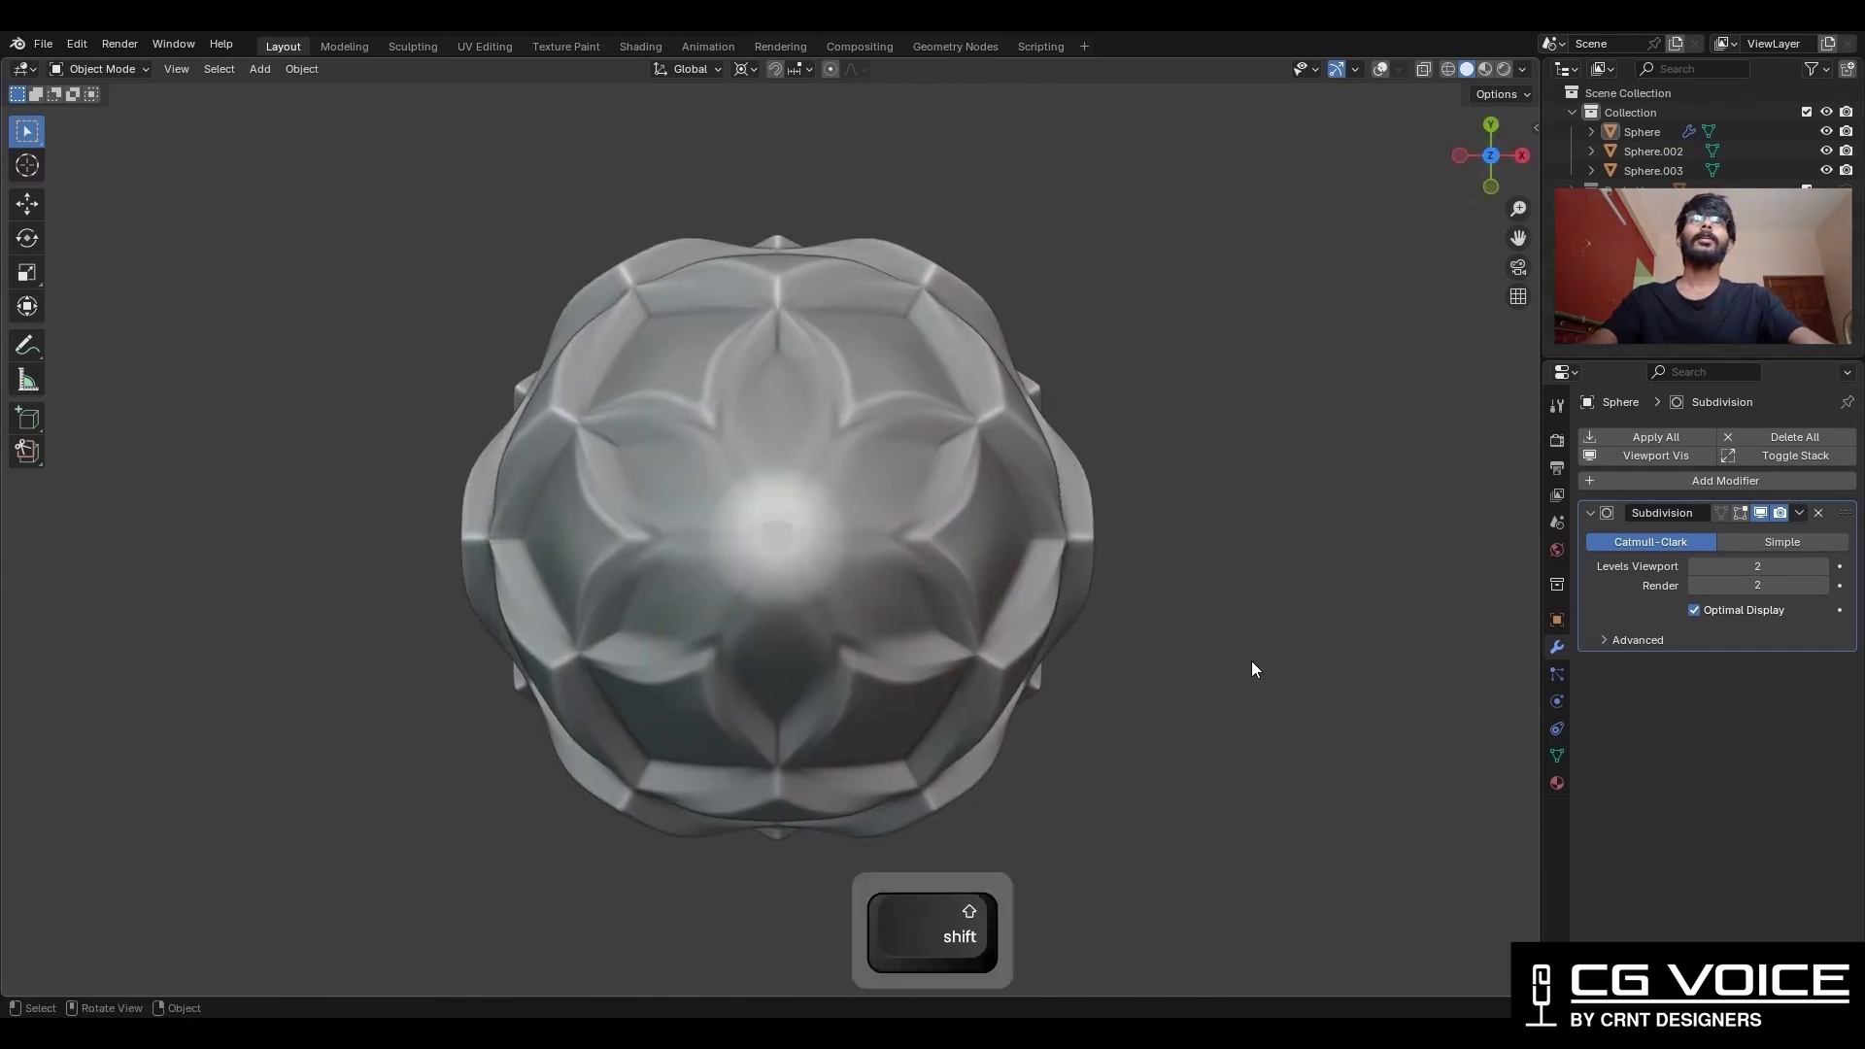
pyautogui.click(1491, 156)
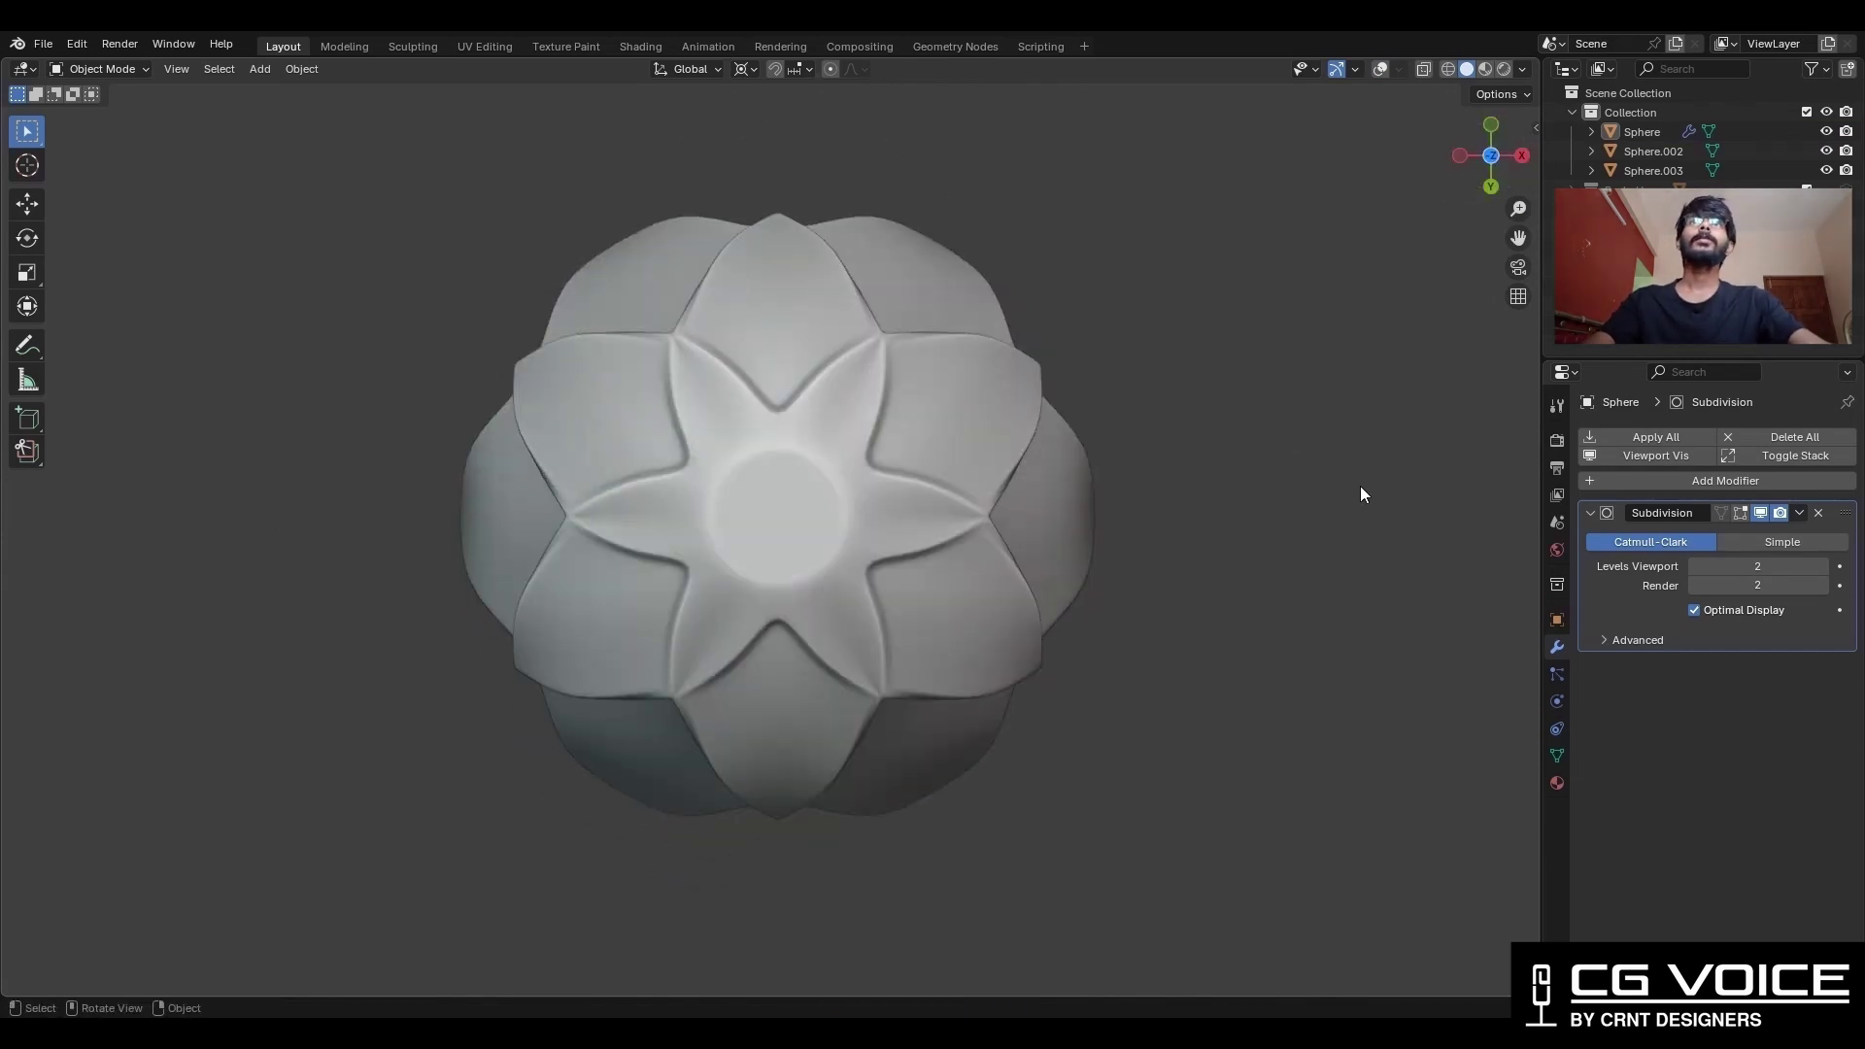
pyautogui.click(1489, 124)
pyautogui.scroll(-3, 1200, 355)
# Compare the finial's wireframe and clean shading from the front and top by toggling the overlays, saving the file along the way.
pyautogui.hotkey('shift', 'alt', 'z')
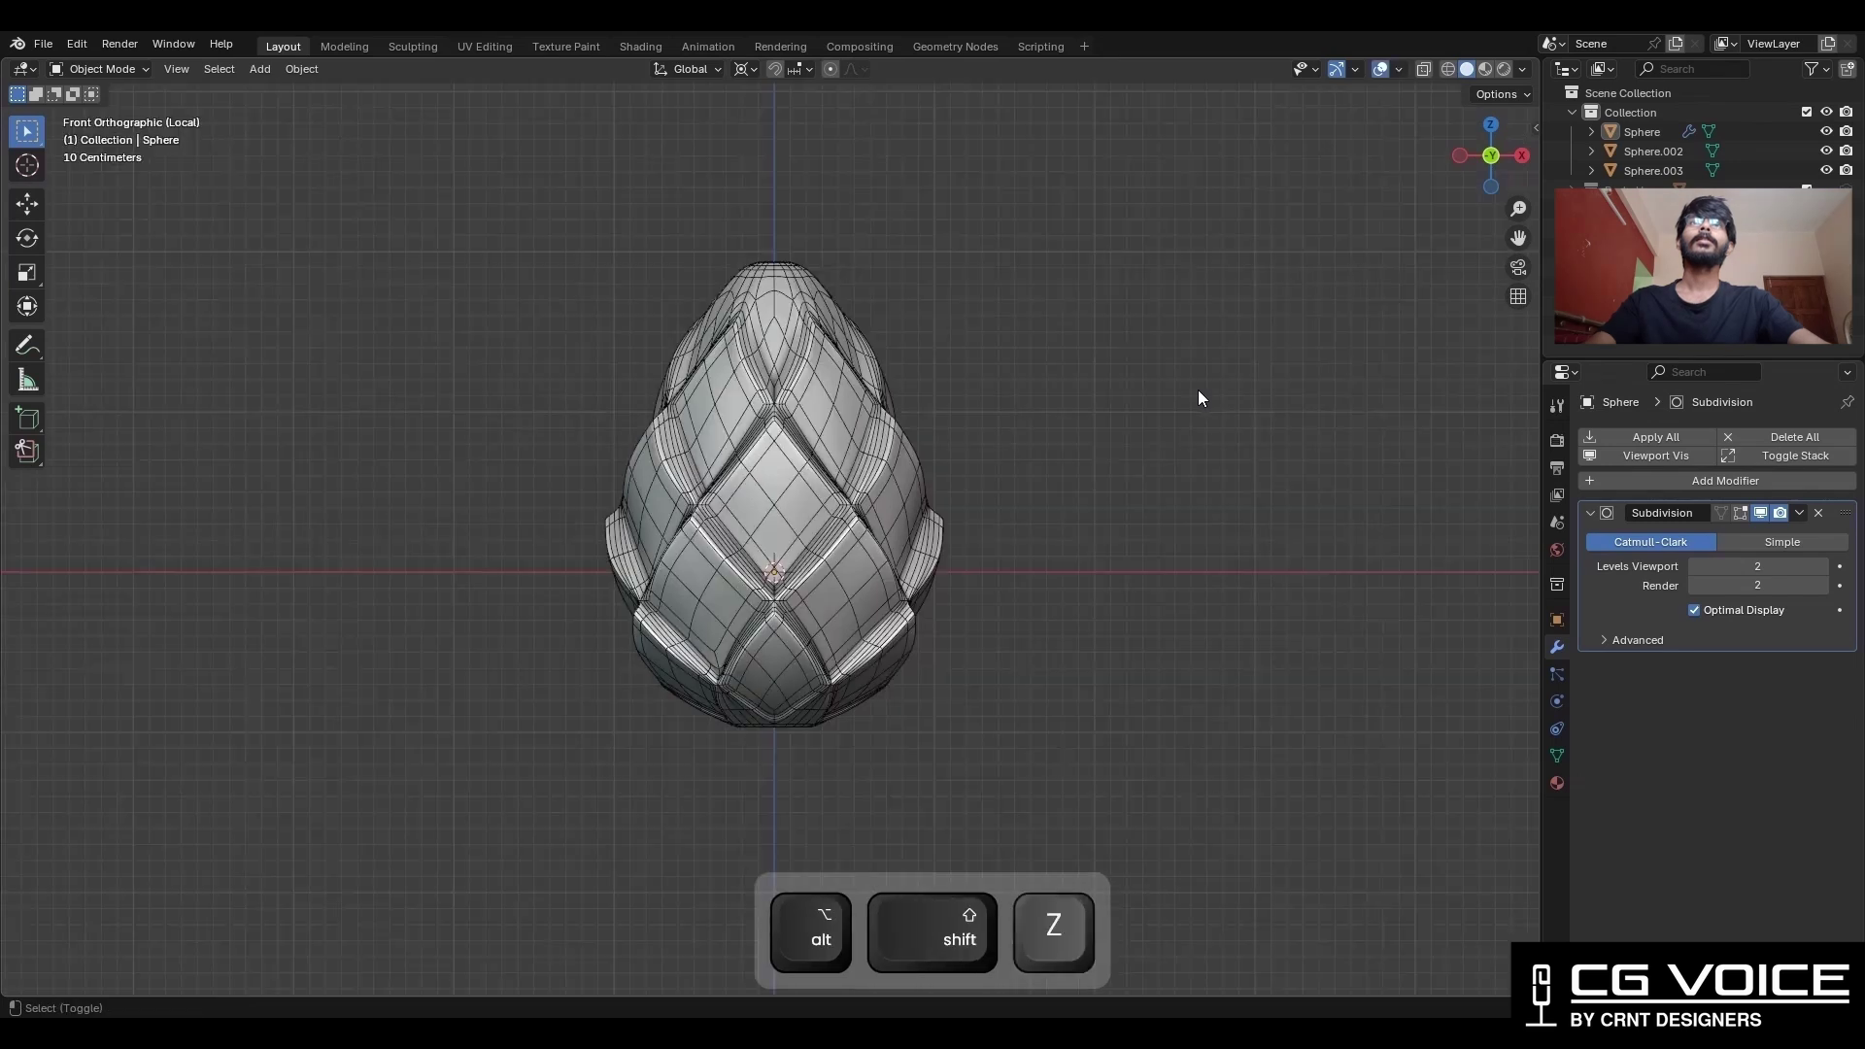
pyautogui.hotkey('ctrl', 's')
pyautogui.hotkey('shift', 'alt', 'z')
pyautogui.moveTo(1111, 439); pyautogui.dragTo(1348, 510, button='middle')
pyautogui.hotkey('shift', 'alt', 'z')
pyautogui.press('KP_7')
pyautogui.hotkey('ctrl', 's')
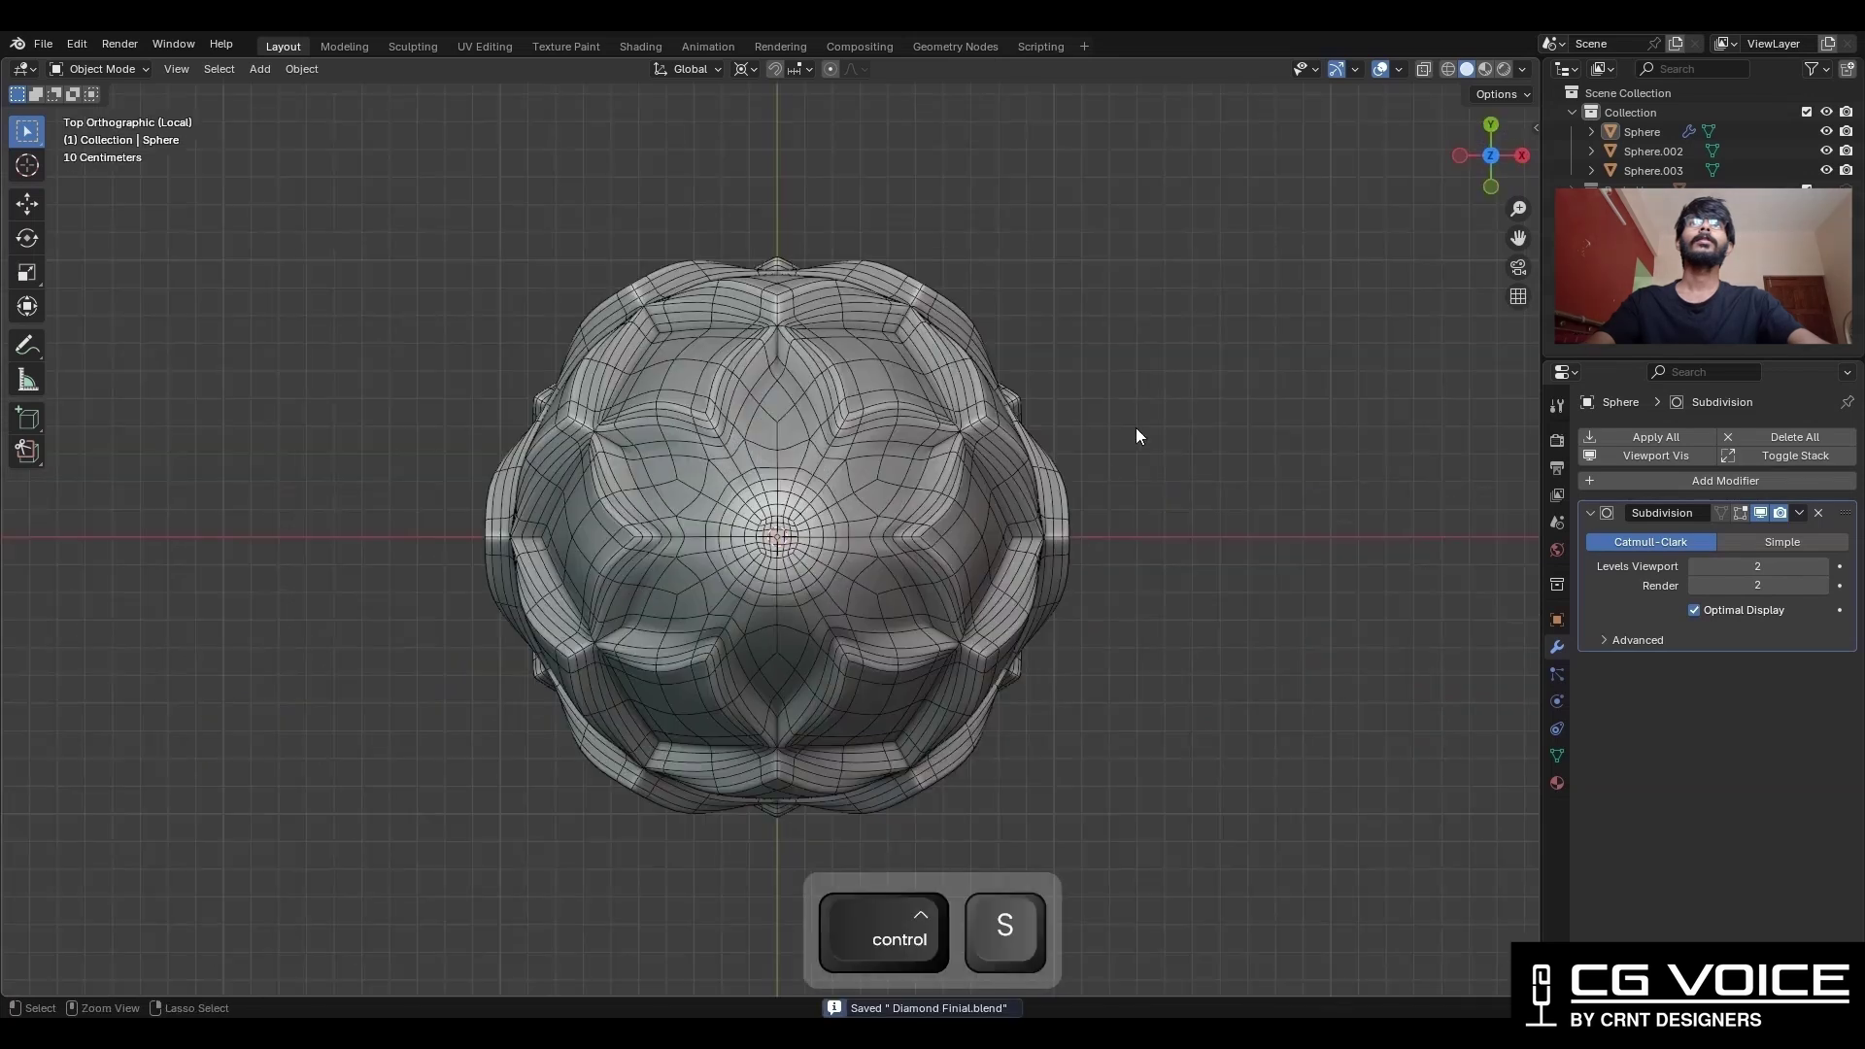
pyautogui.click(1490, 185)
pyautogui.hotkey('shift', 'alt', 'z')
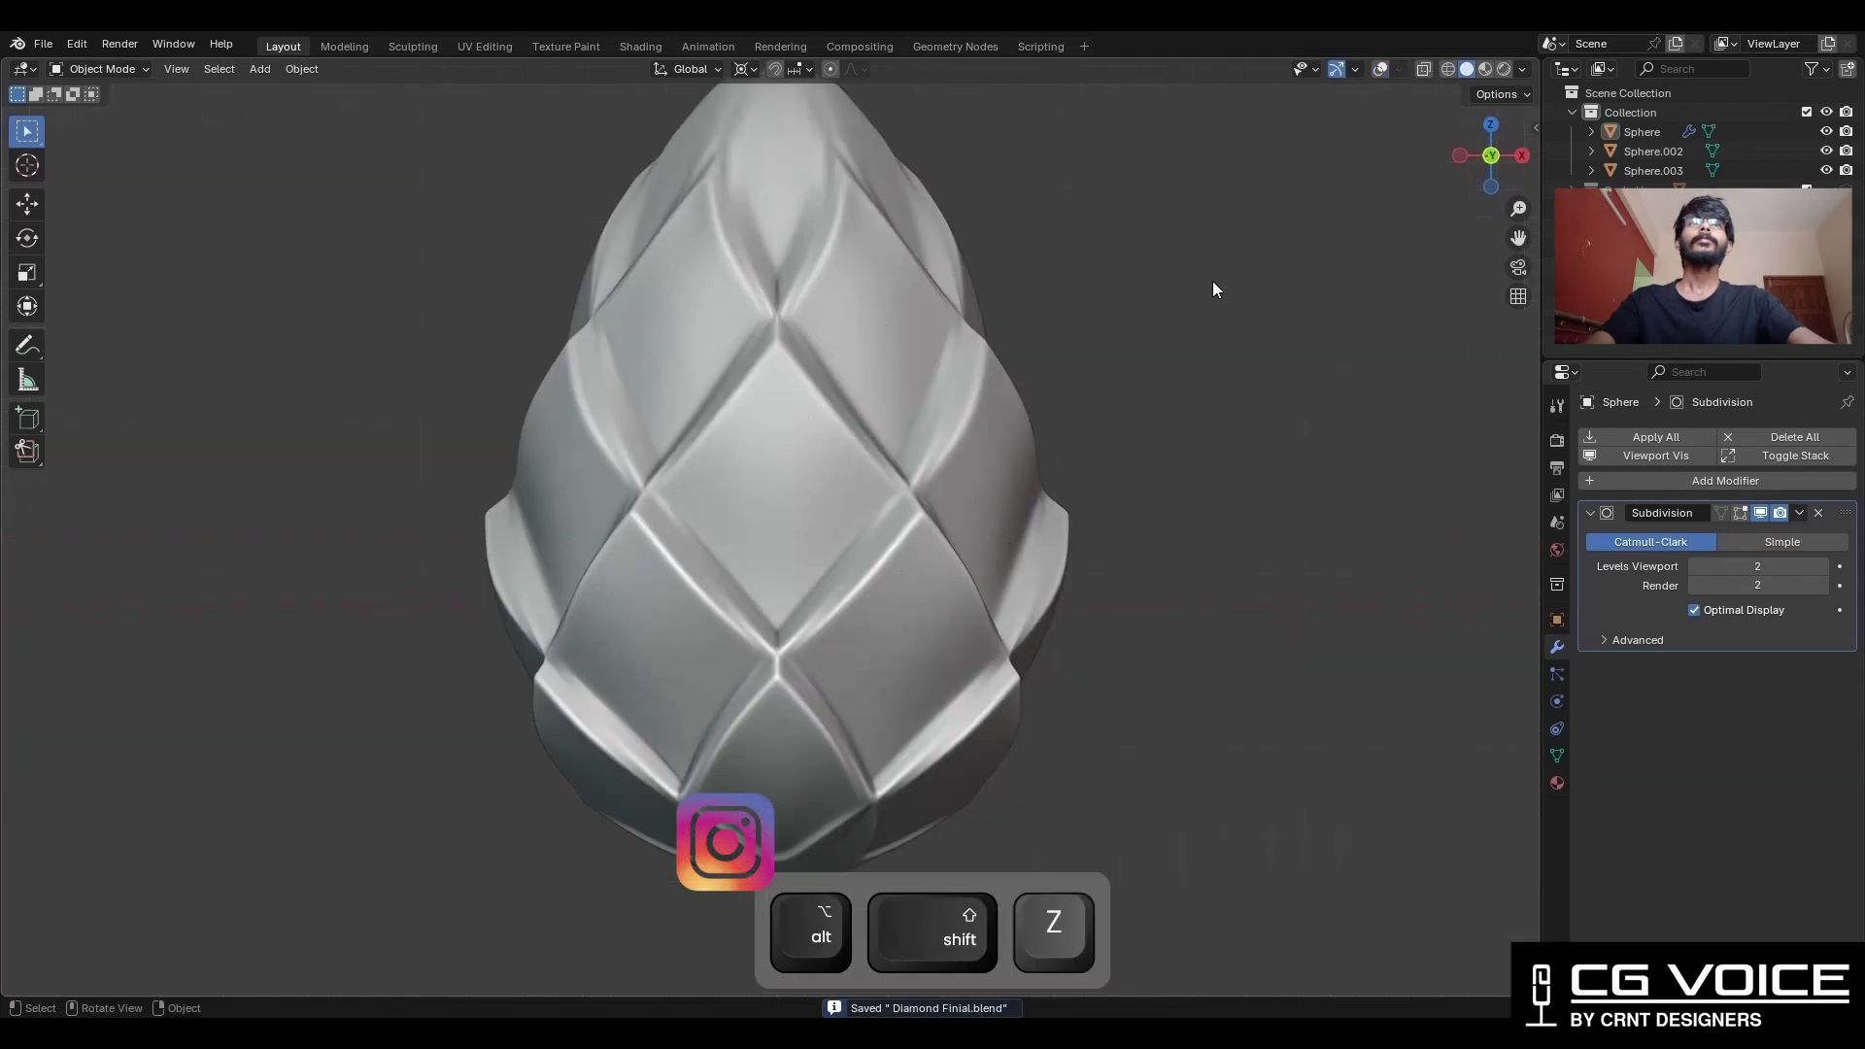